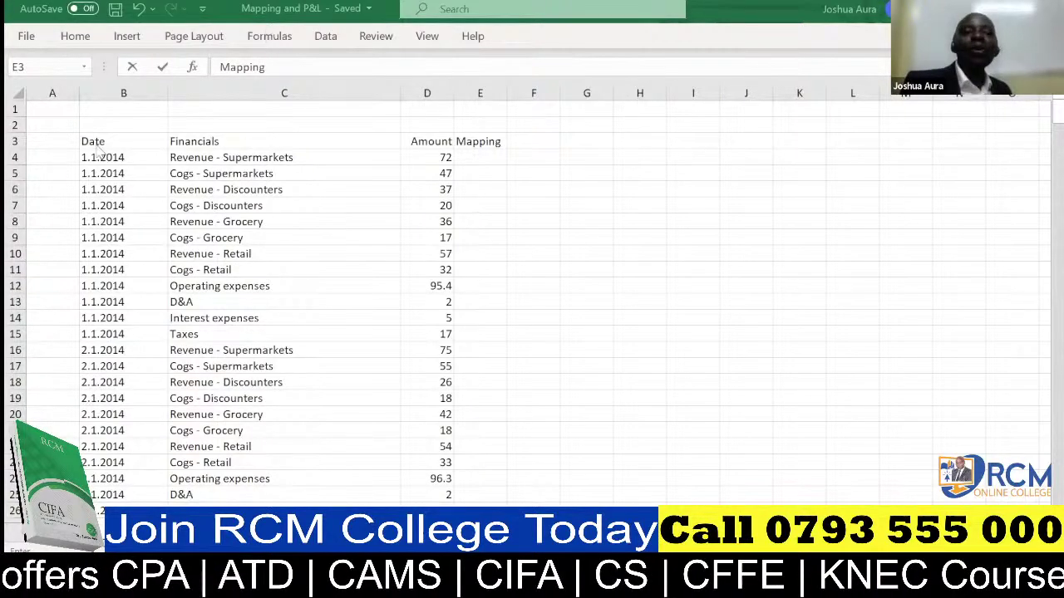
# Try extracting the year from the first date with the formula =YEAR(B4) in cell A4, and undo the entry
pyautogui.click(44, 154)
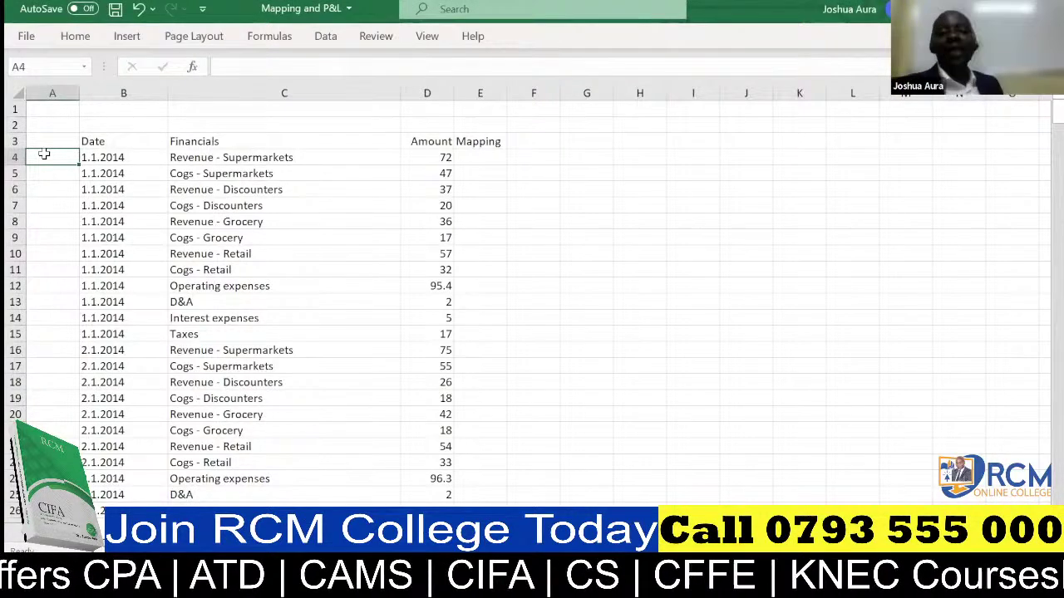
pyautogui.write('=')
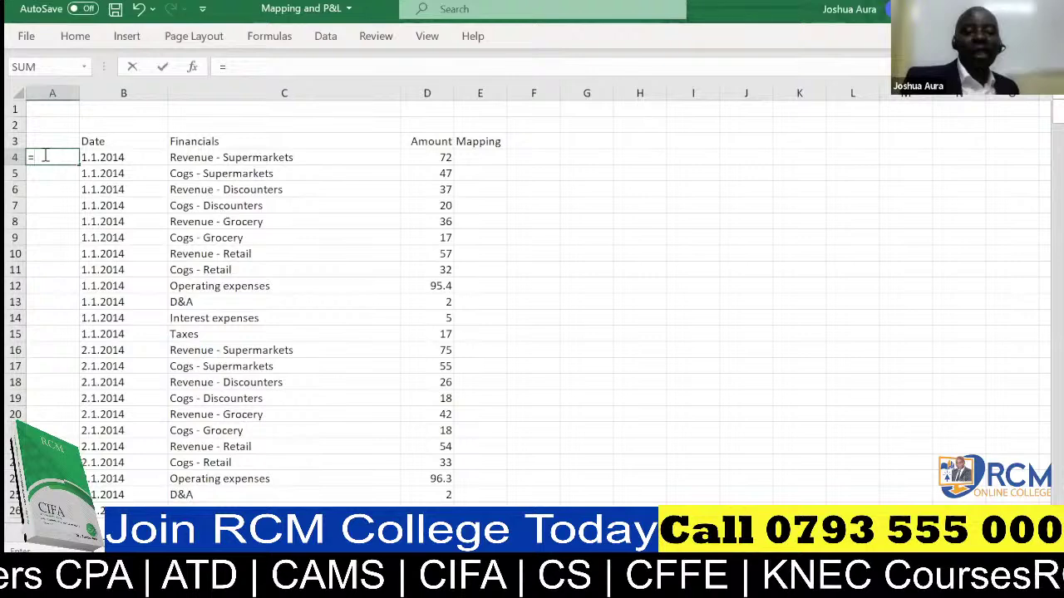
pyautogui.write('year')
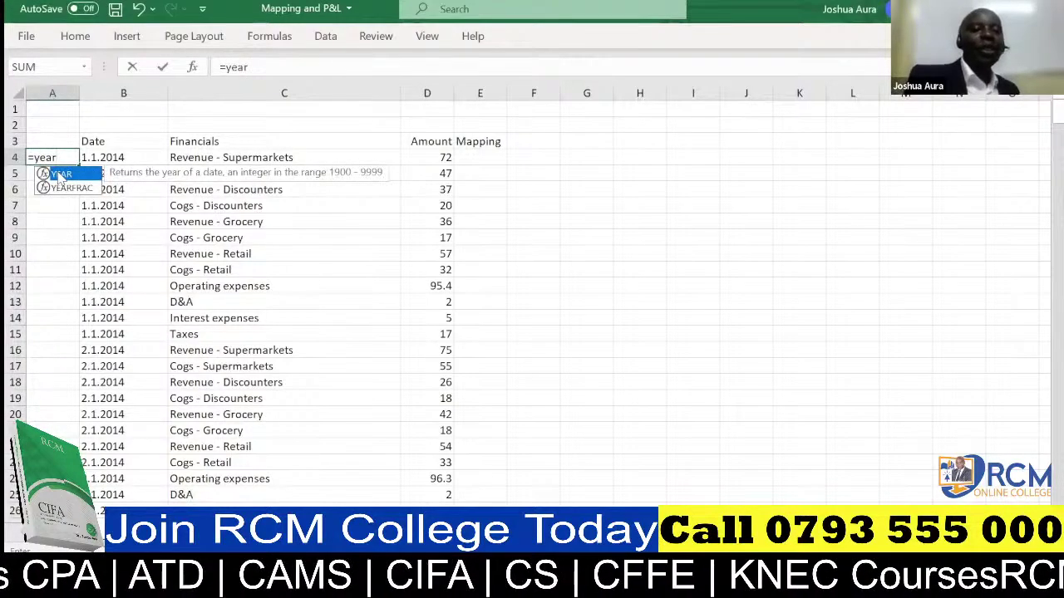
pyautogui.doubleClick(60, 174)
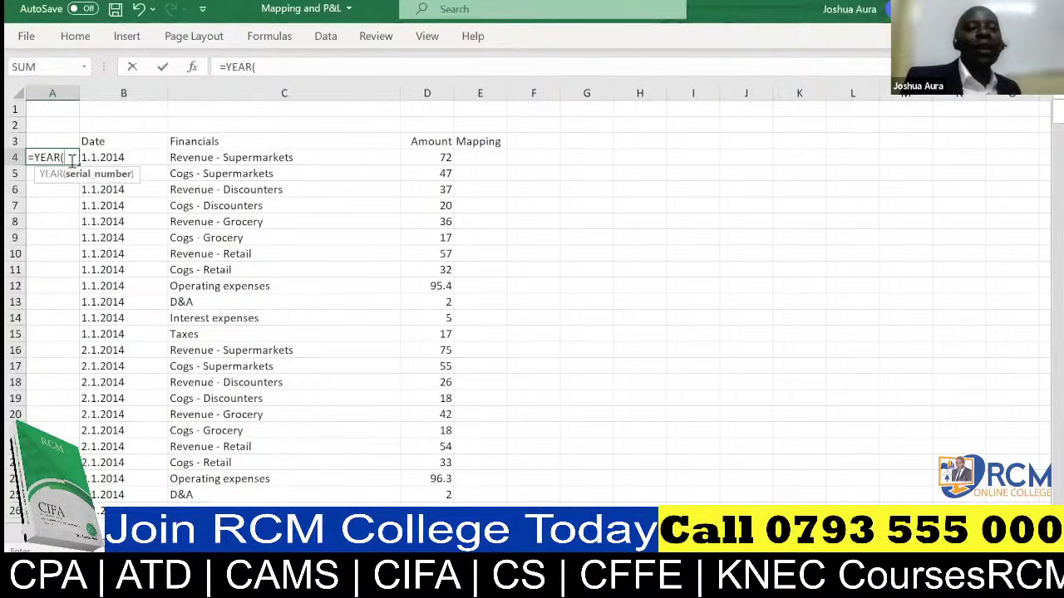
pyautogui.click(107, 158)
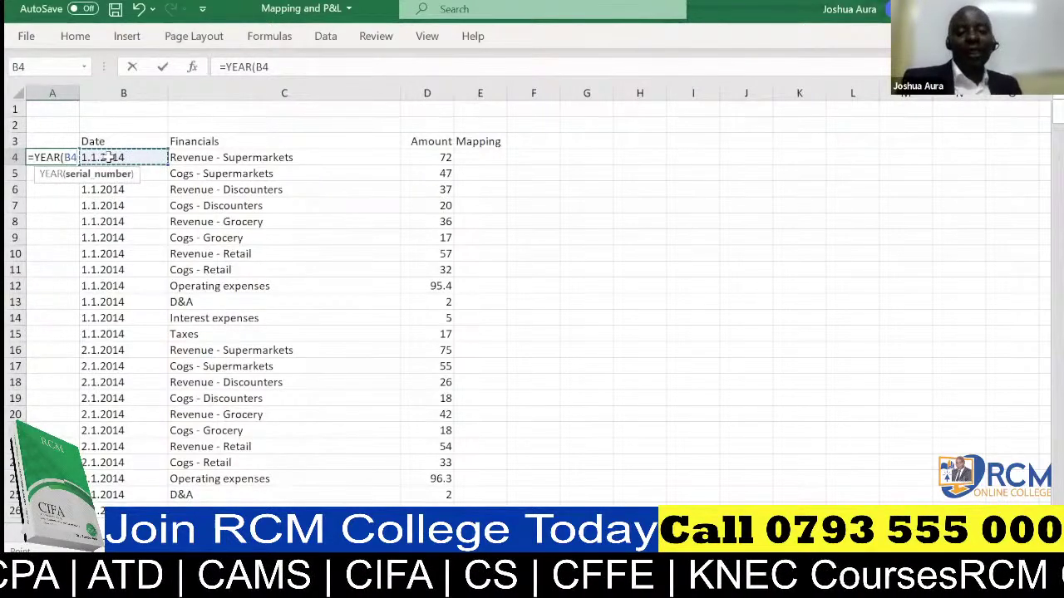
pyautogui.write(')')
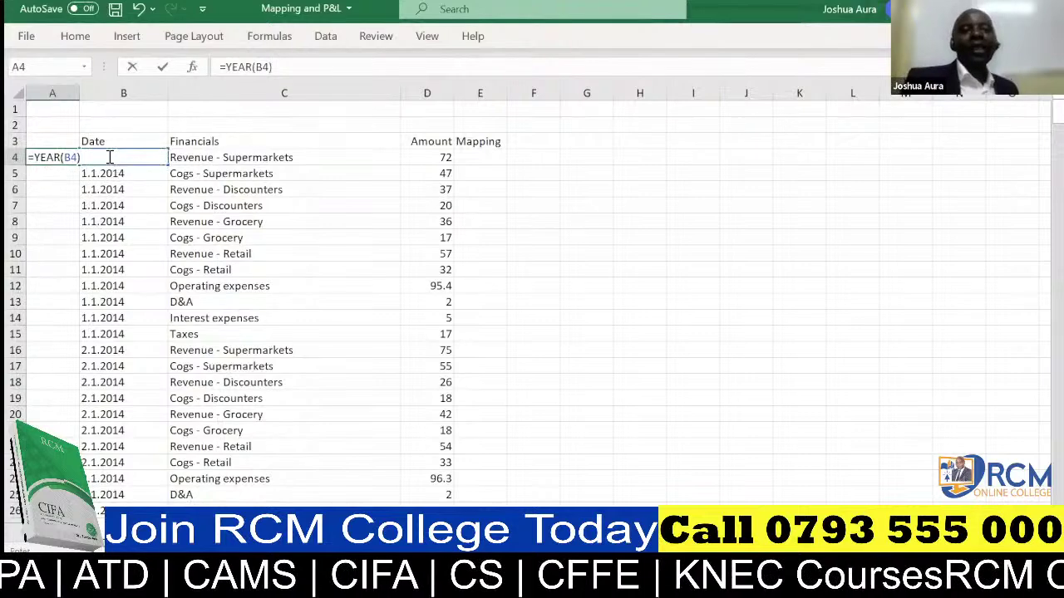
pyautogui.press('Return')
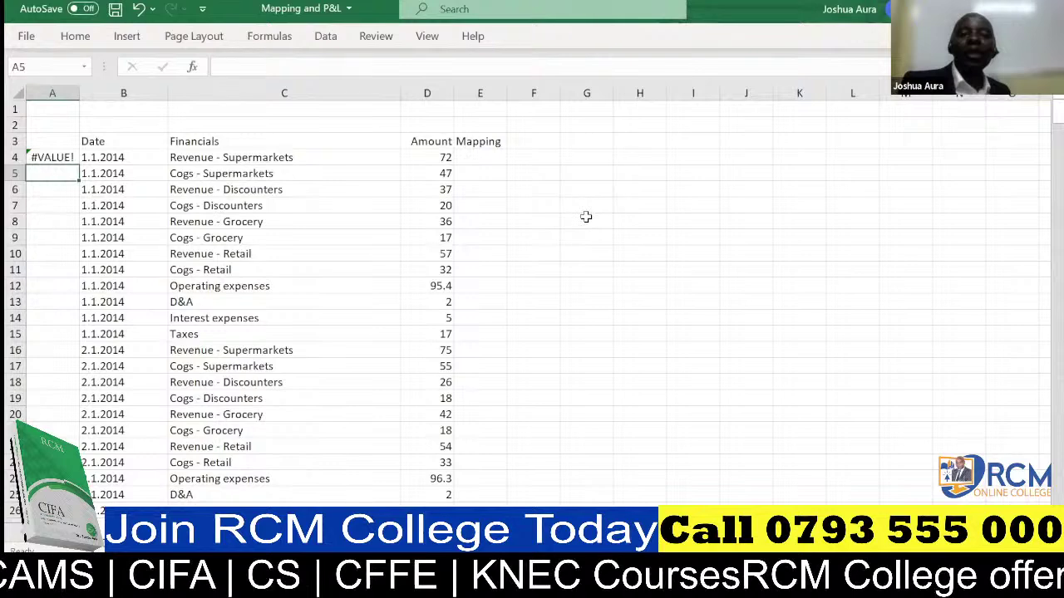
pyautogui.click(138, 10)
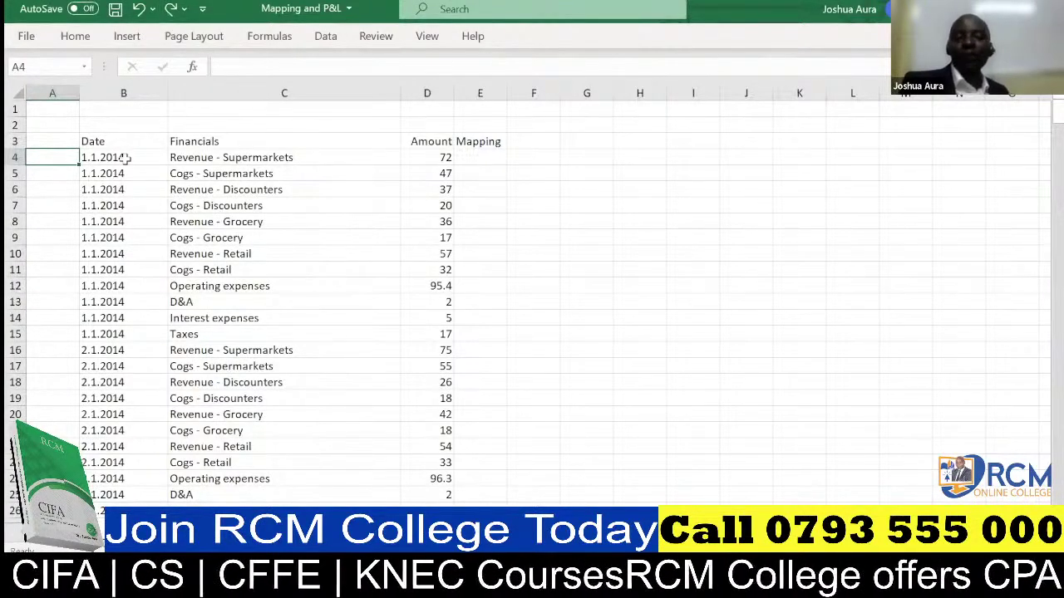
# Replace every period with a slash in the dates of column B, and check the first date in B4
pyautogui.click(110, 89)
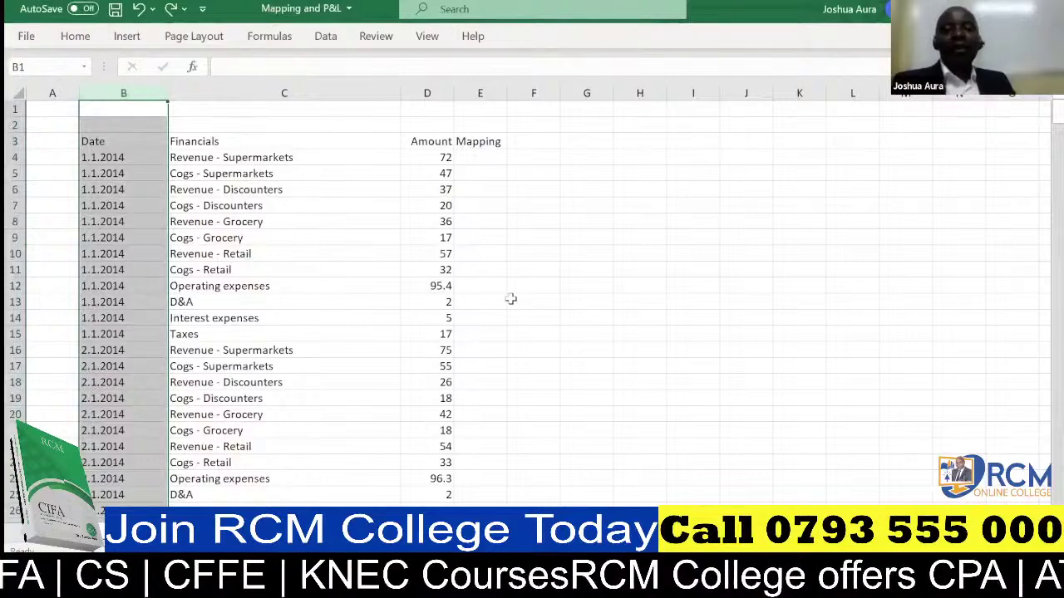
pyautogui.hotkey('ctrl', 'f')
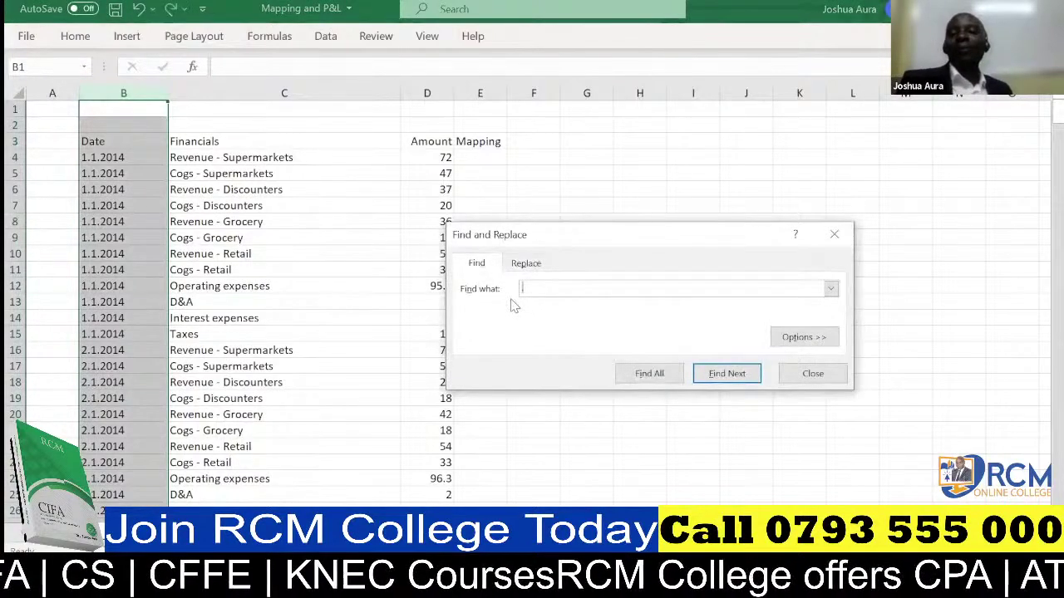
pyautogui.click(526, 265)
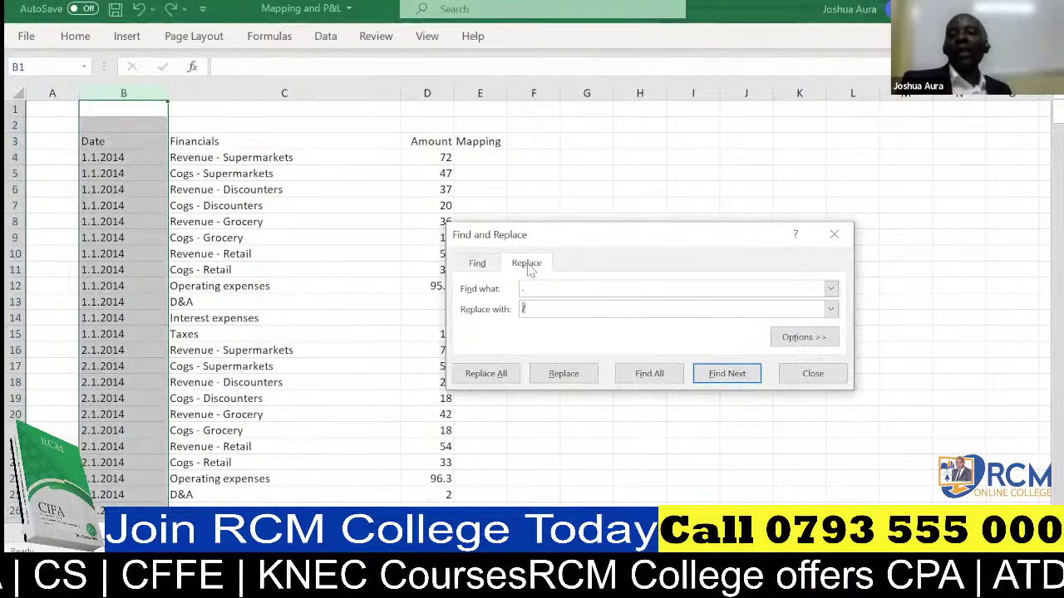
pyautogui.click(533, 290)
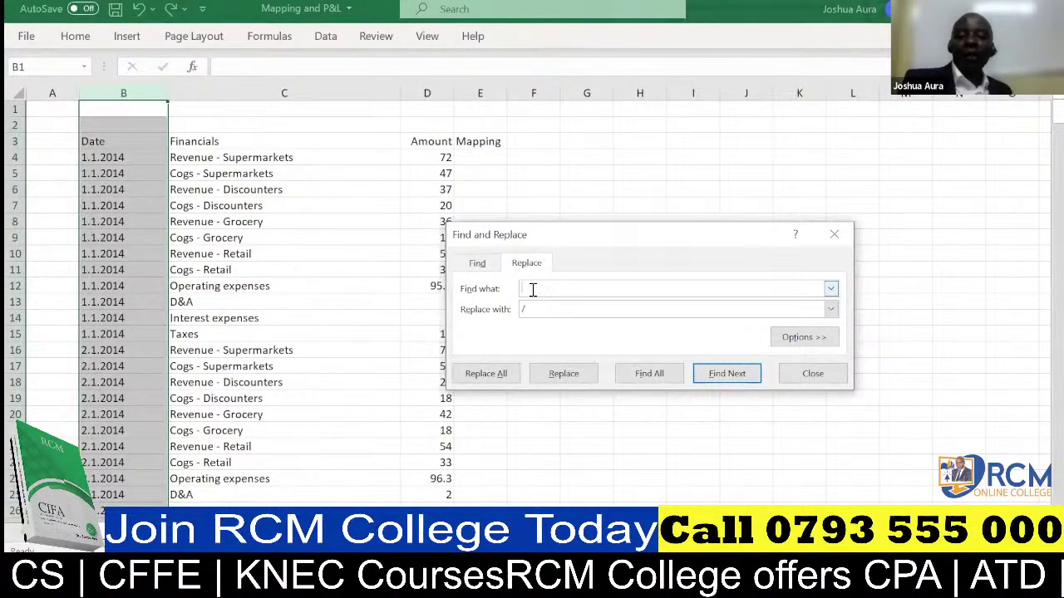
pyautogui.write('.')
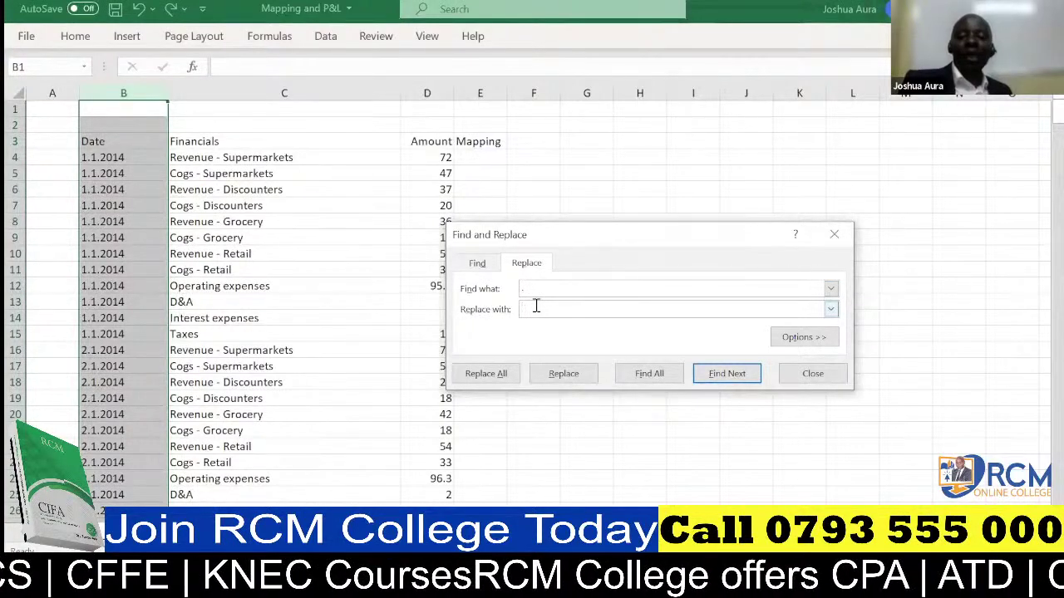
pyautogui.write('/')
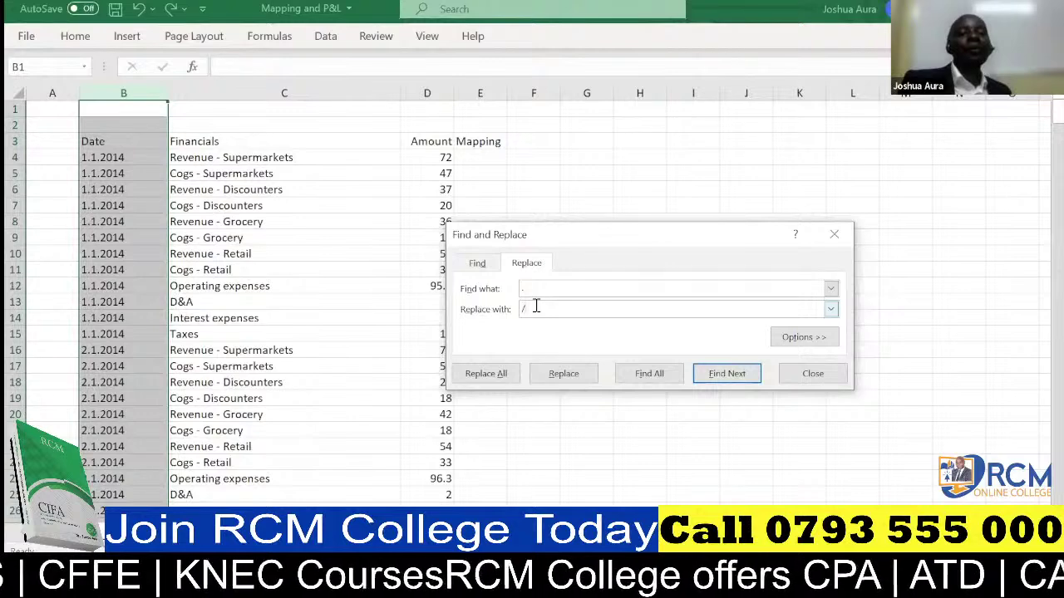
pyautogui.click(490, 378)
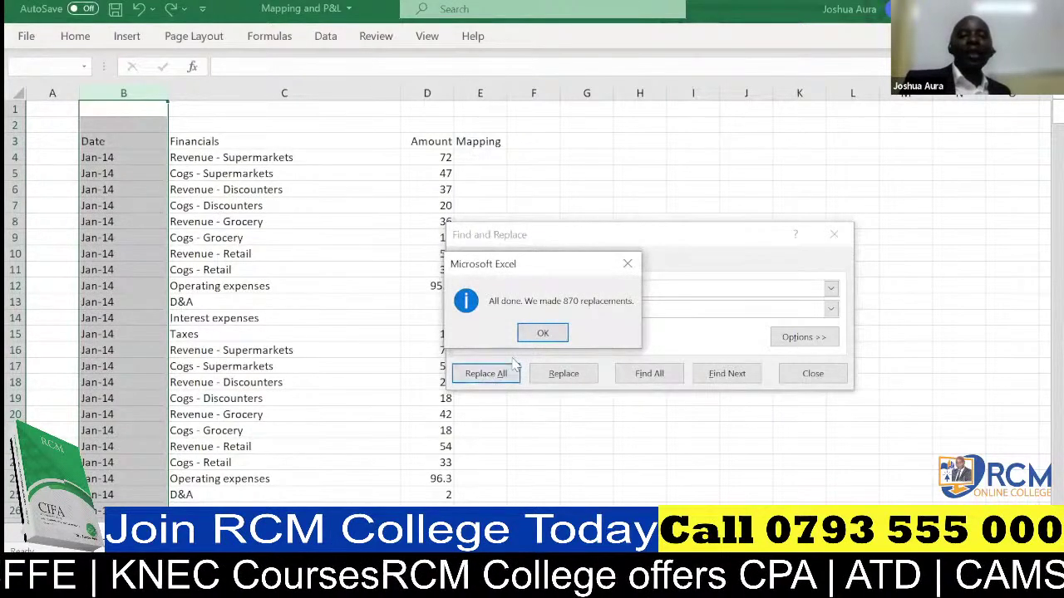
pyautogui.click(541, 334)
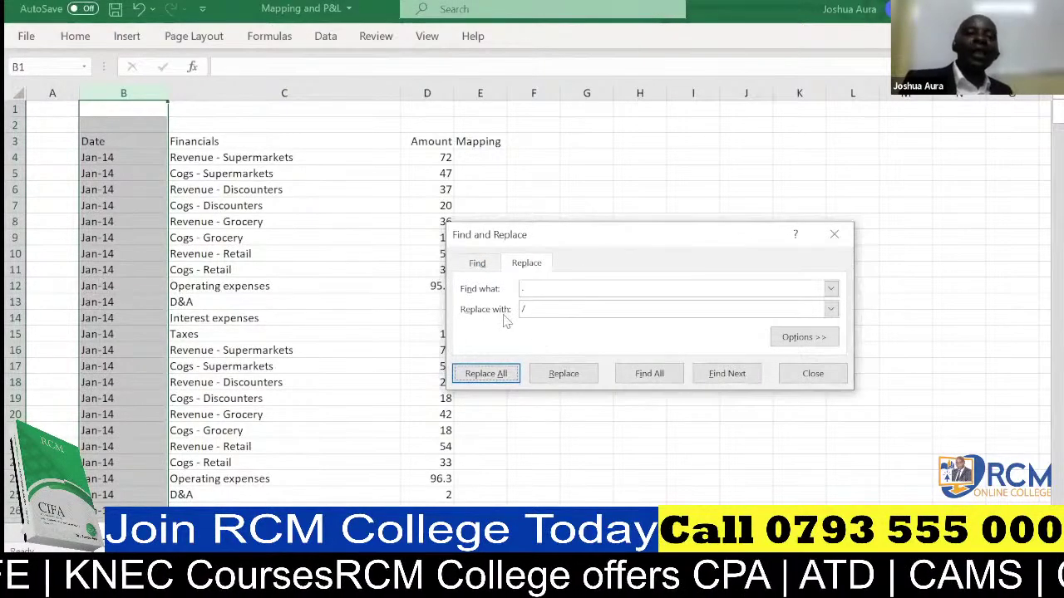
pyautogui.click(94, 157)
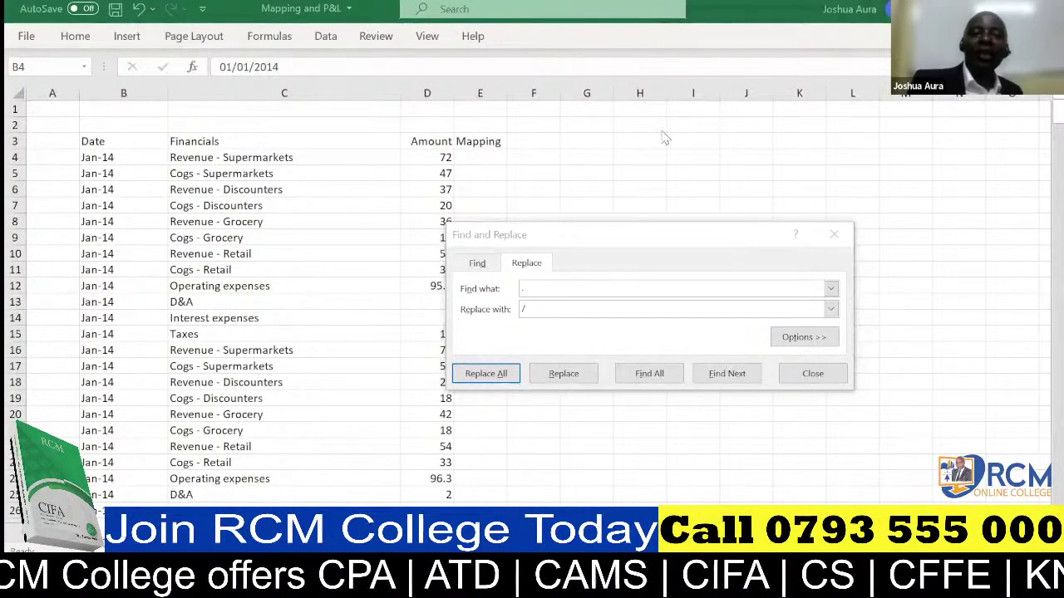
# Close the Find and Replace dialog and undo the replacement in the Date column
pyautogui.click(138, 9)
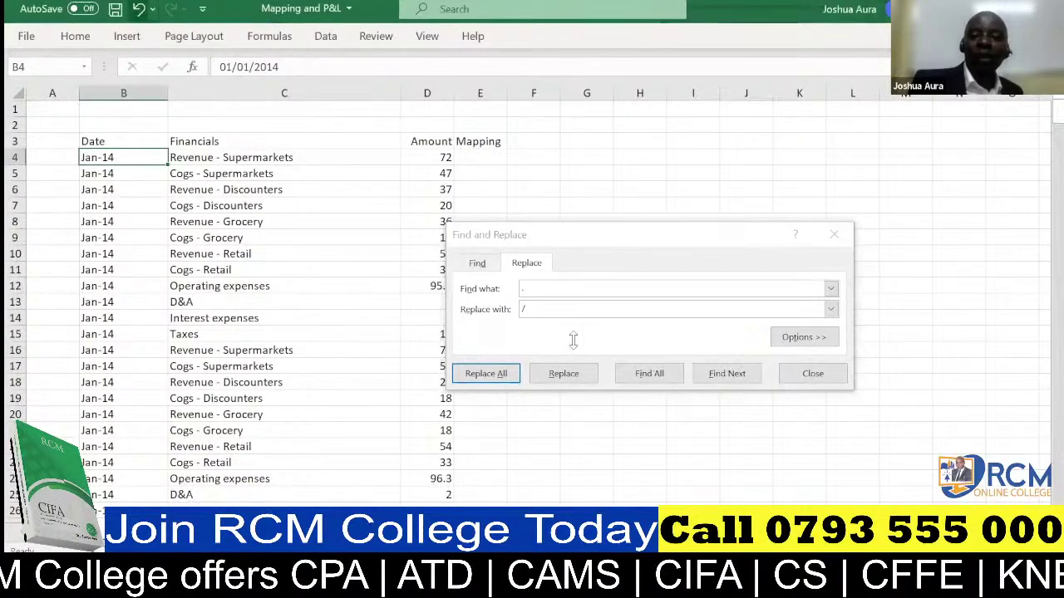
pyautogui.click(812, 374)
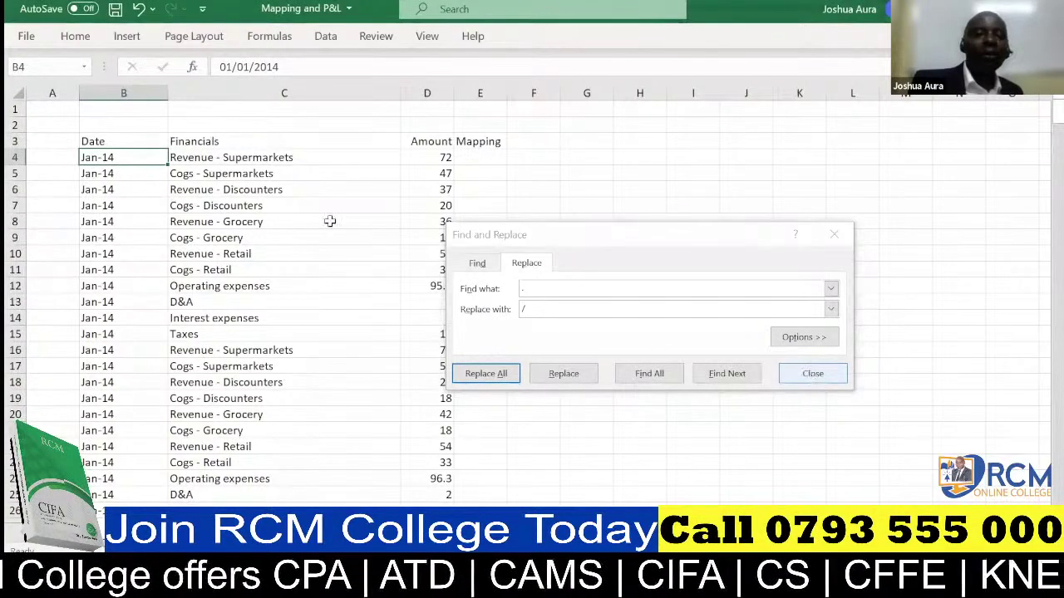
pyautogui.click(138, 8)
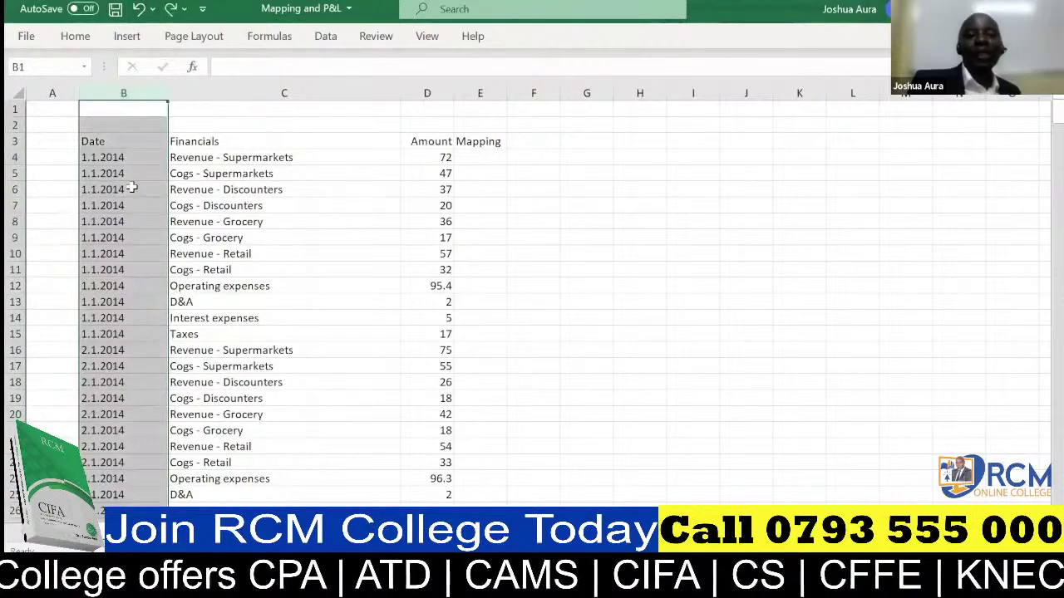
pyautogui.click(94, 172)
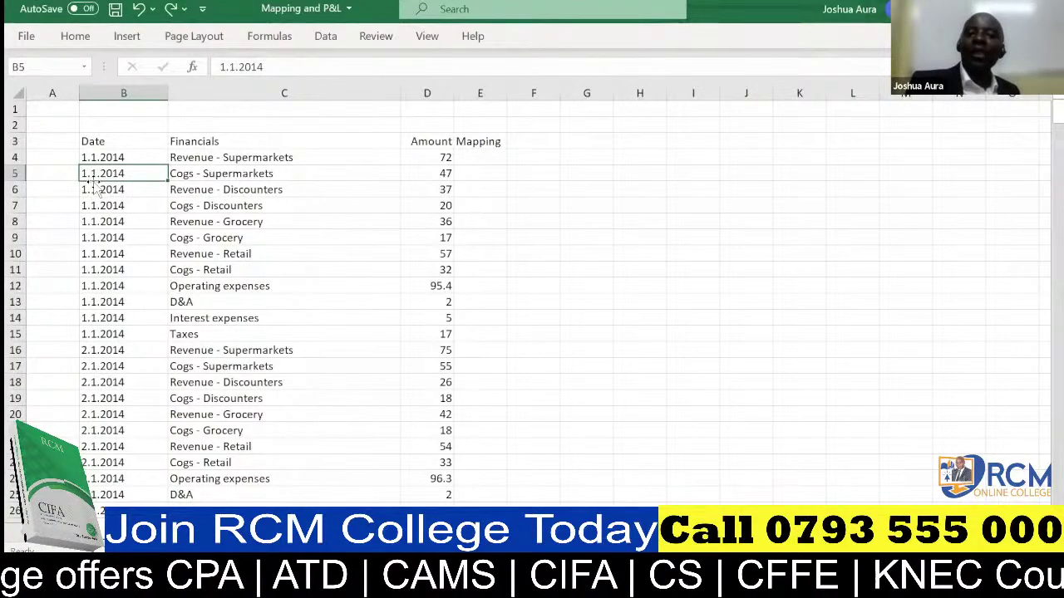
# Convert the text dates in column B to real dates by replacing all periods with slashes
pyautogui.click(110, 87)
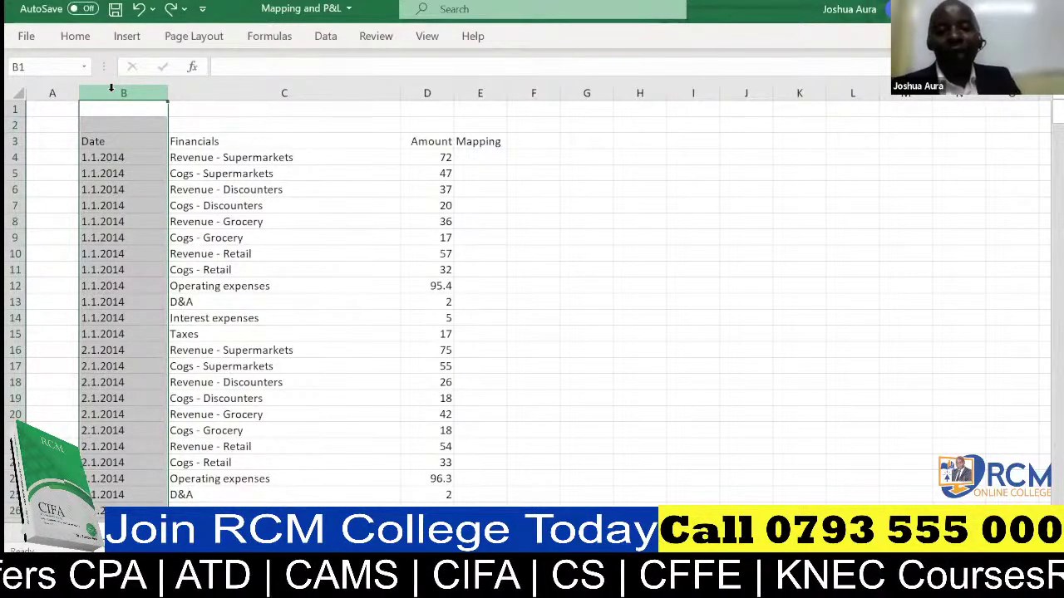
pyautogui.hotkey('ctrl', 'f')
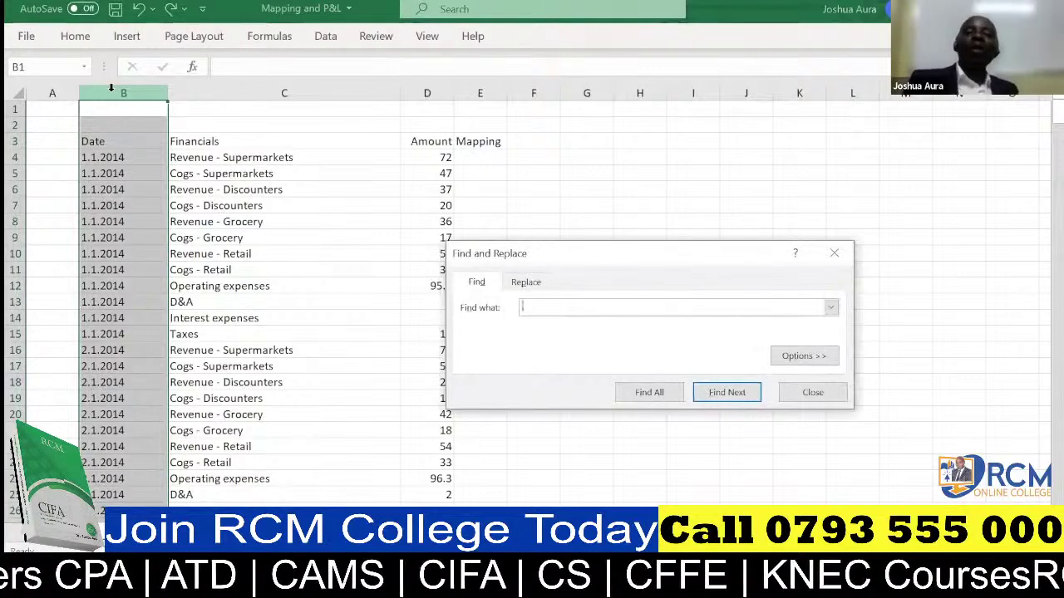
pyautogui.click(273, 73)
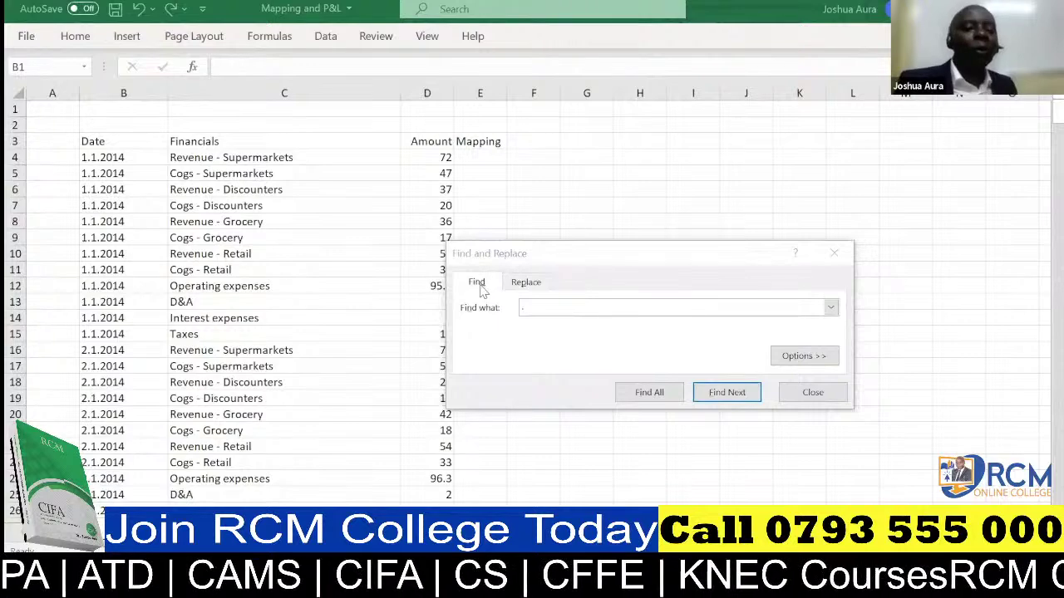
pyautogui.click(525, 283)
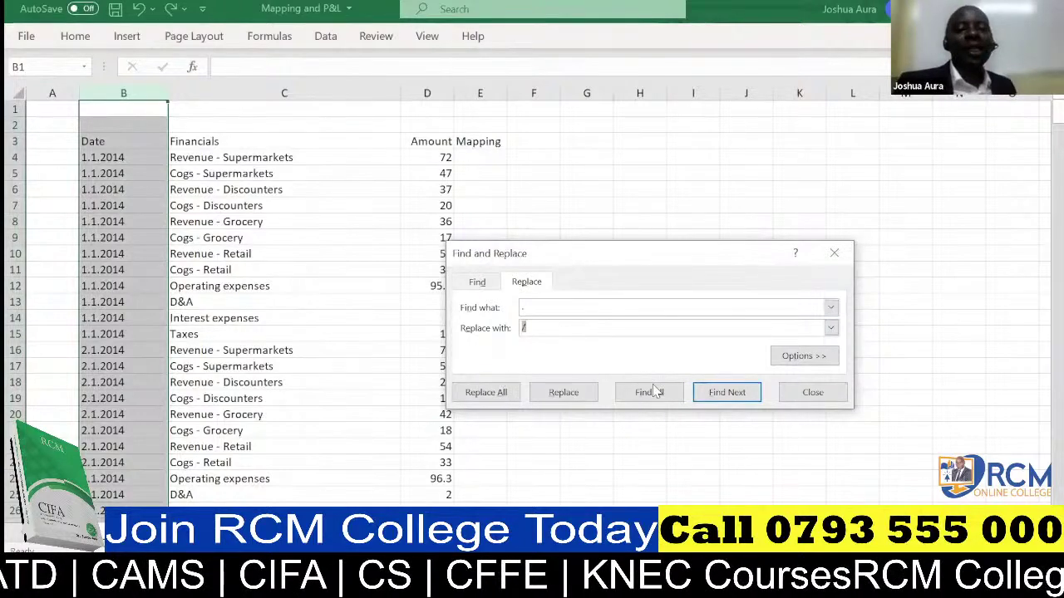
pyautogui.click(489, 394)
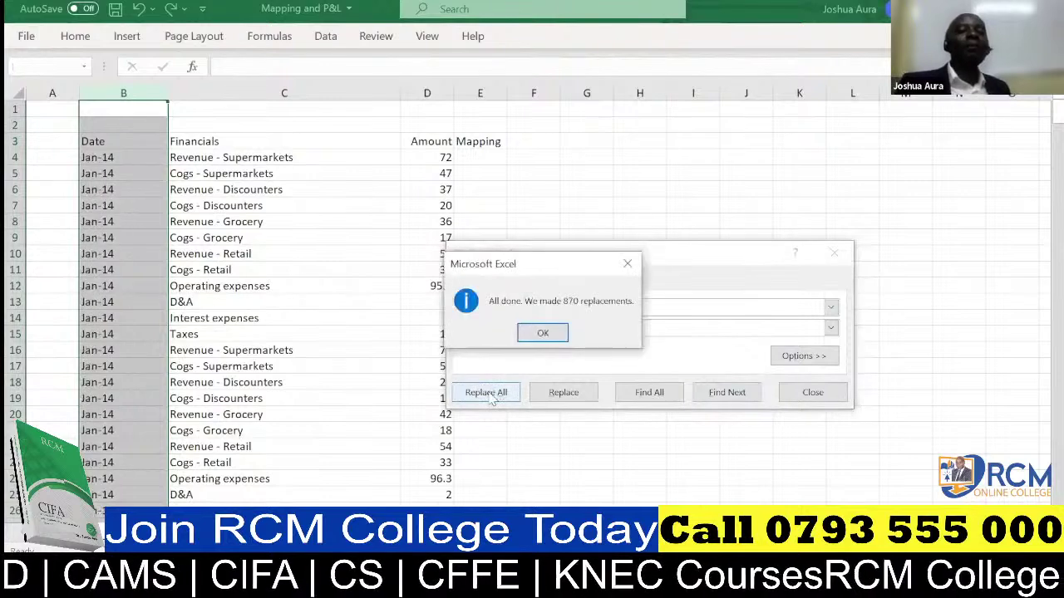
pyautogui.click(542, 334)
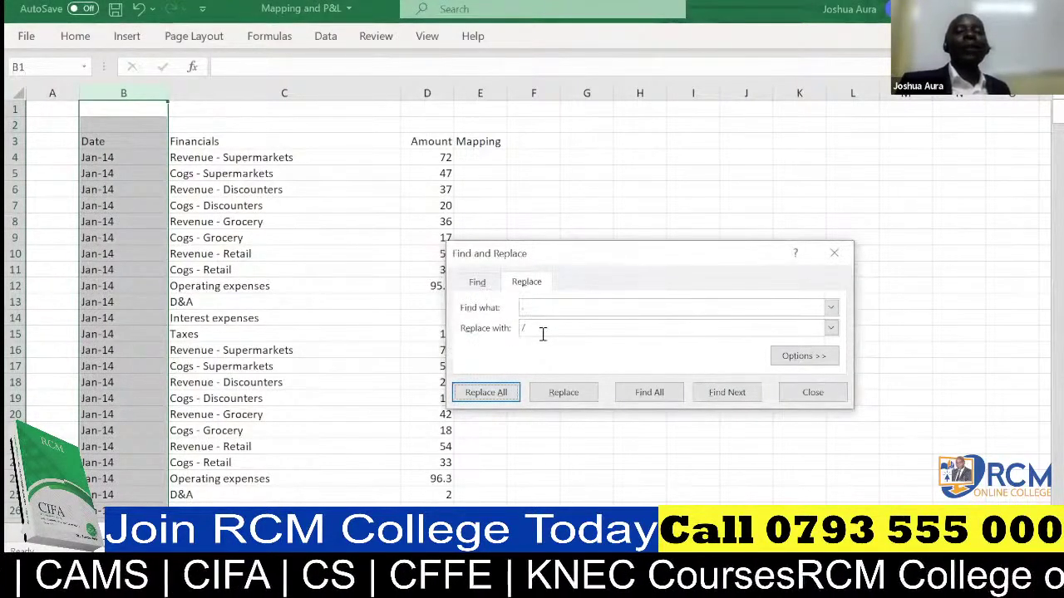
pyautogui.click(808, 398)
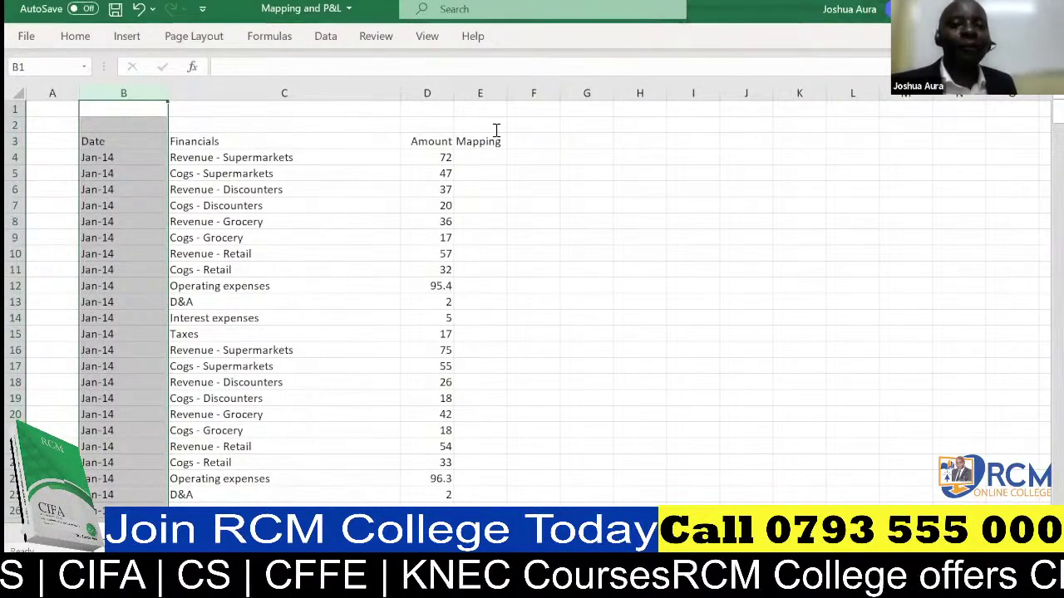
pyautogui.click(574, 117)
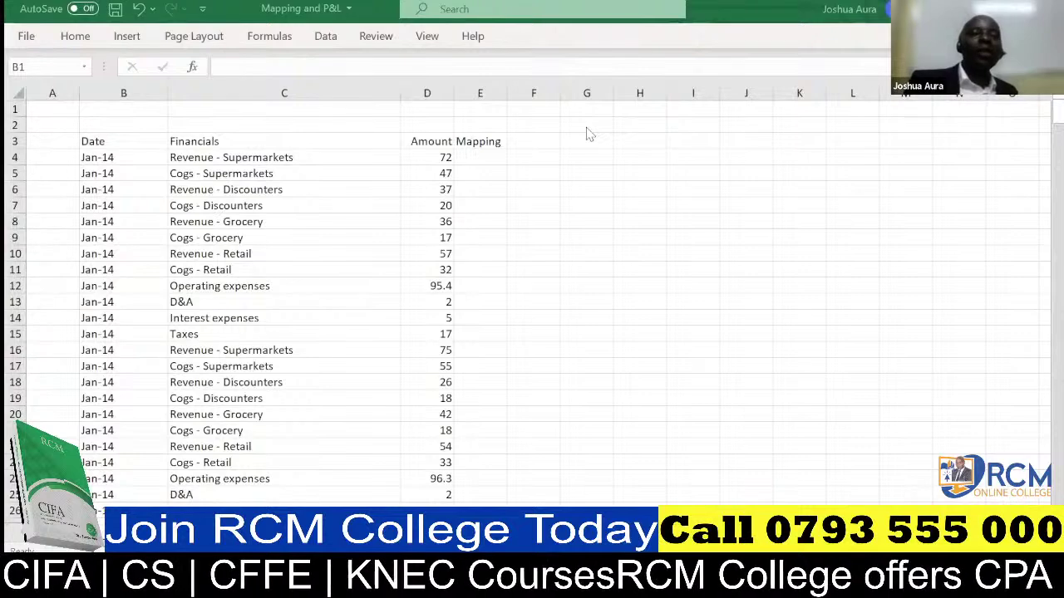
pyautogui.click(105, 157)
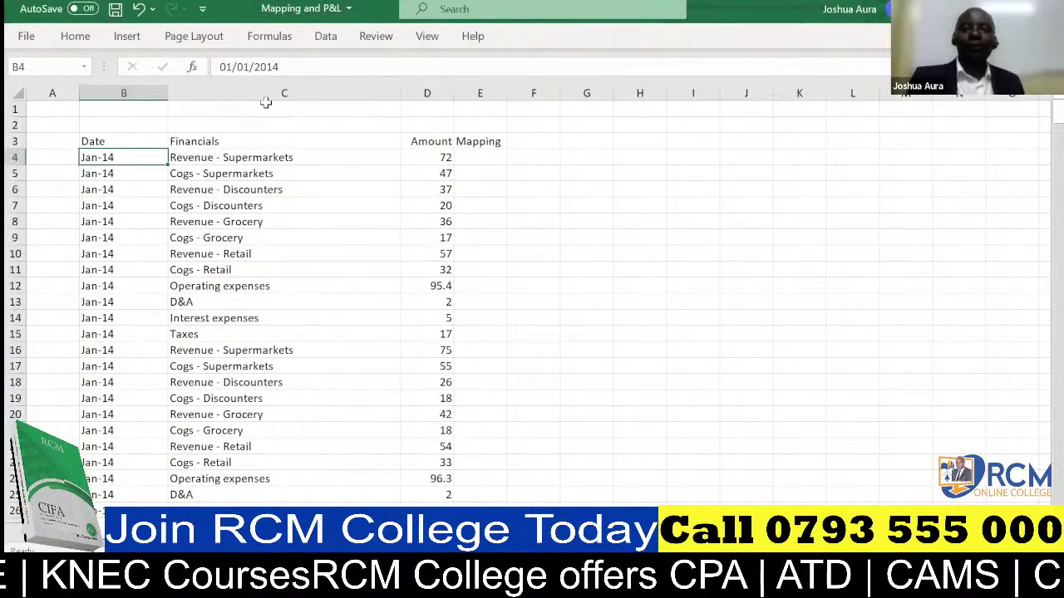
pyautogui.hotkey('alt', 'Tab')
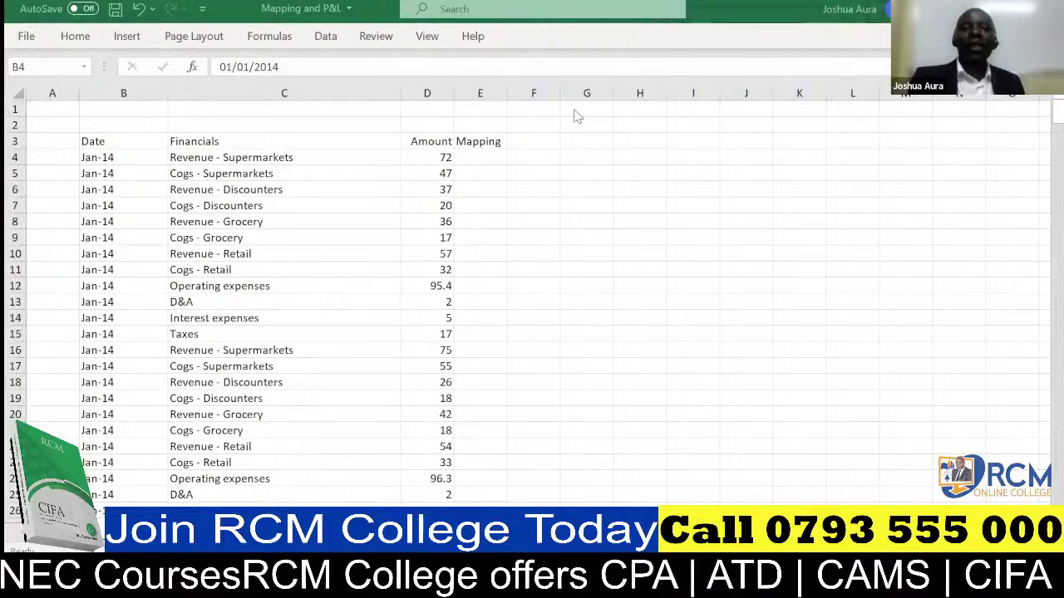
# Insert a new column between Date and Financials and enter the heading Year in cell C3
pyautogui.click(281, 80)
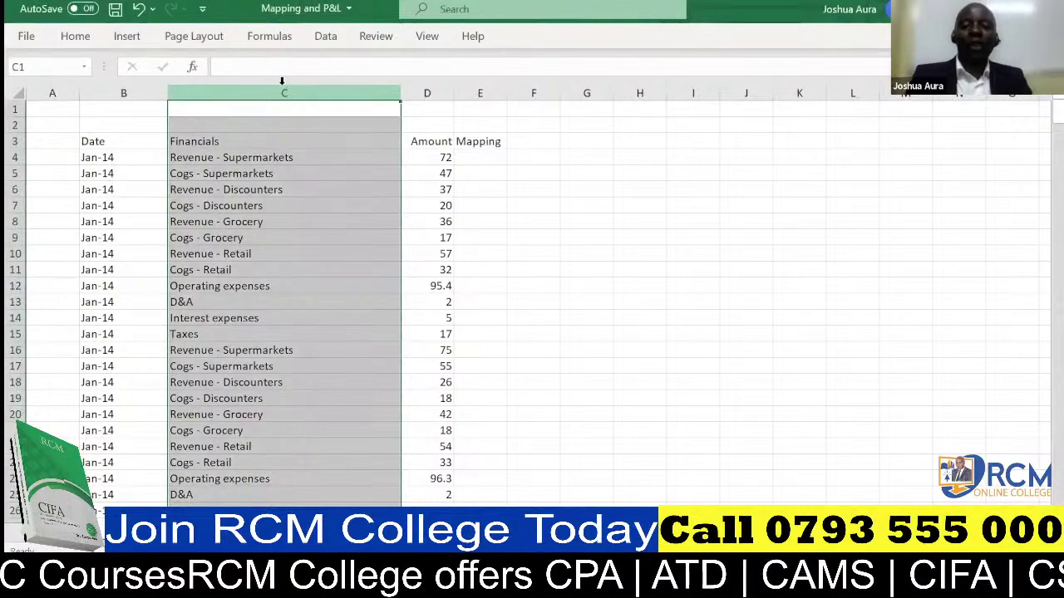
pyautogui.hotkey('ctrl', 'shift', '+')
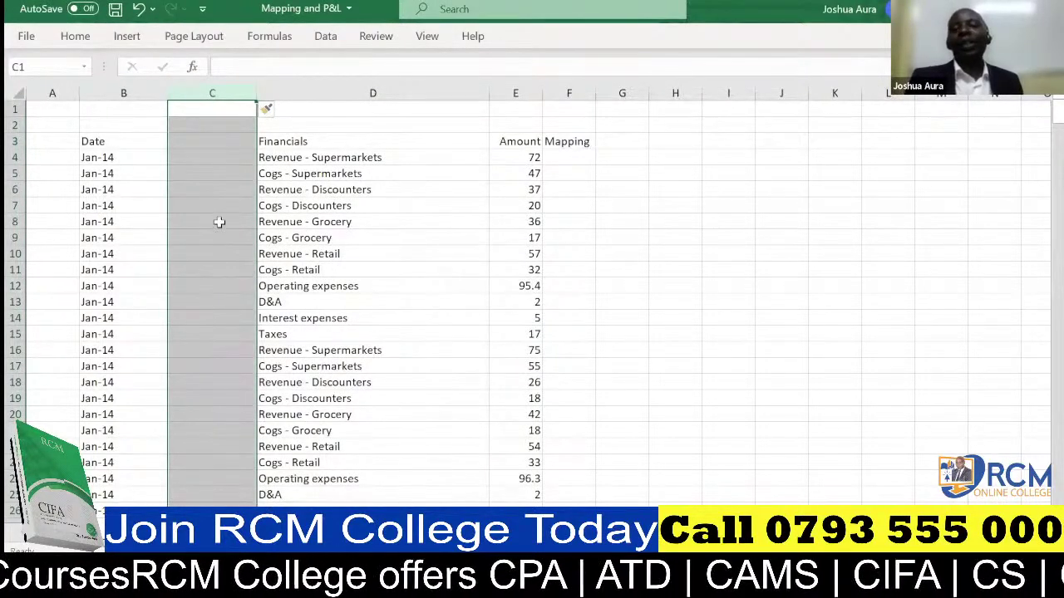
pyautogui.click(210, 140)
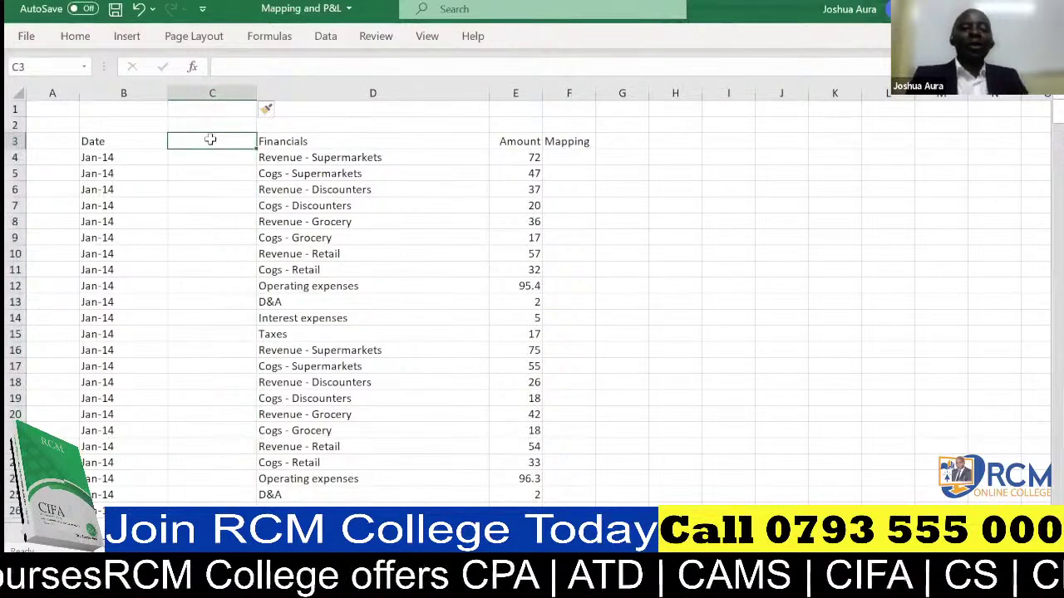
pyautogui.write('Y')
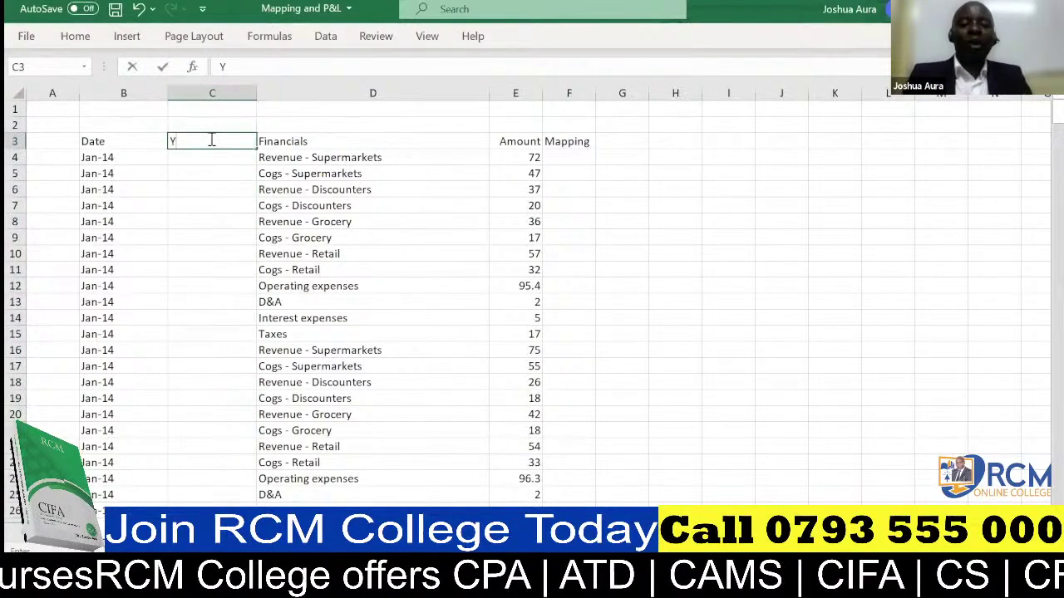
pyautogui.write('ear')
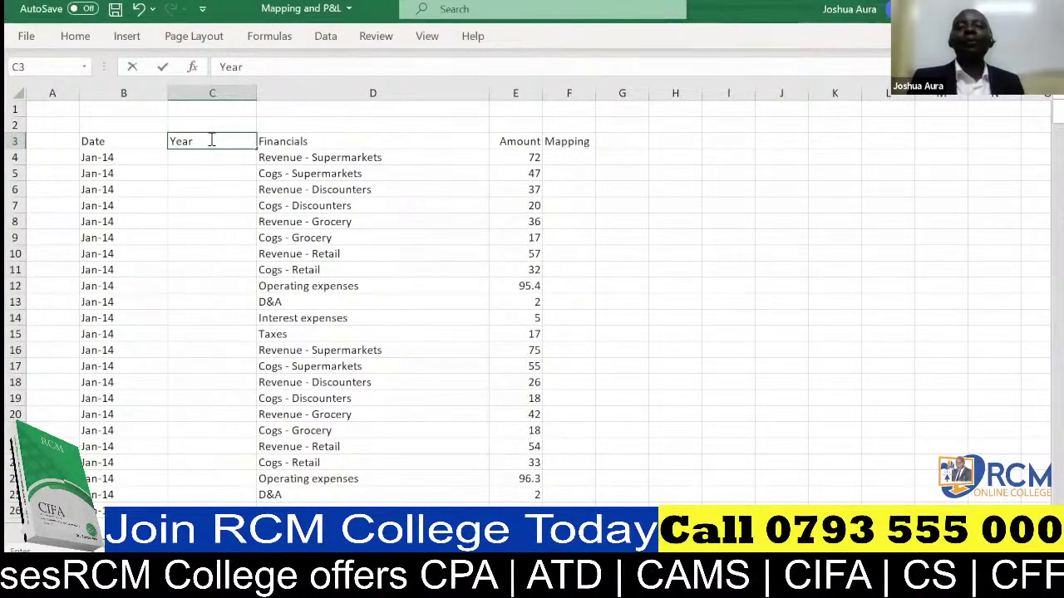
pyautogui.click(211, 158)
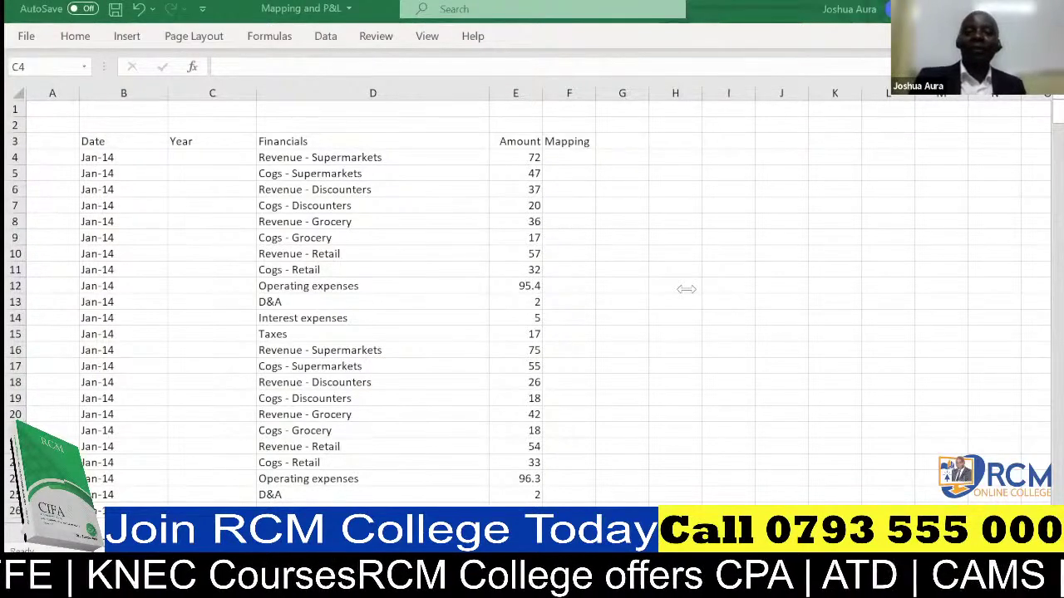
# Extract the year of the first date by entering the formula =YEAR(B4) in cell C4
pyautogui.click(209, 158)
pyautogui.write('=')
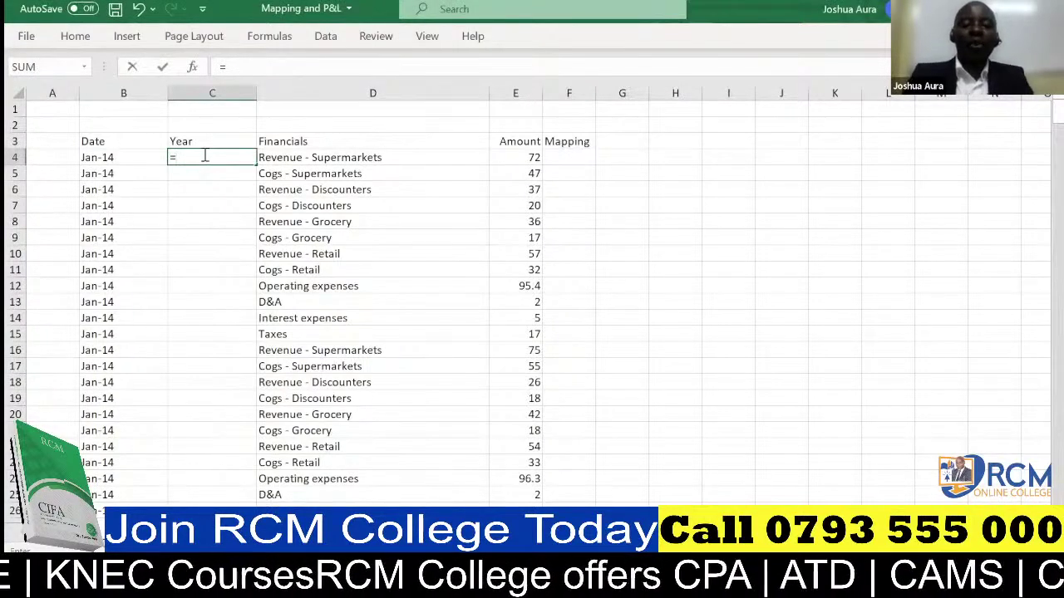
pyautogui.write('Year')
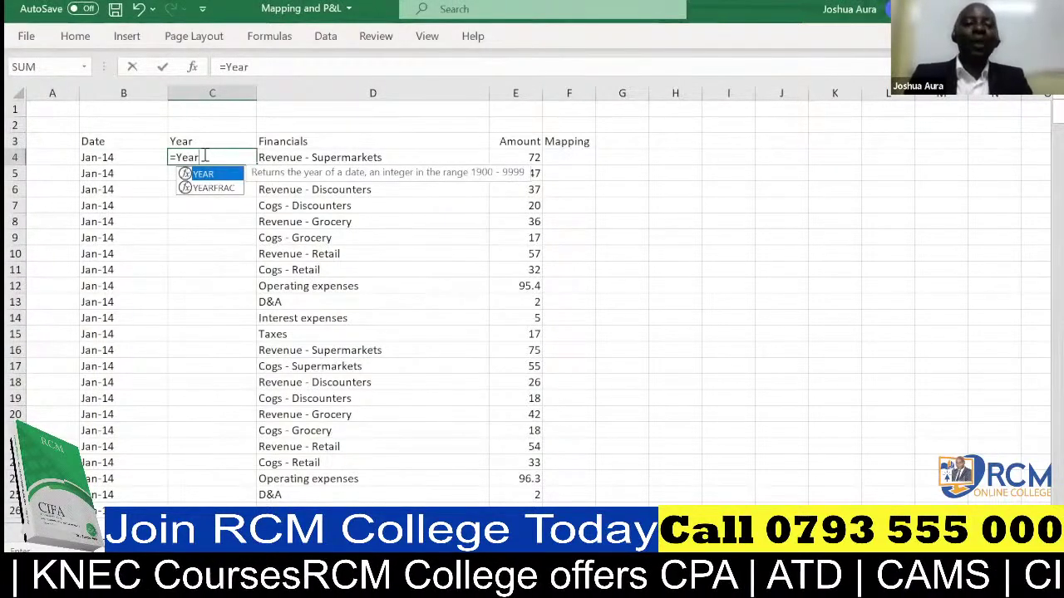
pyautogui.press('Tab')
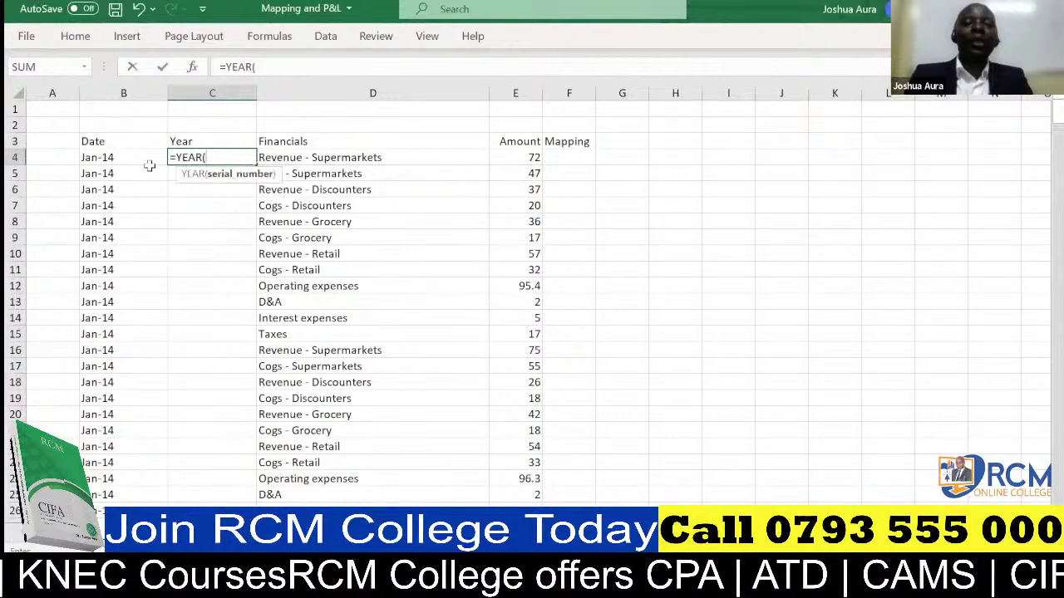
pyautogui.click(106, 158)
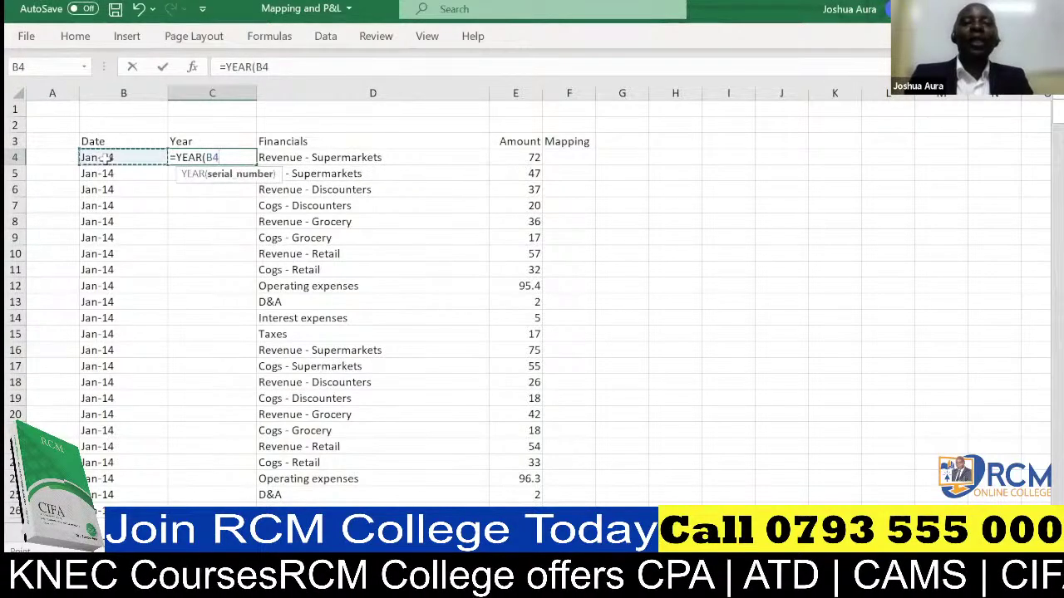
pyautogui.write(')')
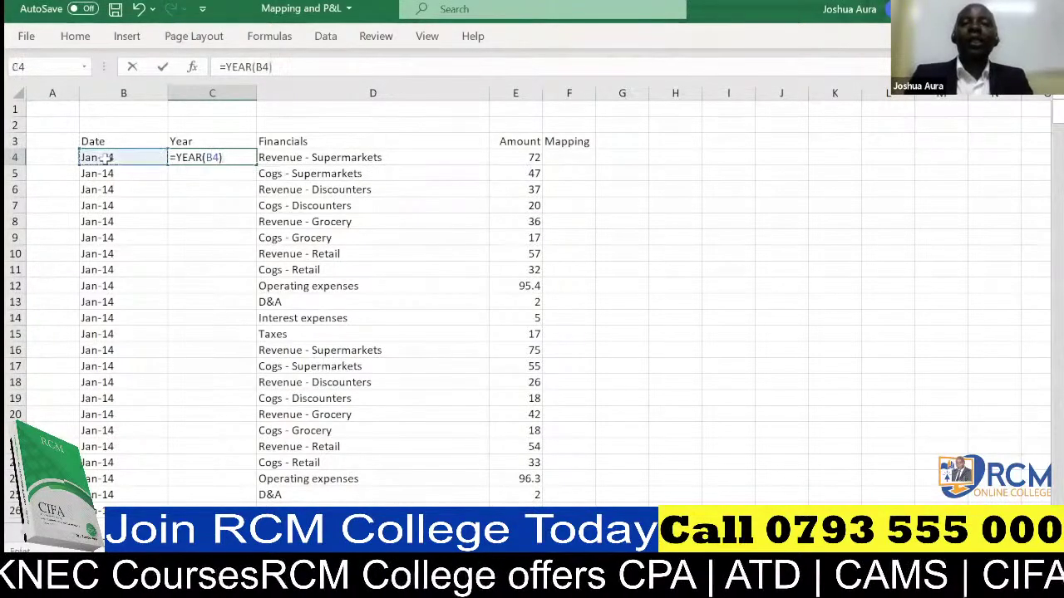
pyautogui.press('Return')
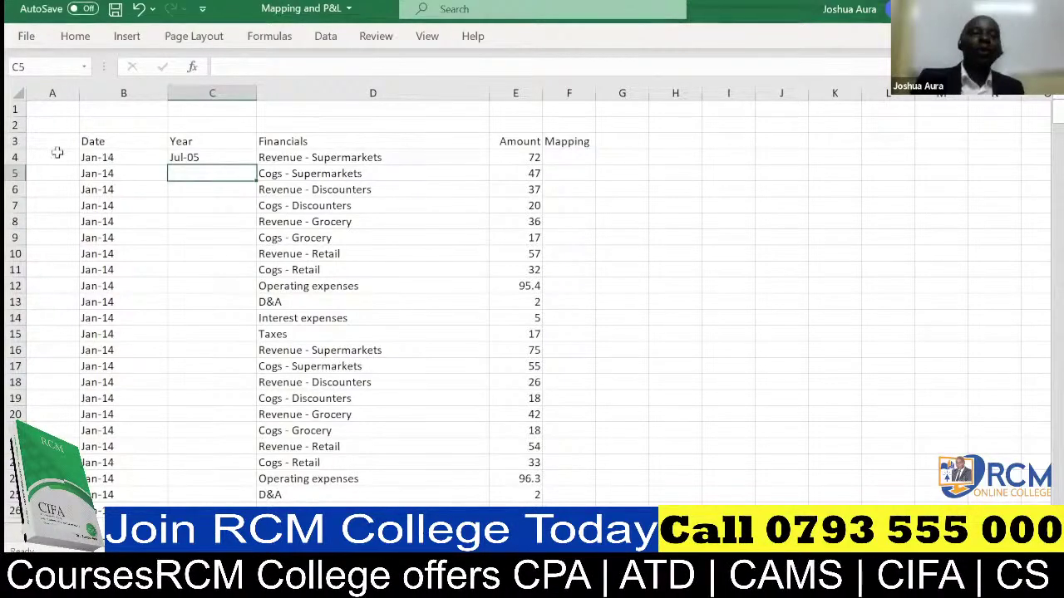
# Change the format of the year result in cell C4 to Number
pyautogui.press('Up')
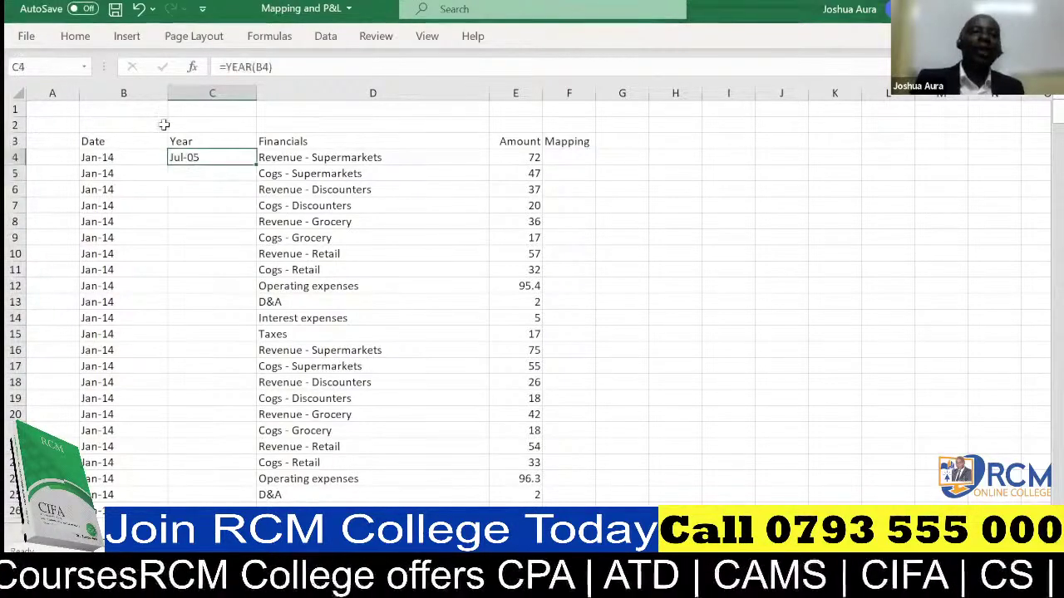
pyautogui.click(76, 36)
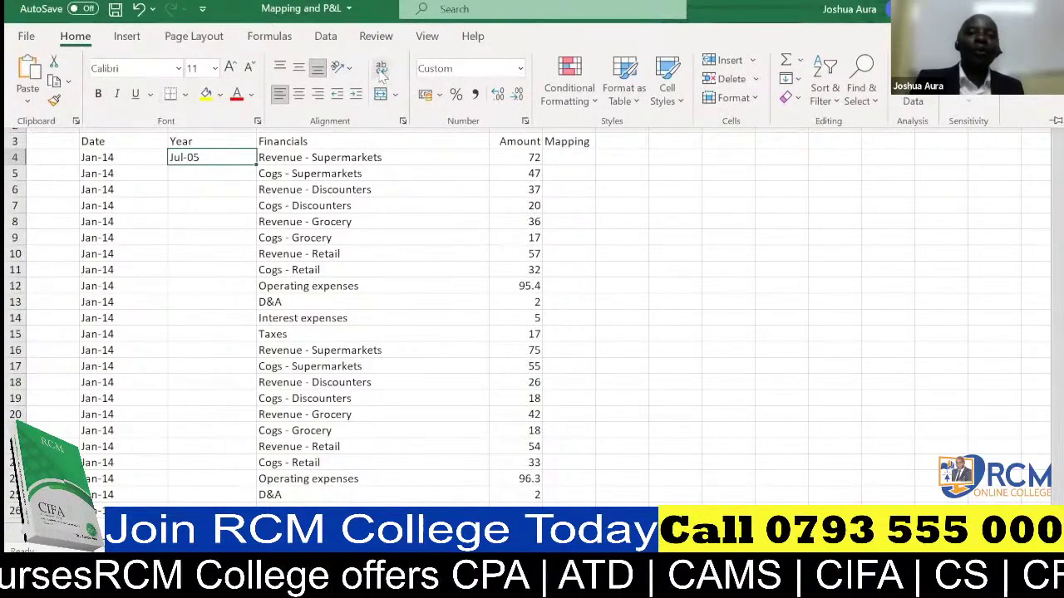
pyautogui.click(520, 70)
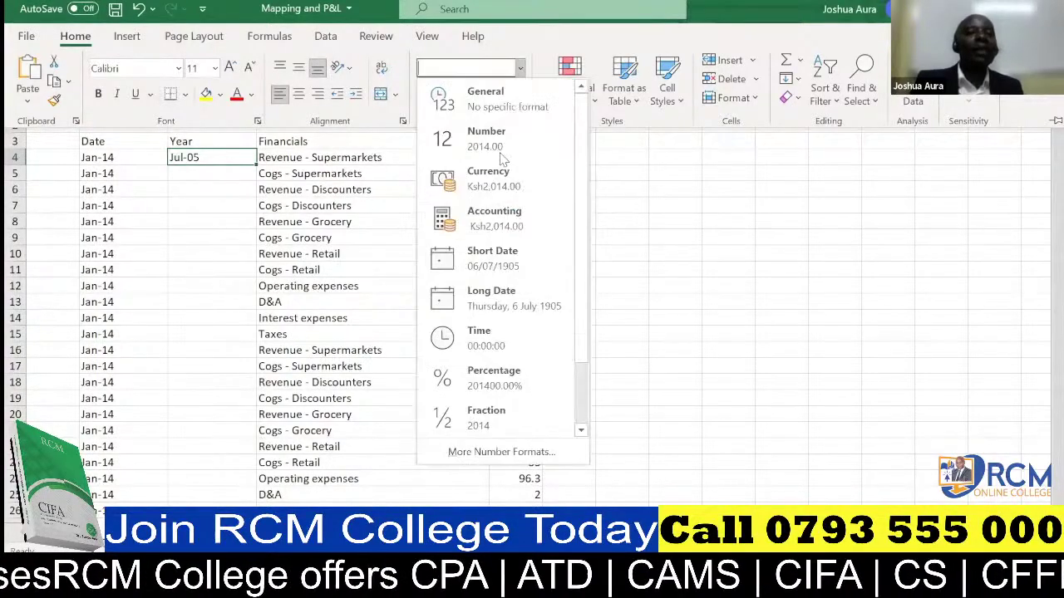
pyautogui.click(499, 148)
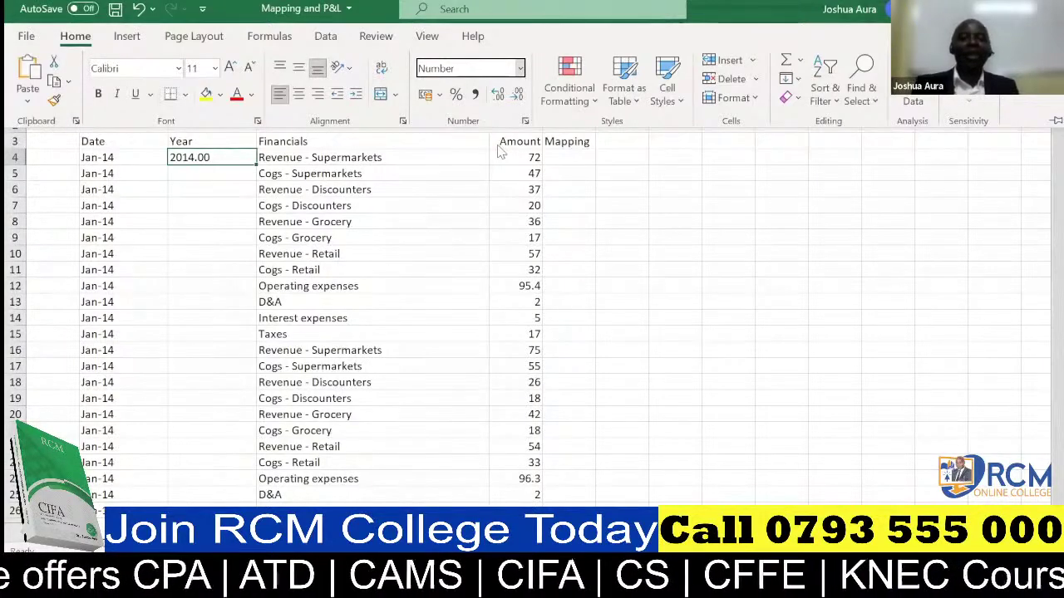
# Reduce the decimals of the year in cell C4 to zero decimal places
pyautogui.click(214, 155)
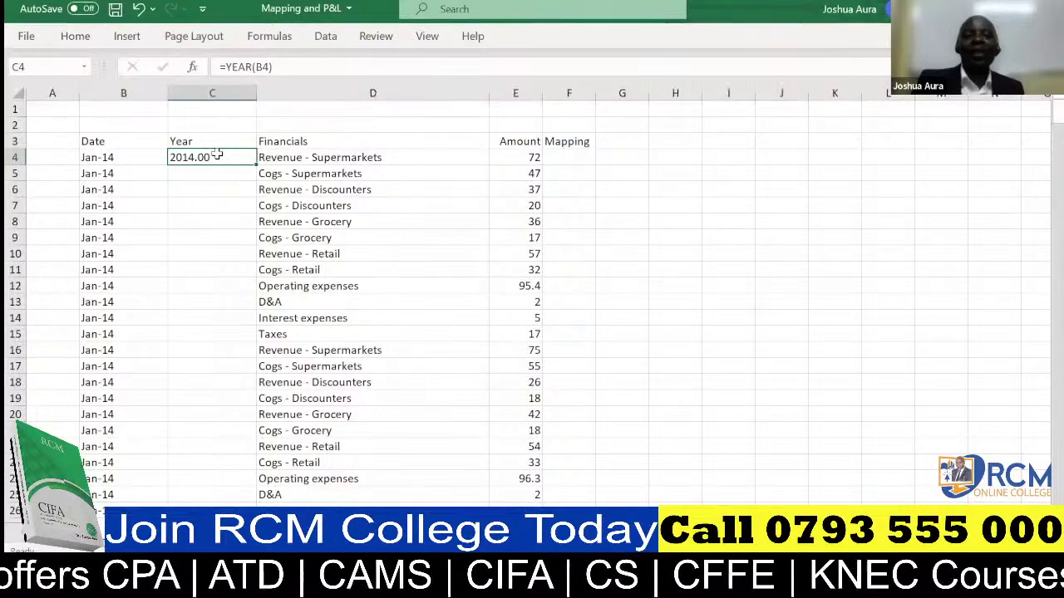
pyautogui.click(77, 40)
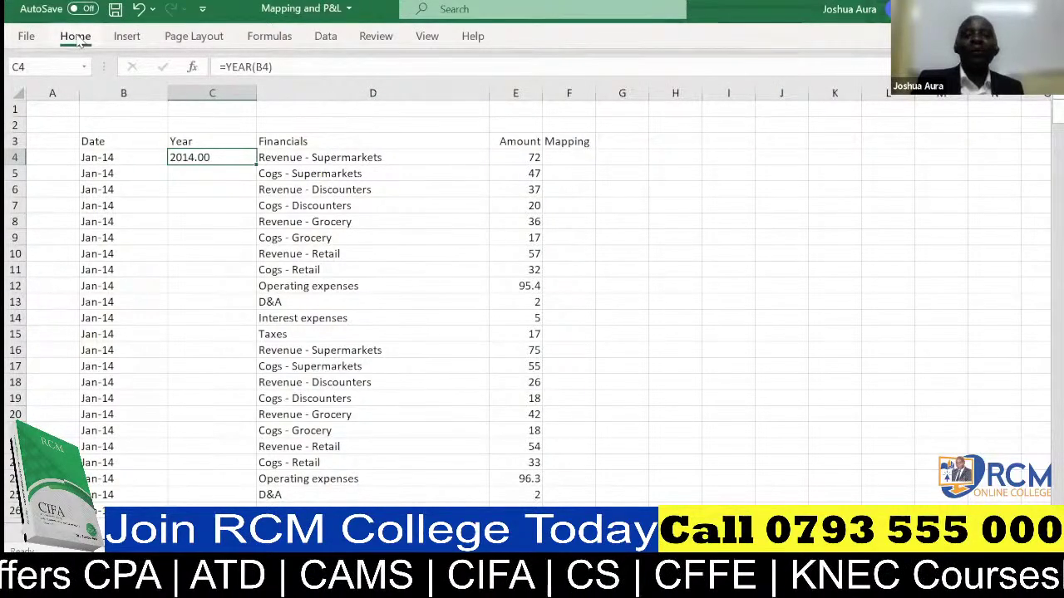
pyautogui.click(75, 39)
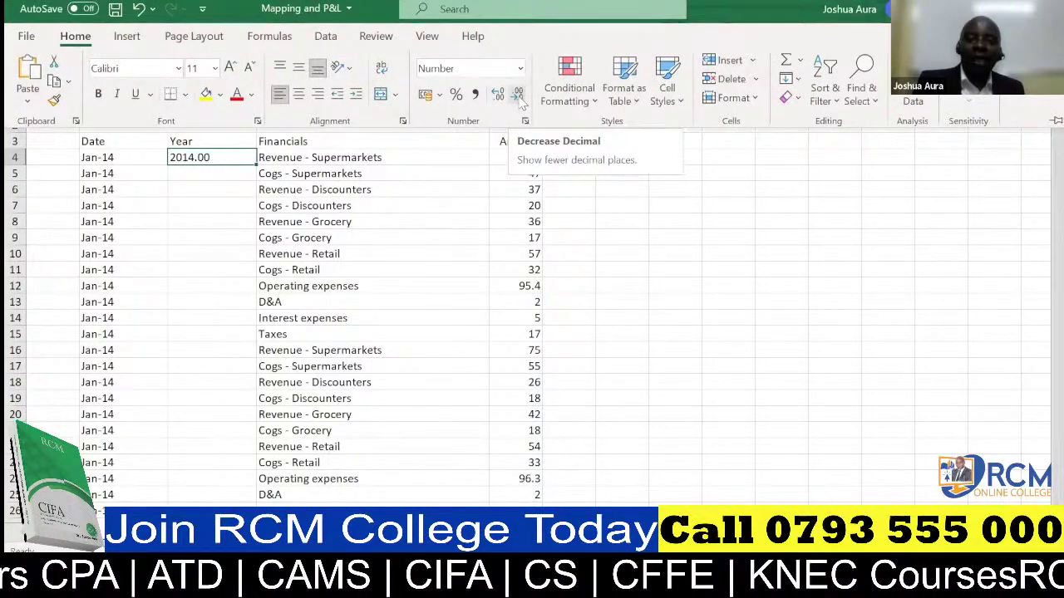
pyautogui.click(518, 96)
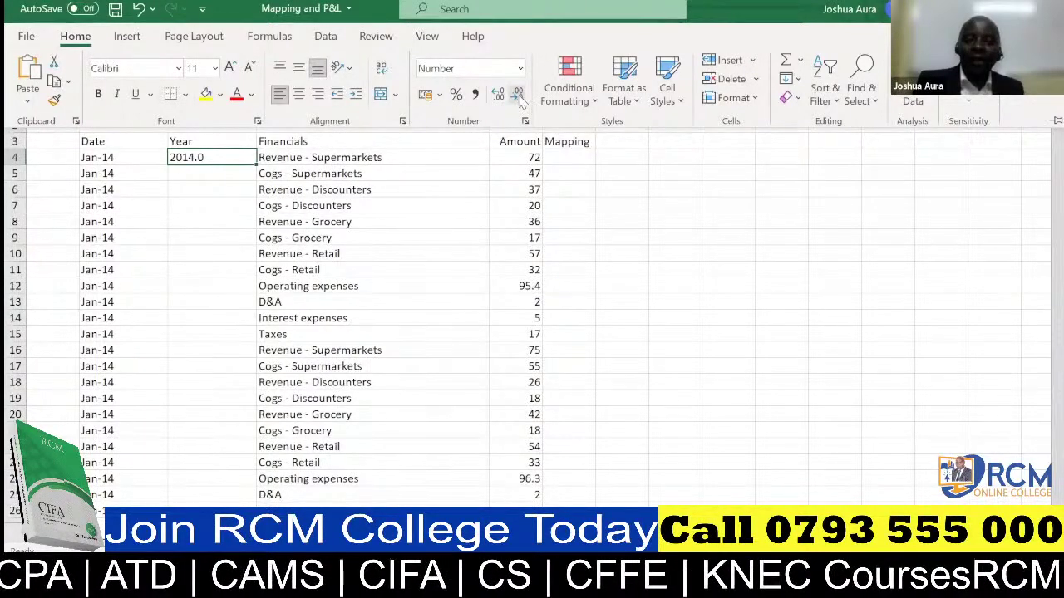
pyautogui.click(518, 97)
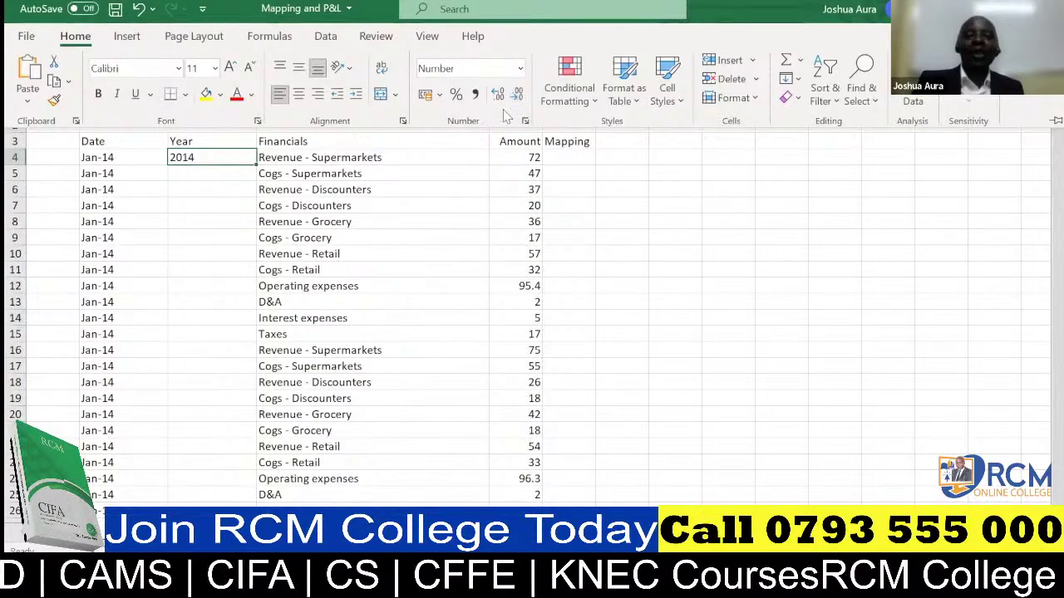
# Fill the year formula from cell C4 down the whole Year column
pyautogui.click(248, 160)
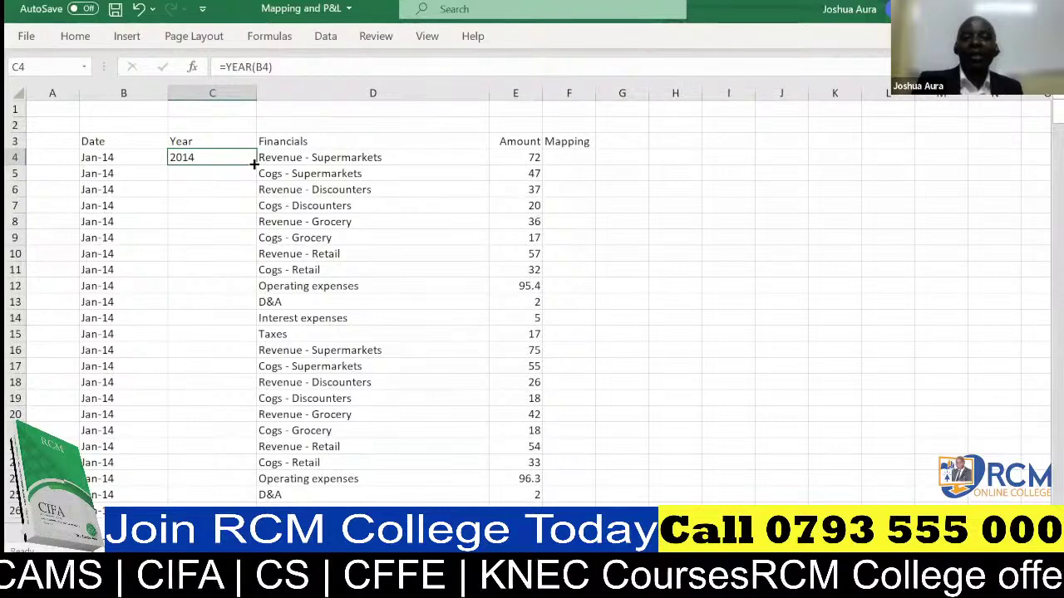
pyautogui.doubleClick(254, 164)
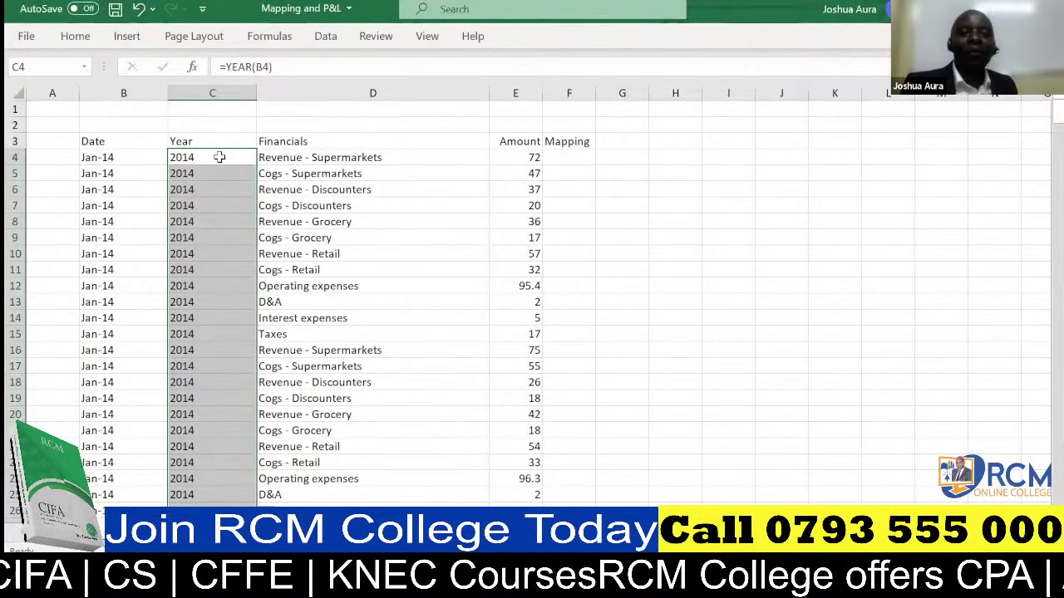
pyautogui.click(219, 156)
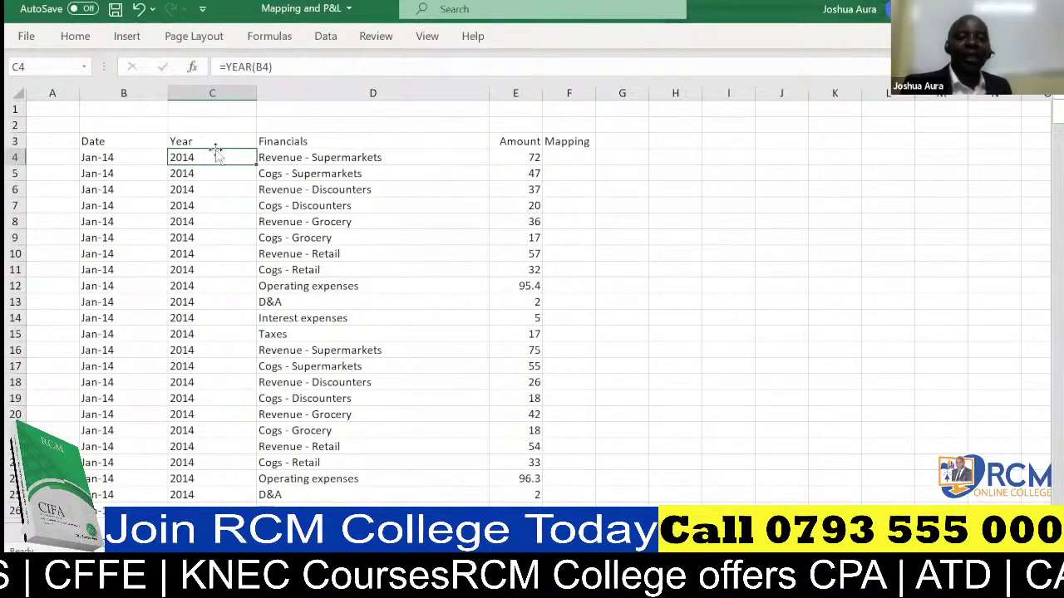
# Undo the fill of the Year column, the number formatting of C4 and its year formula
pyautogui.click(138, 10)
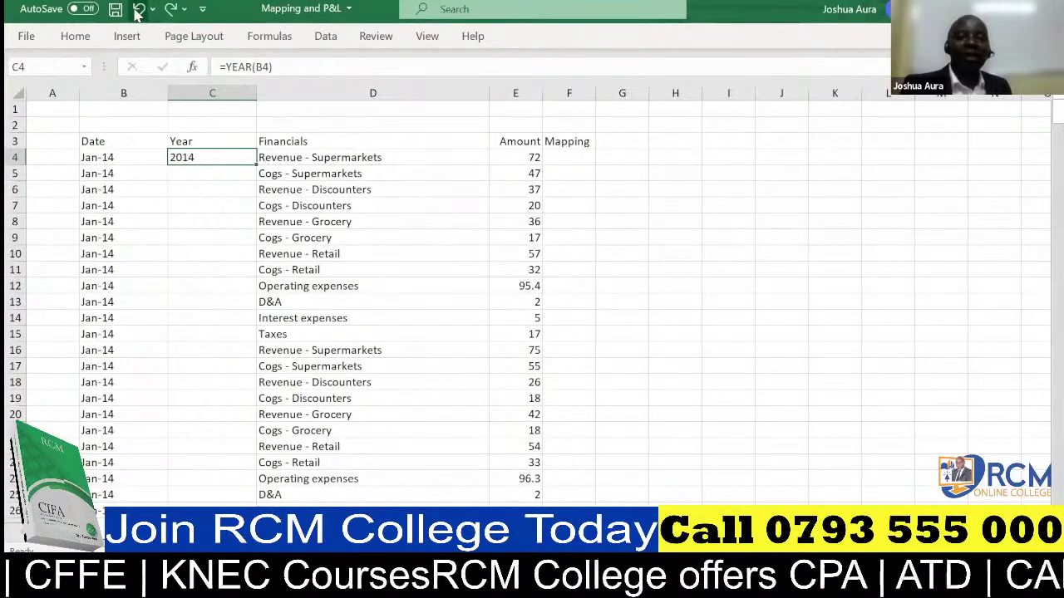
pyautogui.click(138, 10)
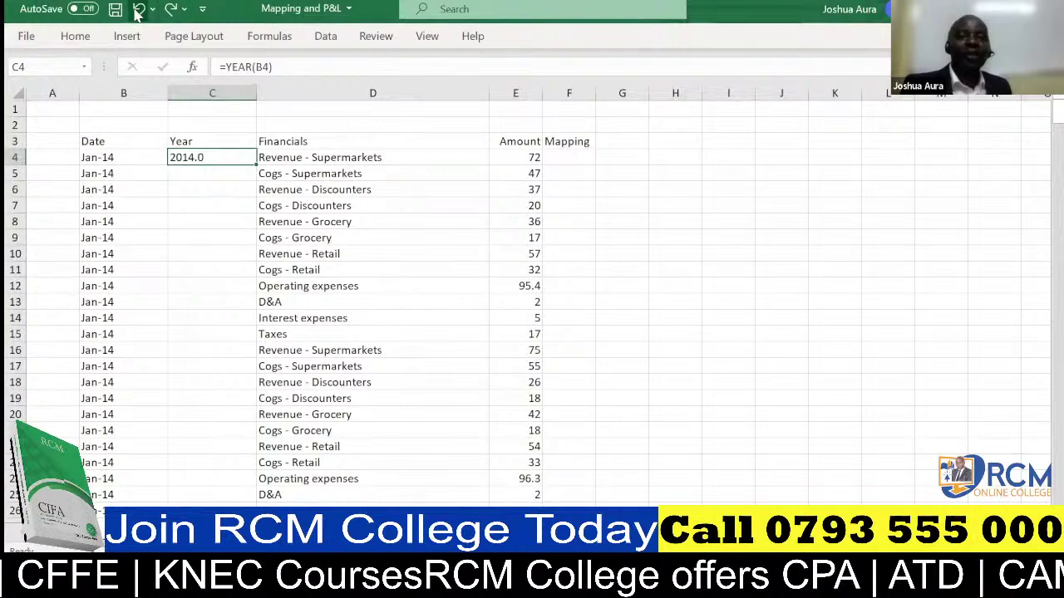
pyautogui.click(138, 10)
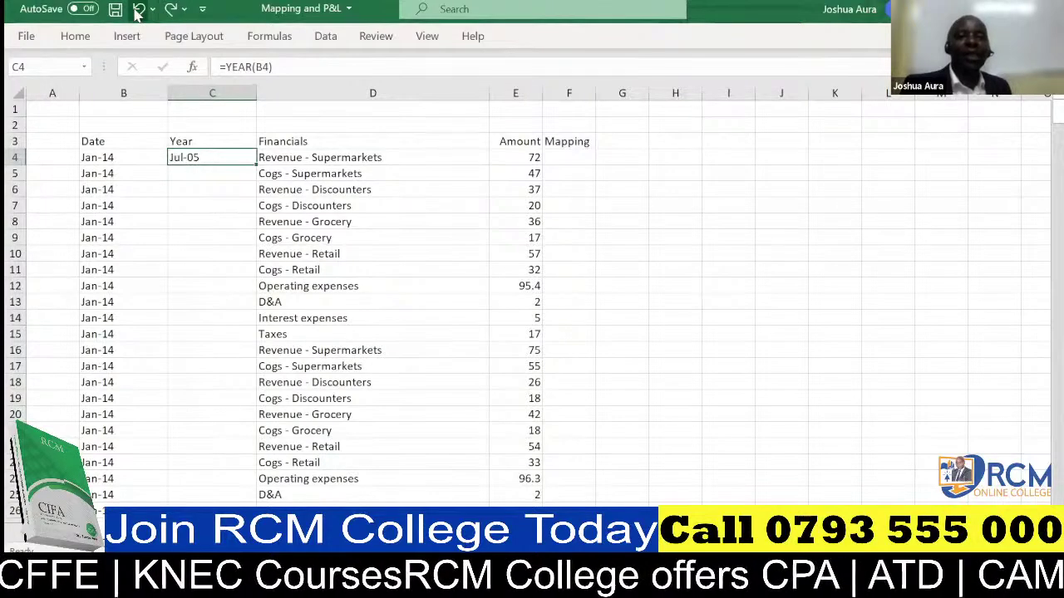
pyautogui.click(138, 10)
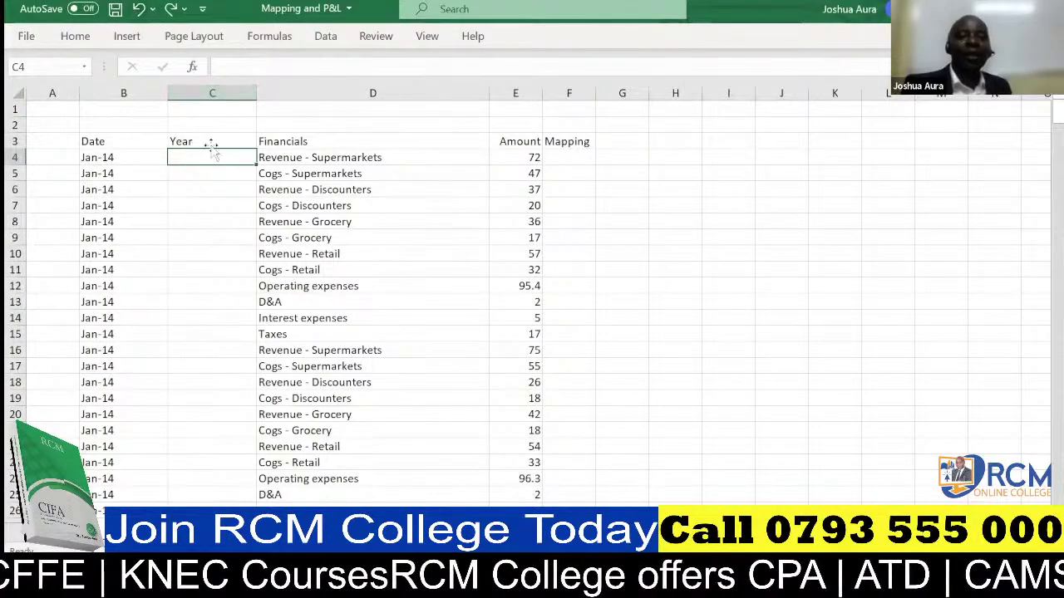
# Enter the formula =YEAR(B4) again in the empty cell C4 under the Year heading
pyautogui.write('=')
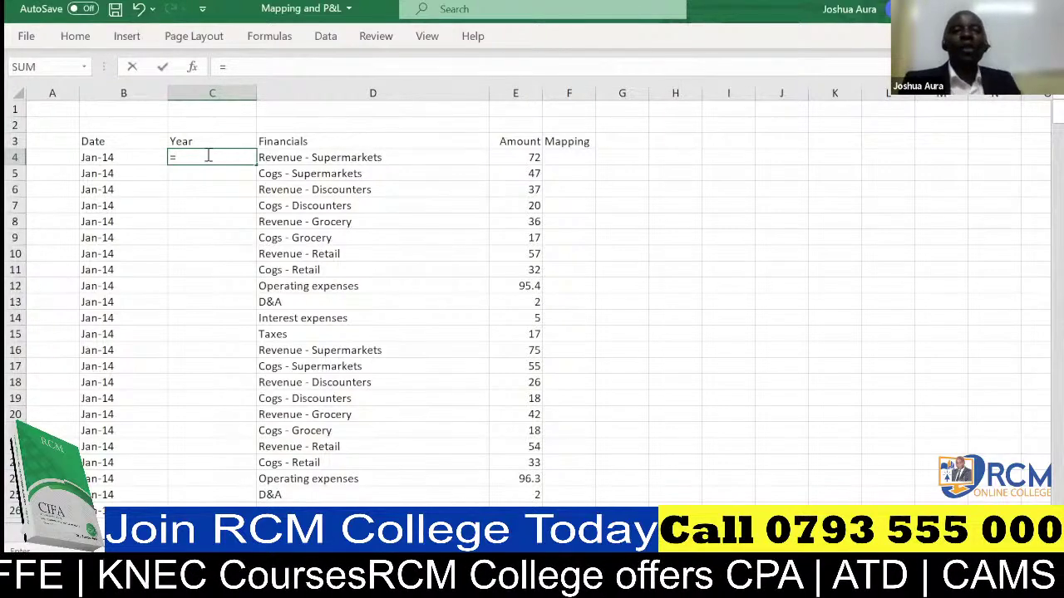
pyautogui.write('year')
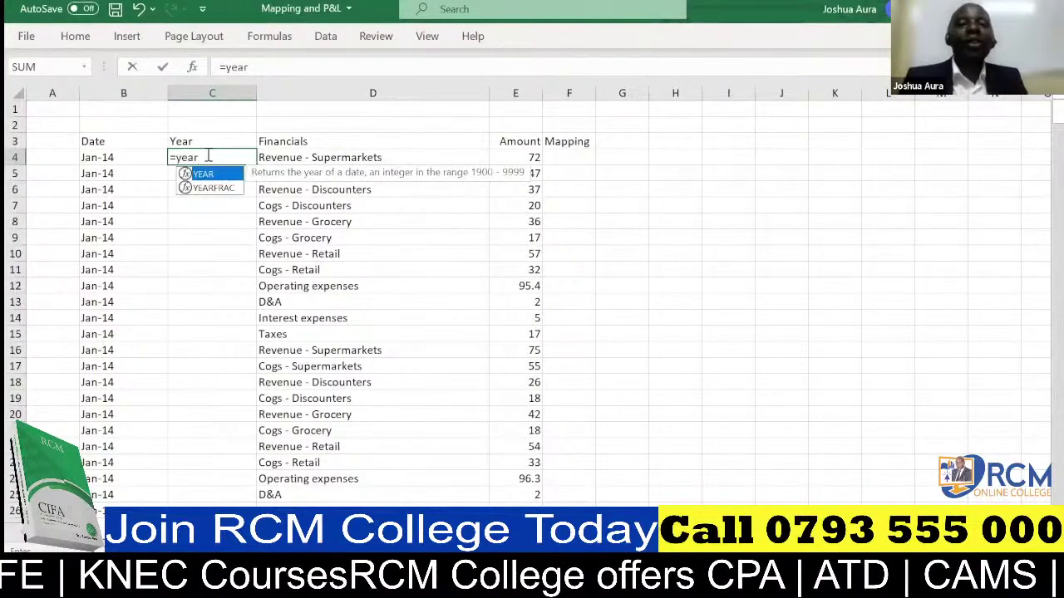
pyautogui.press('Tab')
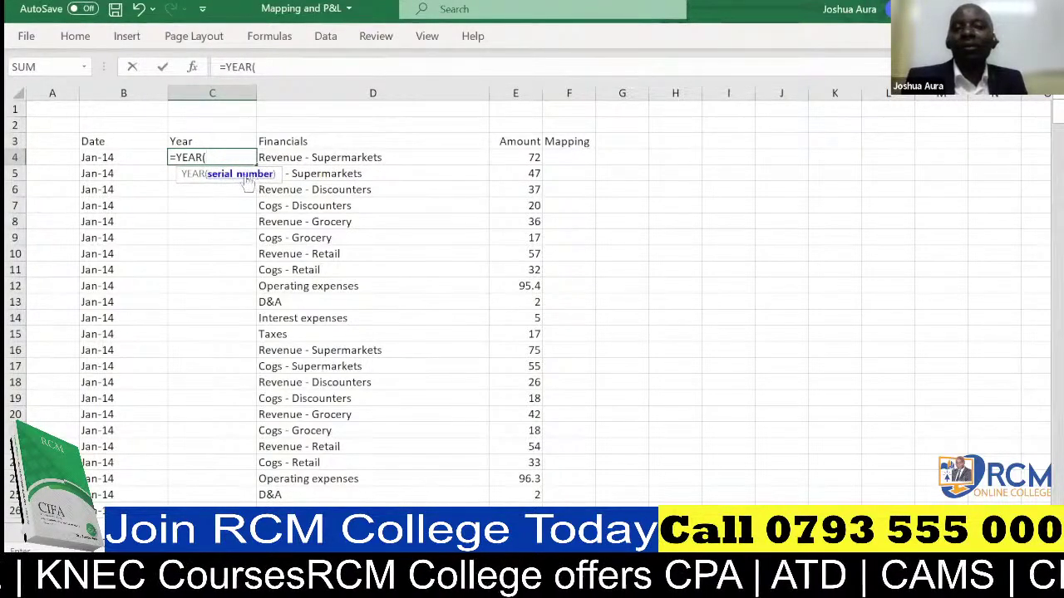
pyautogui.click(112, 159)
pyautogui.write(')')
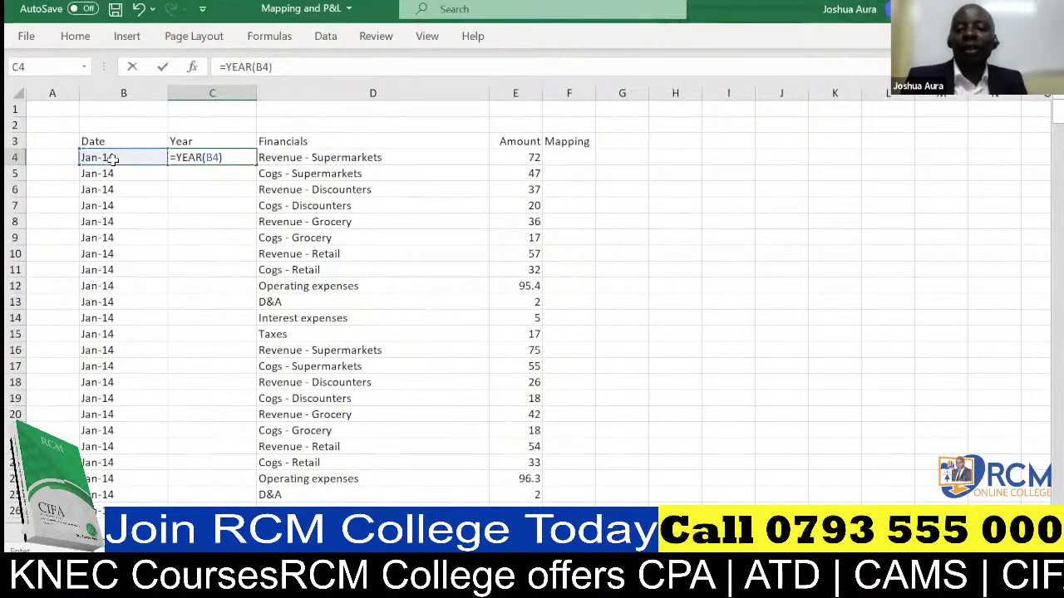
pyautogui.press('Return')
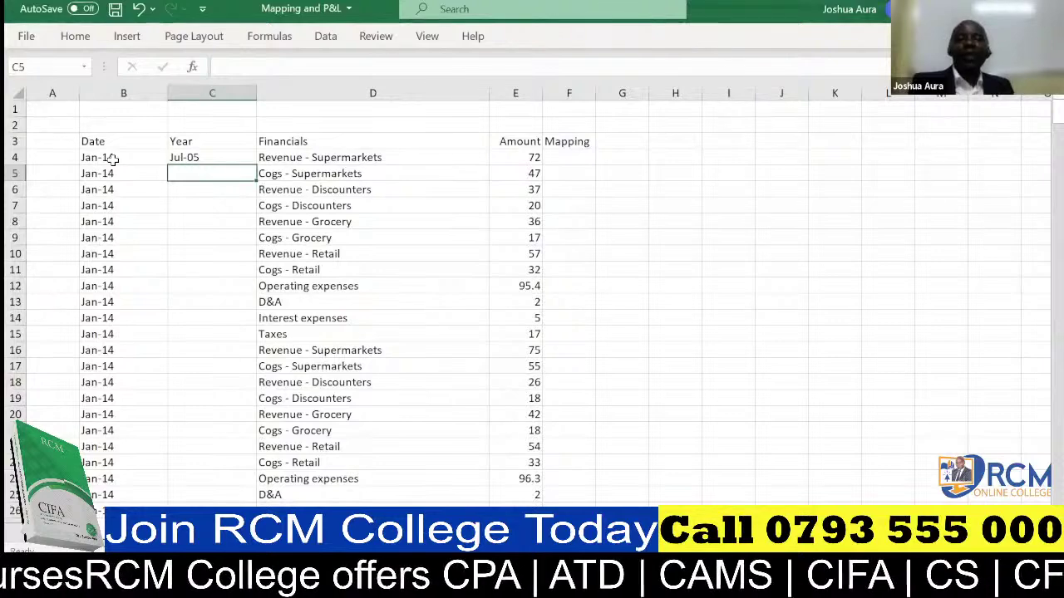
# Format the year in cell C4 as Number with zero decimal places
pyautogui.click(189, 158)
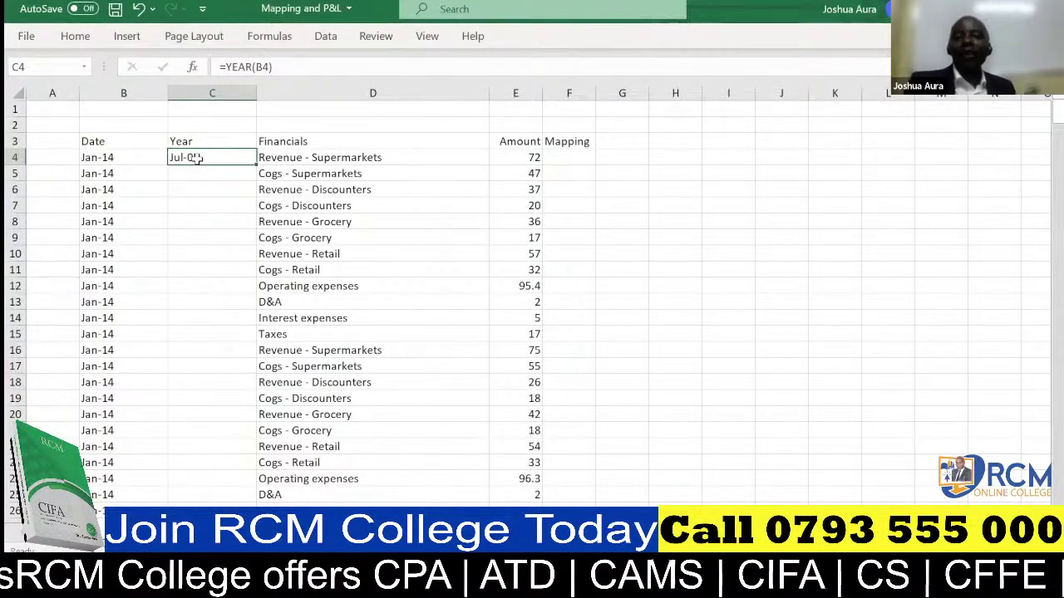
pyautogui.click(75, 35)
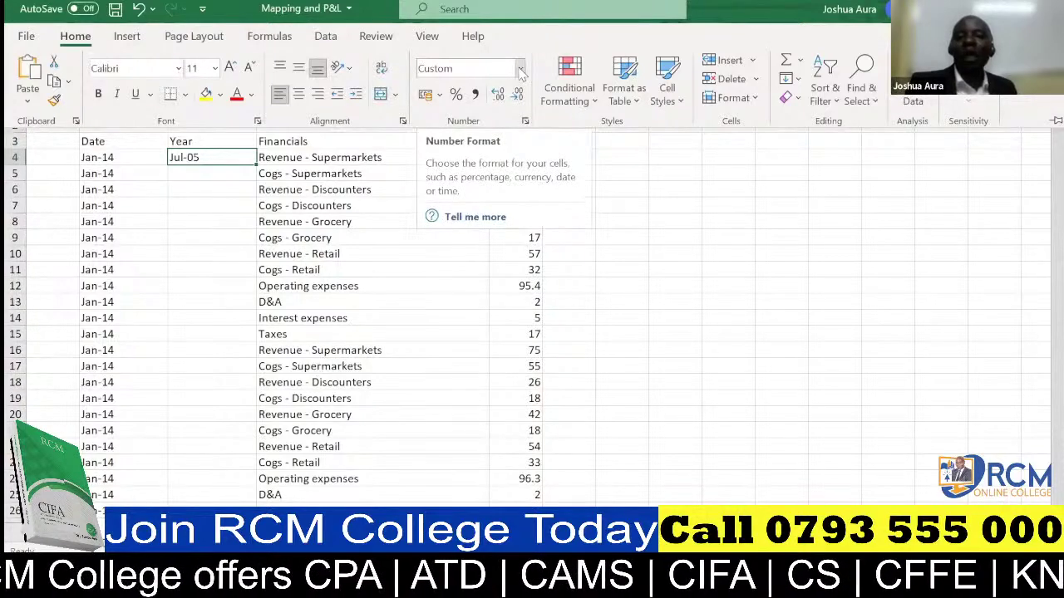
pyautogui.click(520, 70)
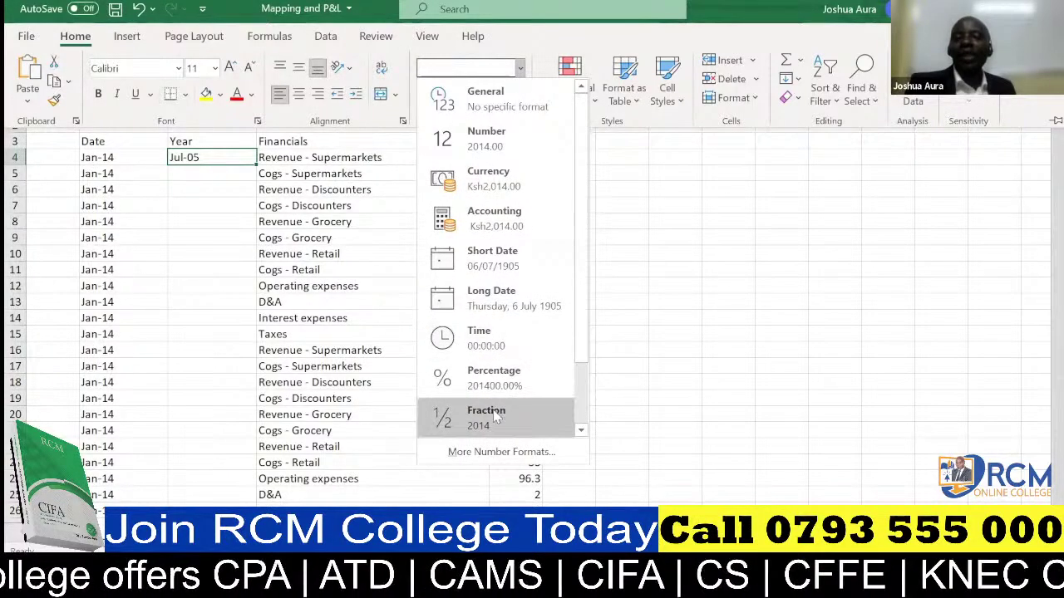
pyautogui.click(485, 148)
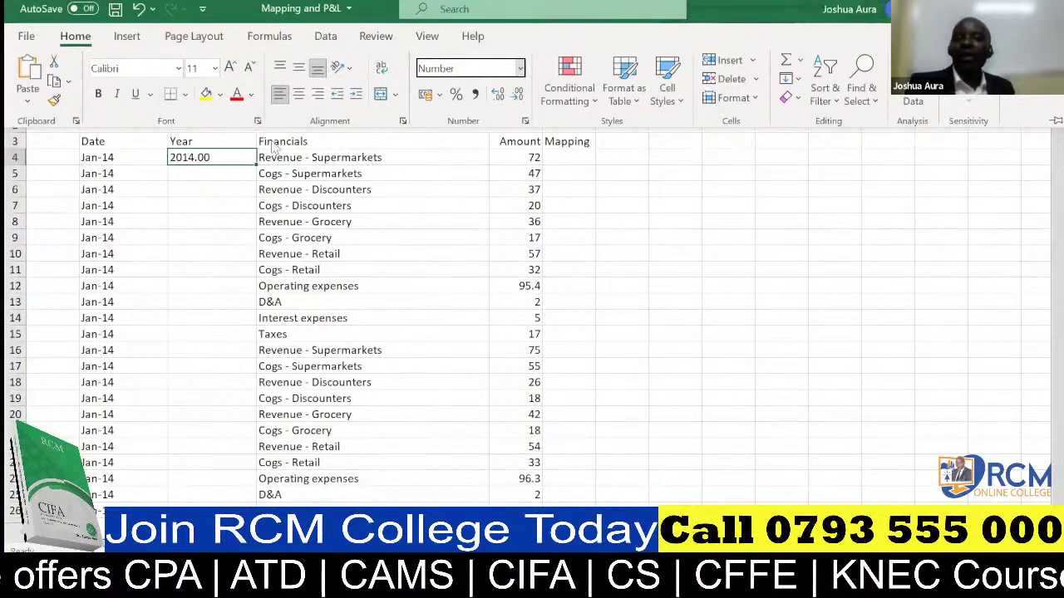
pyautogui.click(517, 96)
pyautogui.click(517, 97)
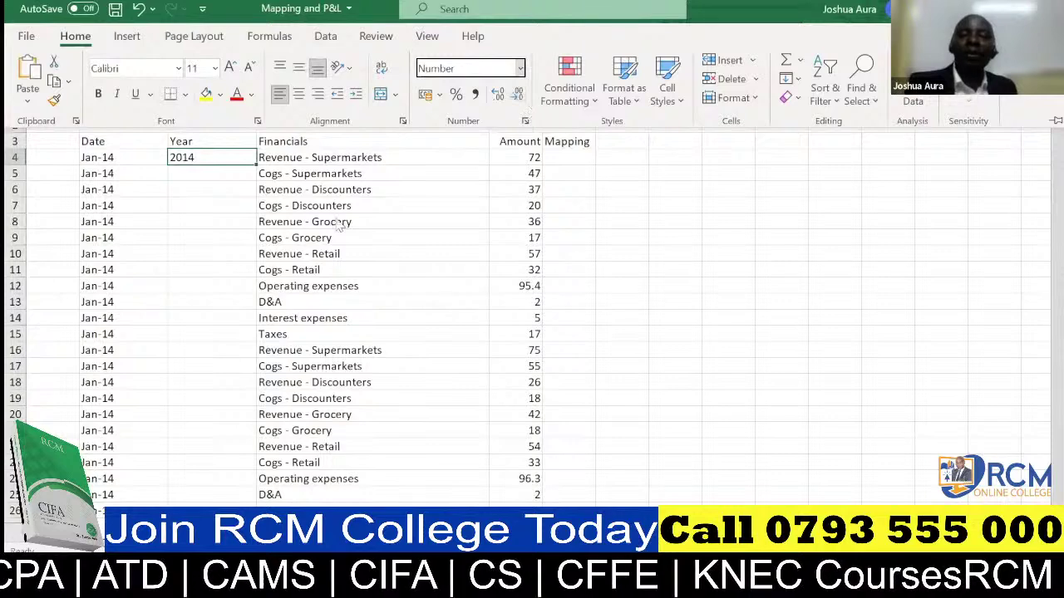
# Fill the year formula from cell C4 down the whole Year column and check it through the last row
pyautogui.click(239, 158)
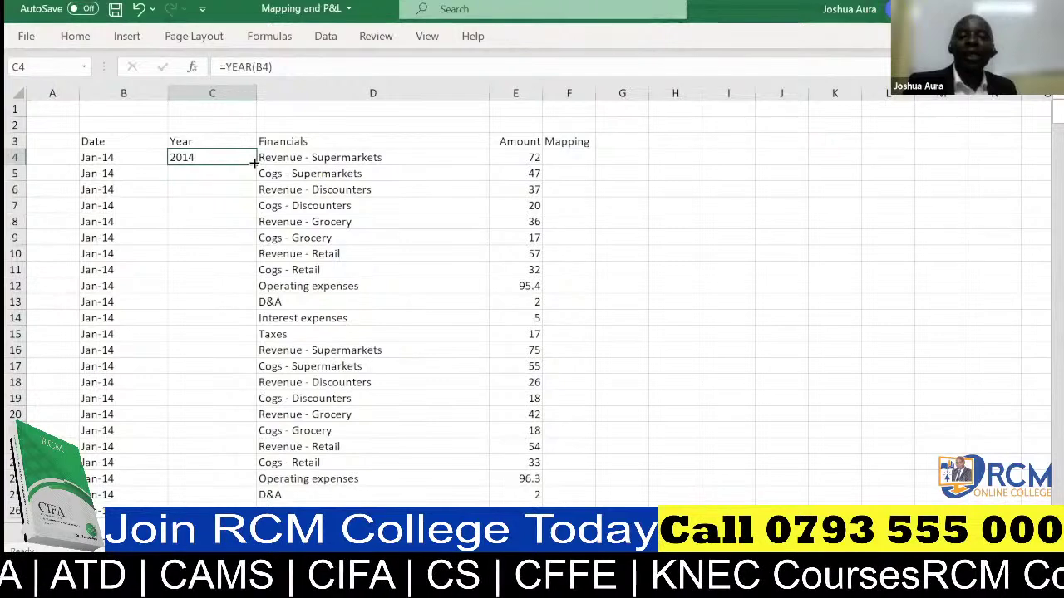
pyautogui.doubleClick(253, 163)
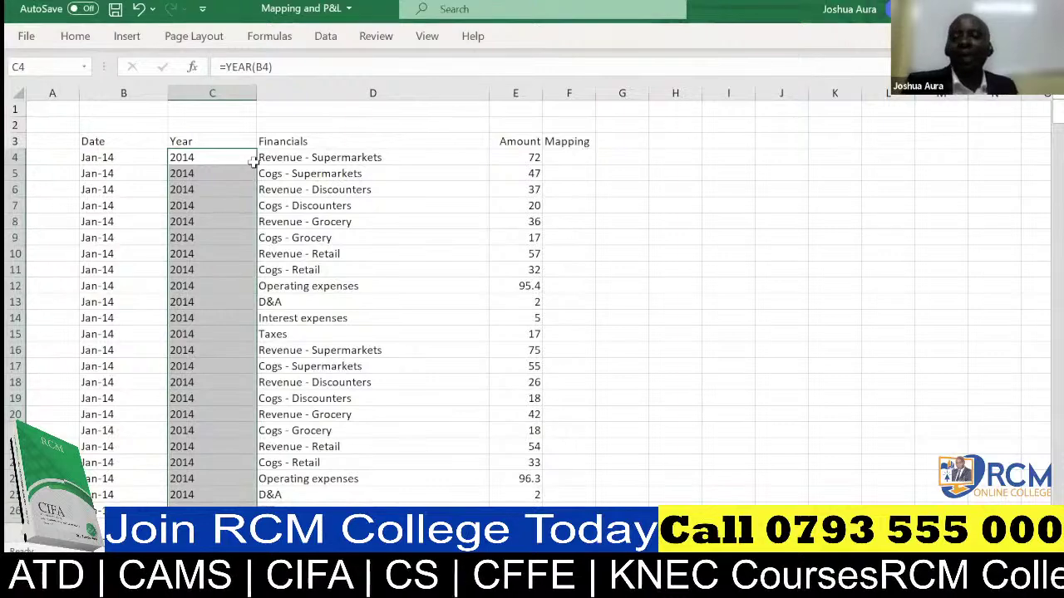
pyautogui.moveTo(1045, 115); pyautogui.dragTo(1047, 122)
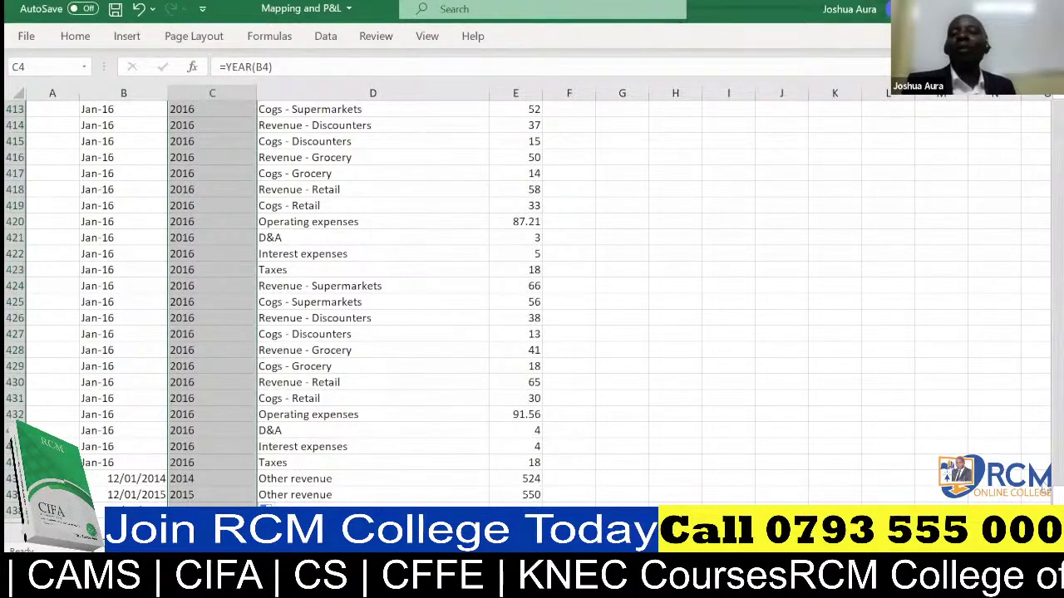
pyautogui.moveTo(1048, 494); pyautogui.dragTo(1048, 112)
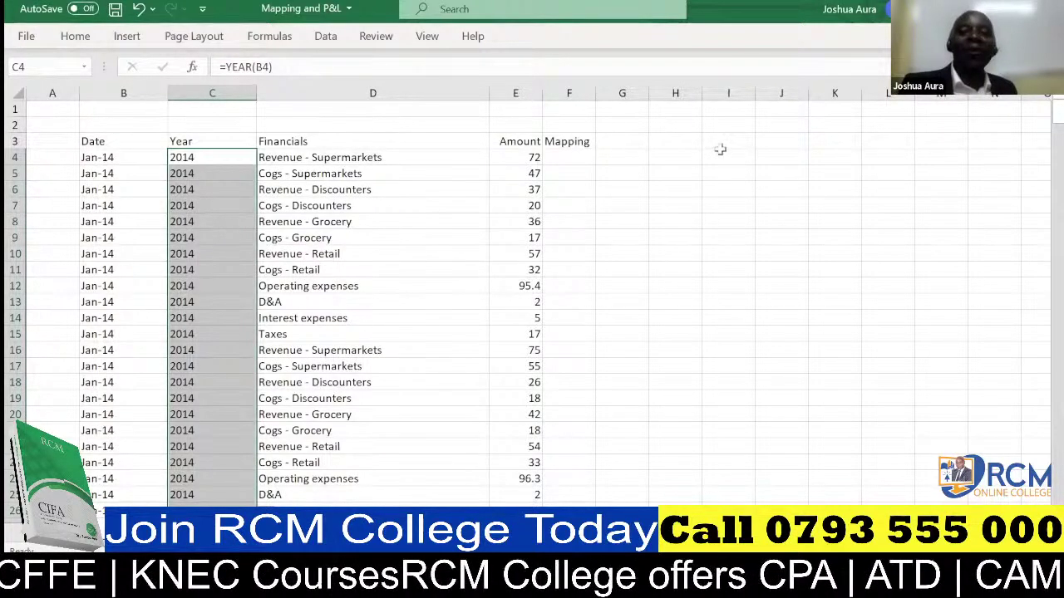
pyautogui.click(993, 230)
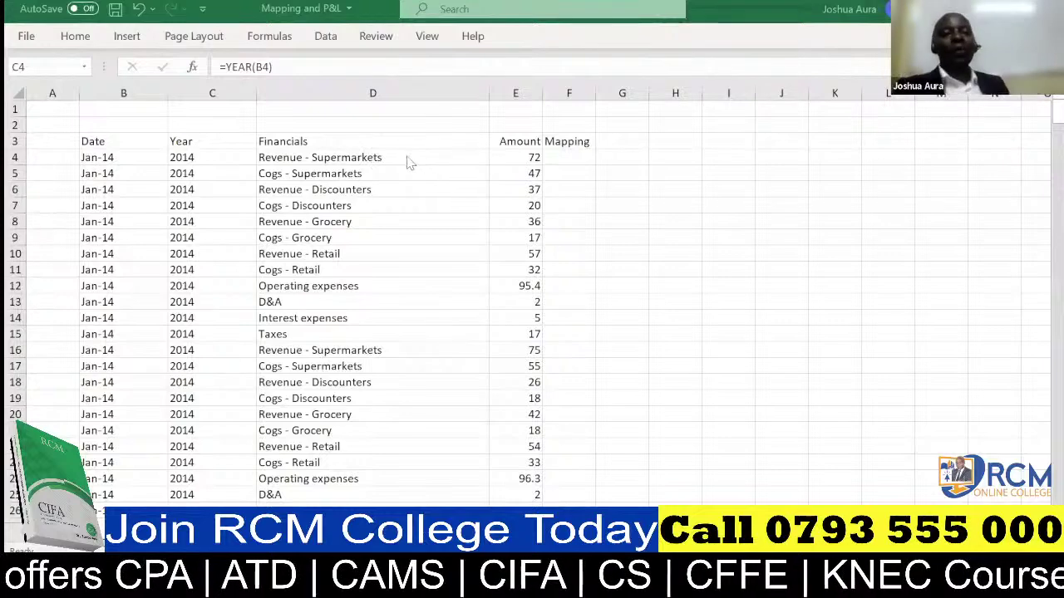
# Turn on filtering for the header row from Date to Mapping in B3:F3
pyautogui.click(108, 142)
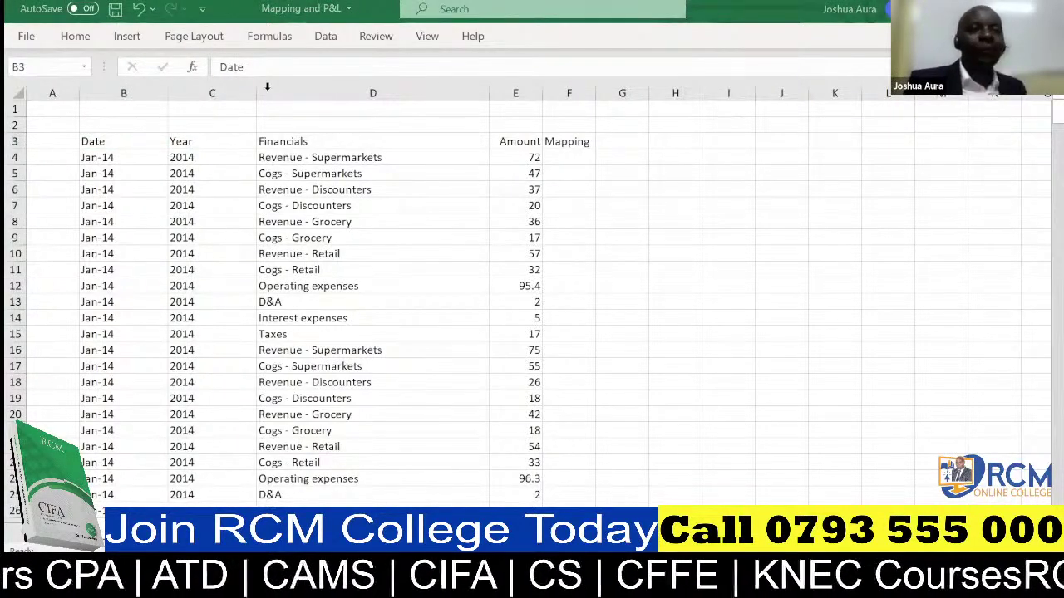
pyautogui.click(121, 140)
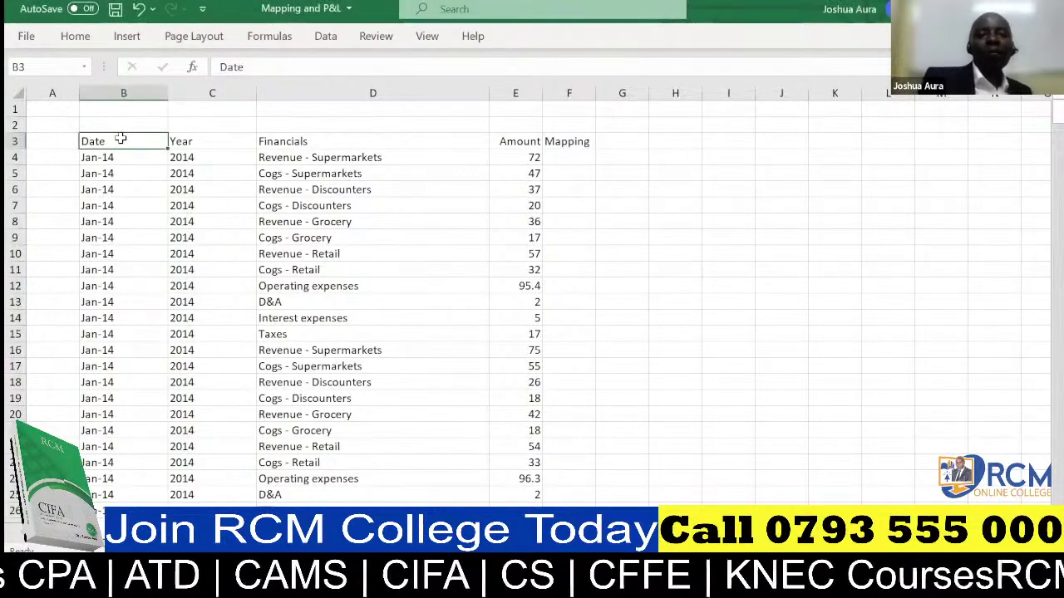
pyautogui.moveTo(121, 139); pyautogui.dragTo(565, 143)
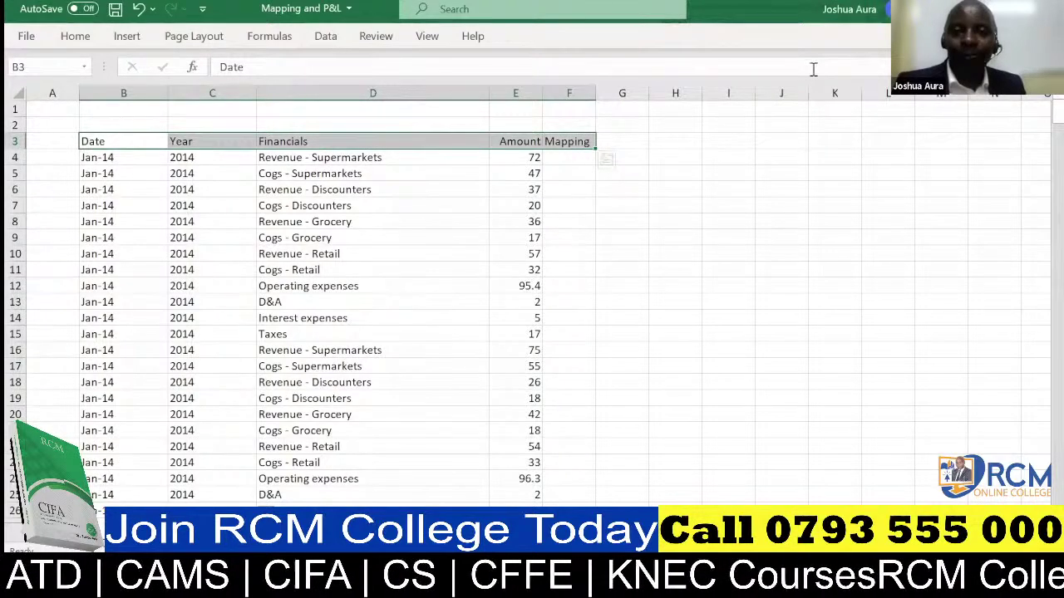
pyautogui.hotkey('ctrl', 'shift', 'Down')
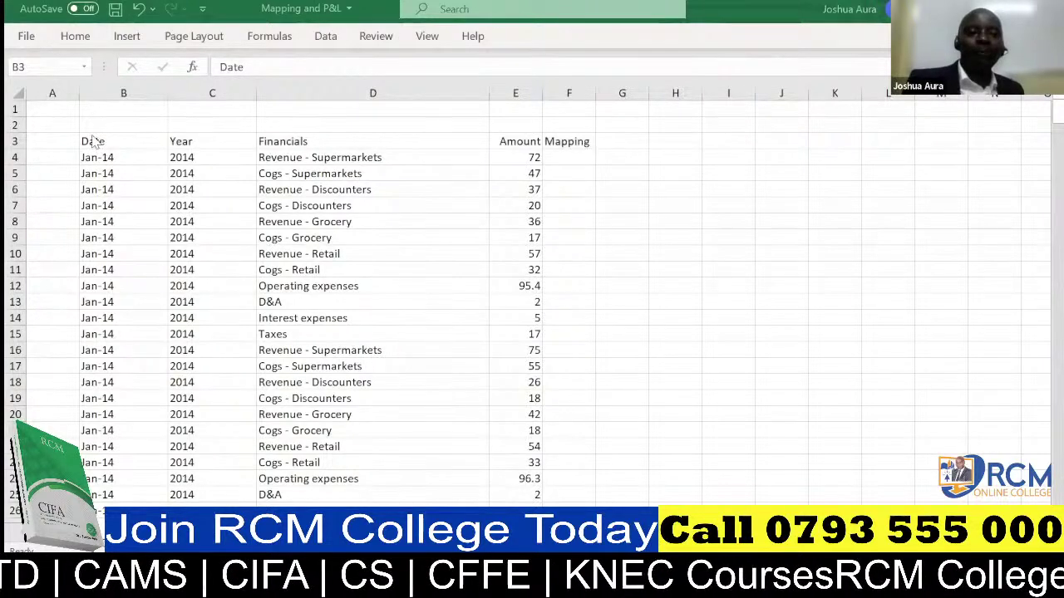
pyautogui.hotkey('ctrl', 'shift', 'Right')
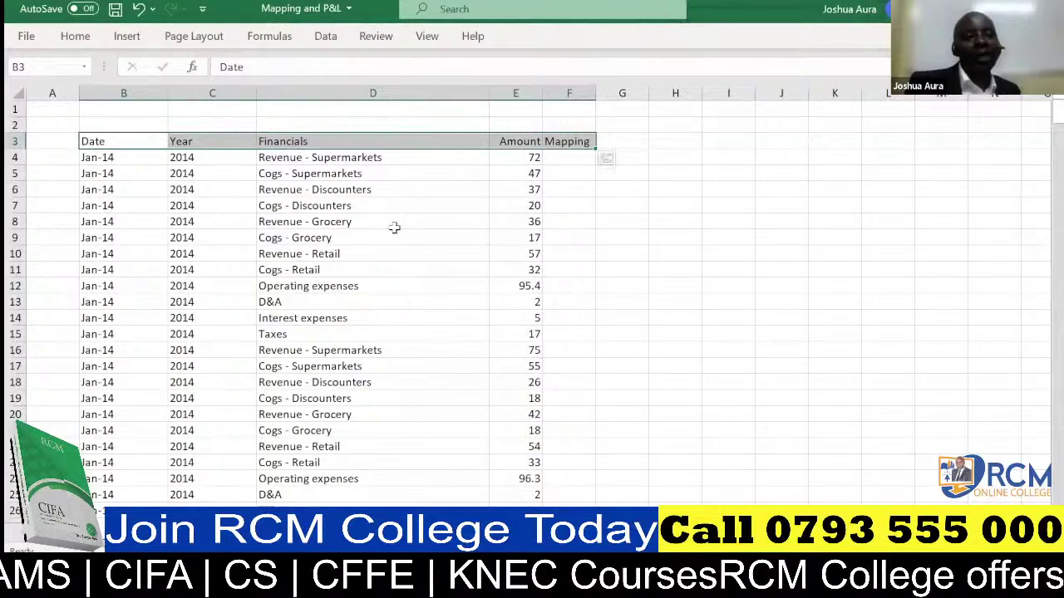
pyautogui.click(326, 37)
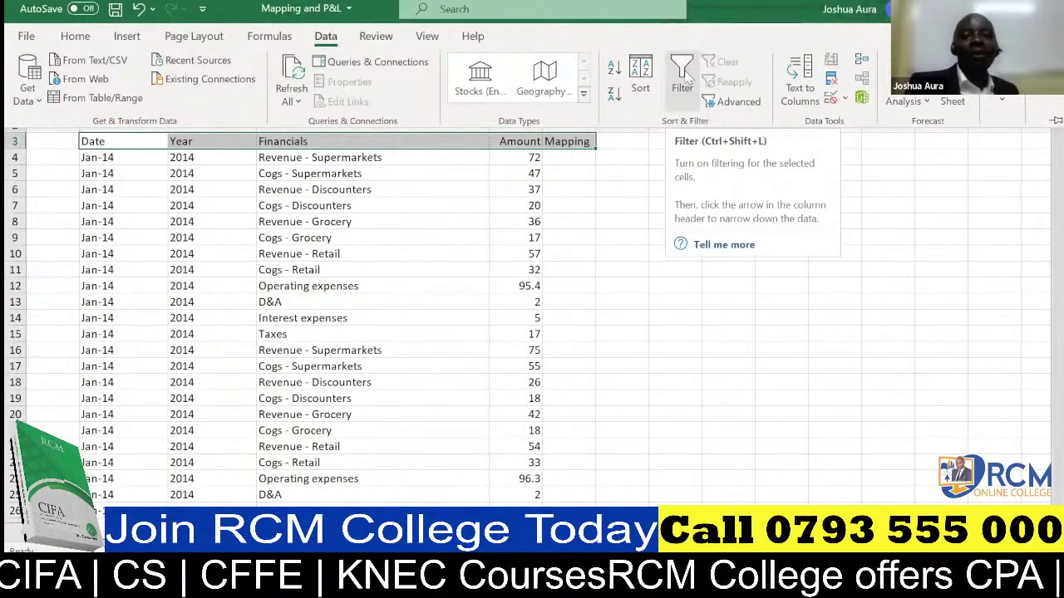
pyautogui.click(619, 478)
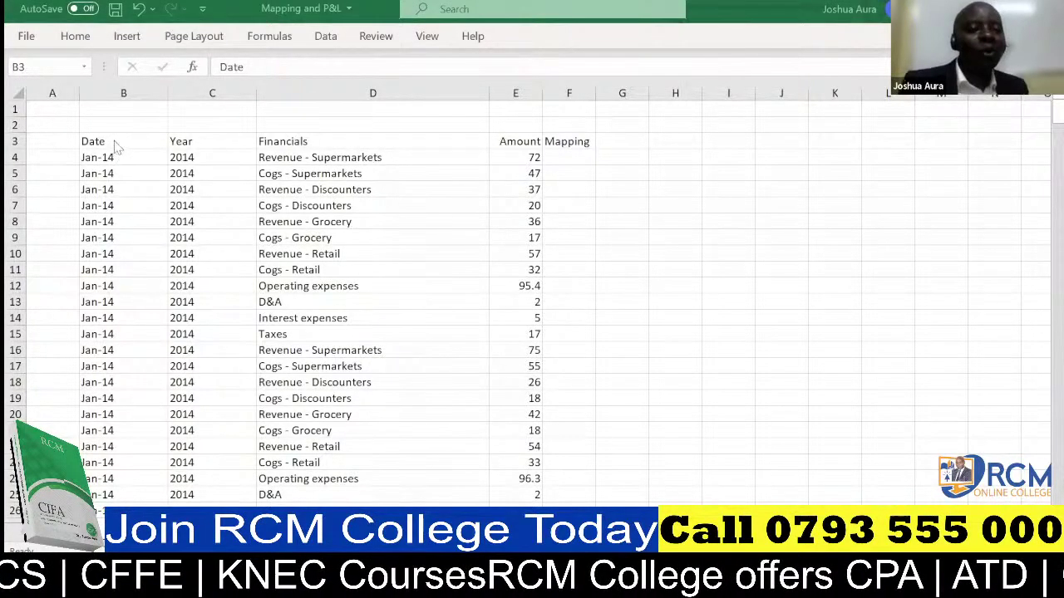
pyautogui.hotkey('ctrl', 'shift', 'Right')
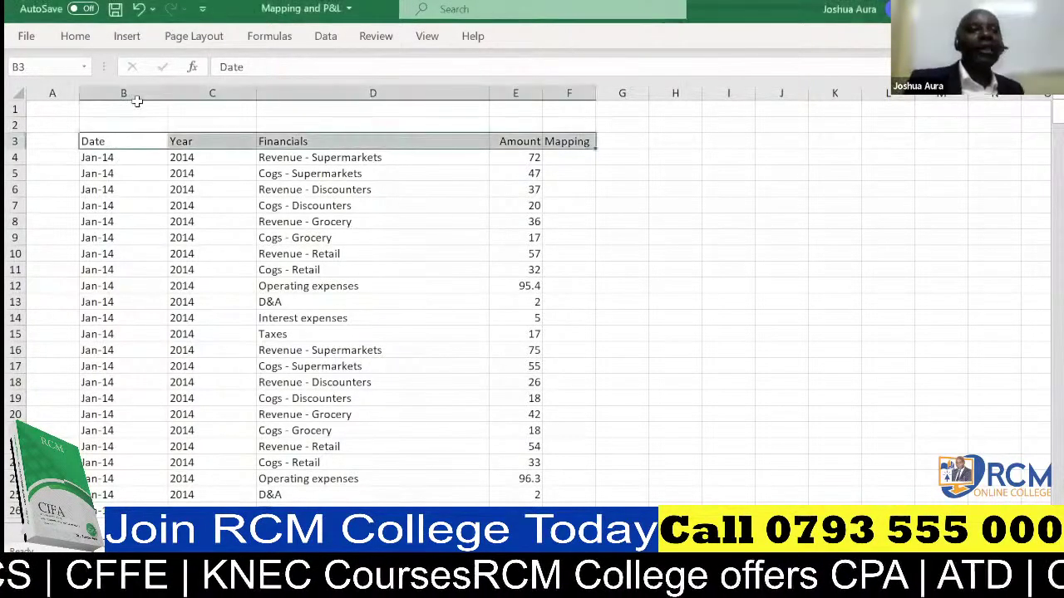
pyautogui.click(326, 37)
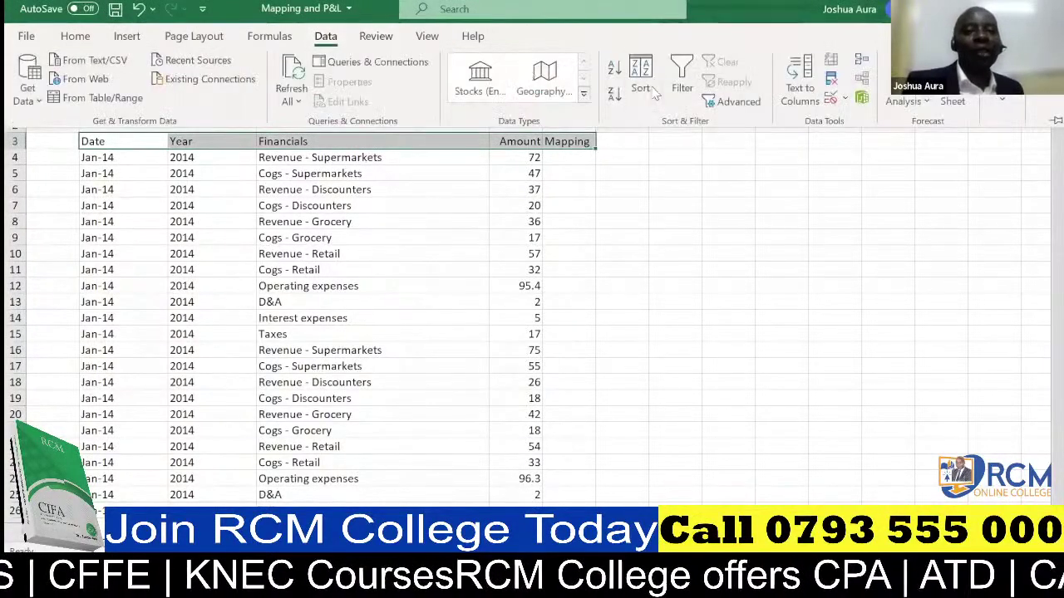
pyautogui.click(680, 79)
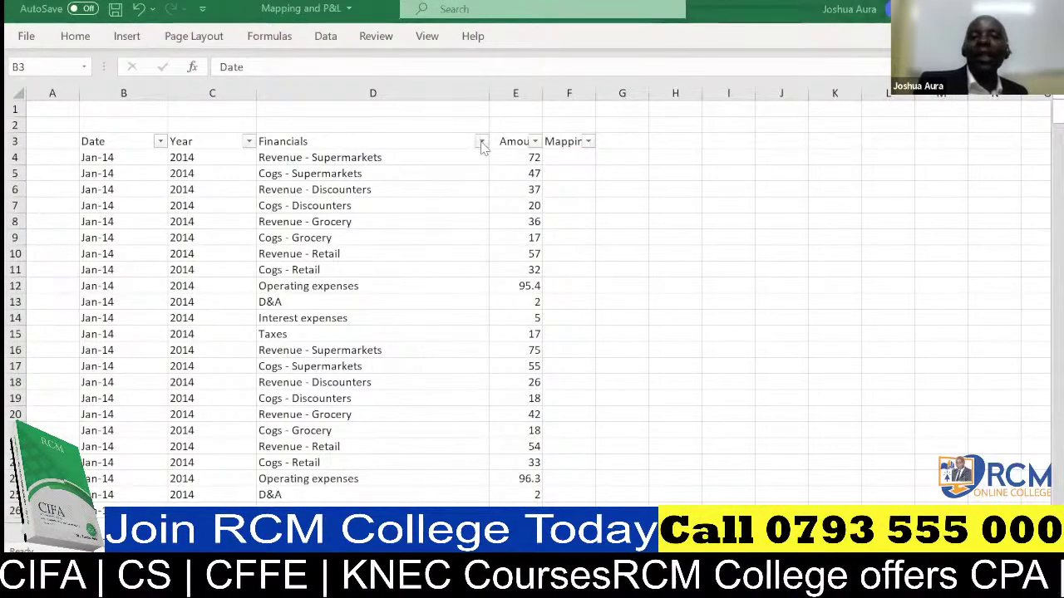
# Filter the Financials column to the entries matching the search text "Revenue"
pyautogui.hotkey('ctrl', 'shift', 'Right')
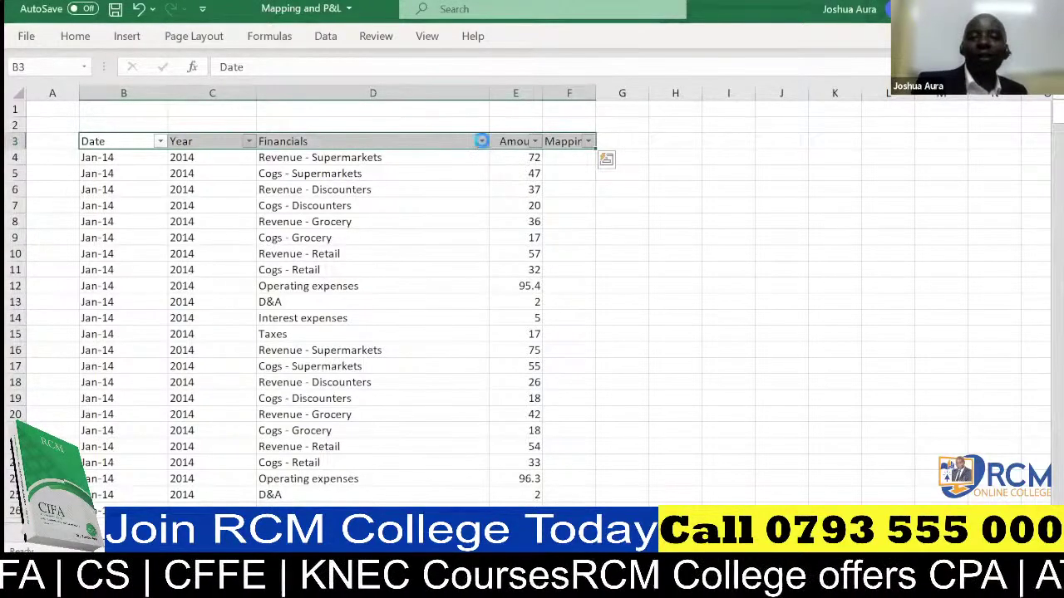
pyautogui.click(481, 141)
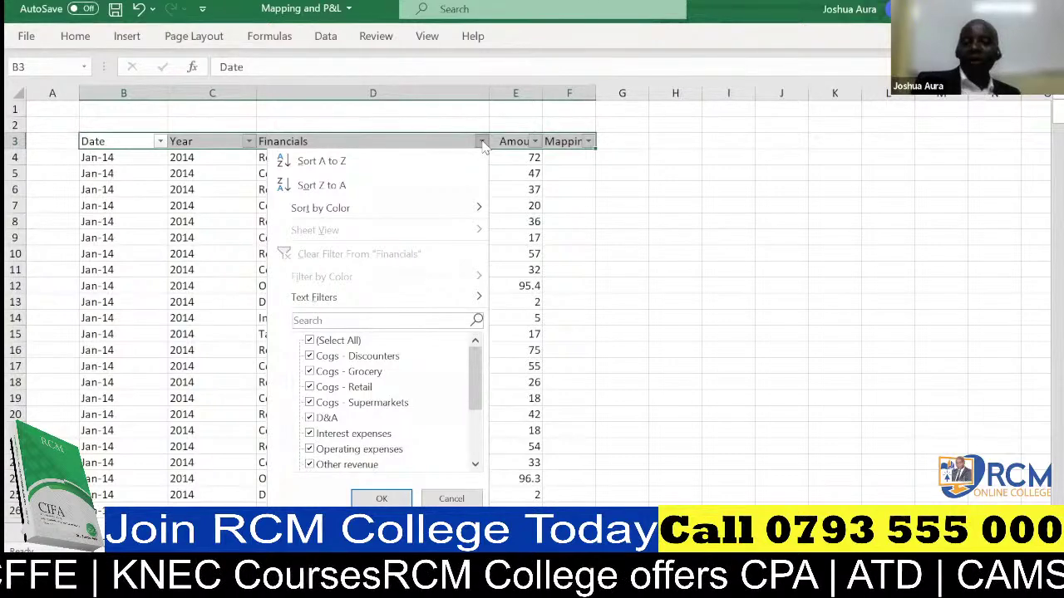
pyautogui.click(623, 495)
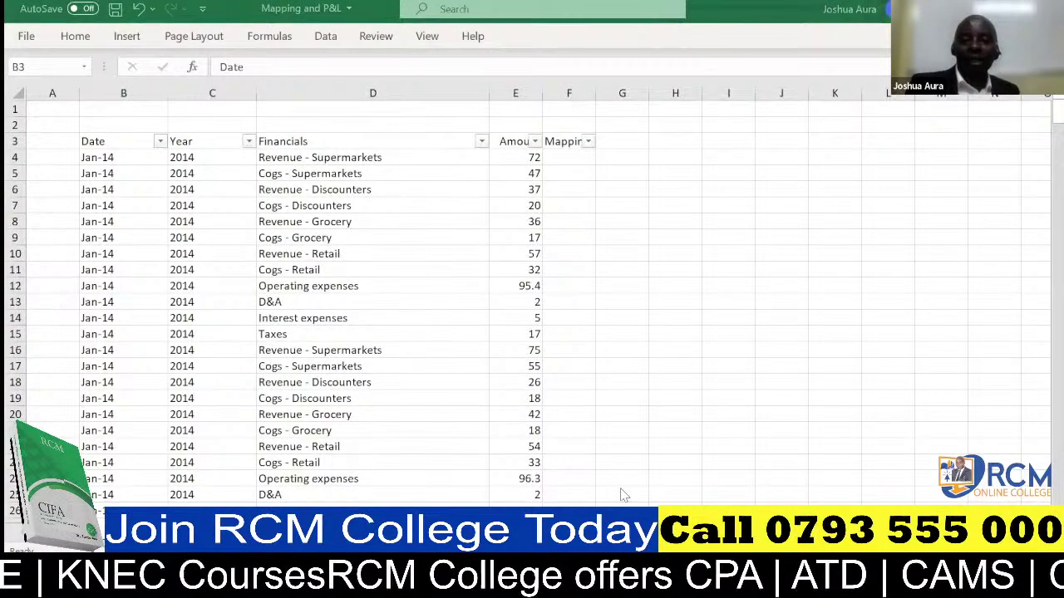
pyautogui.click(482, 143)
pyautogui.click(412, 322)
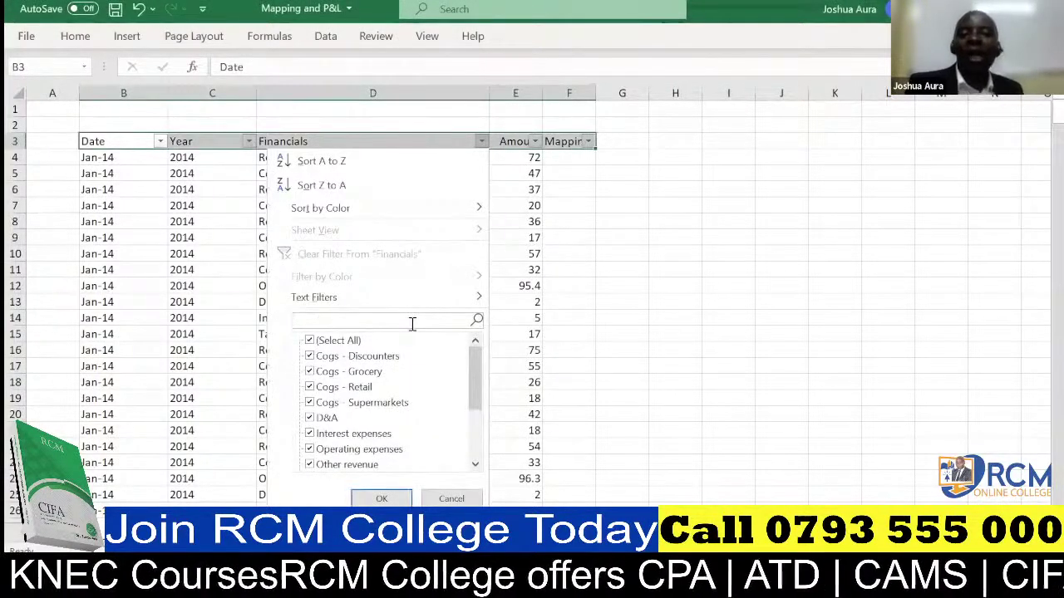
pyautogui.write('Reve')
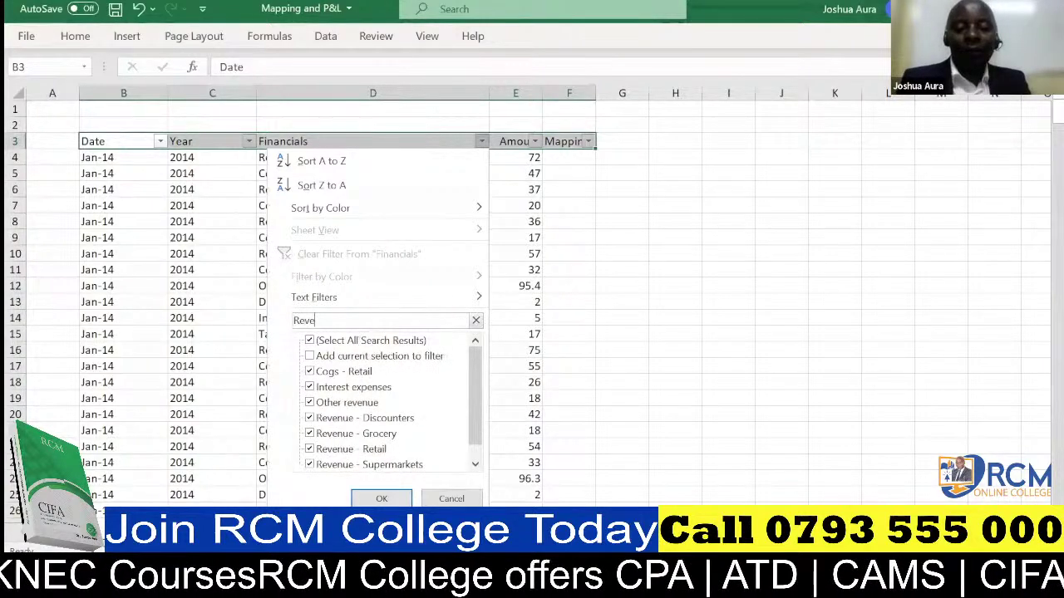
pyautogui.write('nue')
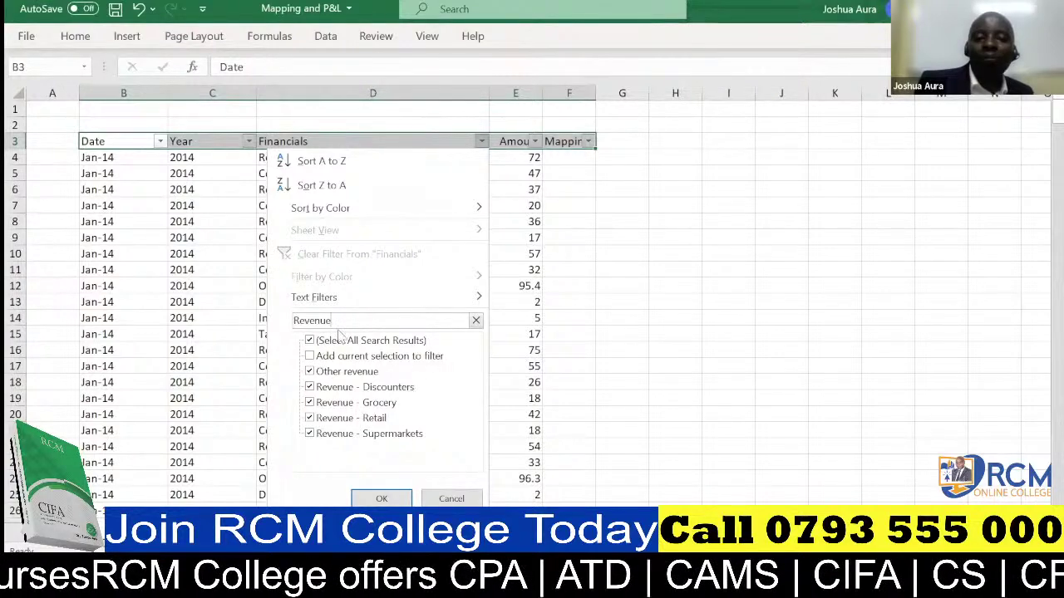
pyautogui.click(381, 499)
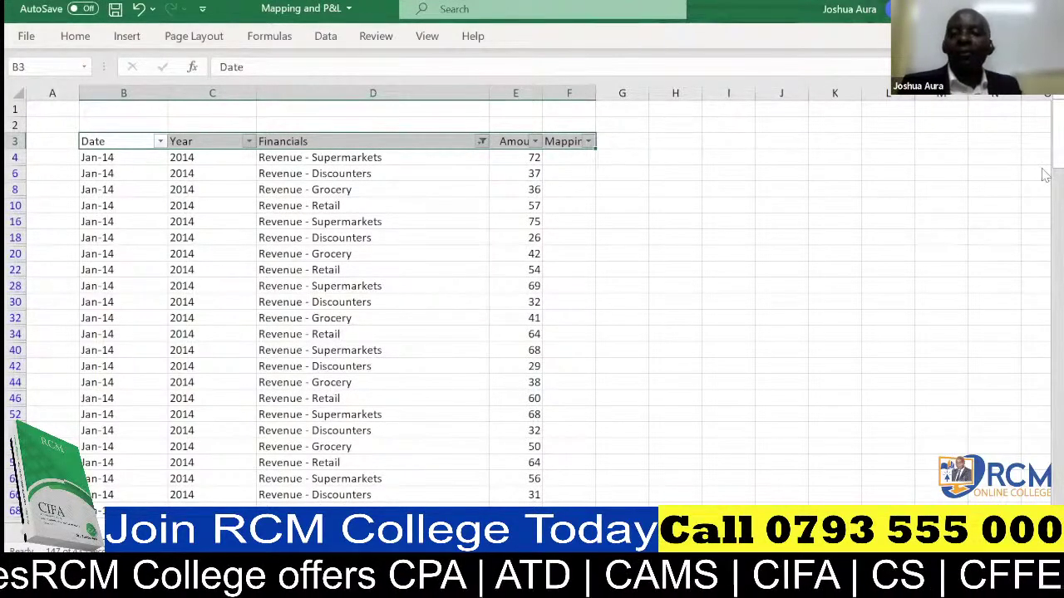
# Enter "Revenue" in cell F4, the first filtered row of the Mapping column
pyautogui.moveTo(1045, 158); pyautogui.dragTo(1044, 117)
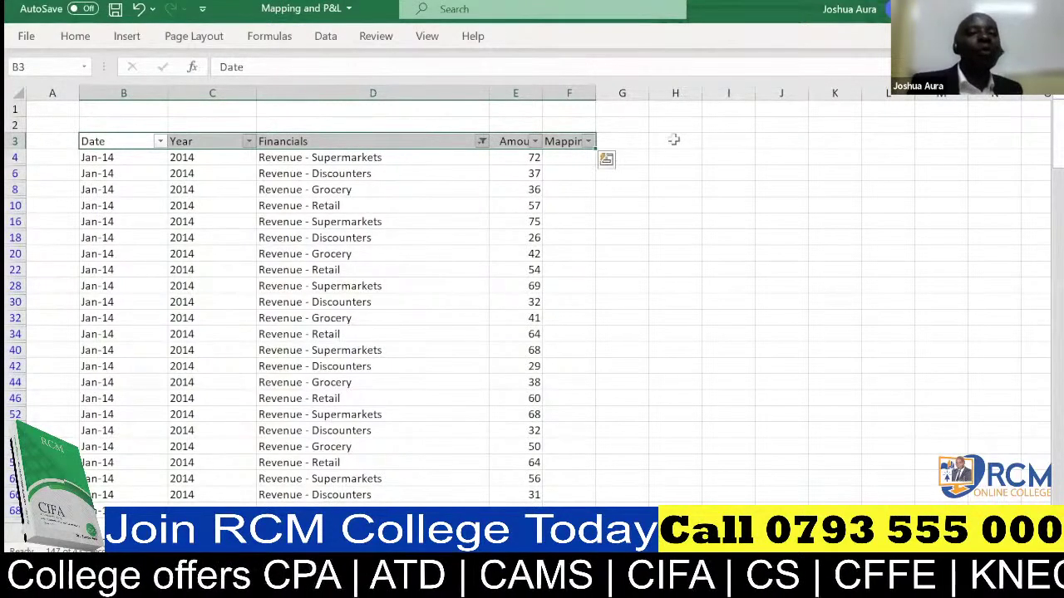
pyautogui.click(545, 160)
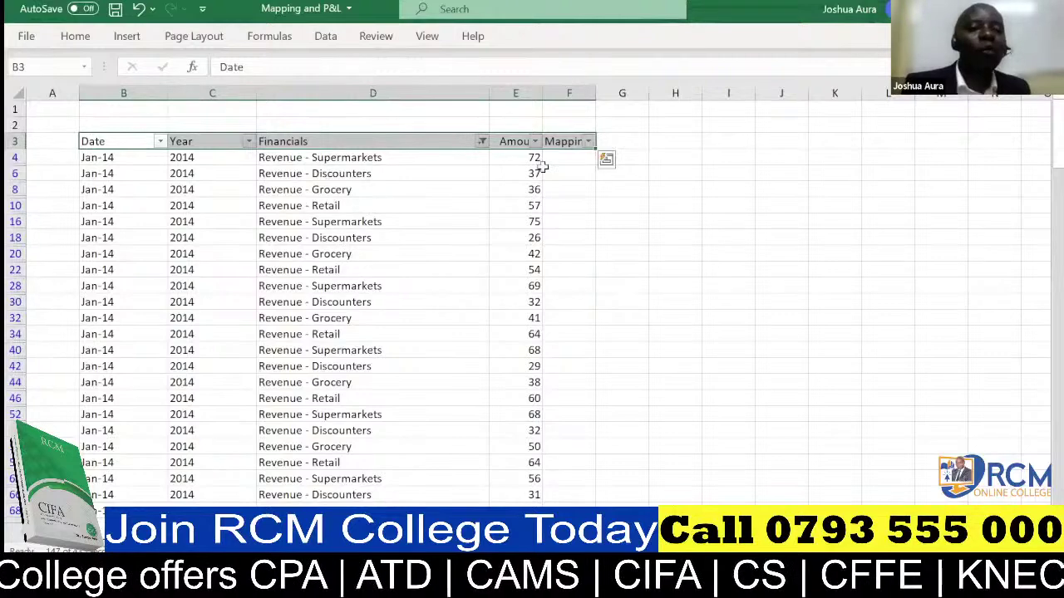
pyautogui.click(561, 157)
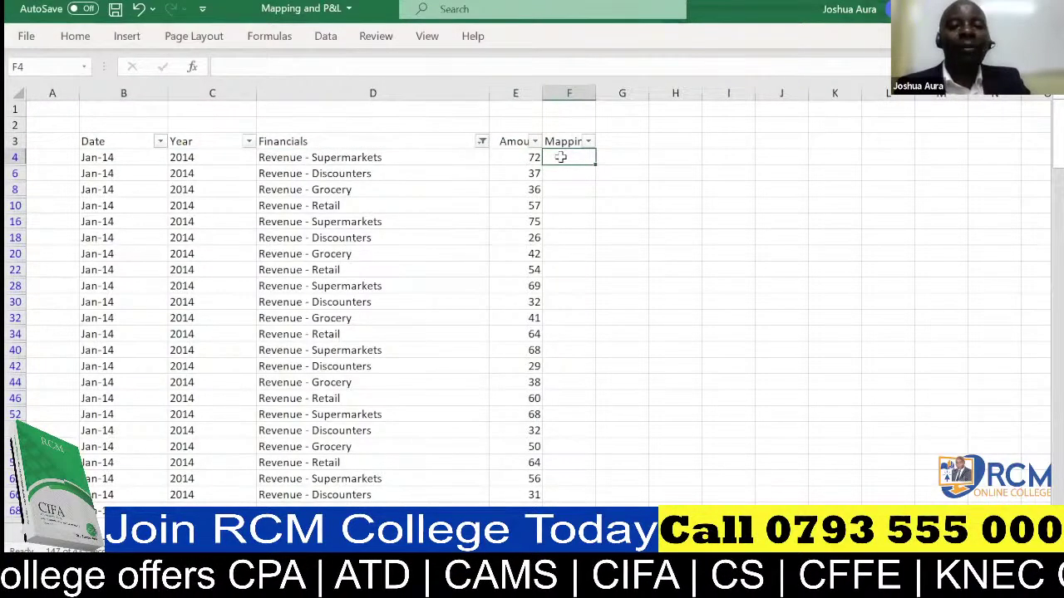
pyautogui.write('Revenue')
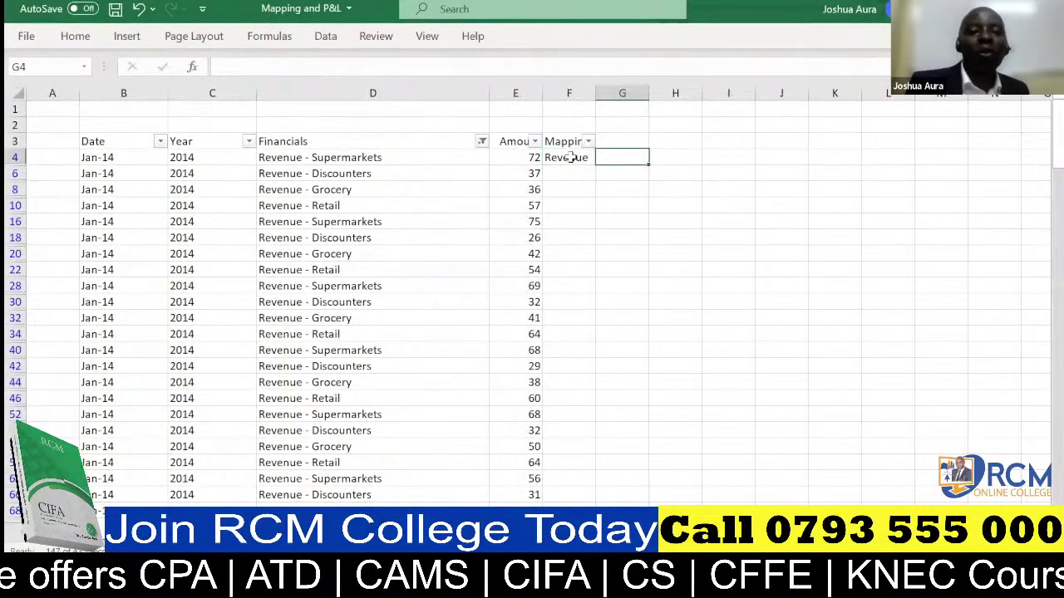
pyautogui.hotkey('ctrl', 'Return')
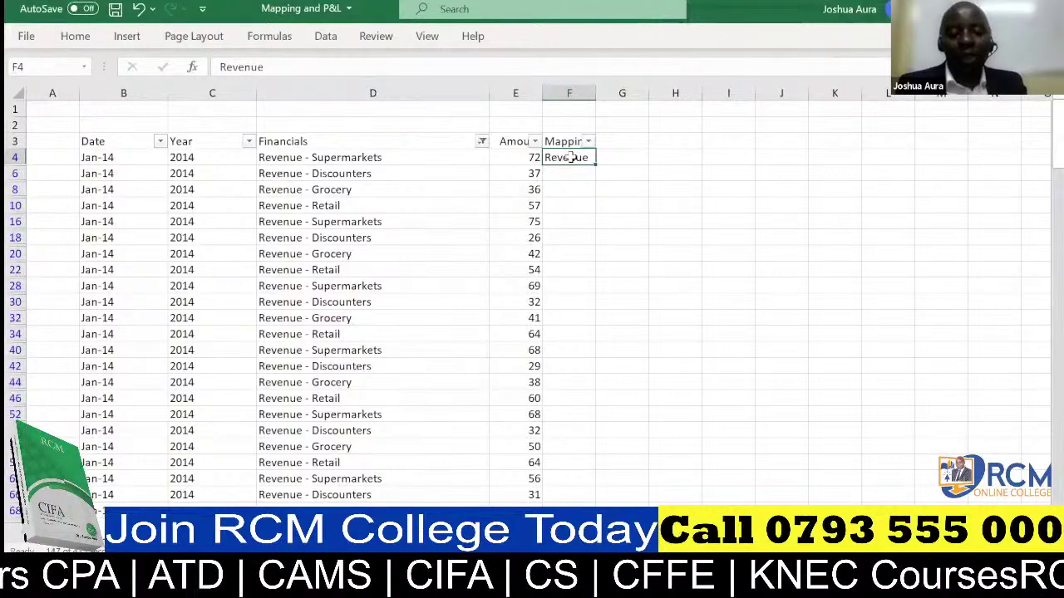
# Copy the Revenue label from cell F4 into all the filtered rows of the Mapping column
pyautogui.hotkey('ctrl', 'c')
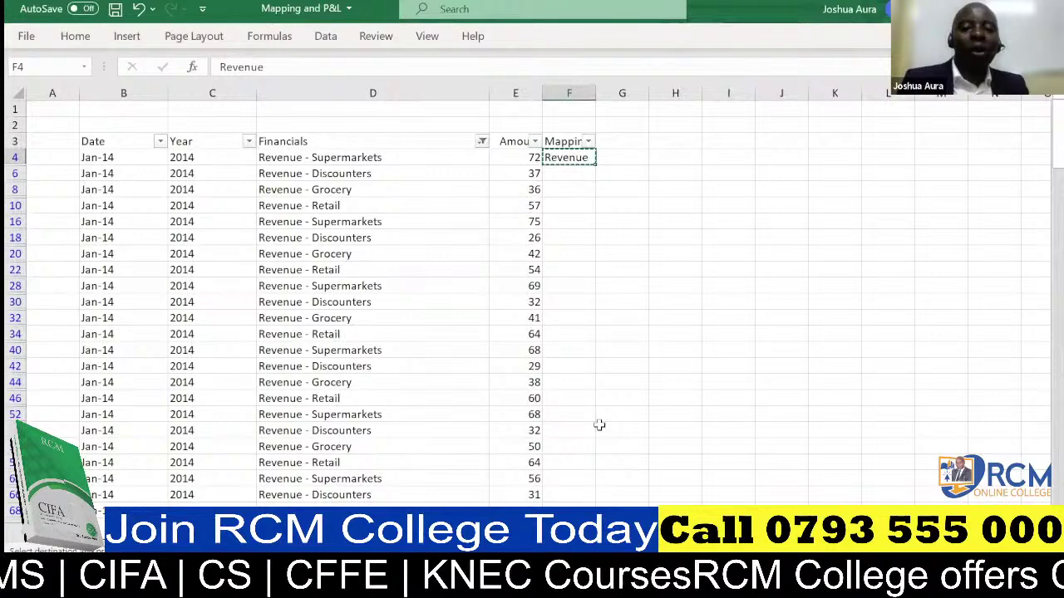
pyautogui.hotkey('ctrl', 'shift', 'End')
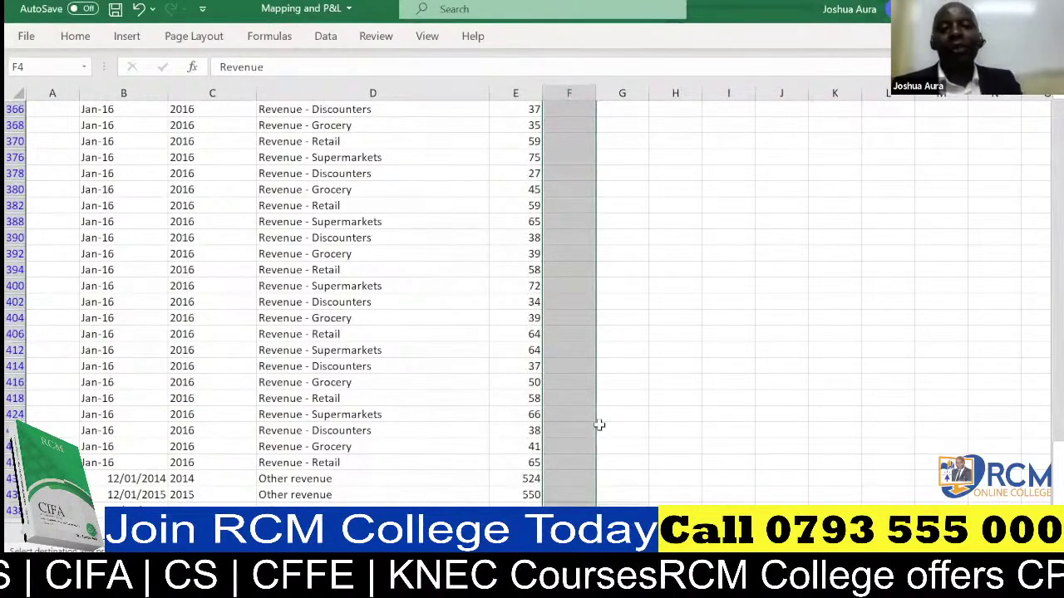
pyautogui.hotkey('ctrl', 'v')
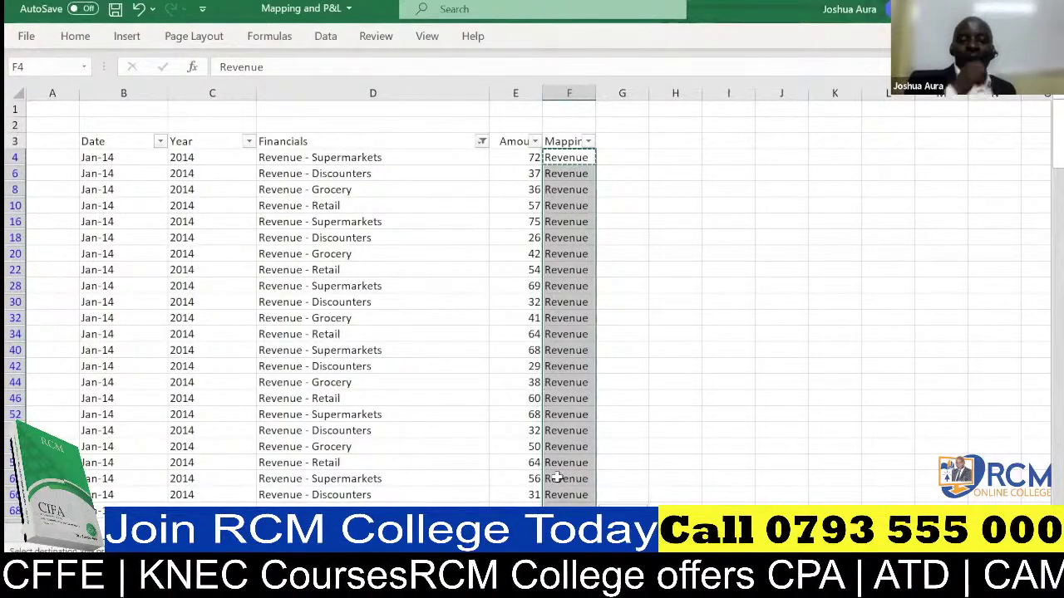
# Undo the Revenue labels pasted down the Mapping column and the entry in cell F4
pyautogui.hotkey('alt', 'Tab')
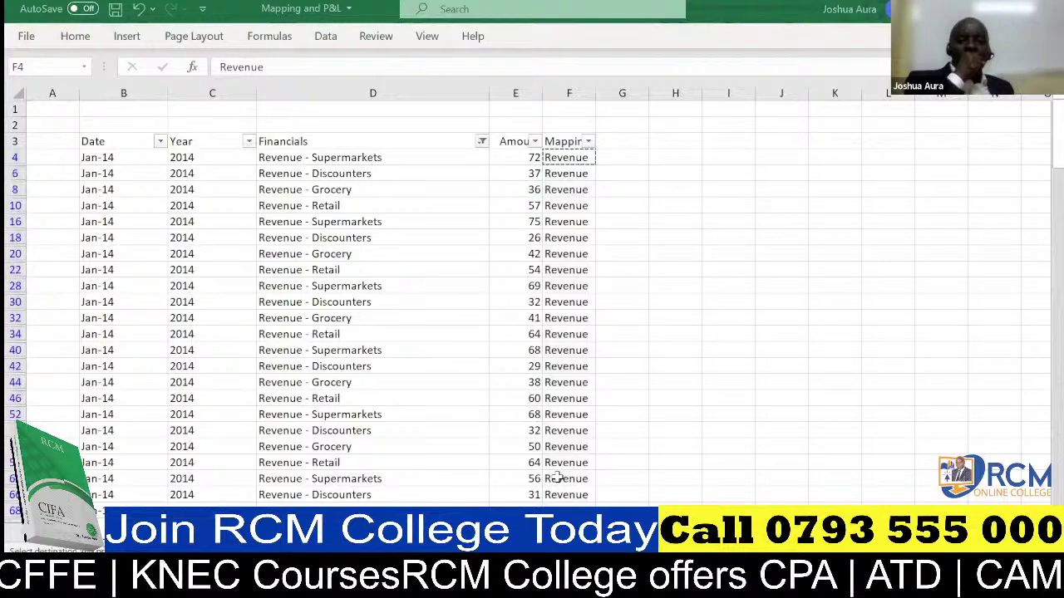
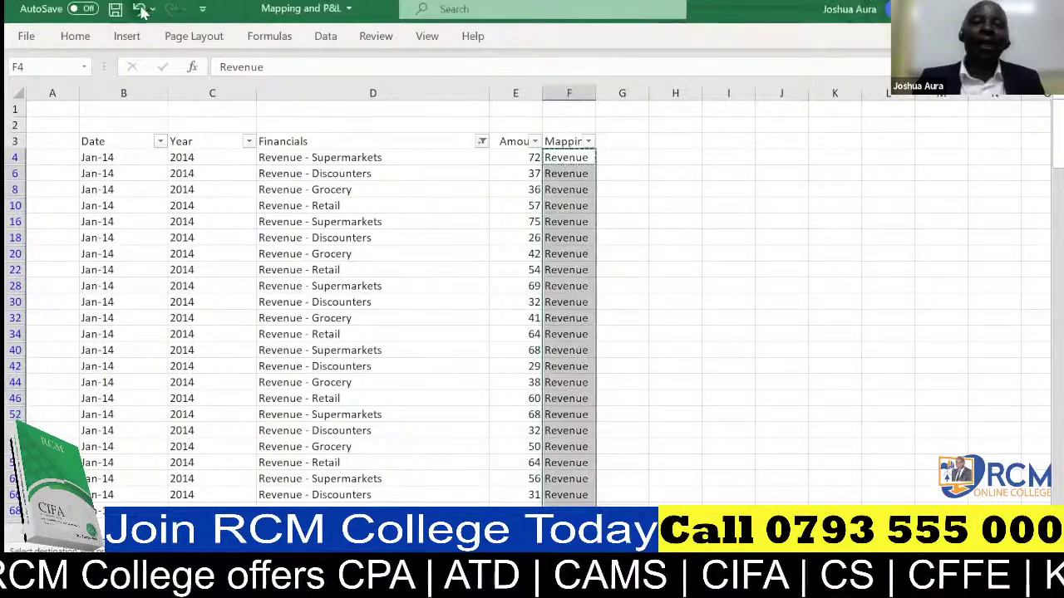
pyautogui.click(143, 10)
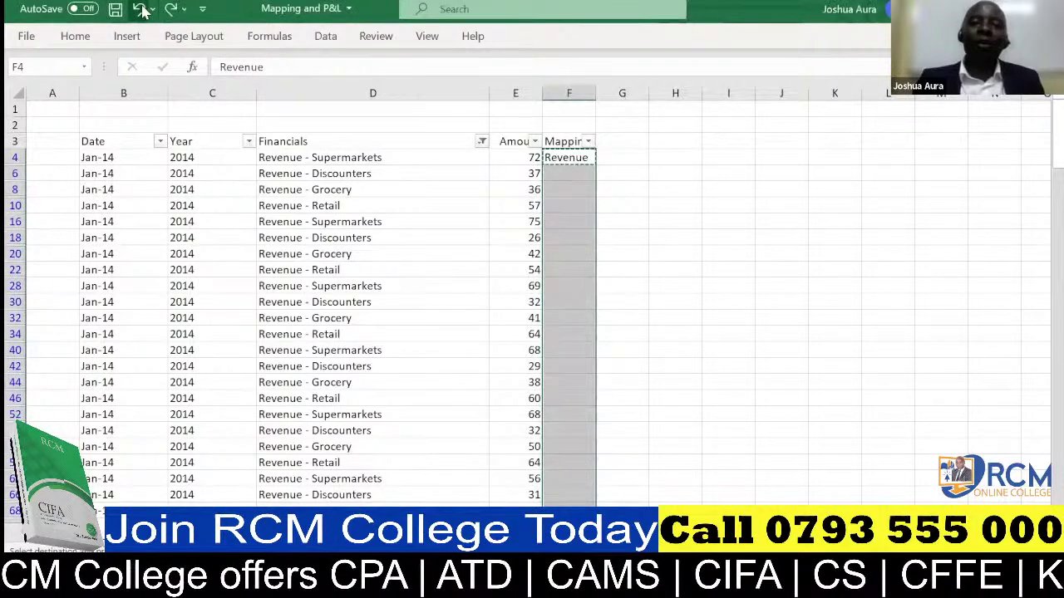
pyautogui.click(142, 10)
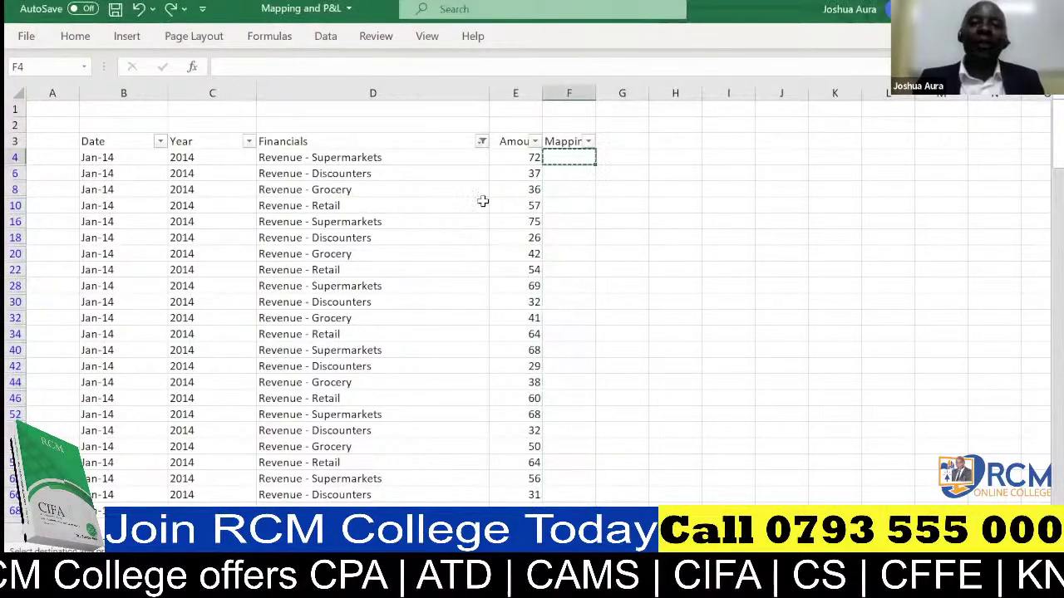
# Reset the Financials column filter to include all entries
pyautogui.click(482, 142)
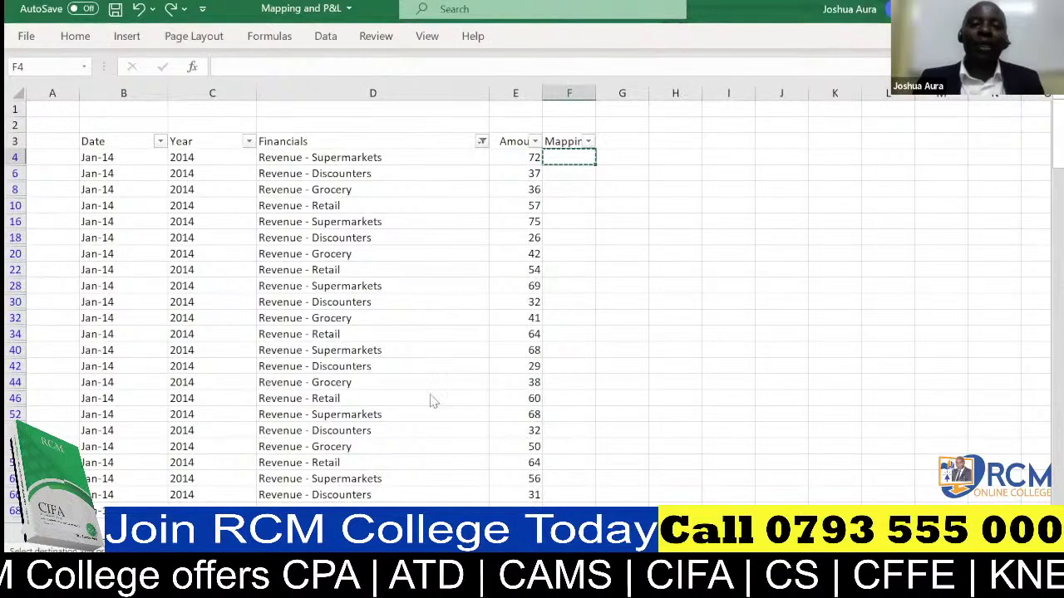
pyautogui.click(384, 500)
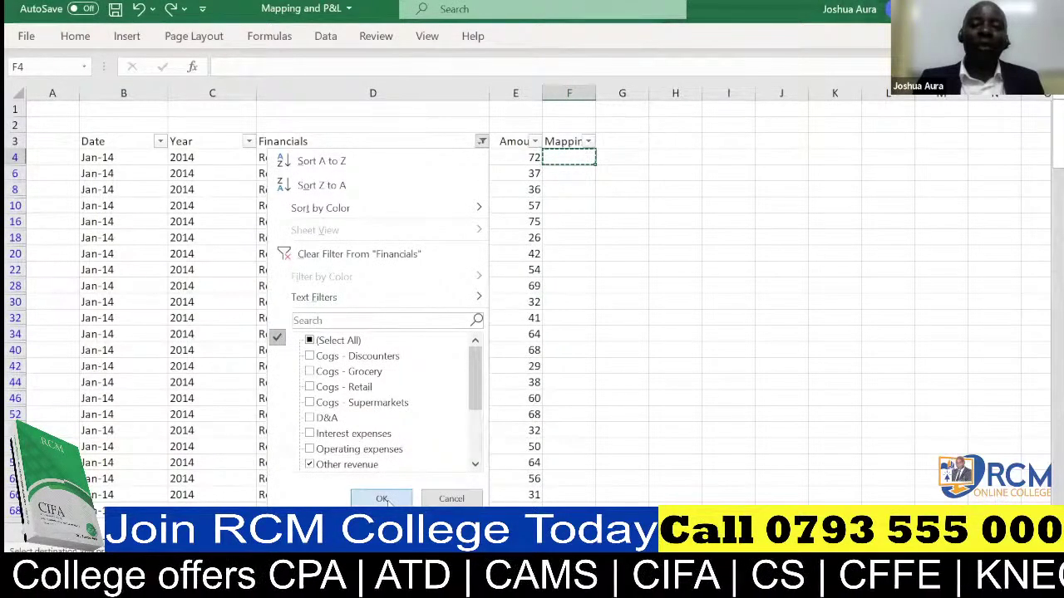
pyautogui.click(481, 142)
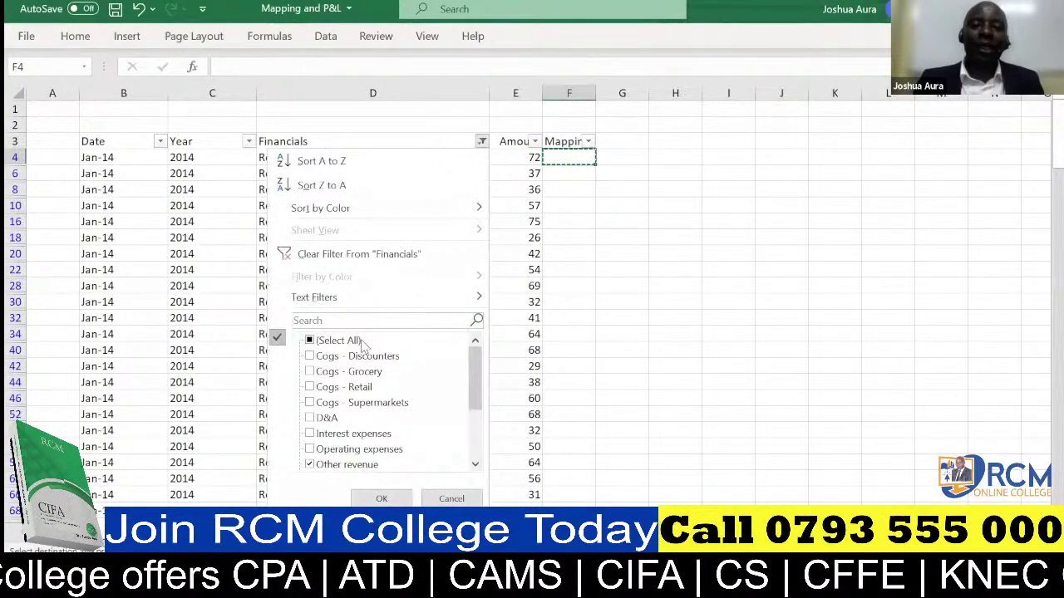
pyautogui.click(361, 342)
pyautogui.click(386, 497)
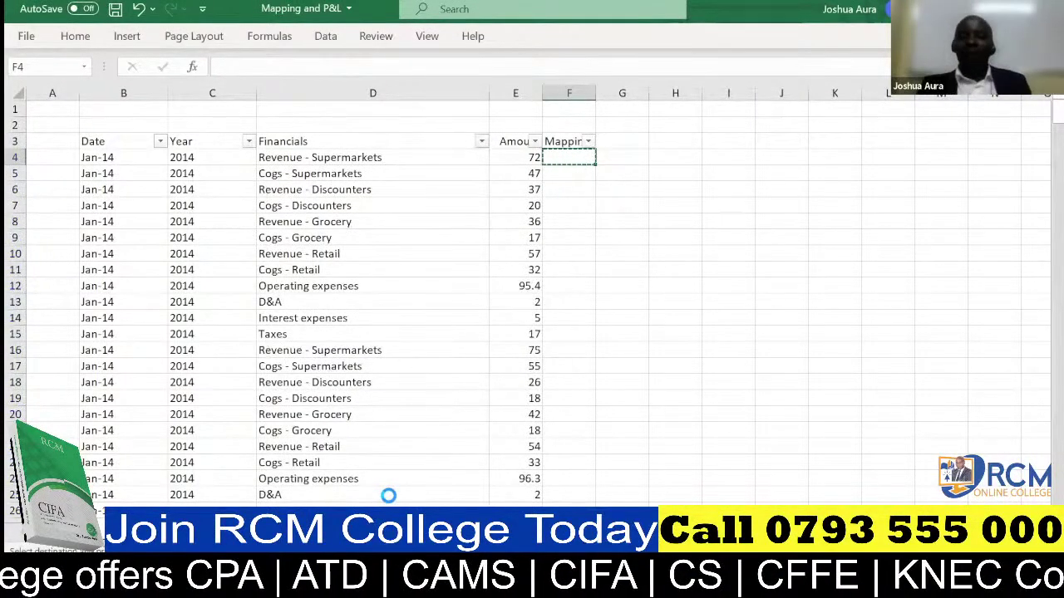
pyautogui.click(662, 369)
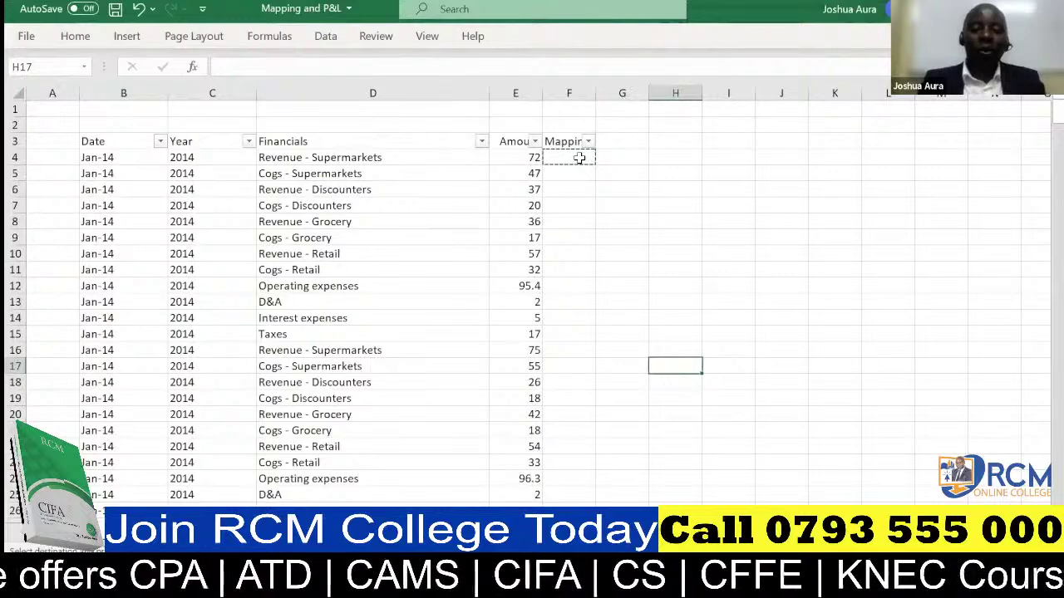
pyautogui.hotkey('ctrl', 'c')
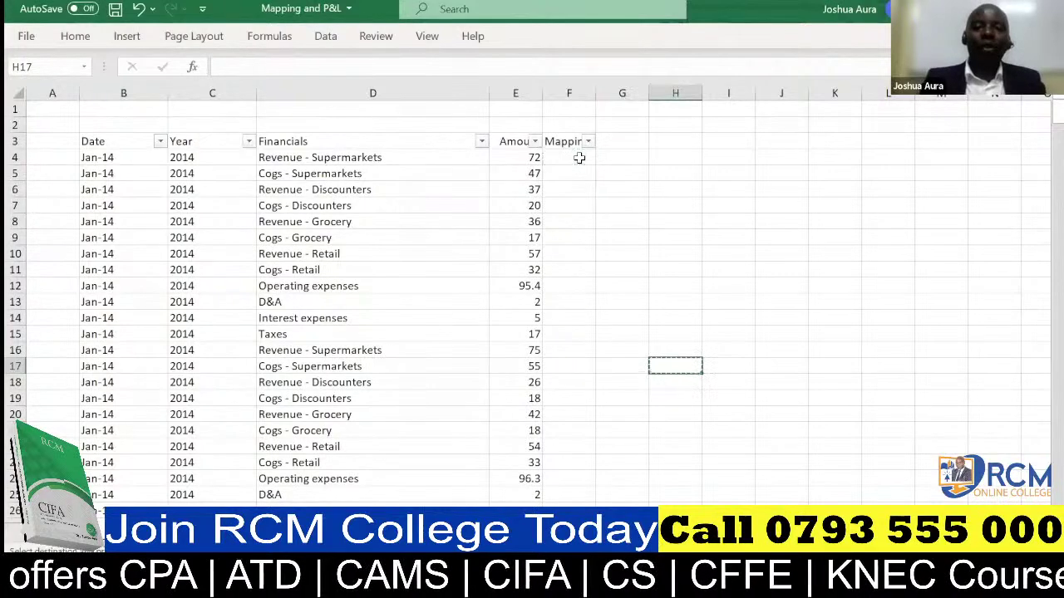
# Filter the Financials column to the entries matching the search text "Revenue"
pyautogui.click(481, 143)
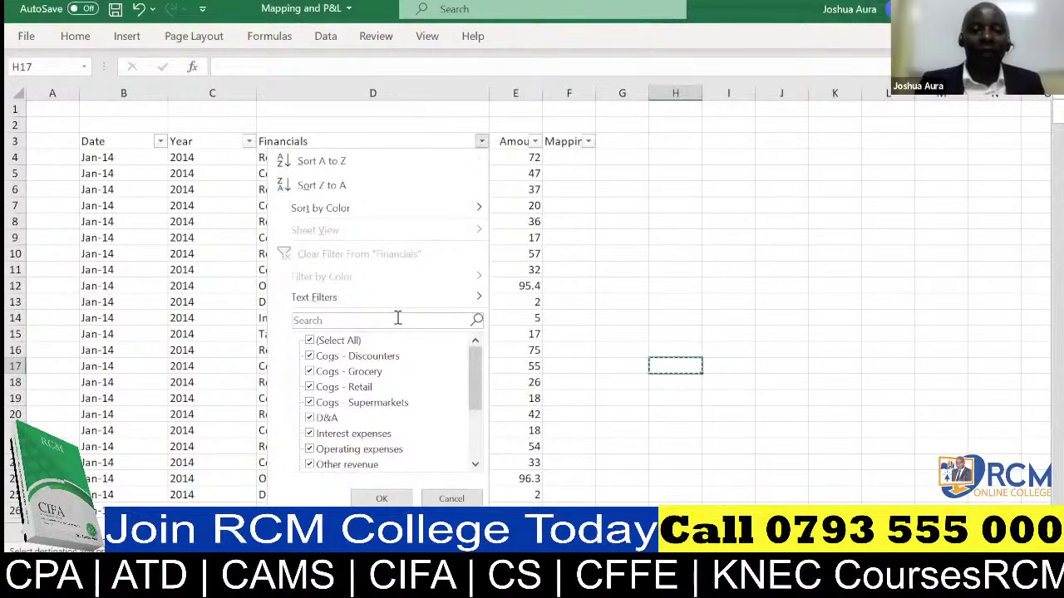
pyautogui.write('Re')
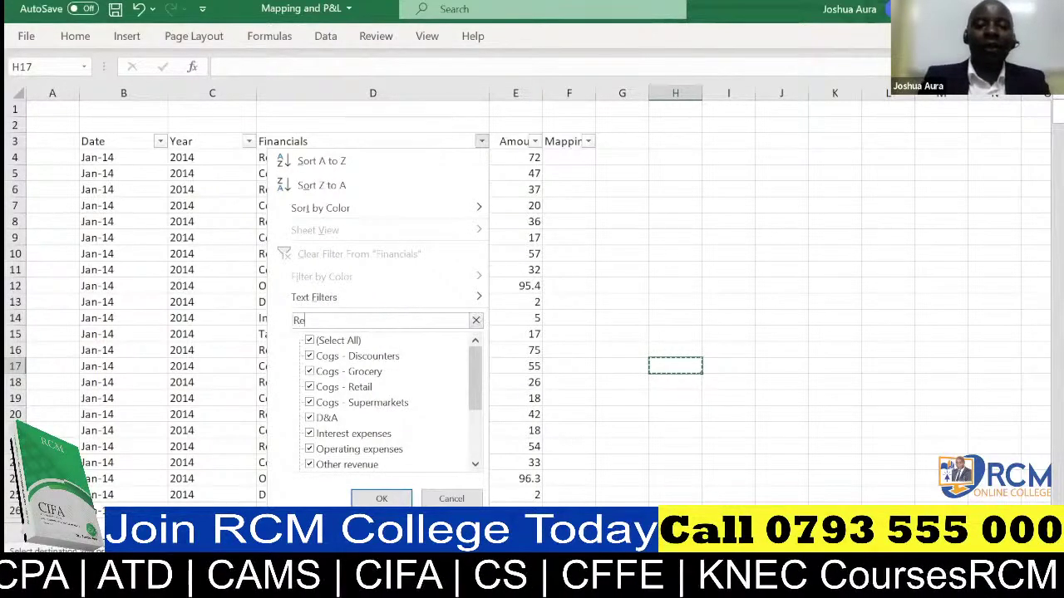
pyautogui.write('venue')
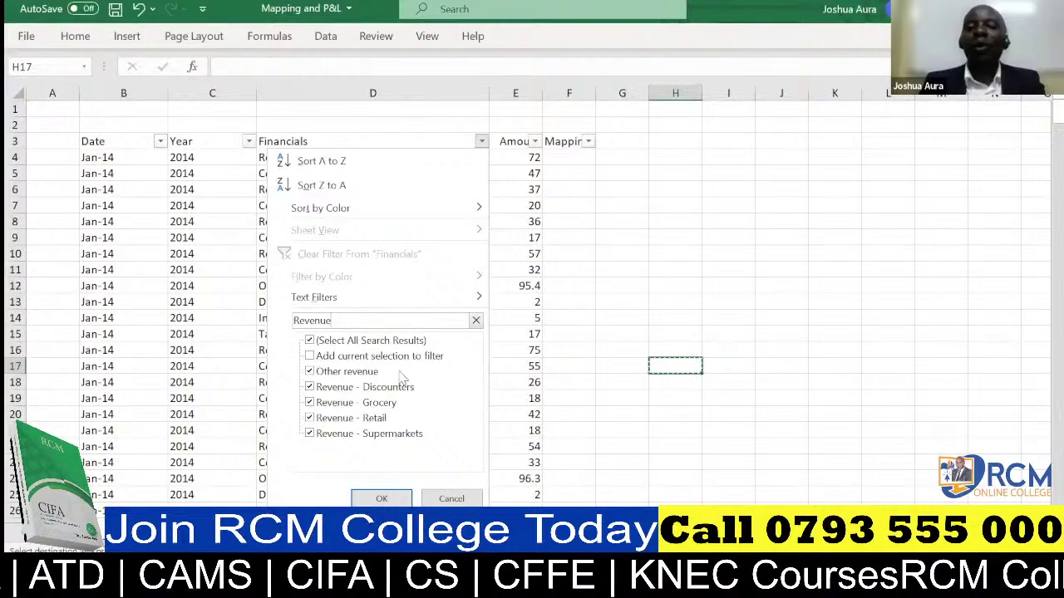
pyautogui.click(383, 499)
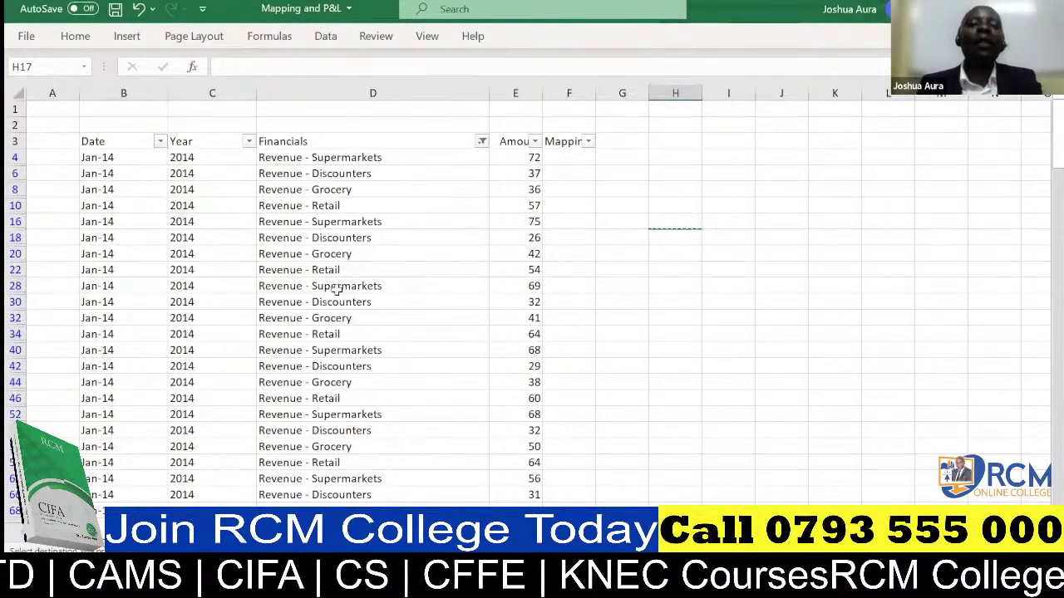
# Enter "Revenue" in cell F4 of the Mapping column
pyautogui.click(558, 159)
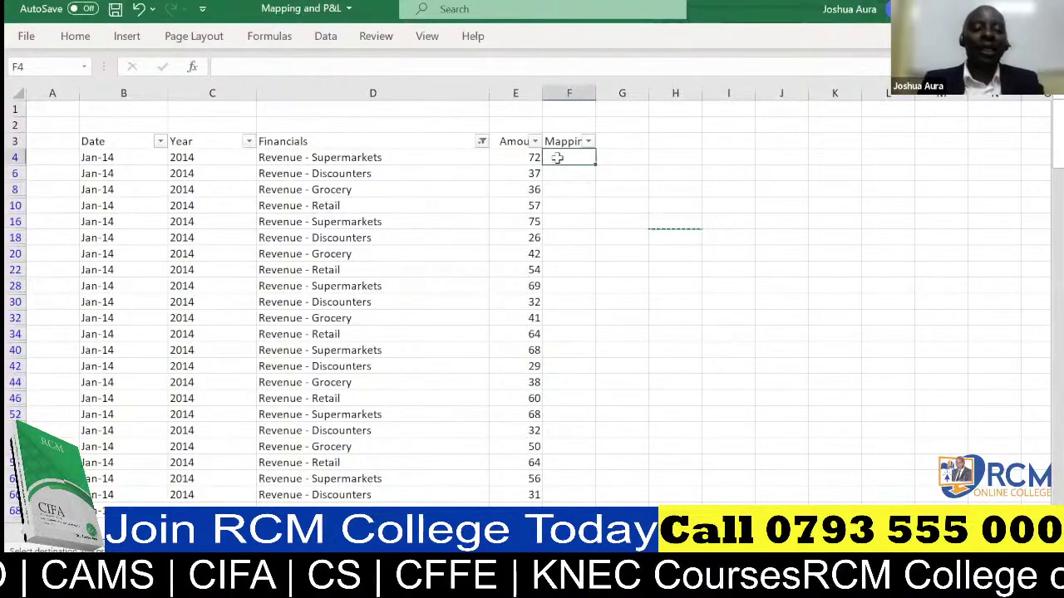
pyautogui.write('Reve')
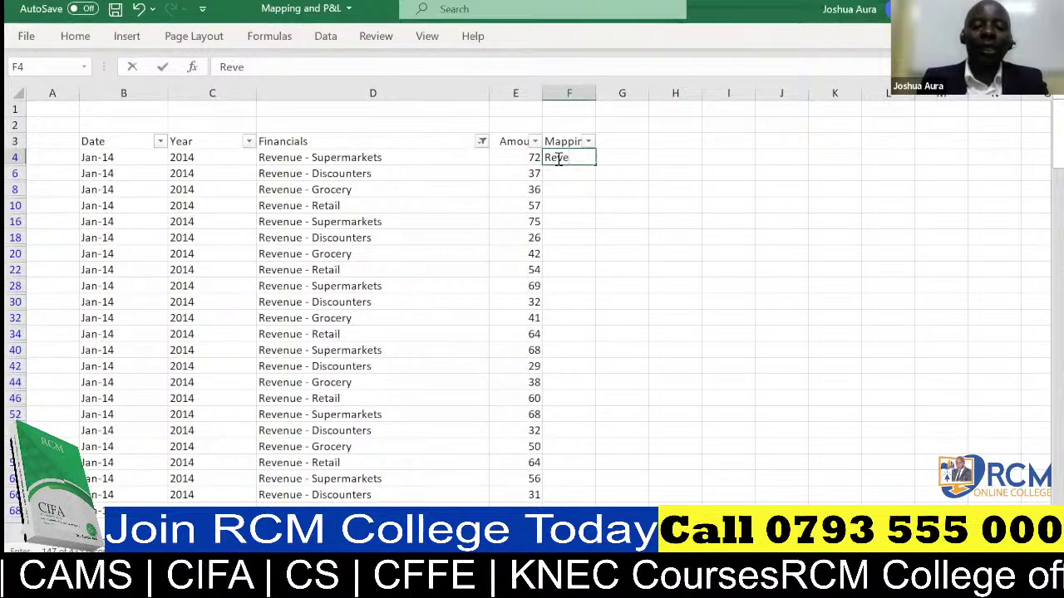
pyautogui.write('nue')
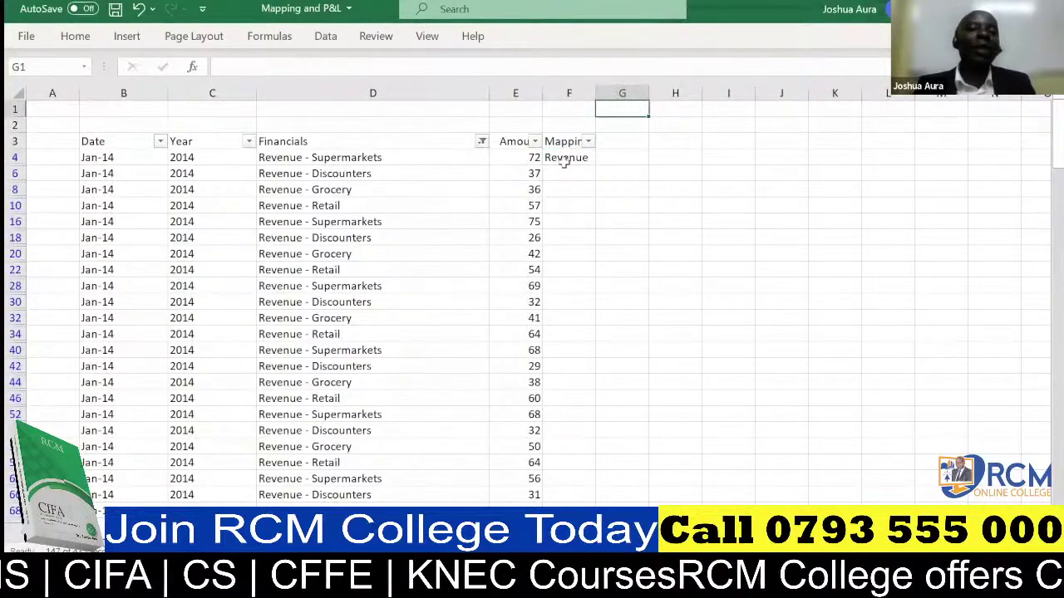
pyautogui.hotkey('ctrl', 'Return')
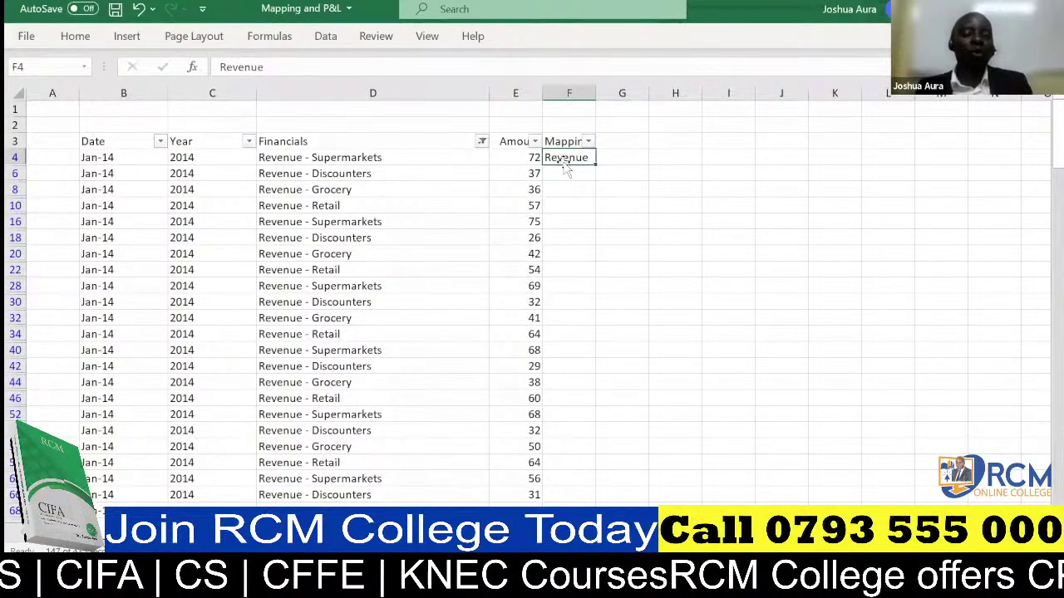
# Copy the Revenue label from cell F4 into all the filtered rows of the Mapping column
pyautogui.hotkey('ctrl', 'c')
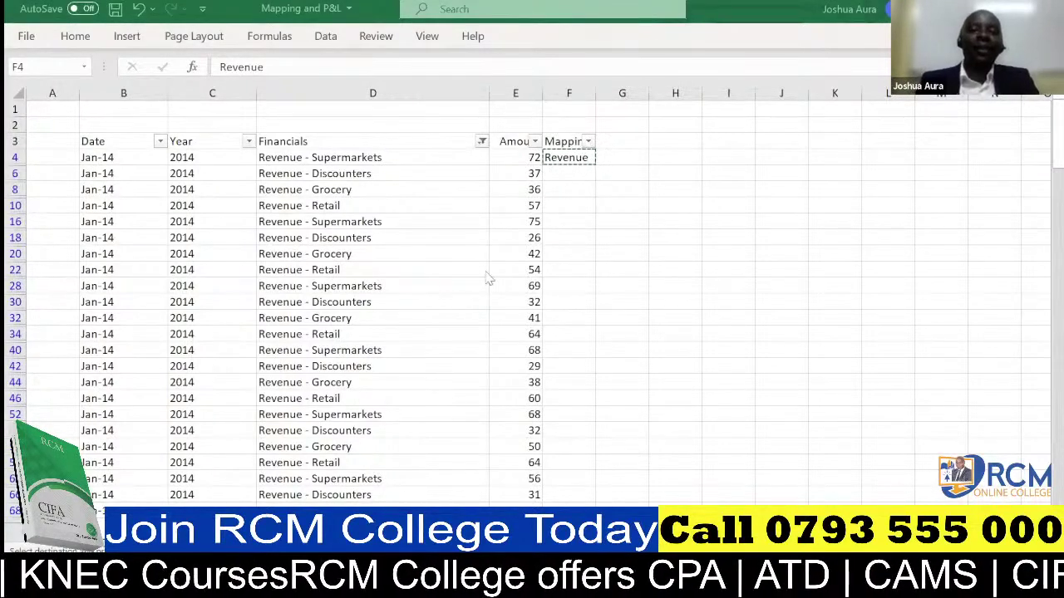
pyautogui.click(570, 153)
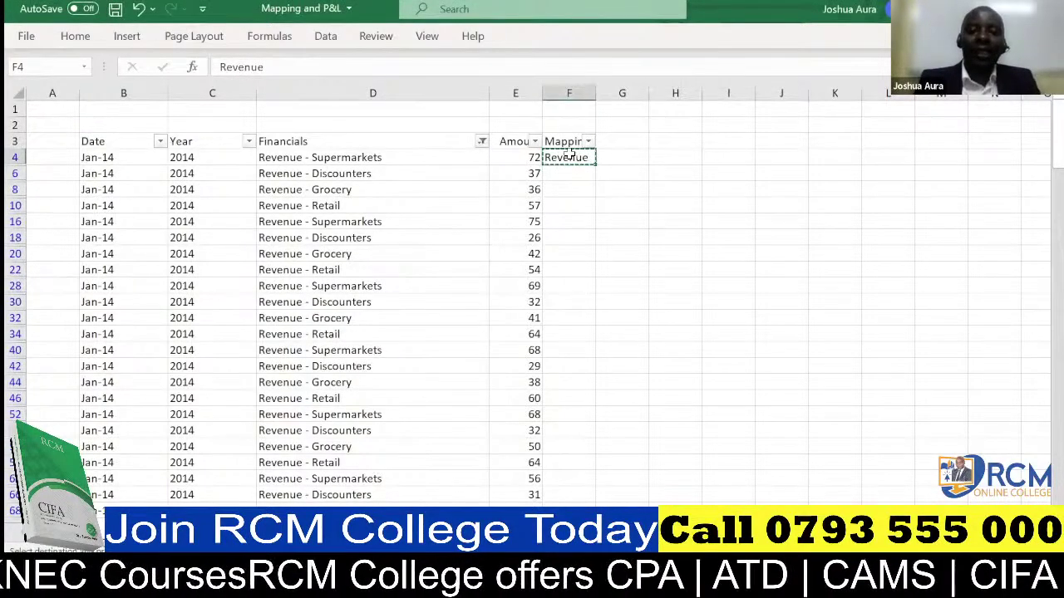
pyautogui.hotkey('ctrl', 'shift', 'End')
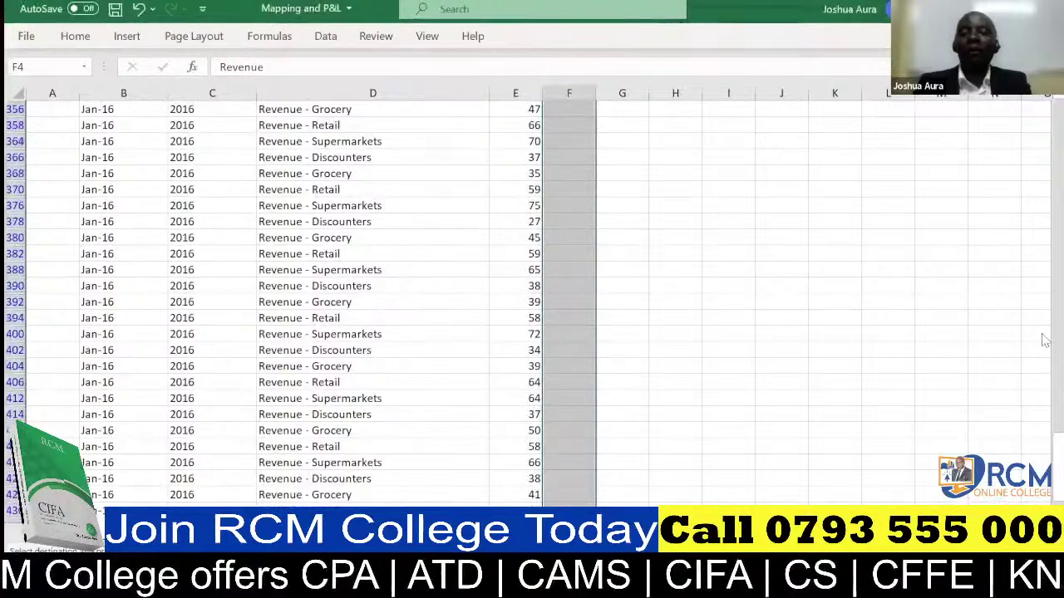
pyautogui.moveTo(1046, 453); pyautogui.dragTo(1045, 108)
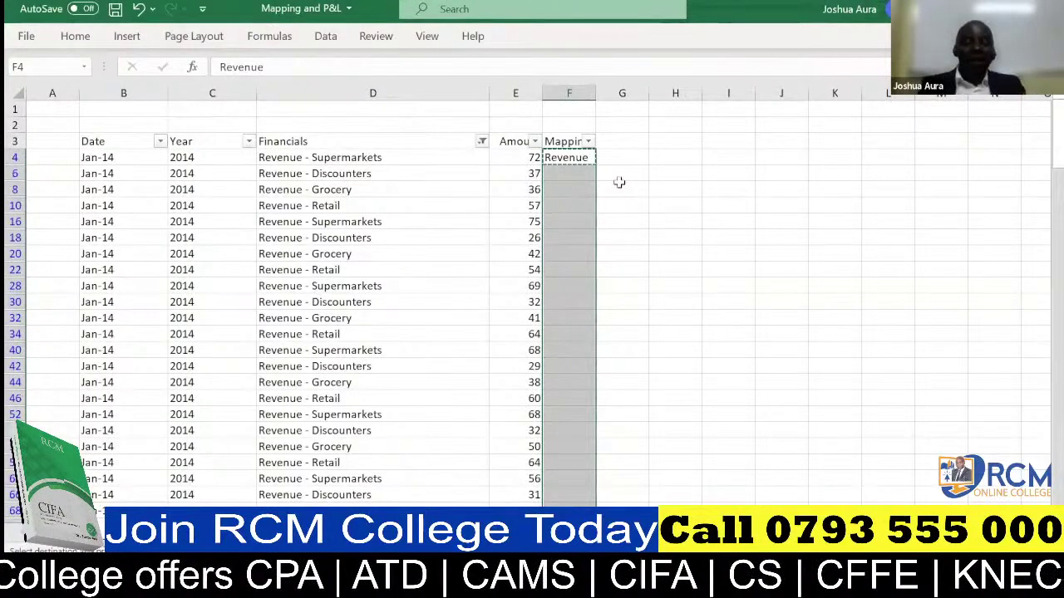
pyautogui.hotkey('ctrl', 'v')
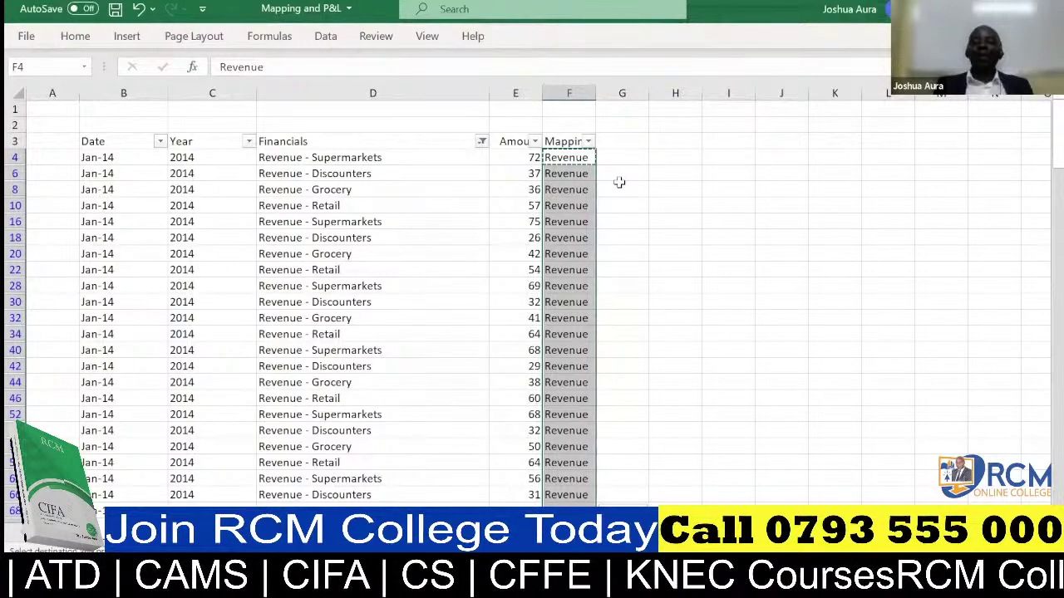
pyautogui.click(621, 483)
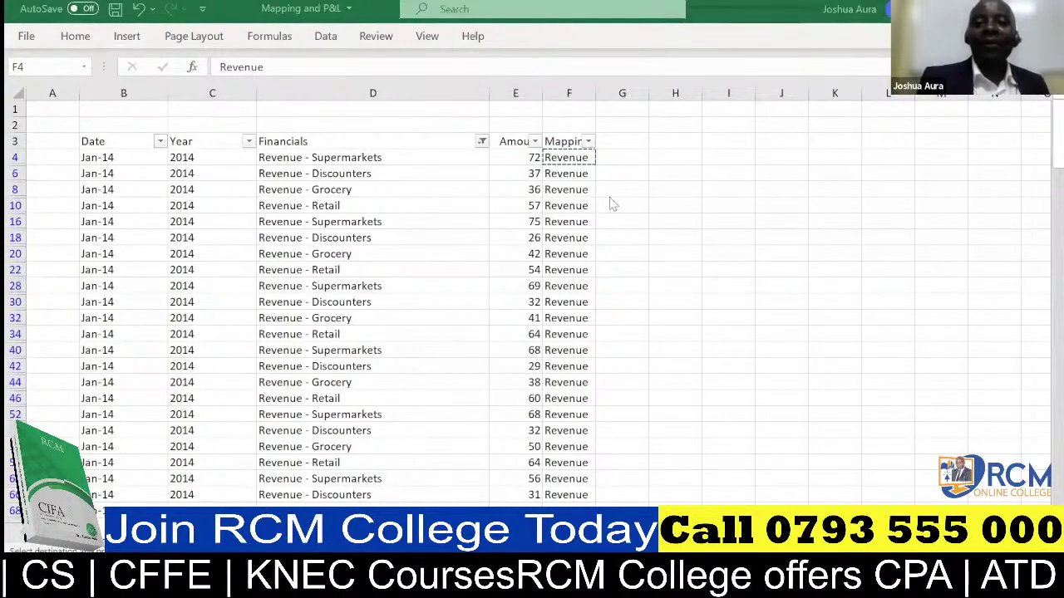
# Undo the pasted Mapping labels, the entry in cell F4 and the Financials filter
pyautogui.click(138, 8)
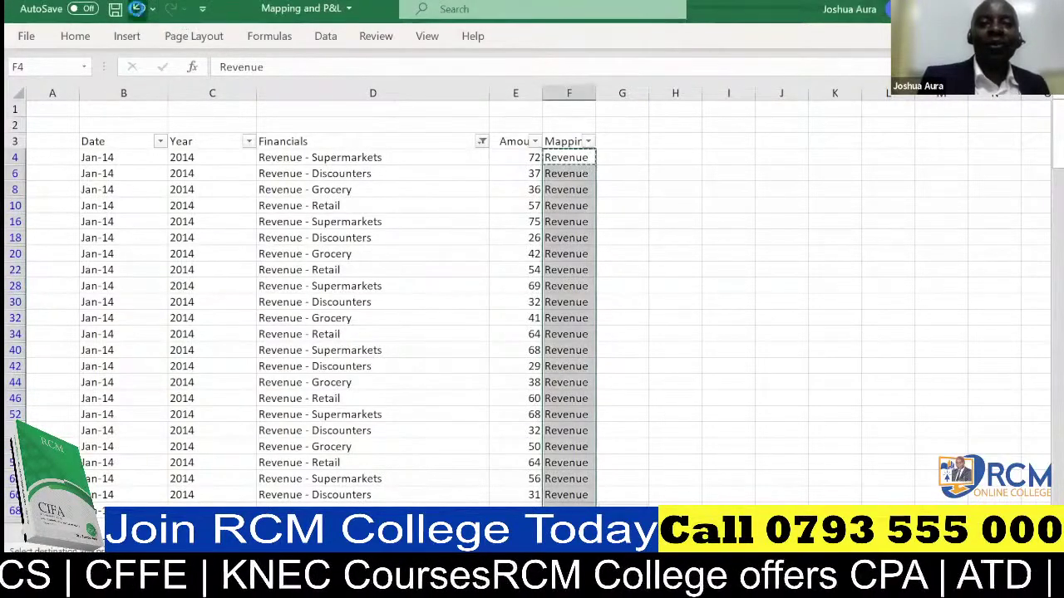
pyautogui.click(138, 8)
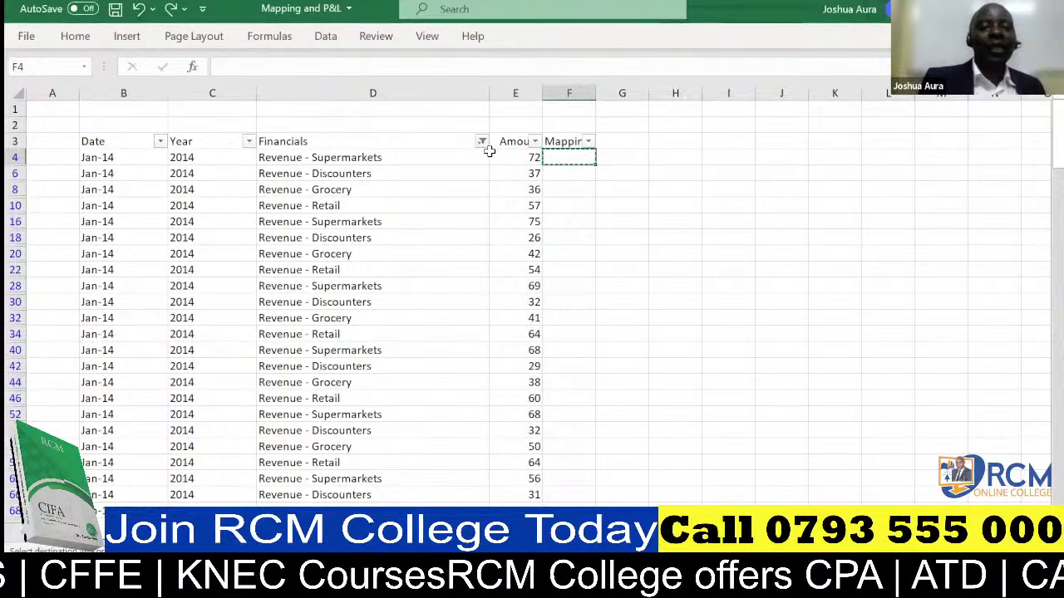
pyautogui.click(140, 10)
pyautogui.click(141, 10)
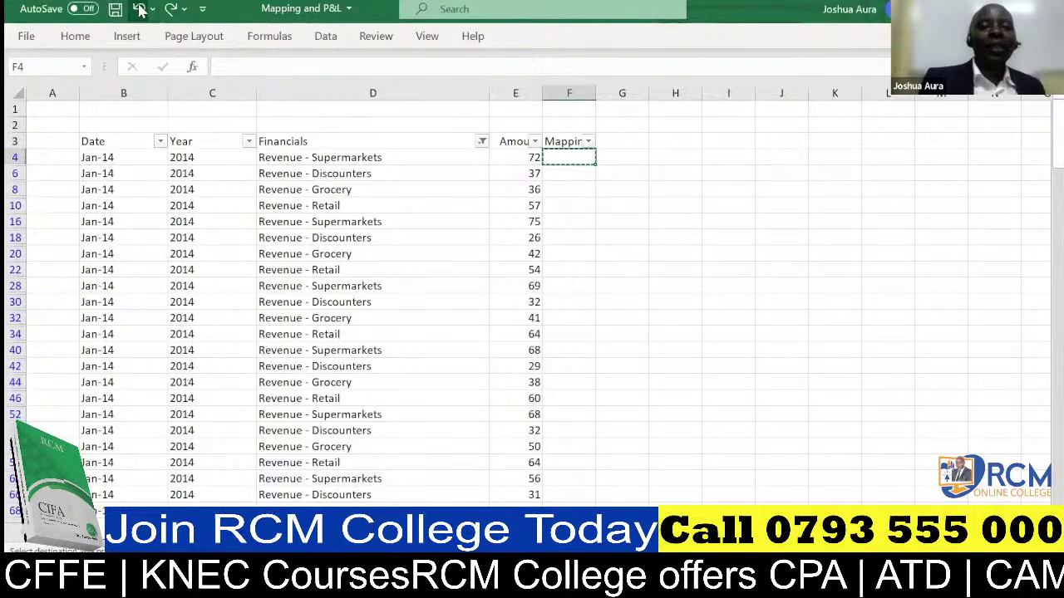
pyautogui.click(141, 10)
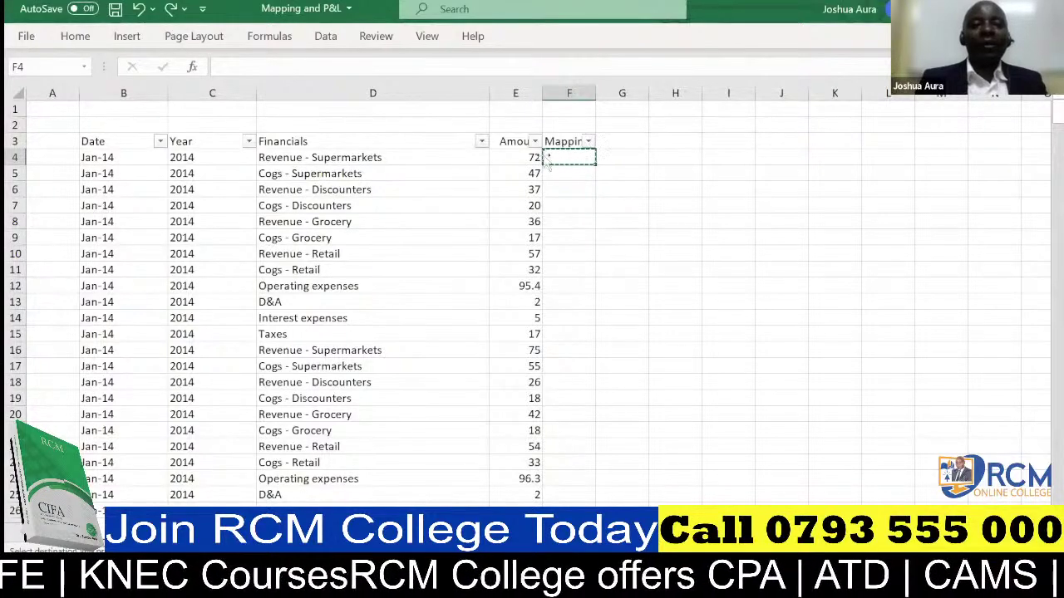
# Filter the Financials column to the entries matching the search text "revenue"
pyautogui.click(481, 142)
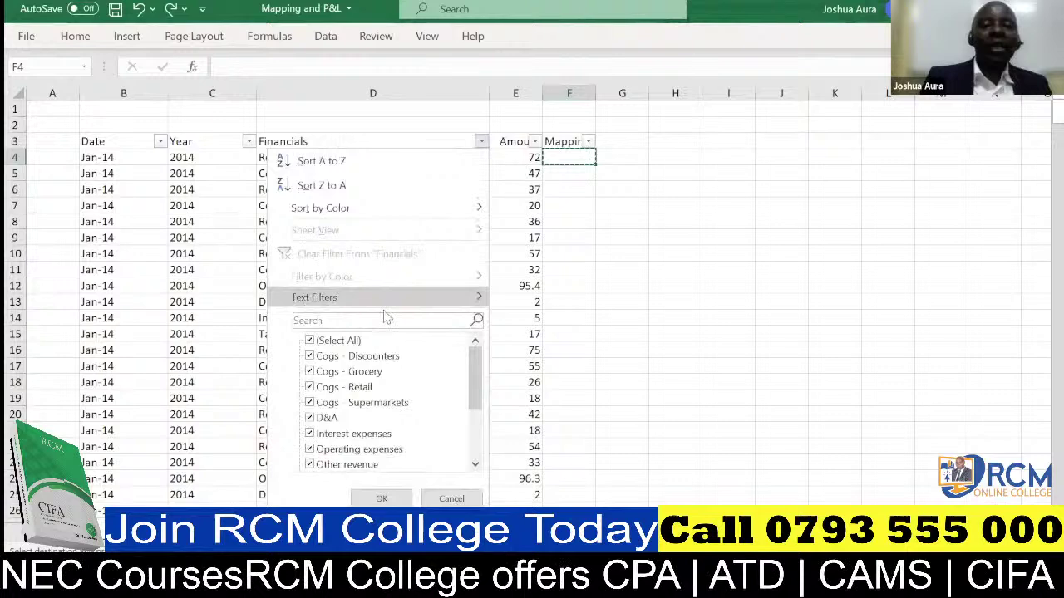
pyautogui.click(386, 320)
pyautogui.write('re')
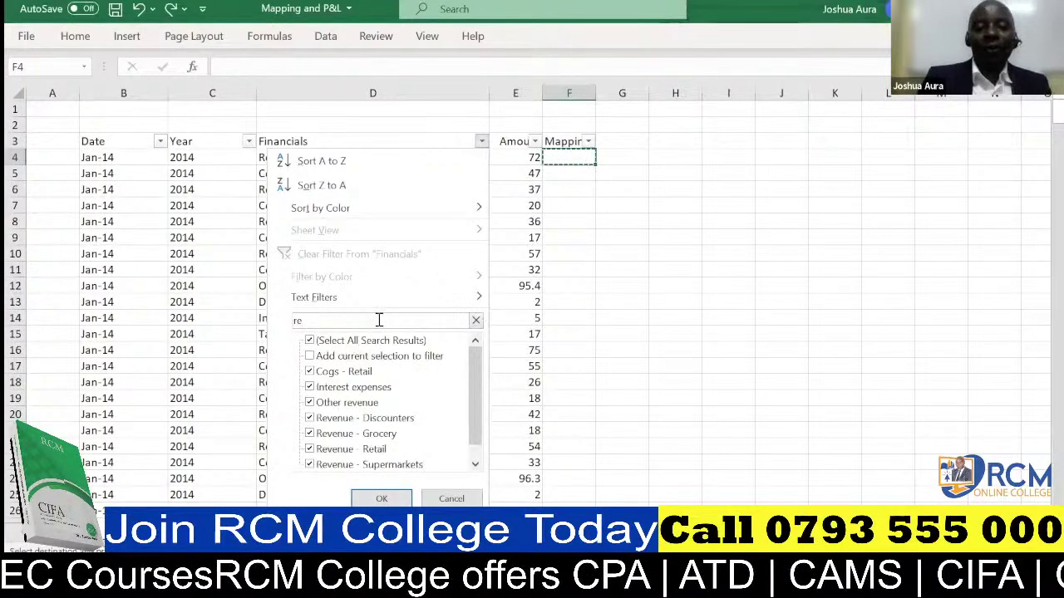
pyautogui.write('venue')
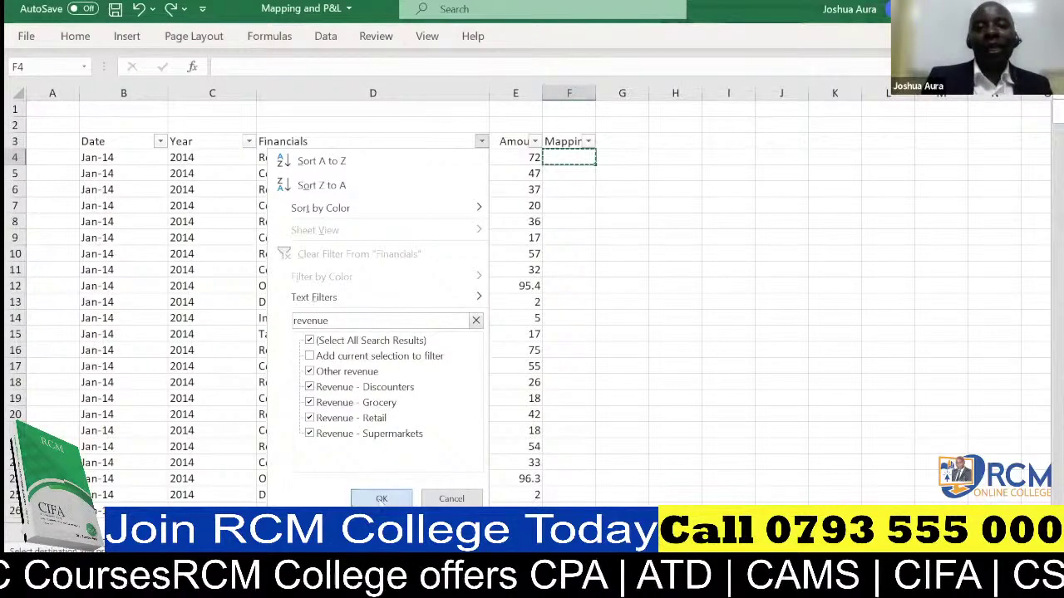
pyautogui.press('Return')
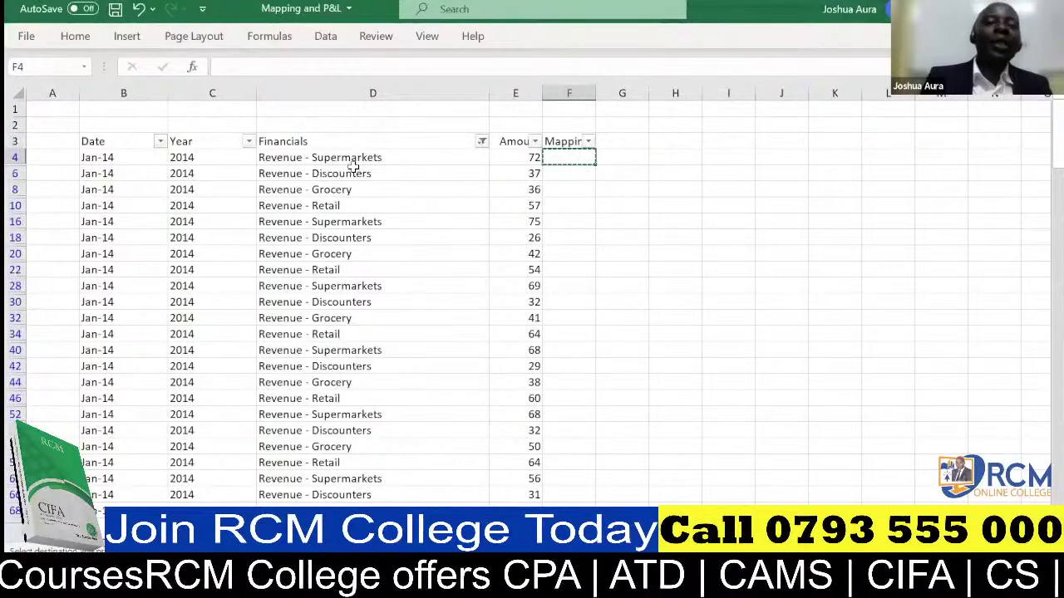
# Enter "Revenue" in cell F4 of the Mapping column for the filtered revenue entries
pyautogui.doubleClick(569, 157)
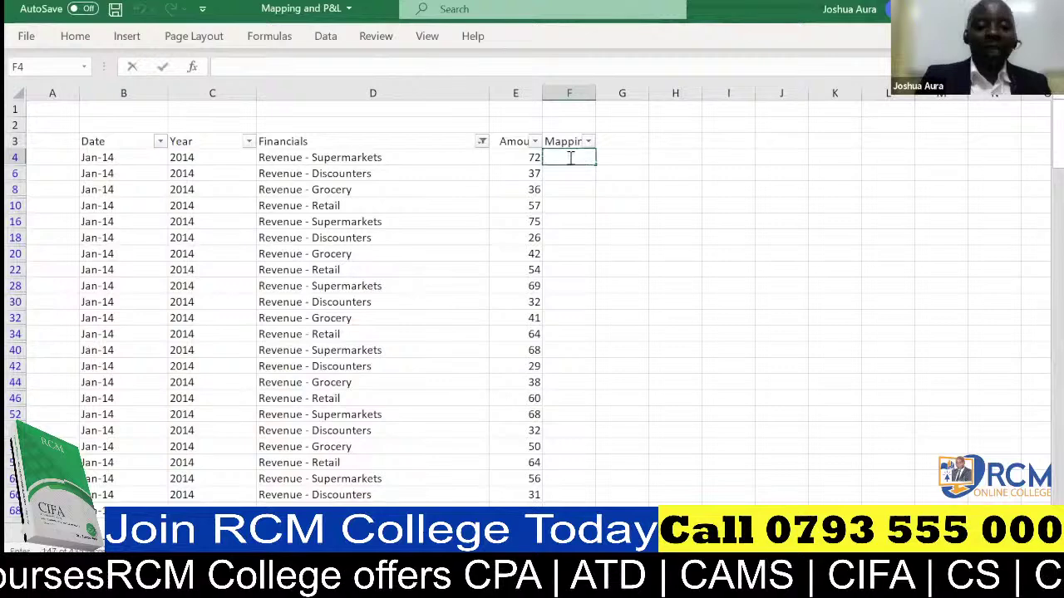
pyautogui.write('Revenue')
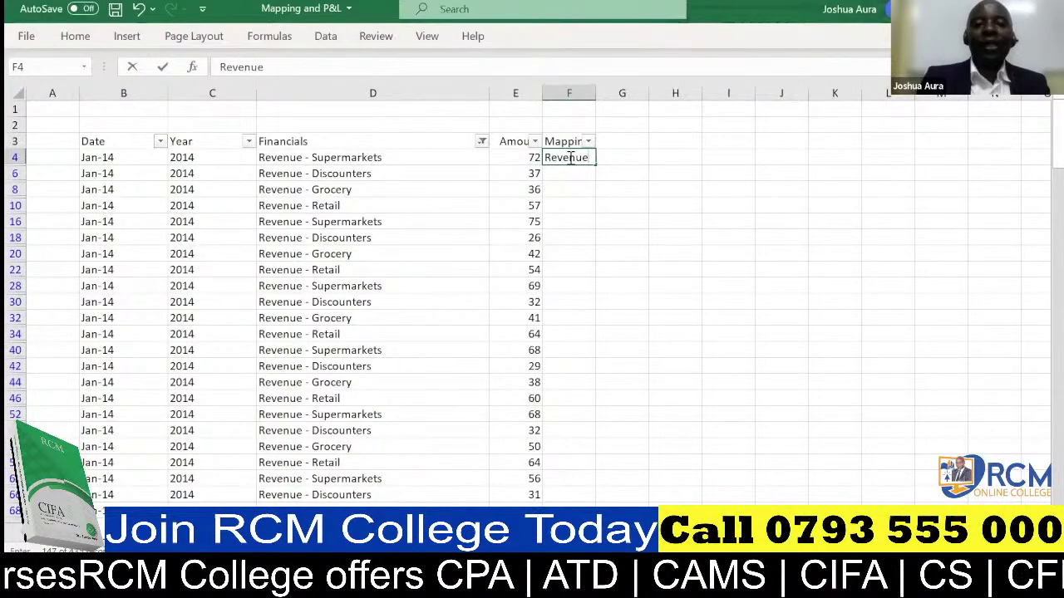
pyautogui.write('s')
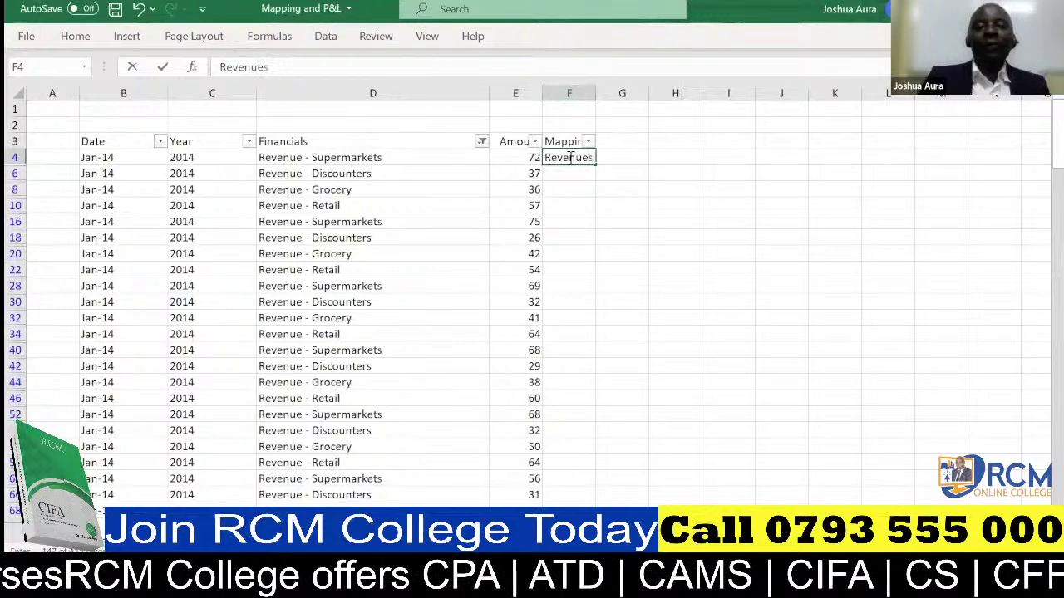
pyautogui.press('BackSpace')
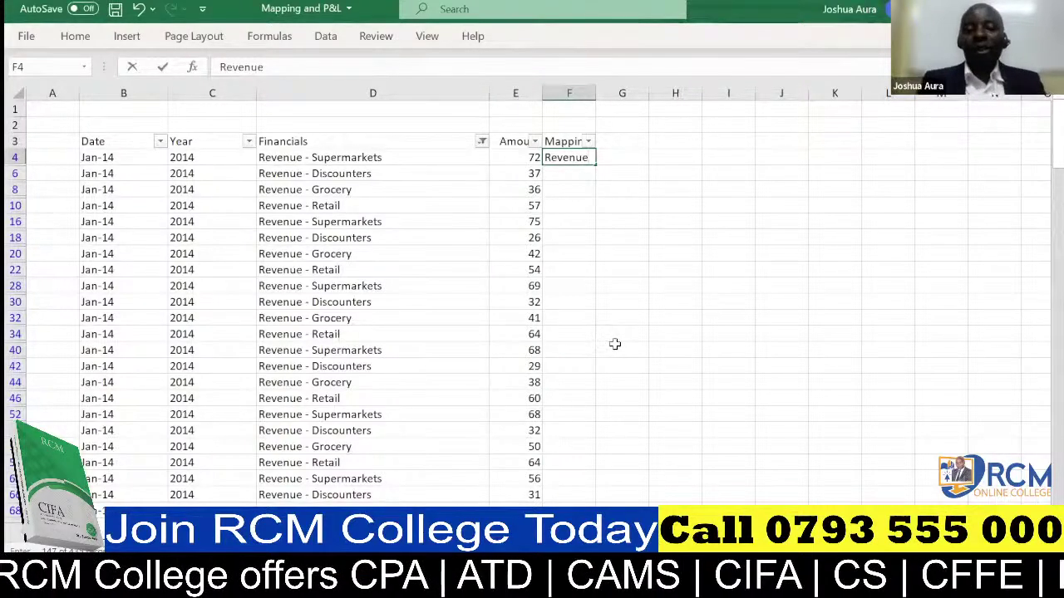
pyautogui.click(573, 172)
# Copy the Revenue label from cell F4 down through all the filtered revenue rows of the Mapping column
pyautogui.click(575, 158)
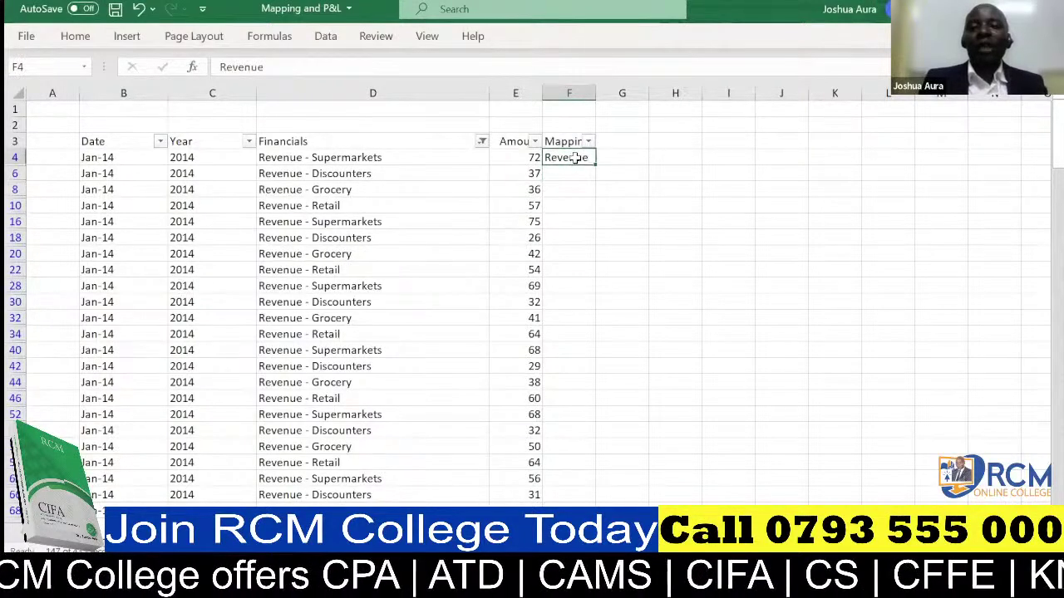
pyautogui.hotkey('ctrl', 'c')
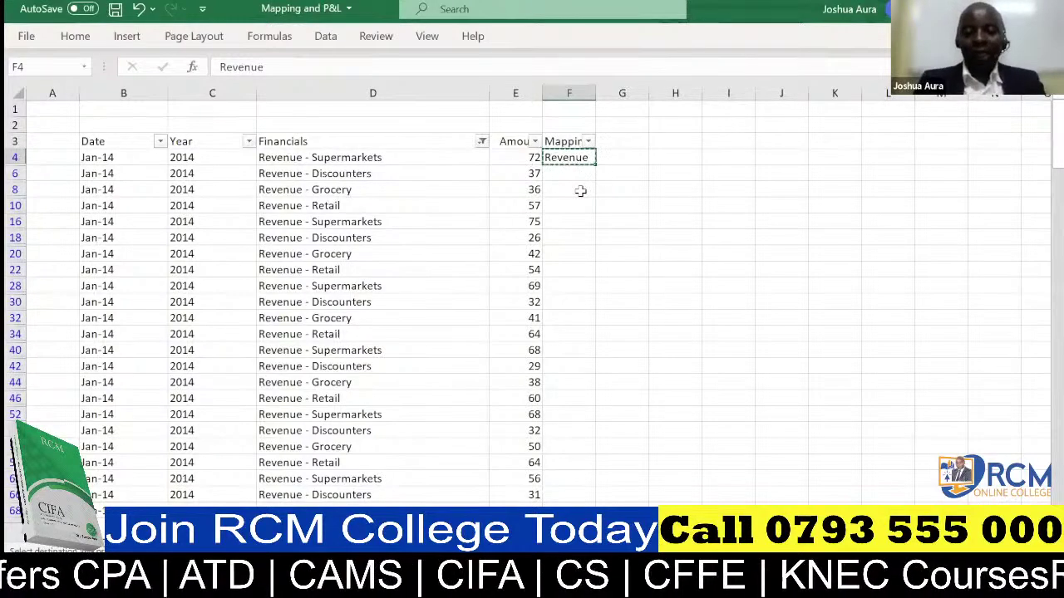
pyautogui.hotkey('ctrl', 'shift', 'End')
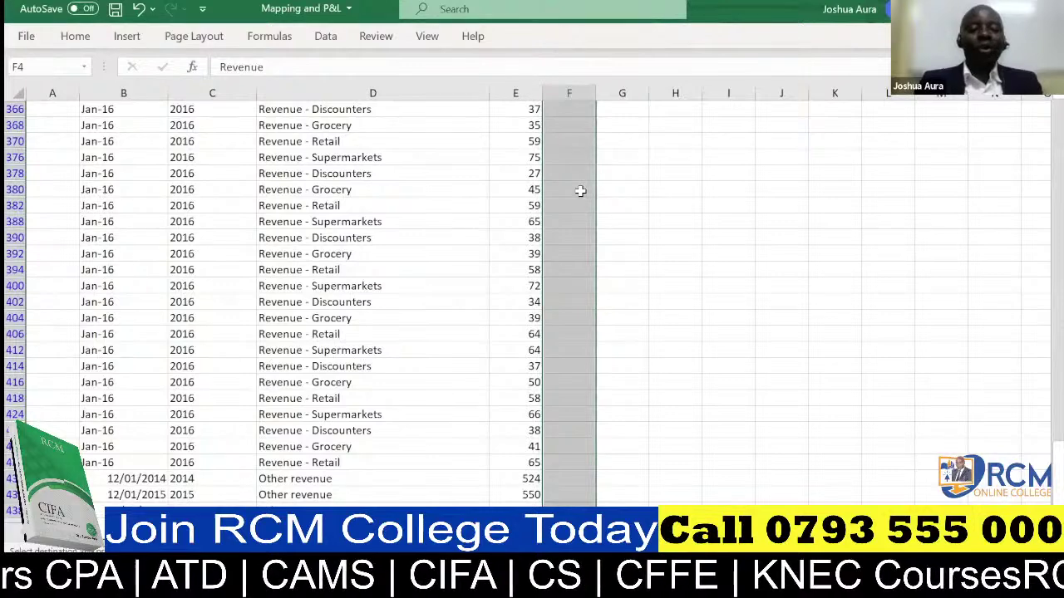
pyautogui.hotkey('ctrl', 'v')
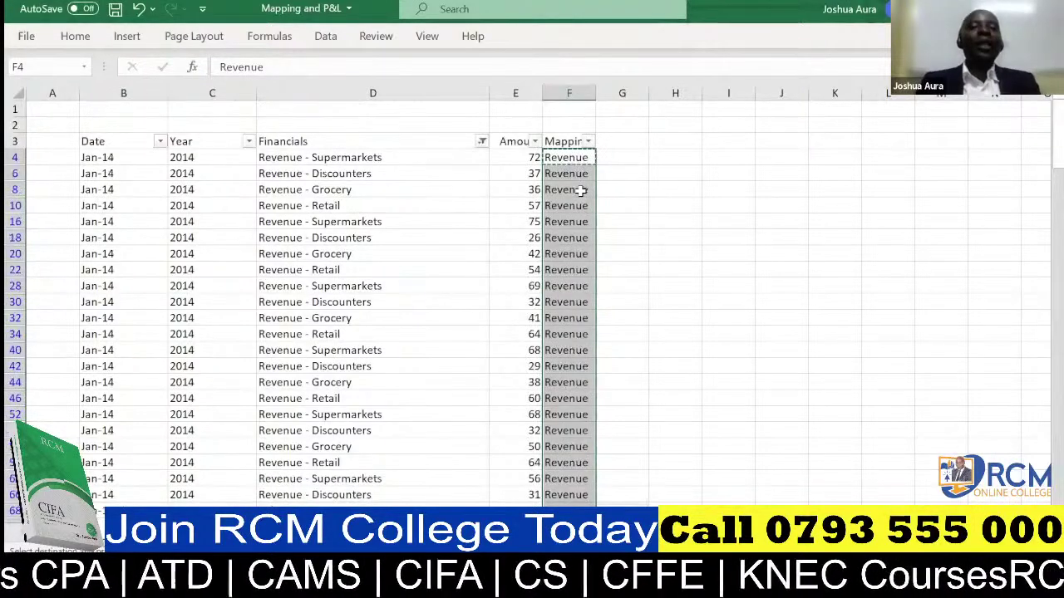
# Filter the Financials column to the entries matching the search text "COGS"
pyautogui.click(482, 142)
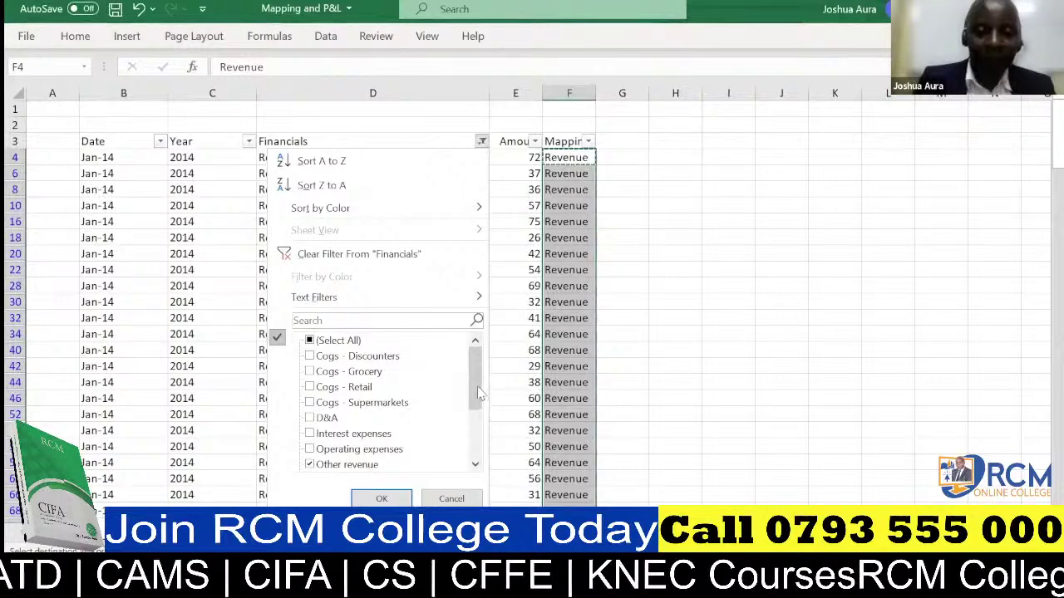
pyautogui.scroll(-2, 484, 433)
pyautogui.scroll(2, 486, 394)
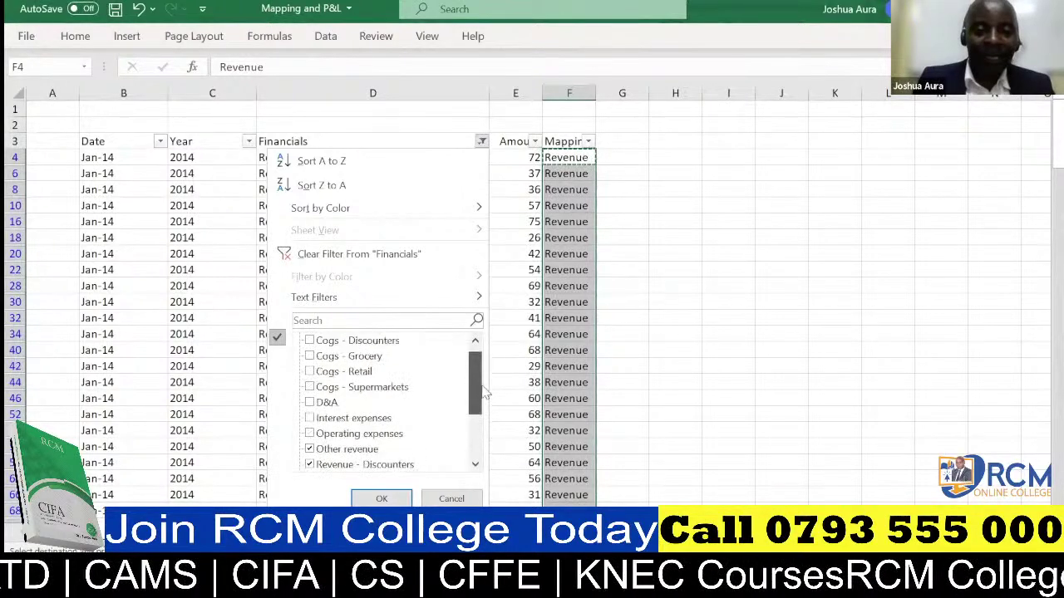
pyautogui.scroll(1, 484, 388)
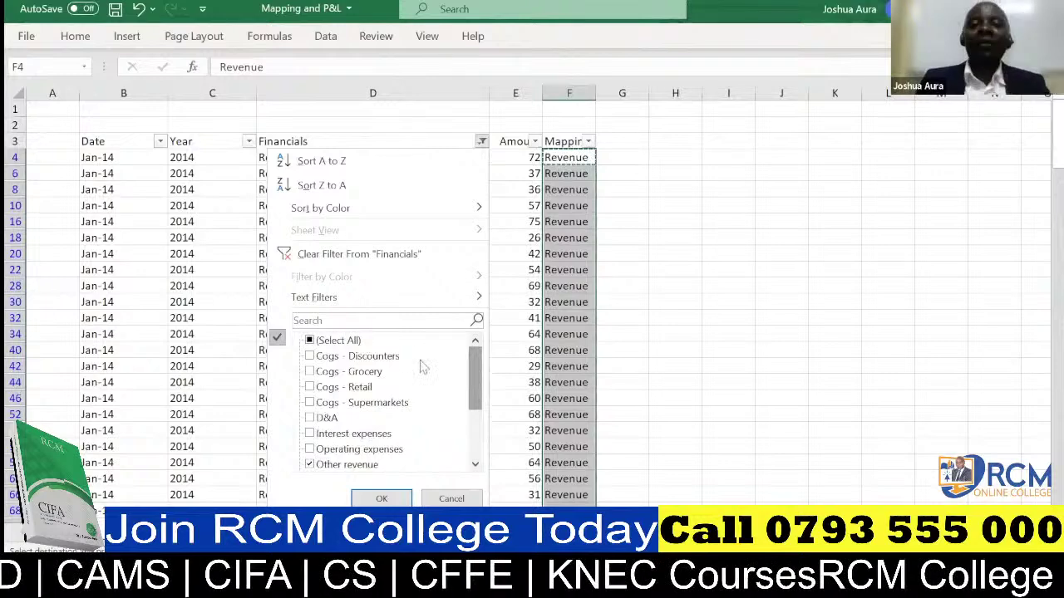
pyautogui.click(396, 321)
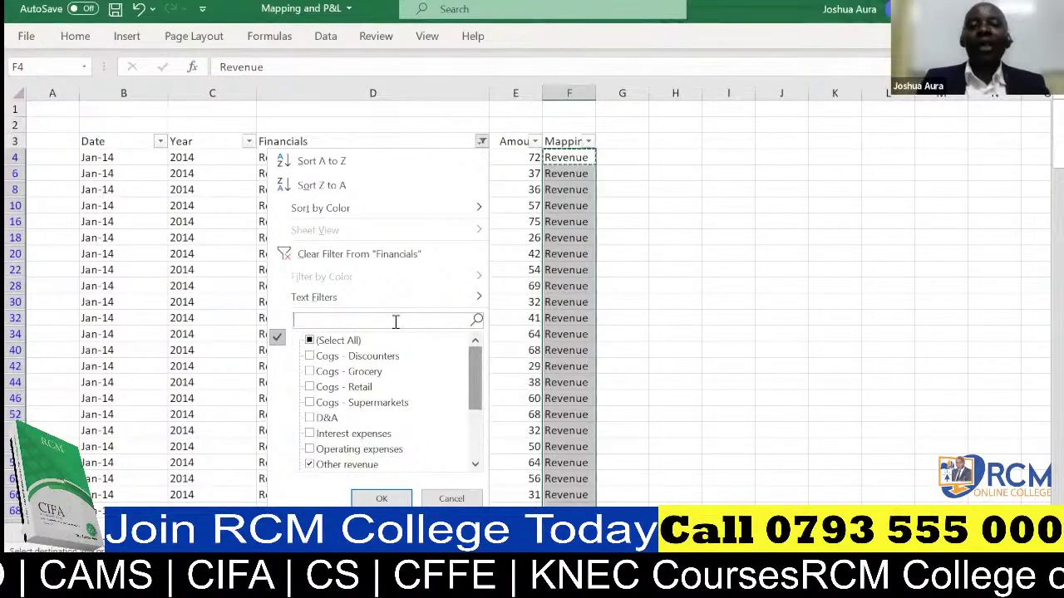
pyautogui.write('co')
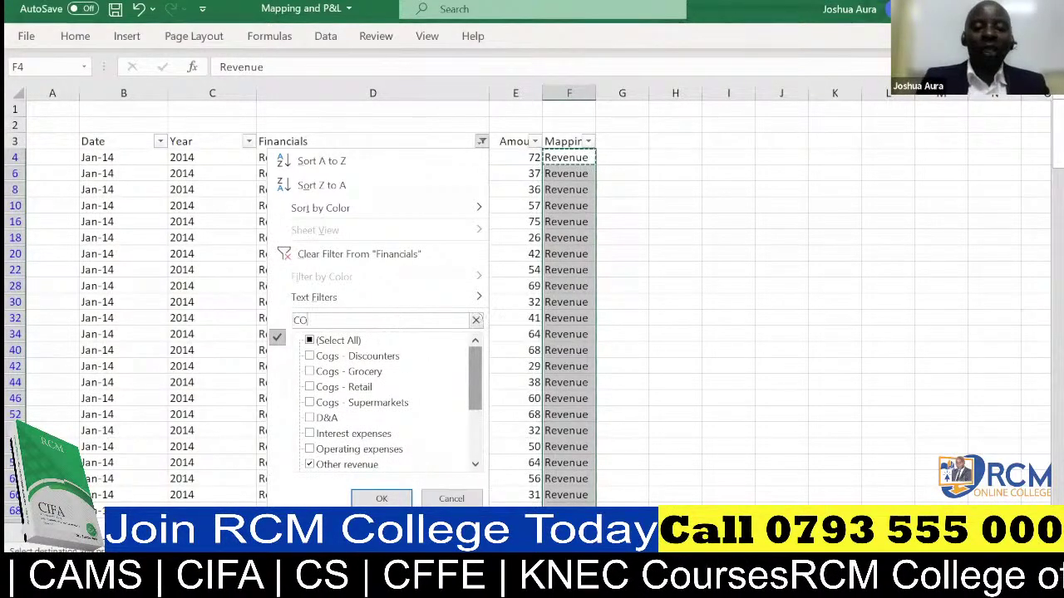
pyautogui.write('GS')
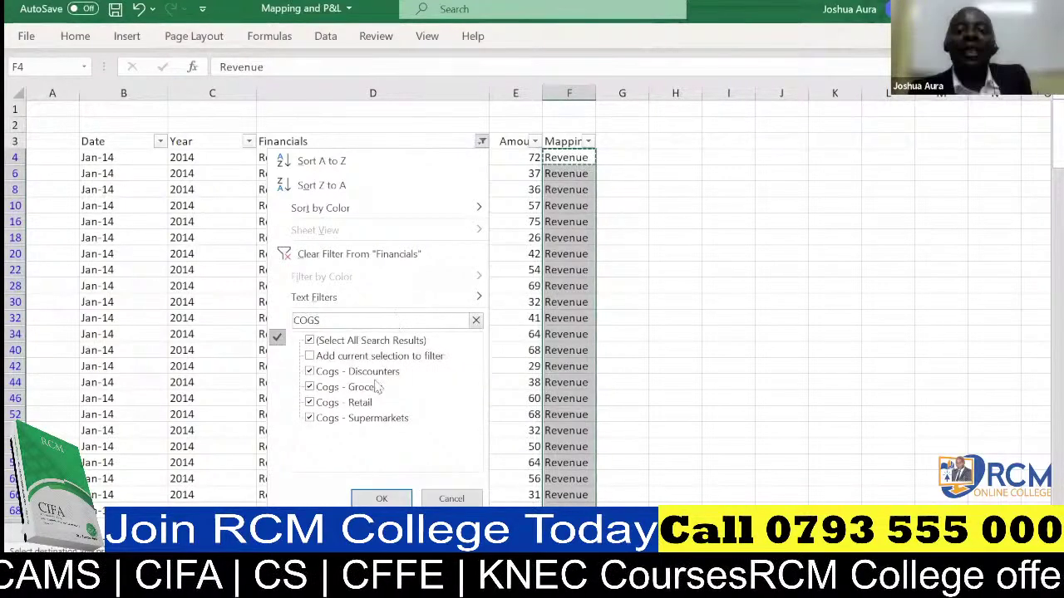
pyautogui.click(378, 498)
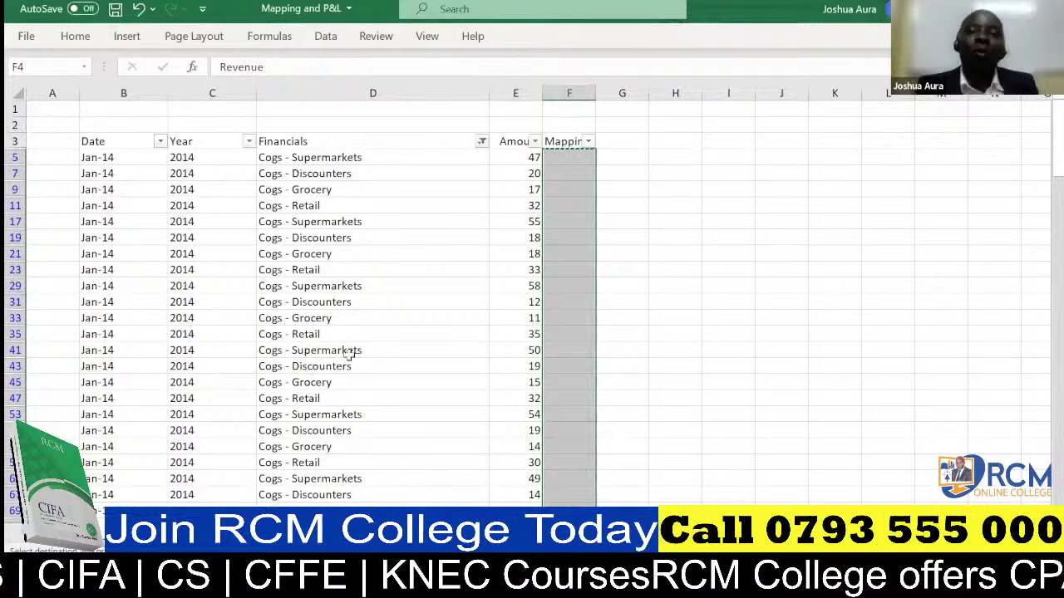
# Enter "Cost of goods sold" in cell F5 of the Mapping column
pyautogui.click(563, 159)
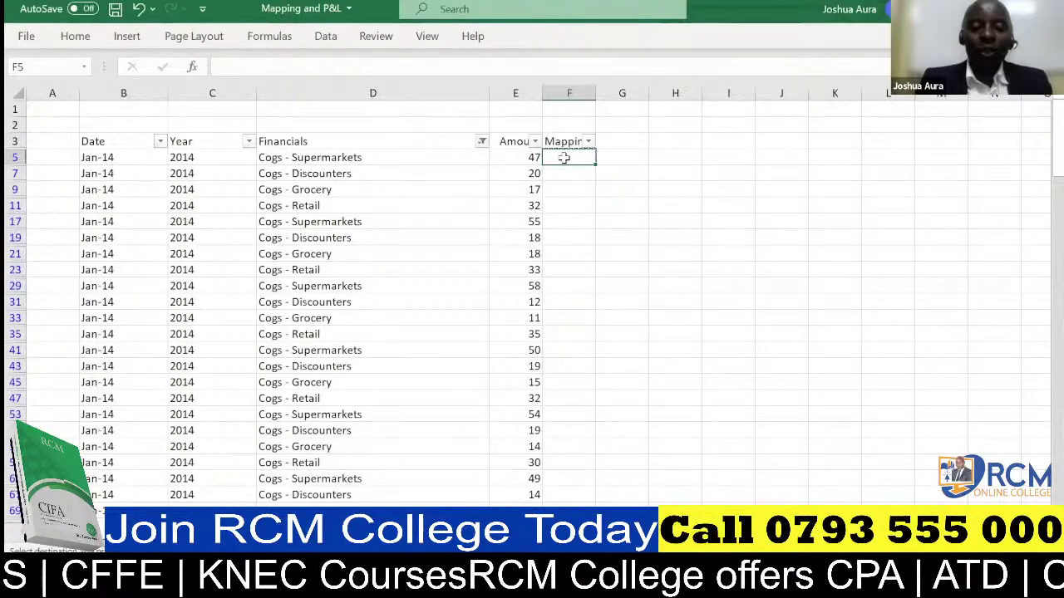
pyautogui.write('Cost')
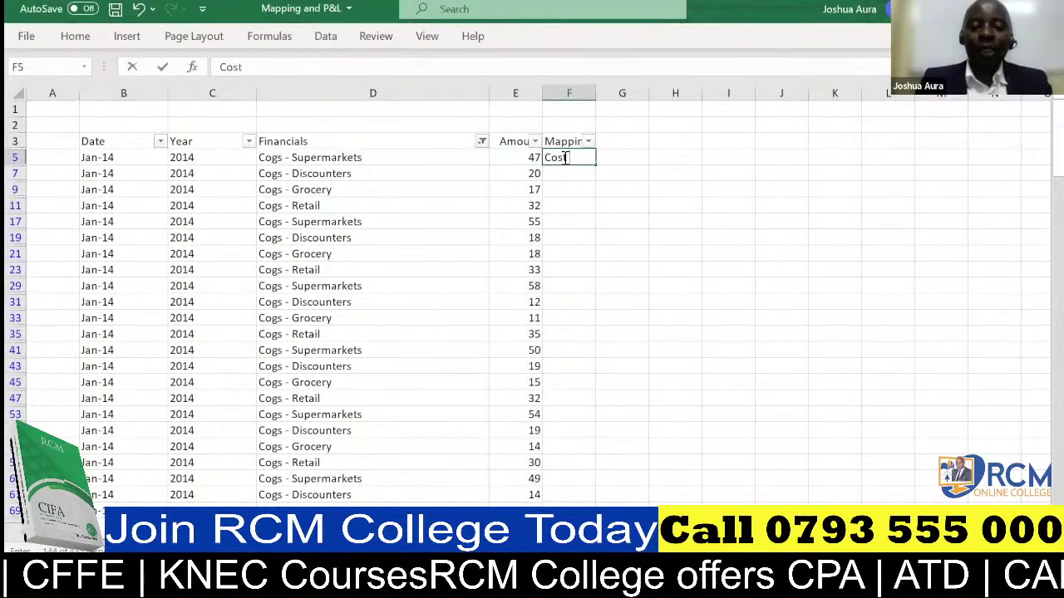
pyautogui.write(' of good s')
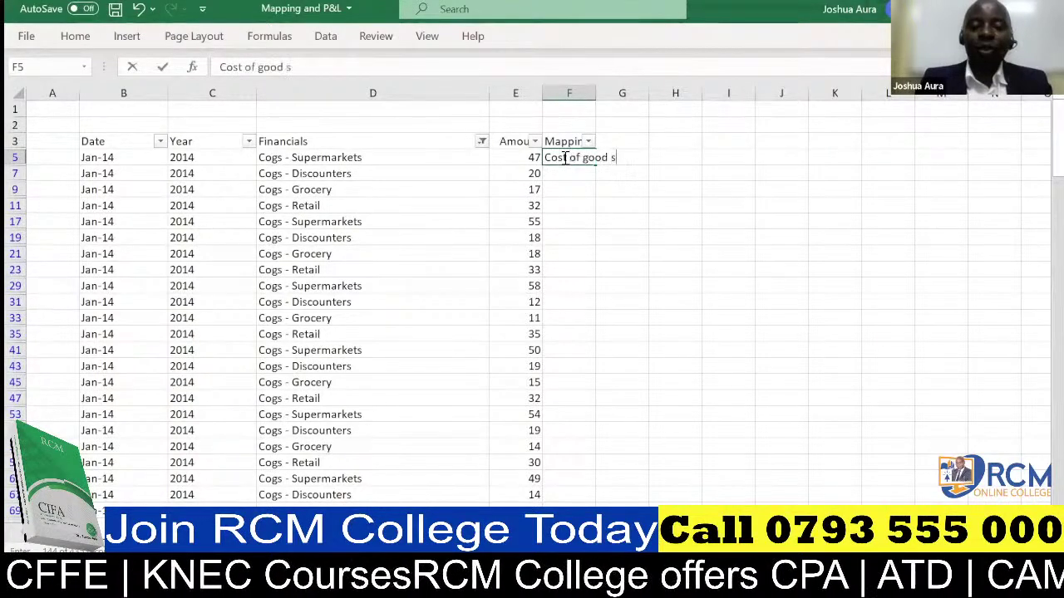
pyautogui.write('old')
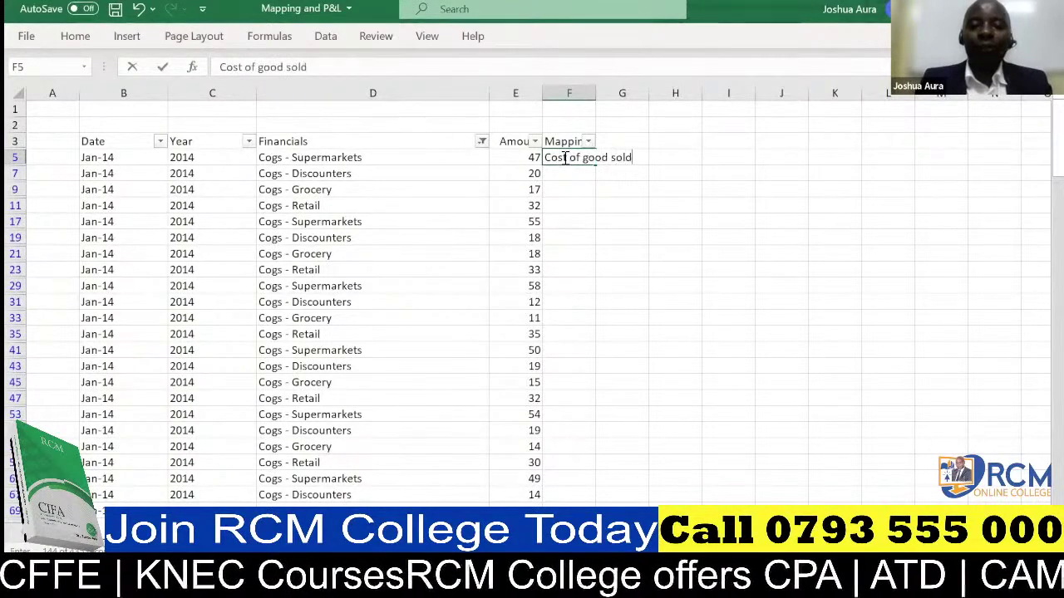
pyautogui.click(608, 157)
pyautogui.write('s')
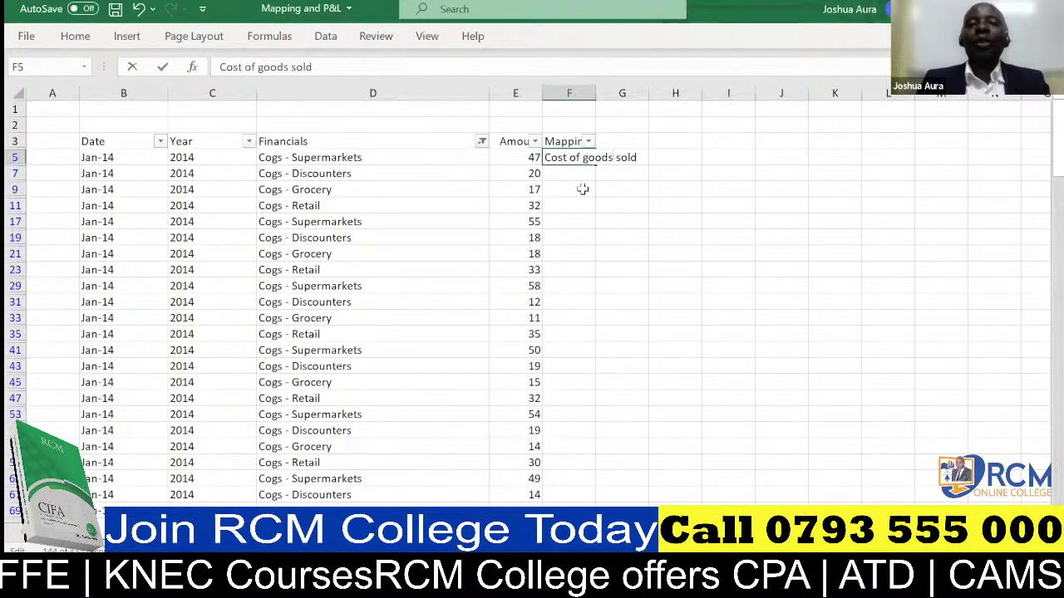
pyautogui.hotkey('ctrl', 'Return')
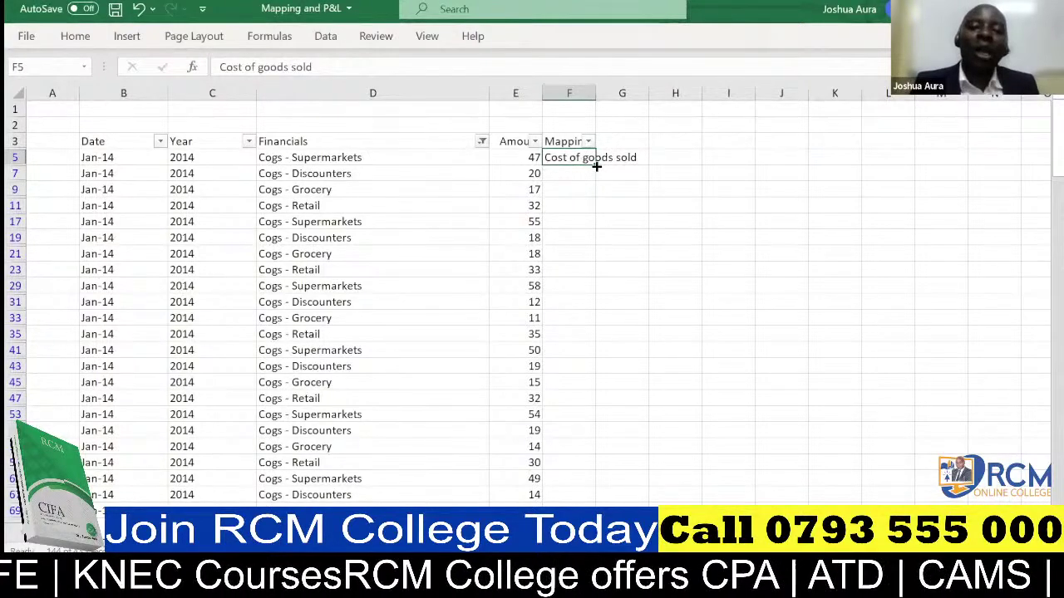
# Copy the "Cost of goods sold" label from cell F5 into all the filtered Cogs rows of the Mapping column
pyautogui.hotkey('ctrl', 'd')
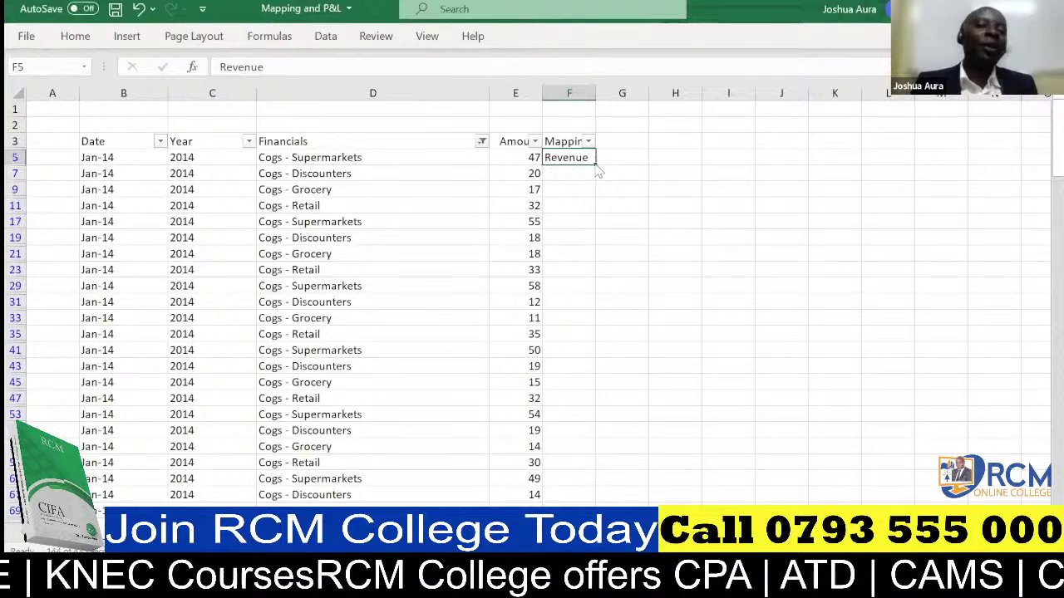
pyautogui.click(139, 9)
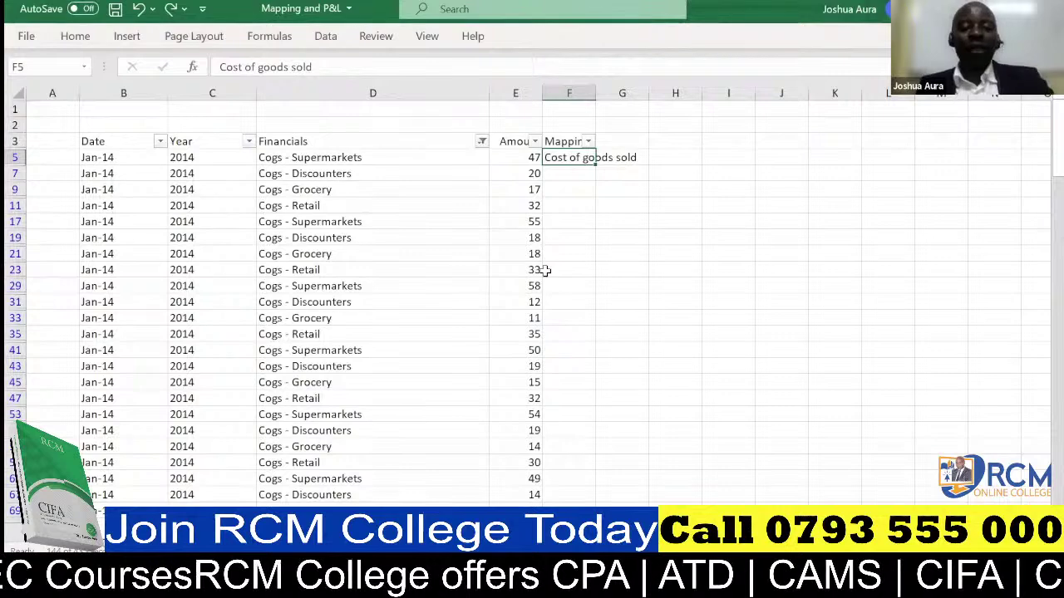
pyautogui.hotkey('ctrl', 'c')
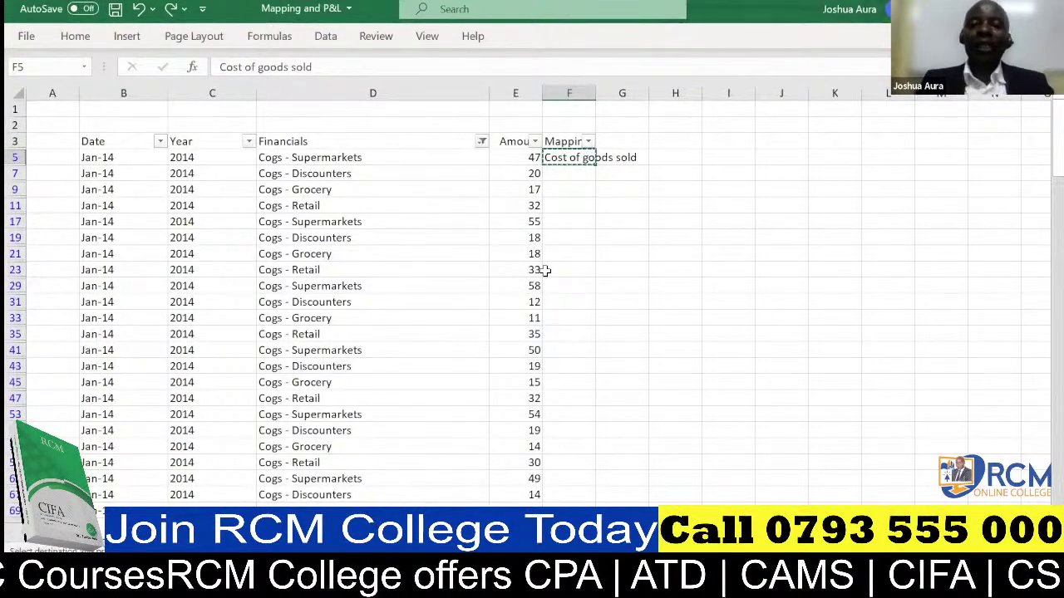
pyautogui.hotkey('ctrl', 'shift', 'Down')
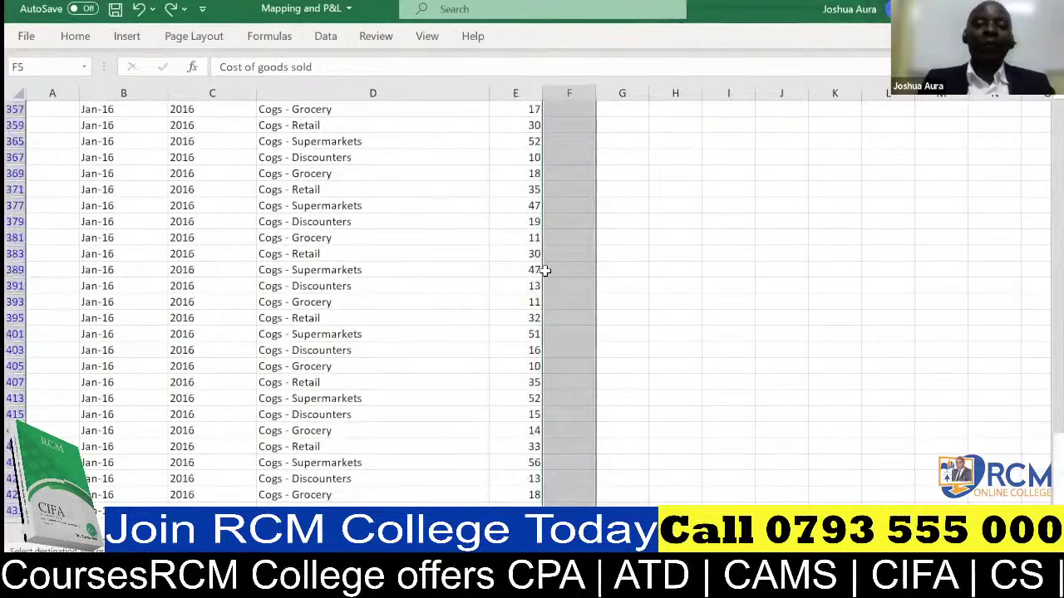
pyautogui.hotkey('ctrl', 'v')
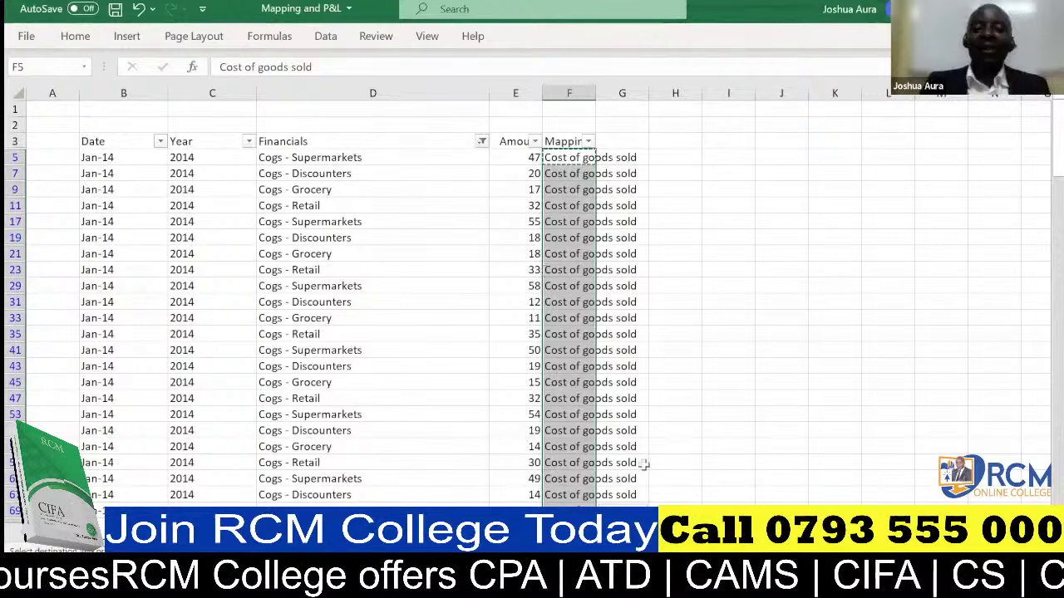
# Check the Mapping labels from the first to the last of the filtered Cogs rows
pyautogui.click(644, 465)
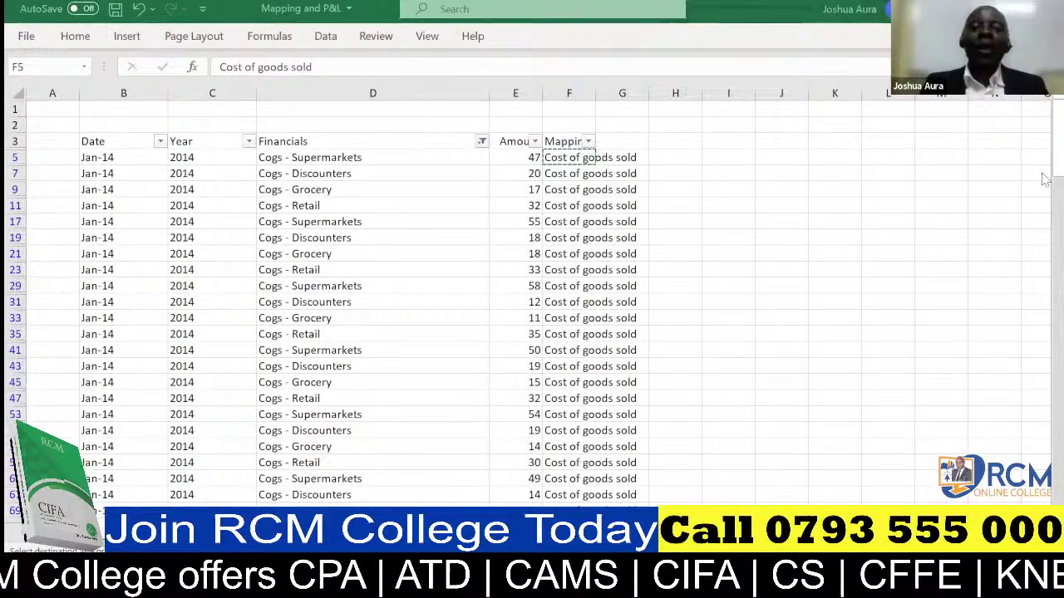
pyautogui.hotkey('ctrl', 'shift', 'Down')
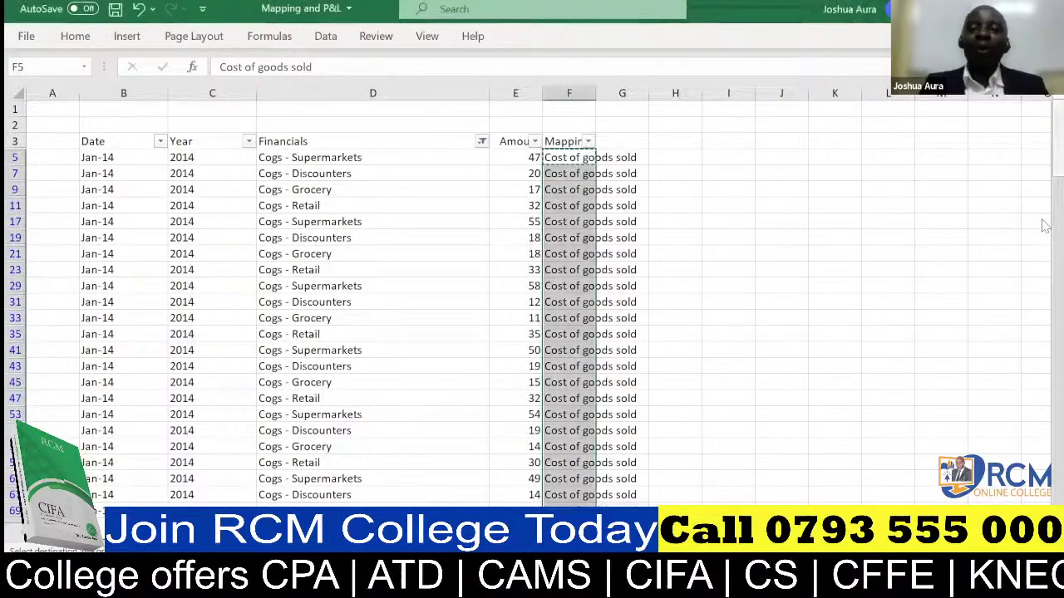
pyautogui.moveTo(1057, 158); pyautogui.dragTo(1058, 490)
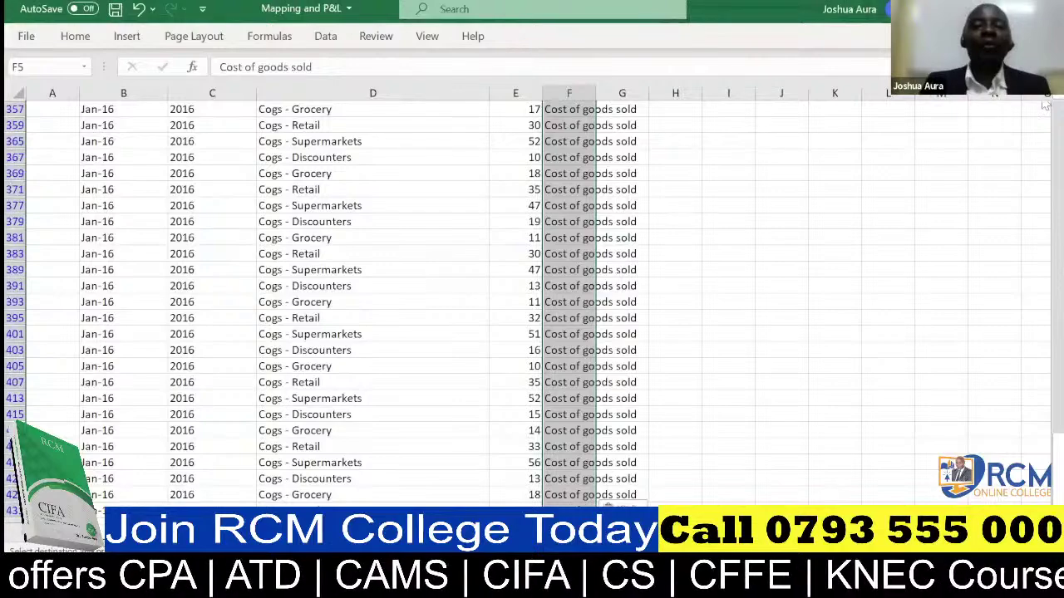
pyautogui.scroll(3, 1046, 104)
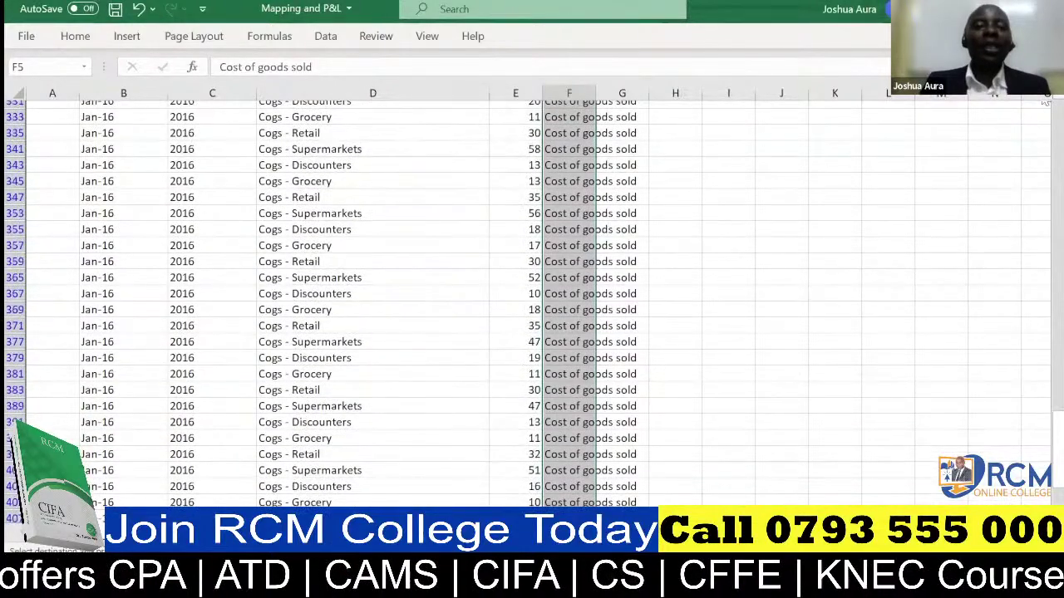
pyautogui.scroll(8, 1045, 102)
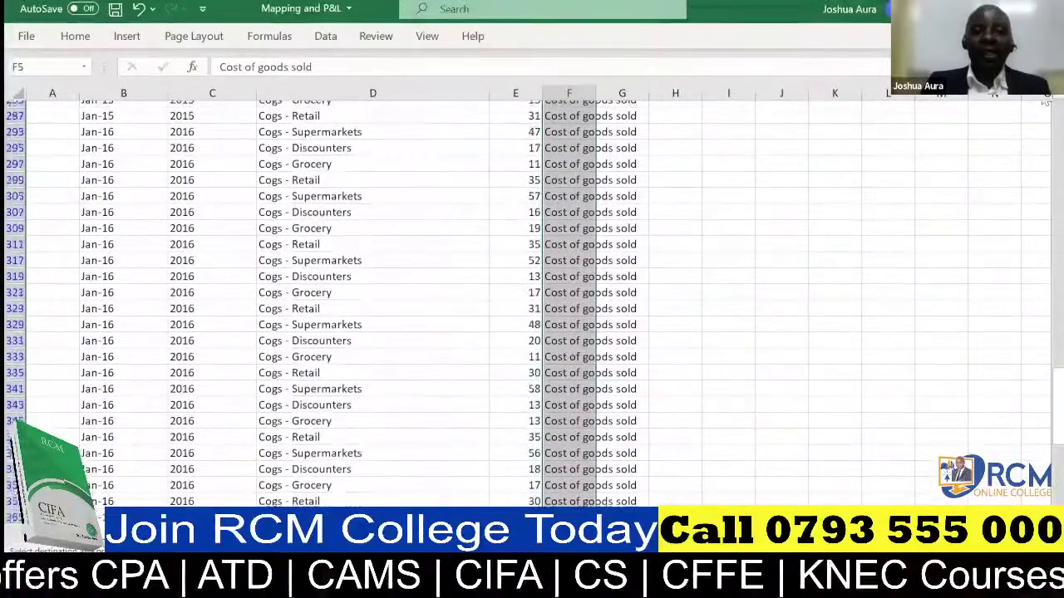
pyautogui.scroll(2, 1045, 116)
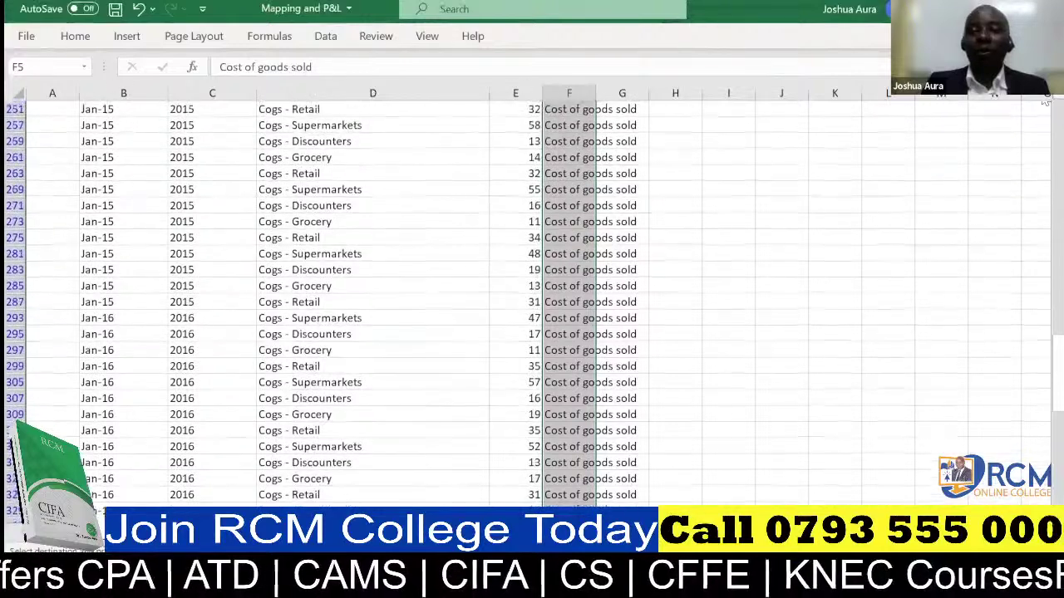
pyautogui.moveTo(1045, 394); pyautogui.dragTo(1044, 86)
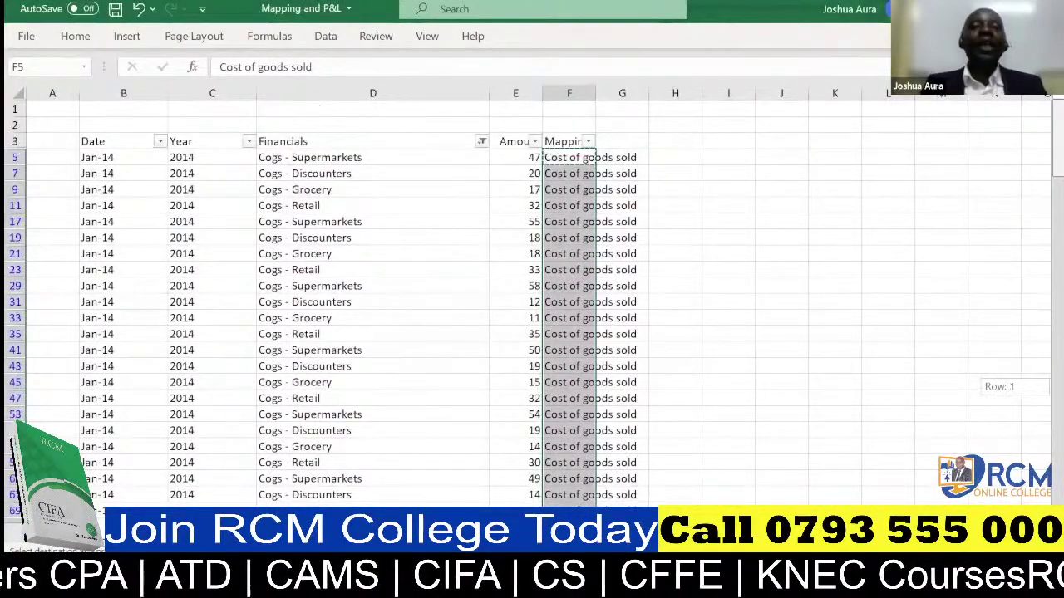
# Filter the Financials column to the entries matching the search text "operating"
pyautogui.click(482, 142)
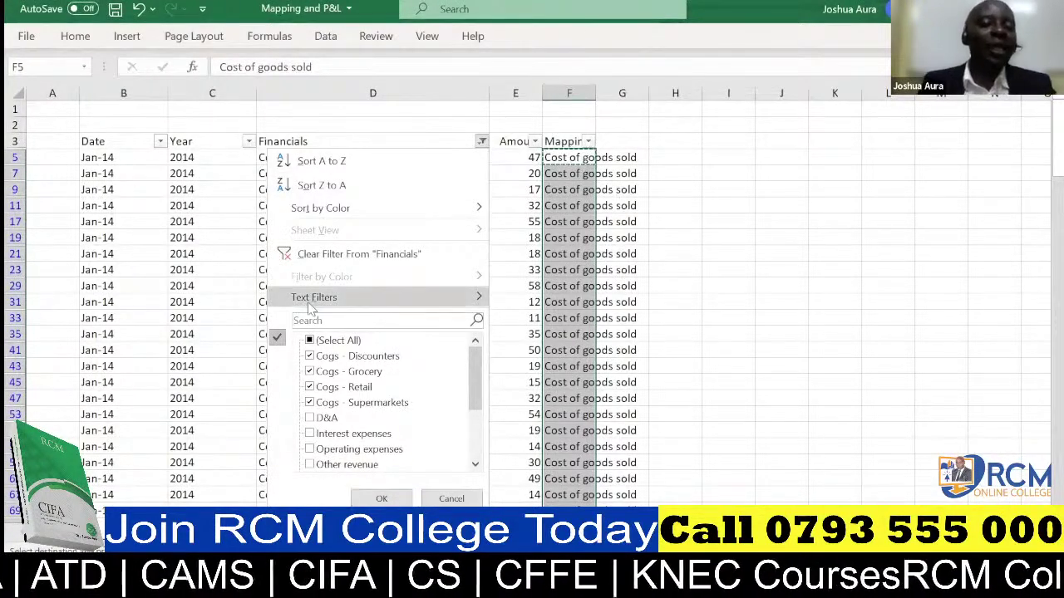
pyautogui.click(334, 322)
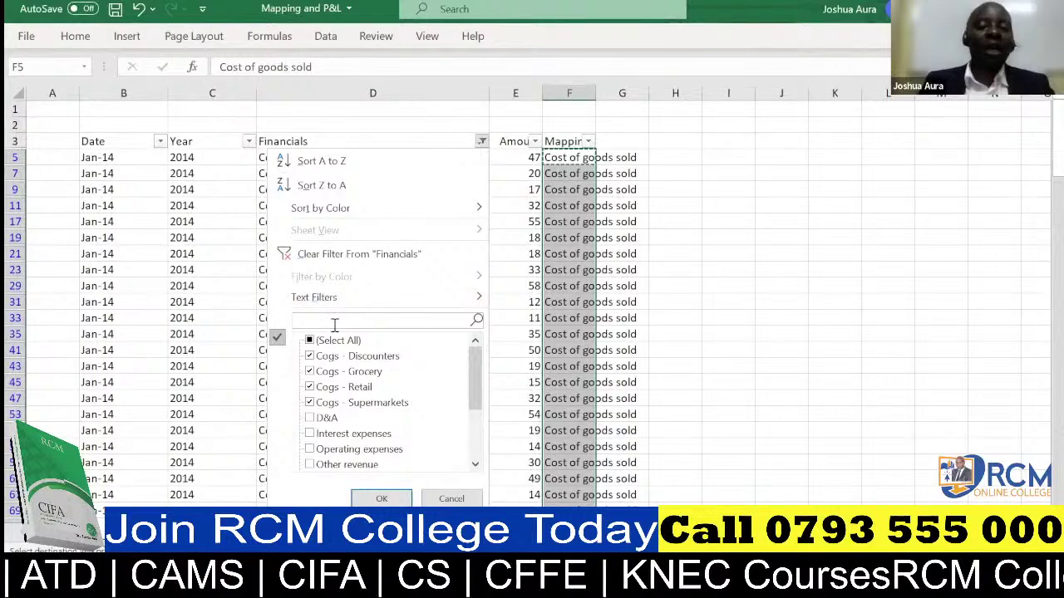
pyautogui.write('operatin')
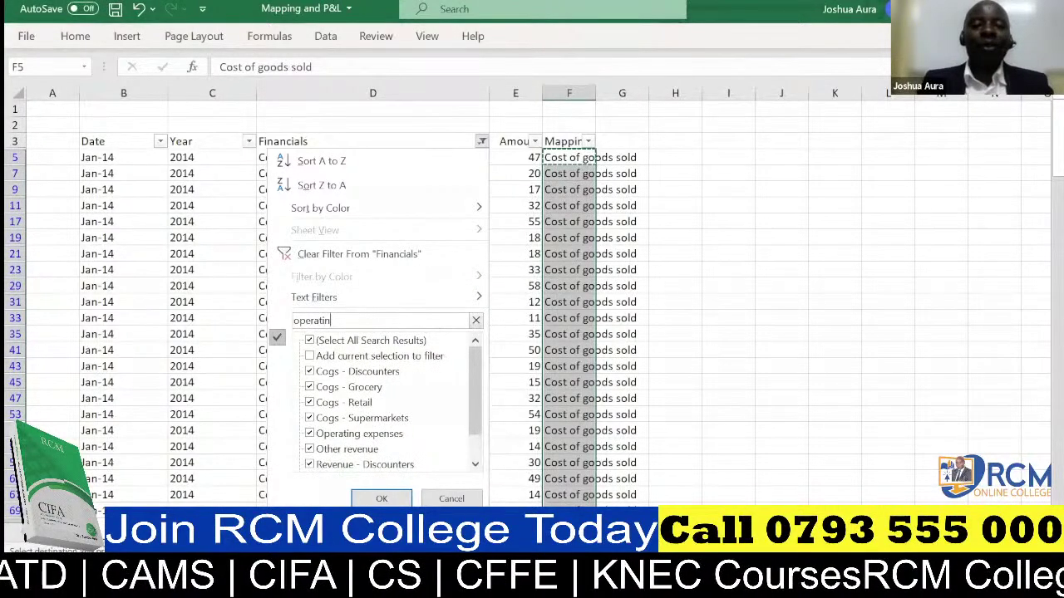
pyautogui.write('g')
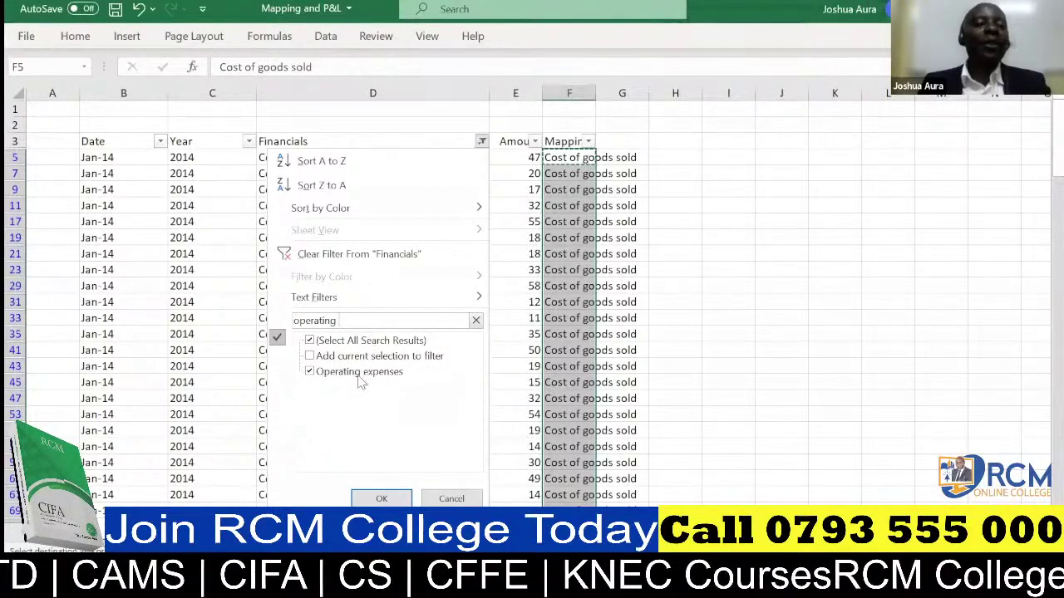
pyautogui.click(381, 499)
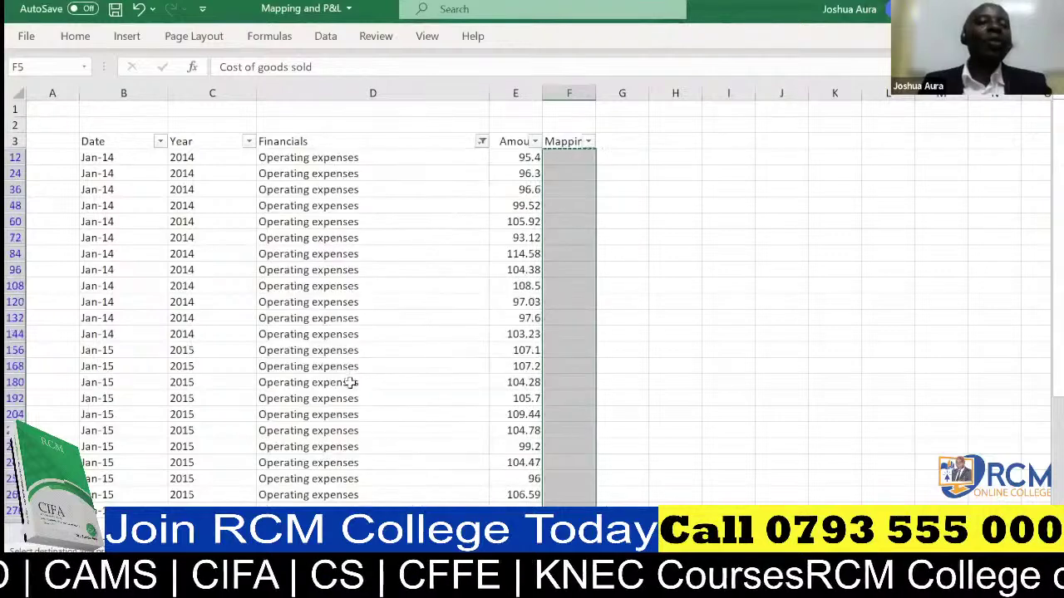
# Enter "Operating expenses" in cell F12 of the Mapping column
pyautogui.click(570, 157)
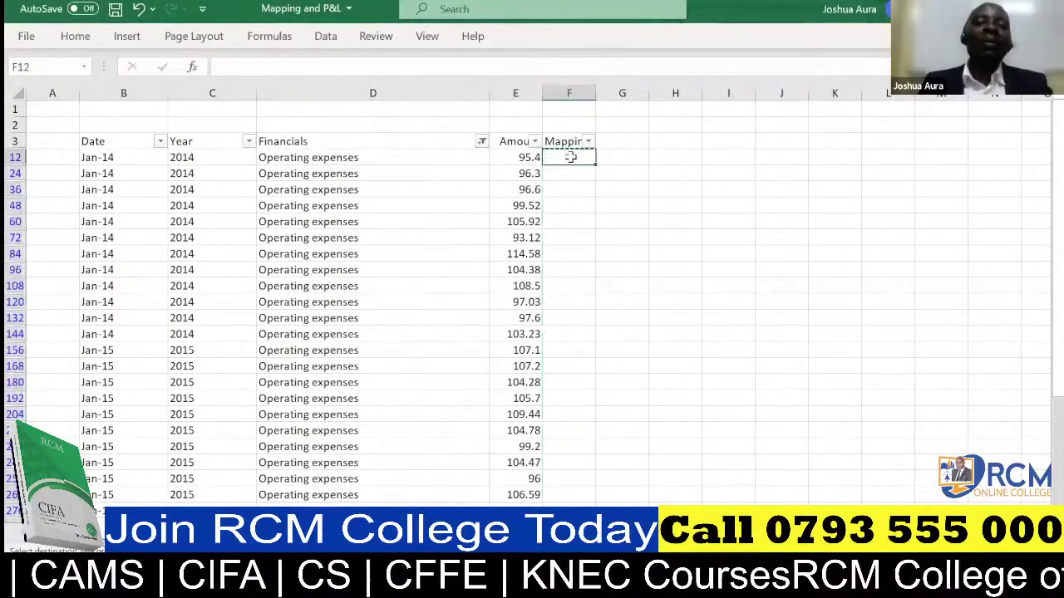
pyautogui.write('Oper')
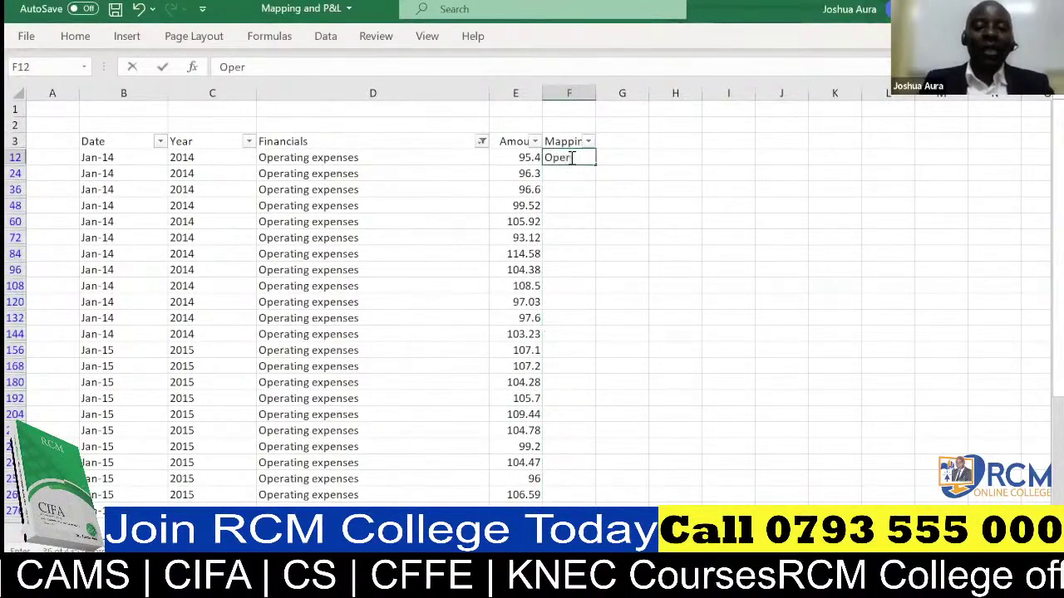
pyautogui.write('ating')
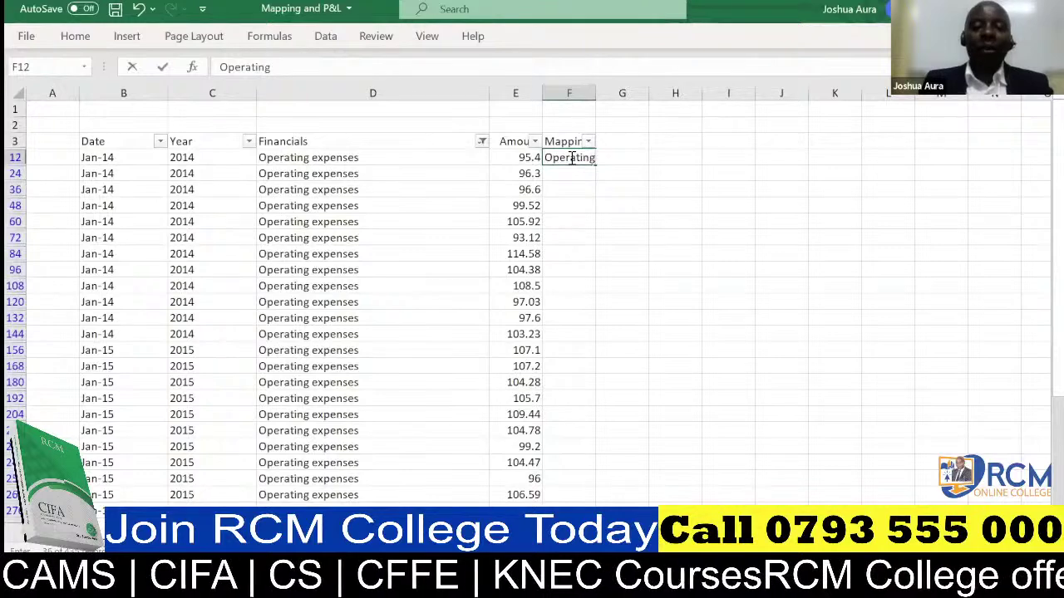
pyautogui.write(' expenses')
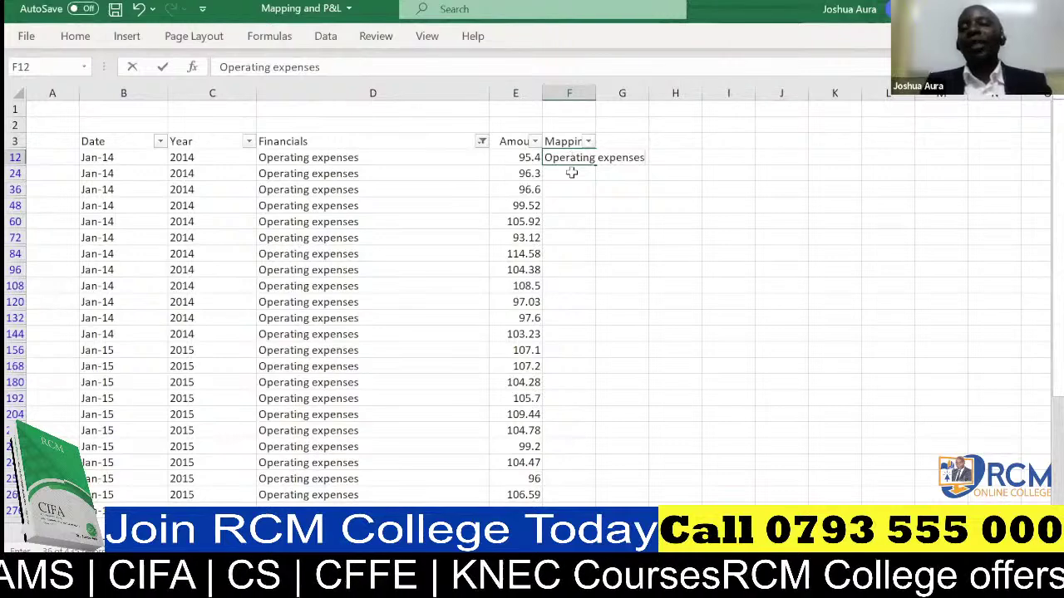
pyautogui.click(572, 173)
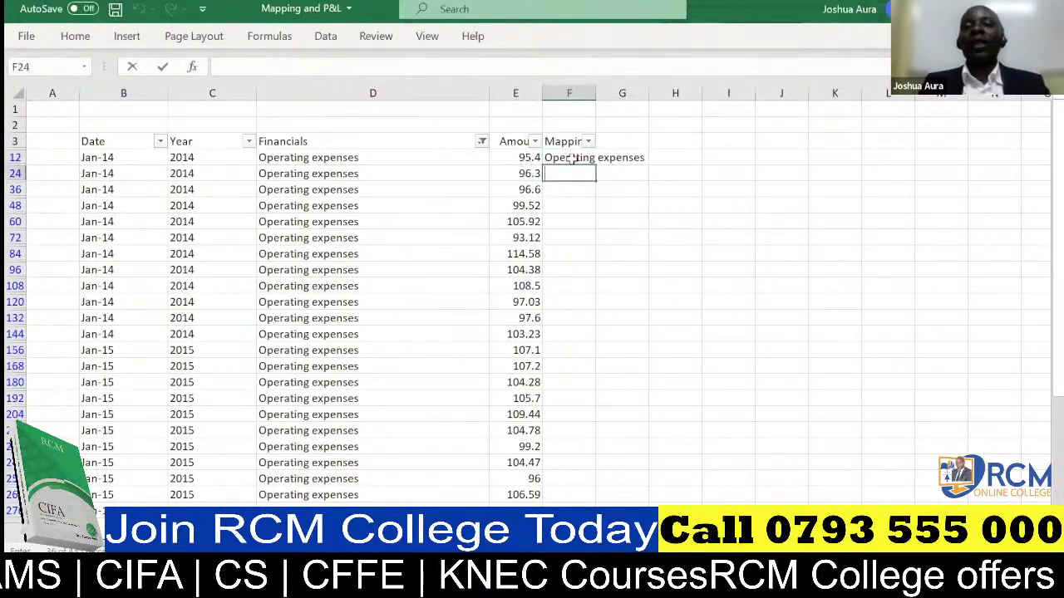
# Copy the "Operating expenses" label from cell F12 into all the filtered Operating expenses rows of the Mapping column
pyautogui.click(572, 160)
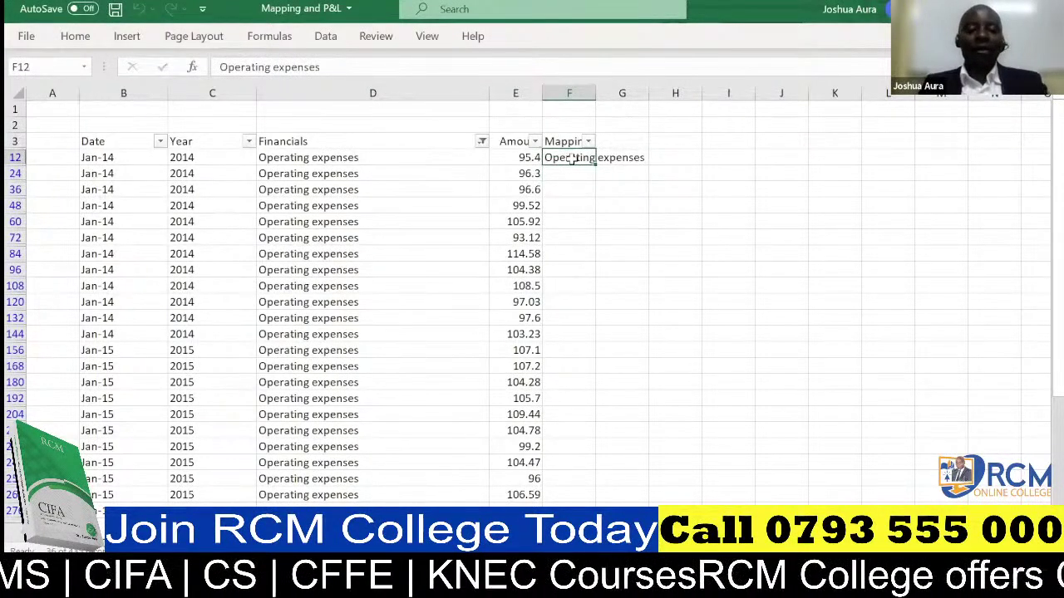
pyautogui.hotkey('ctrl', 'c')
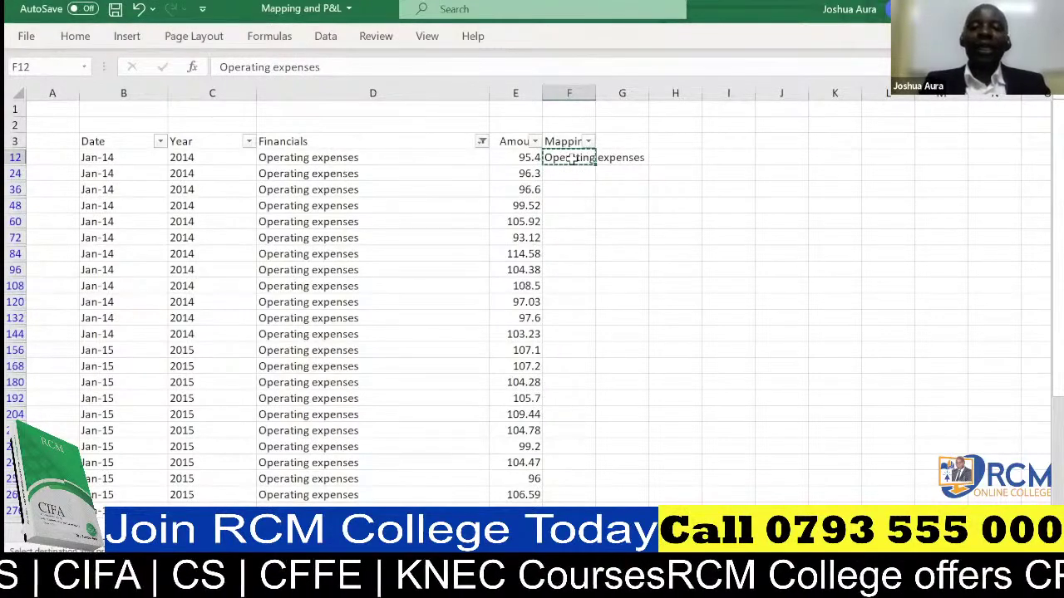
pyautogui.hotkey('ctrl', 'shift', 'Down')
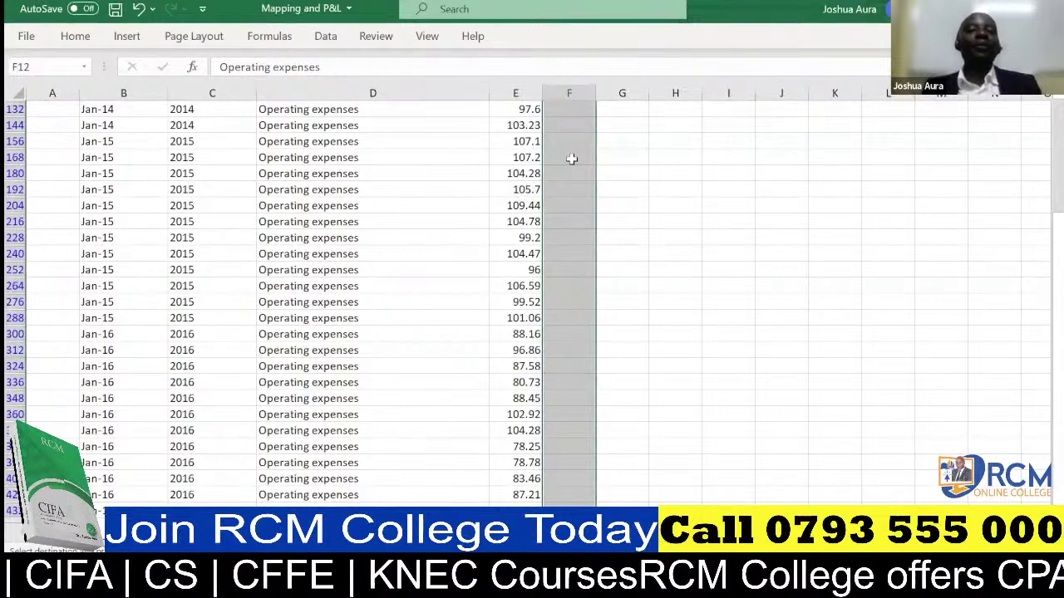
pyautogui.hotkey('ctrl', 'v')
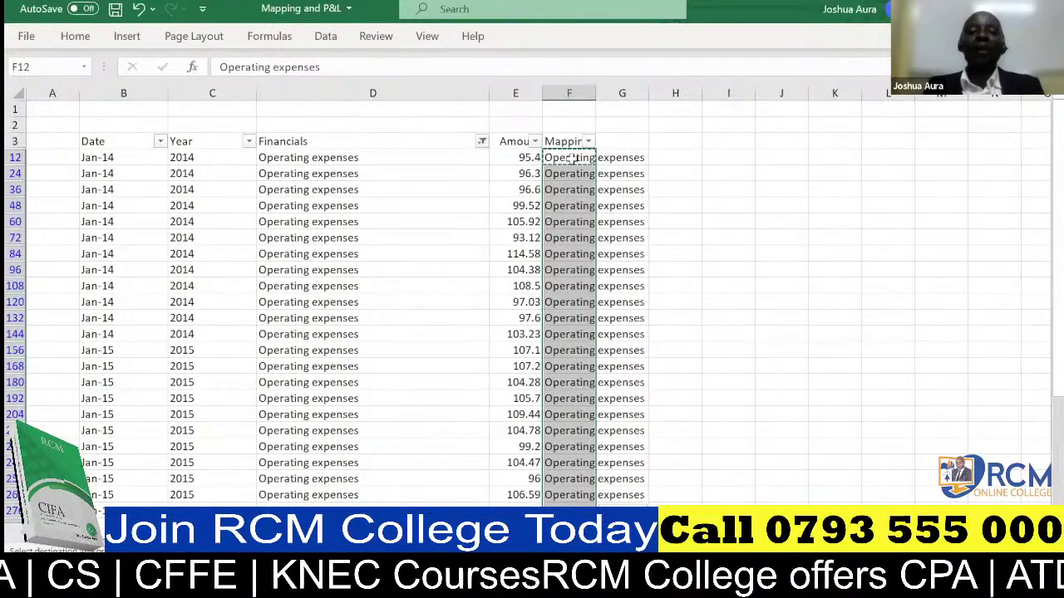
# Filter the Financials column to the entries matching the search text "d&A"
pyautogui.click(482, 142)
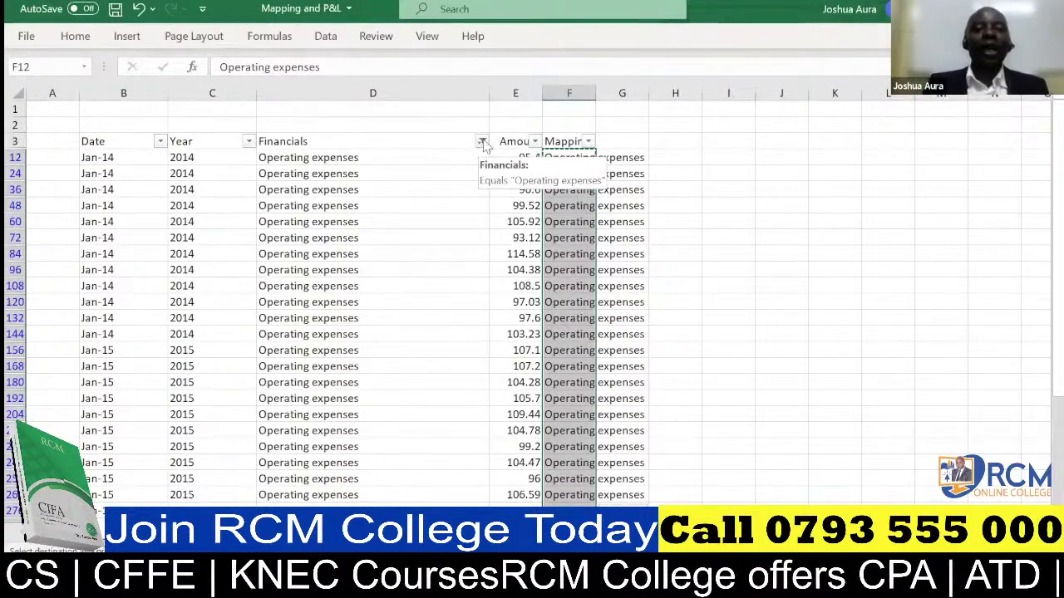
pyautogui.click(422, 320)
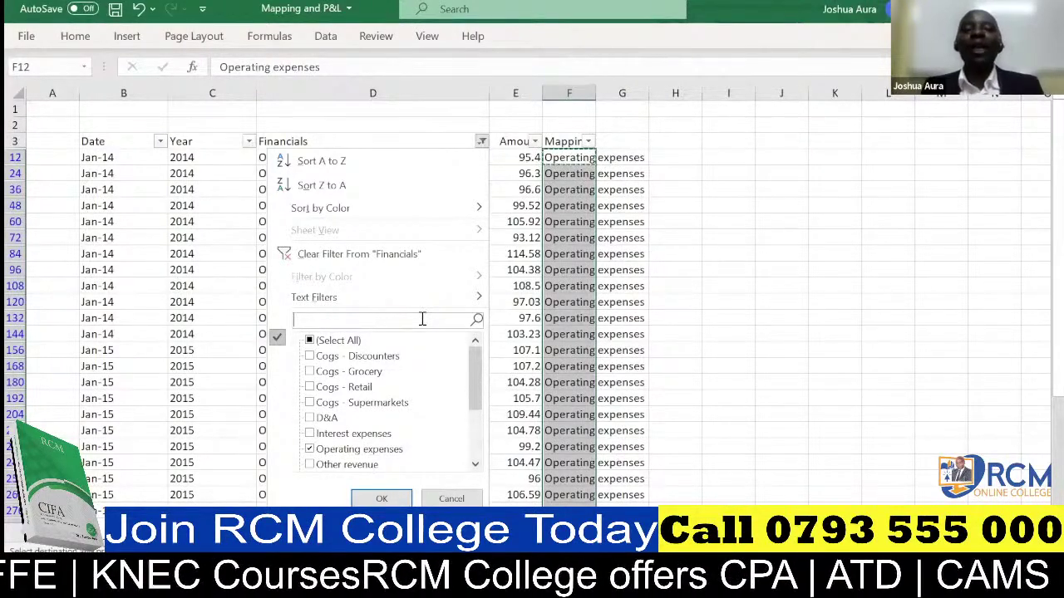
pyautogui.write('d')
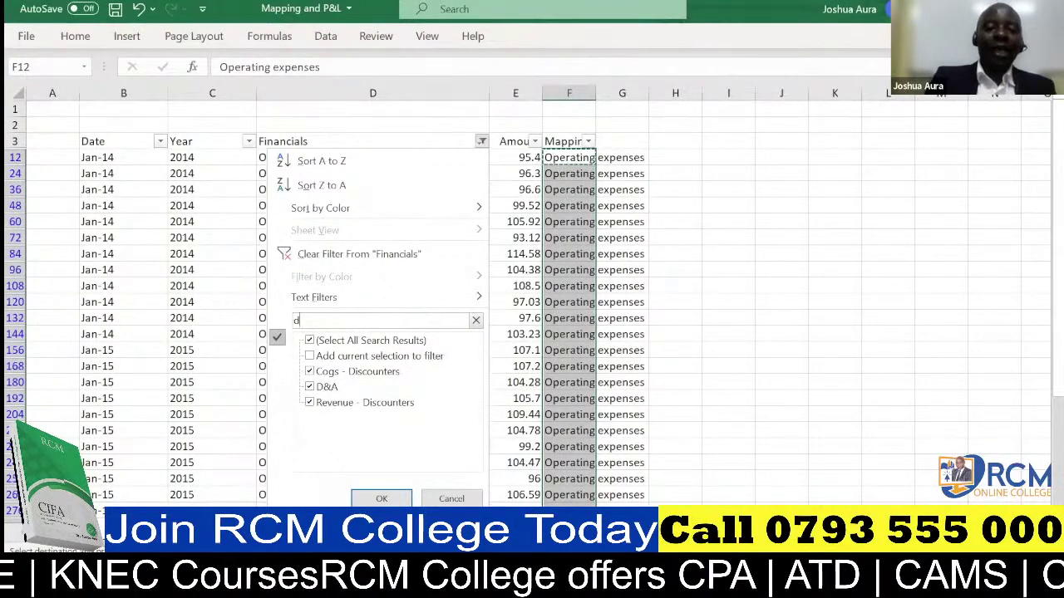
pyautogui.write('&A')
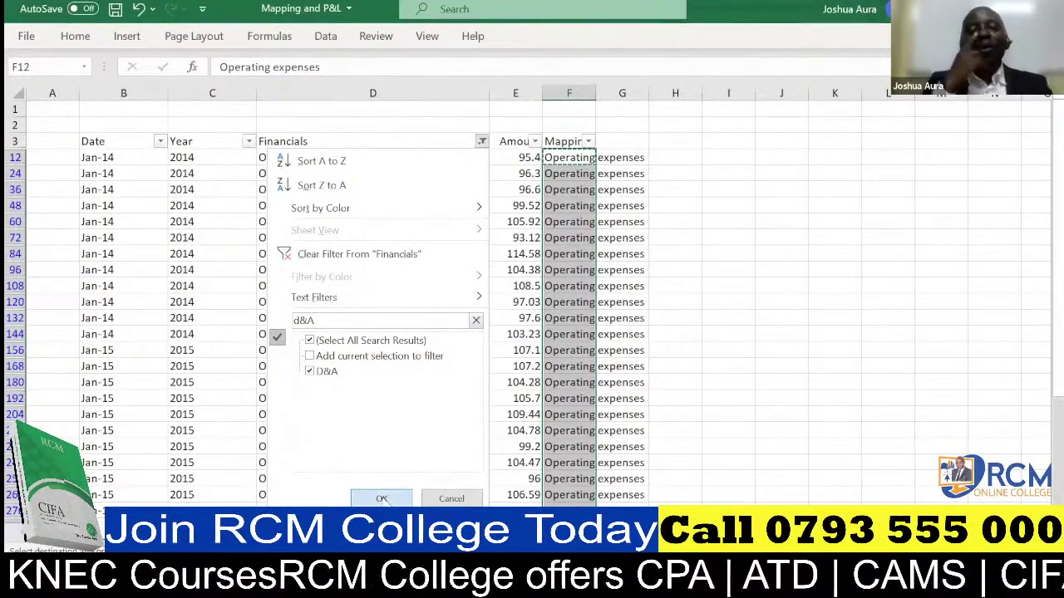
pyautogui.click(382, 499)
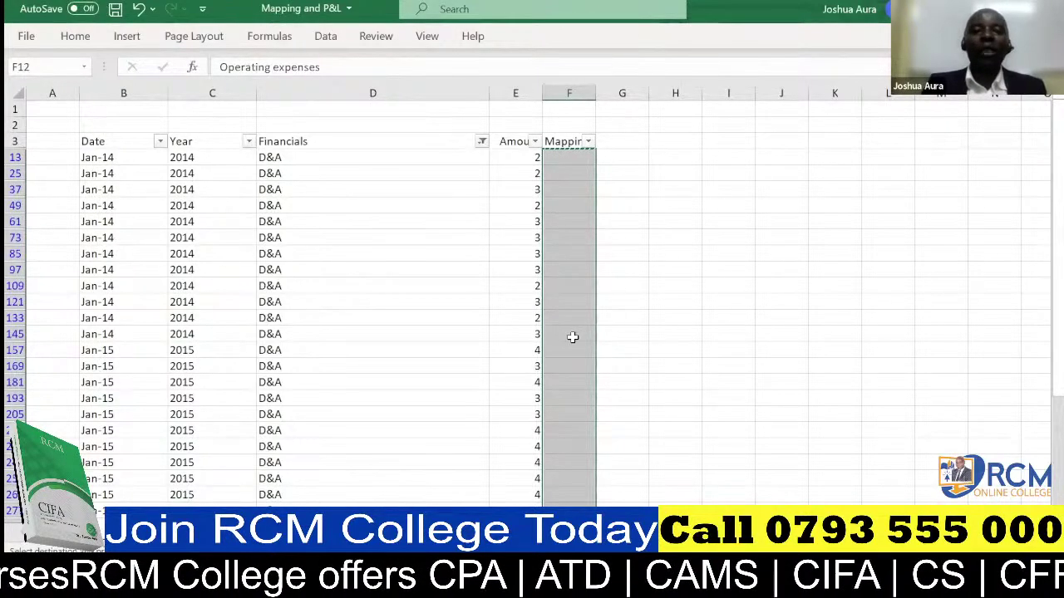
# Enter "Depreciation and Armotization" in cell F13 of the Mapping column
pyautogui.click(566, 154)
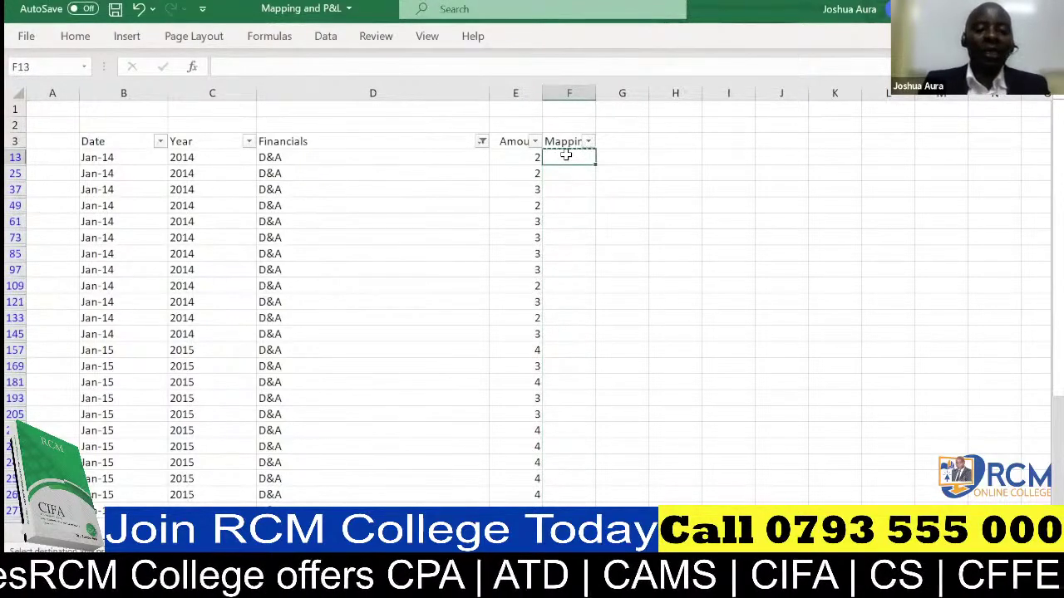
pyautogui.write('Depre')
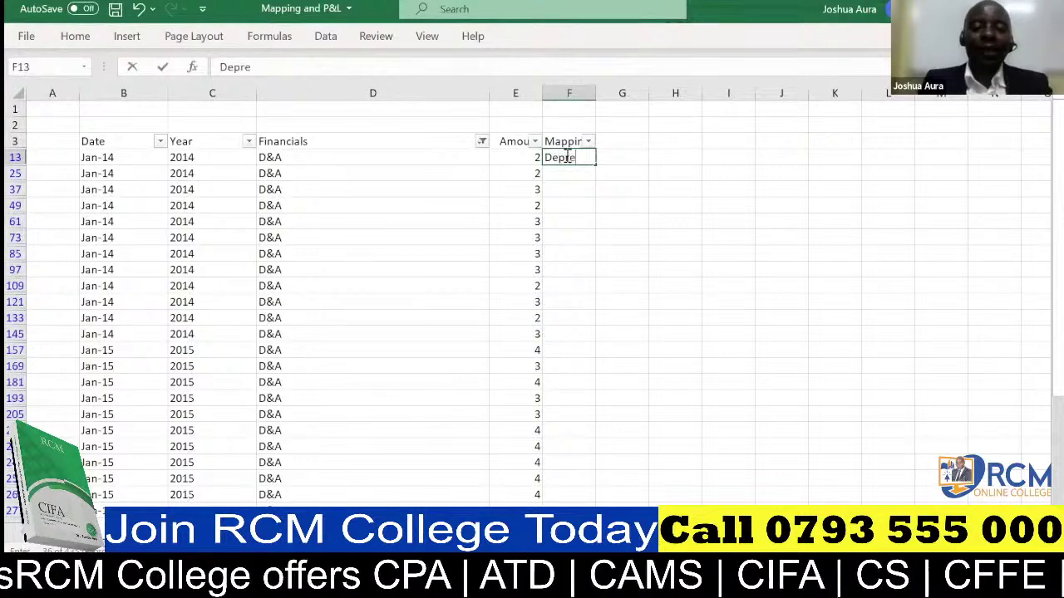
pyautogui.write('ciati')
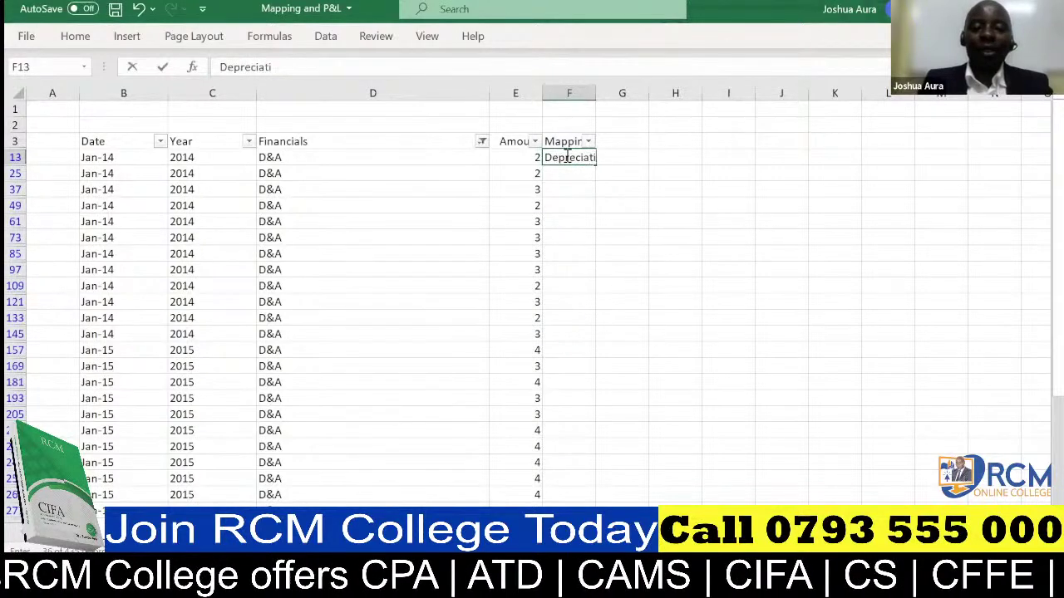
pyautogui.write('on and Armoti')
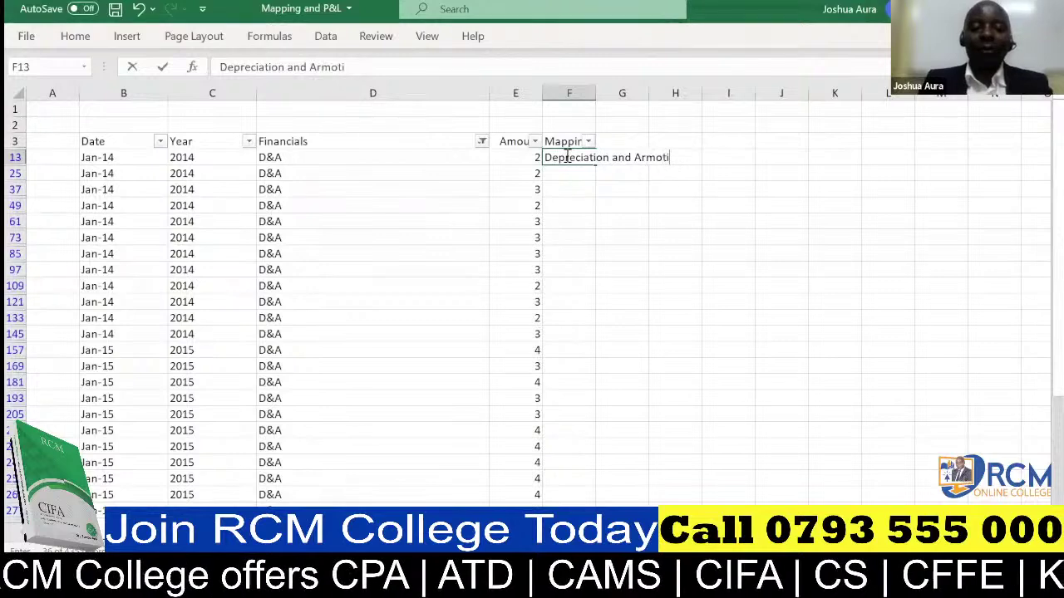
pyautogui.write('zation')
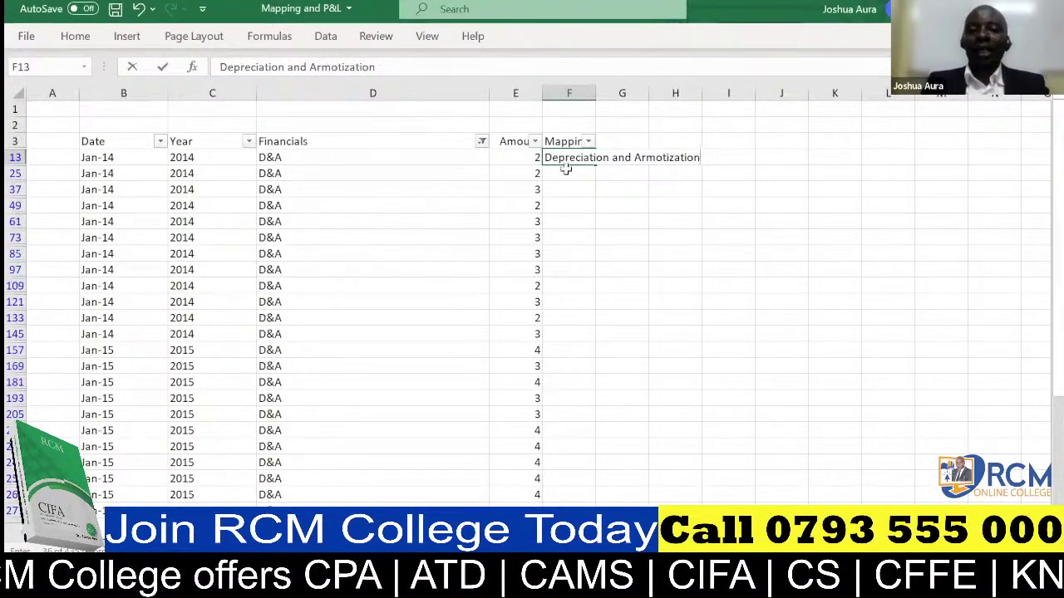
pyautogui.press('Return')
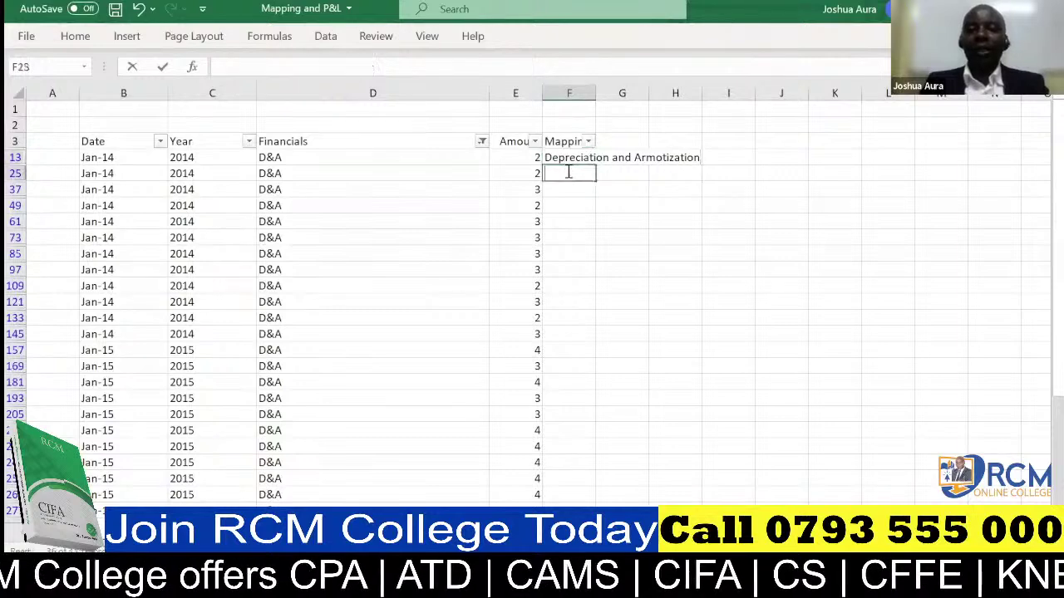
# Copy the "Depreciation and Armotization" label from cell F13 into all the filtered D&A rows of the Mapping column
pyautogui.click(568, 158)
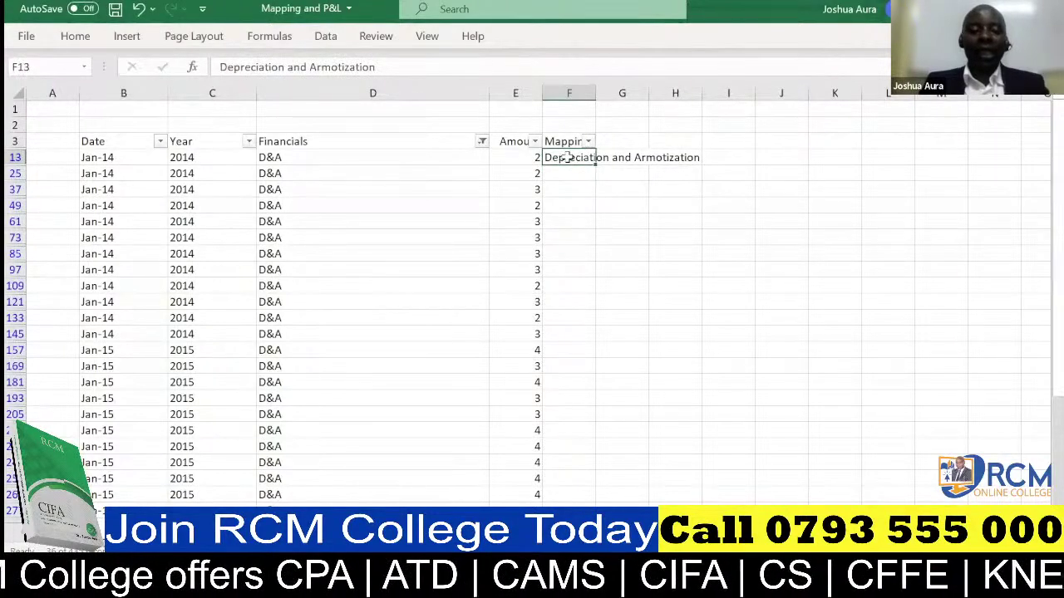
pyautogui.hotkey('ctrl', 'c')
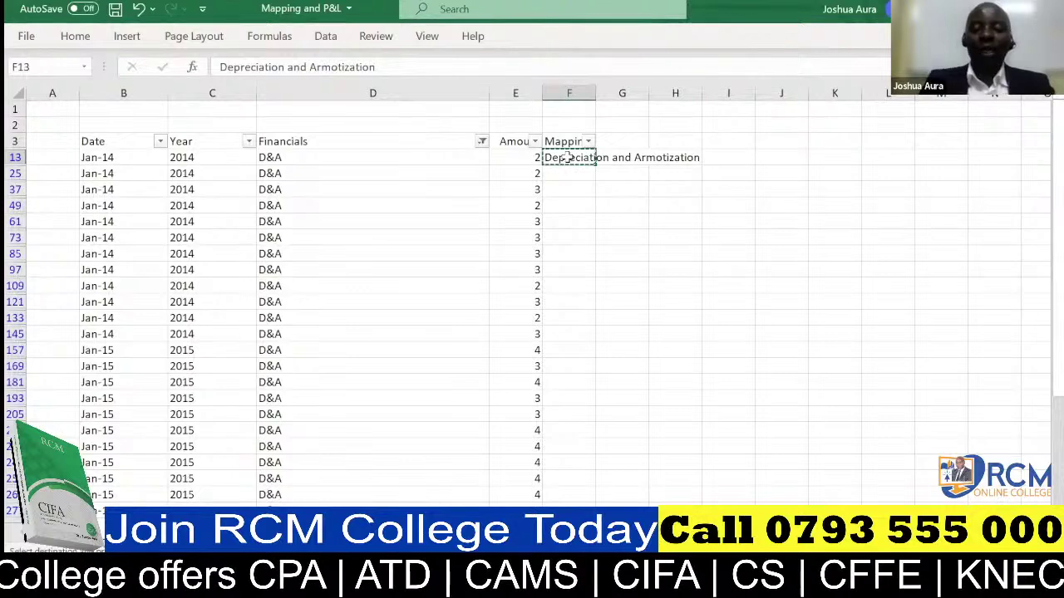
pyautogui.hotkey('ctrl', 'shift', 'Down')
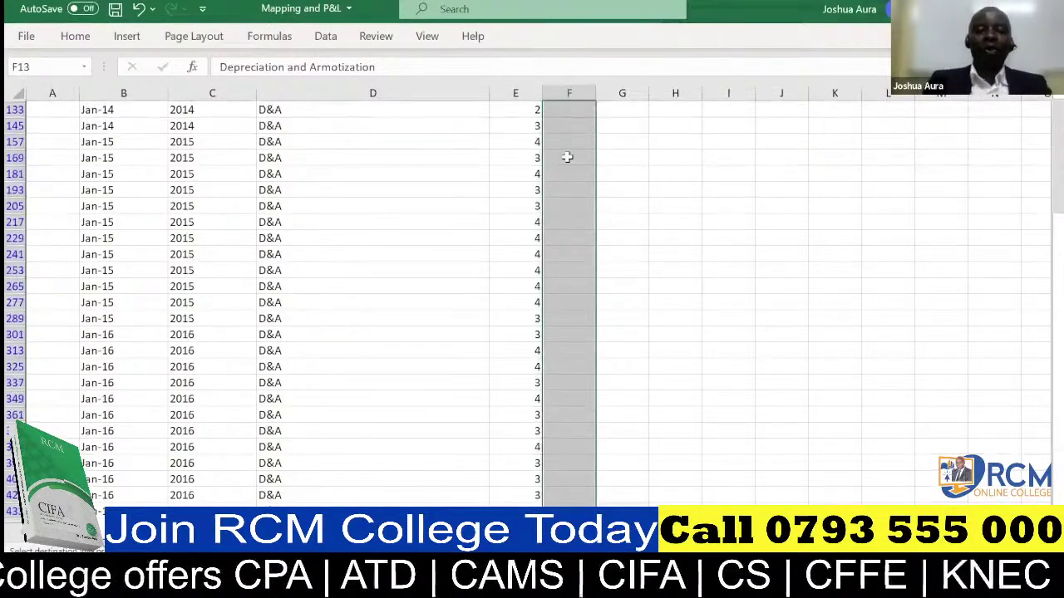
pyautogui.hotkey('ctrl', 'v')
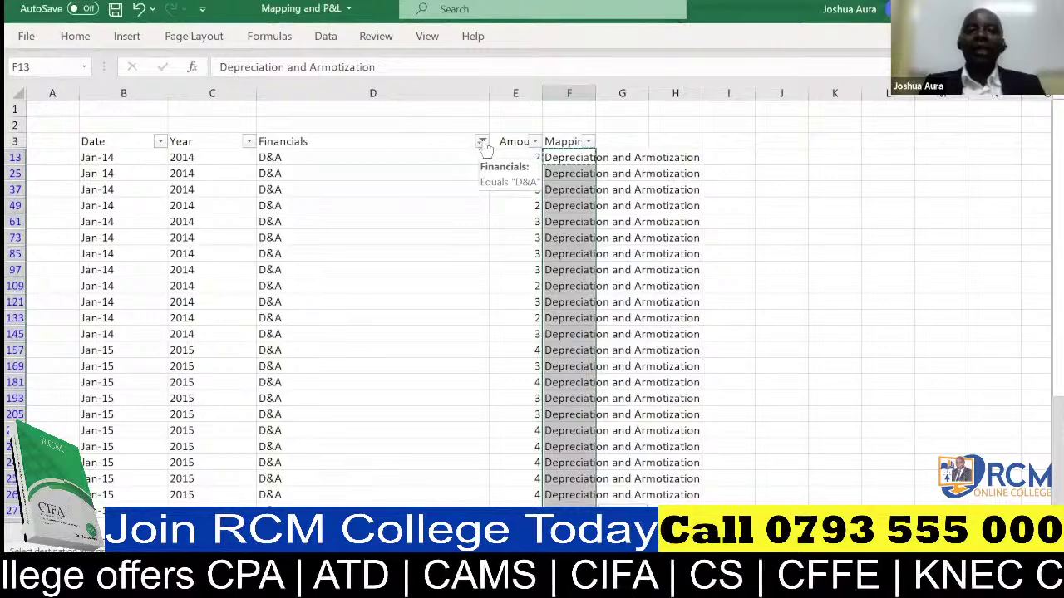
# Filter the Financials column to the entries matching the search text "inter"
pyautogui.click(481, 142)
pyautogui.click(400, 321)
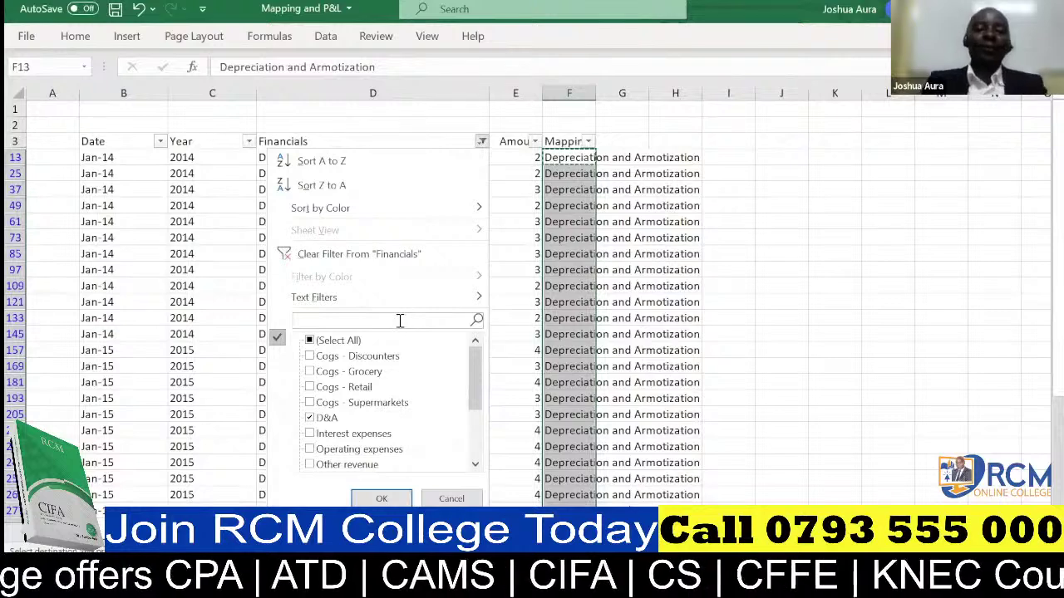
pyautogui.write('in')
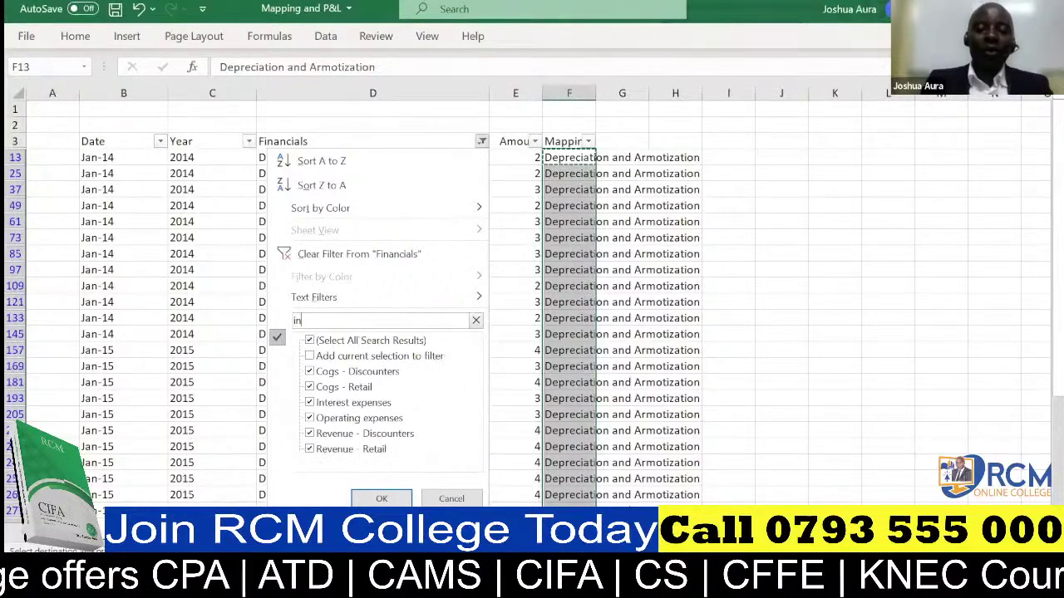
pyautogui.write('ter')
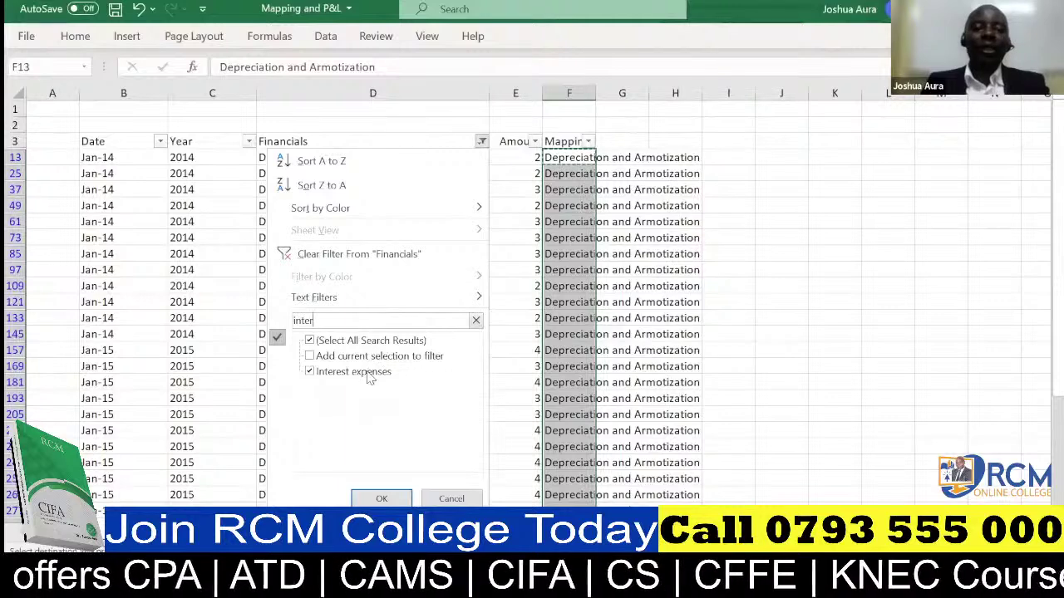
pyautogui.click(381, 499)
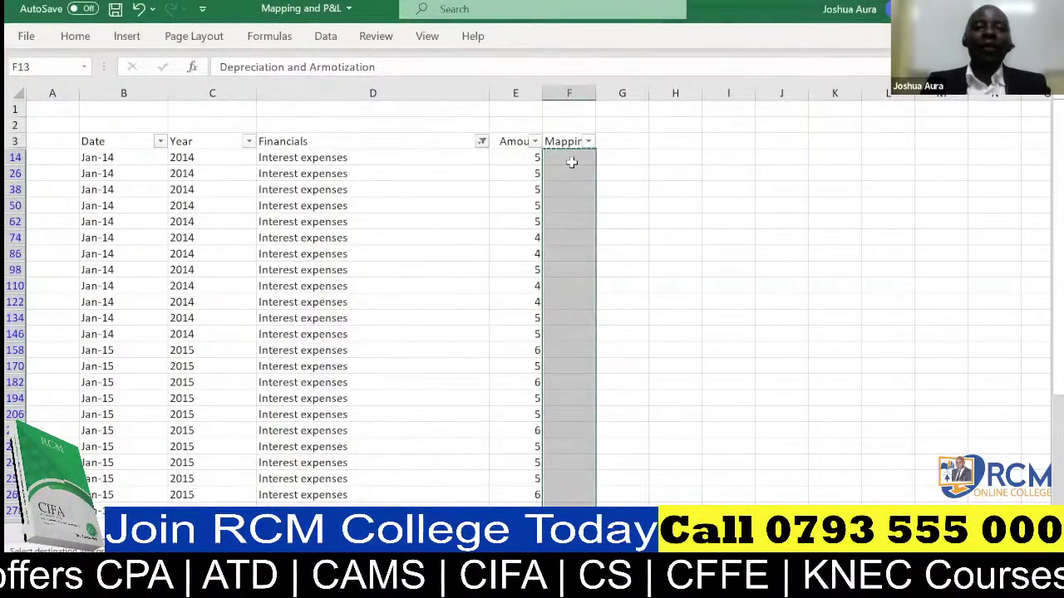
# Enter "Interest expense" in cell F14 of the Mapping column
pyautogui.click(572, 162)
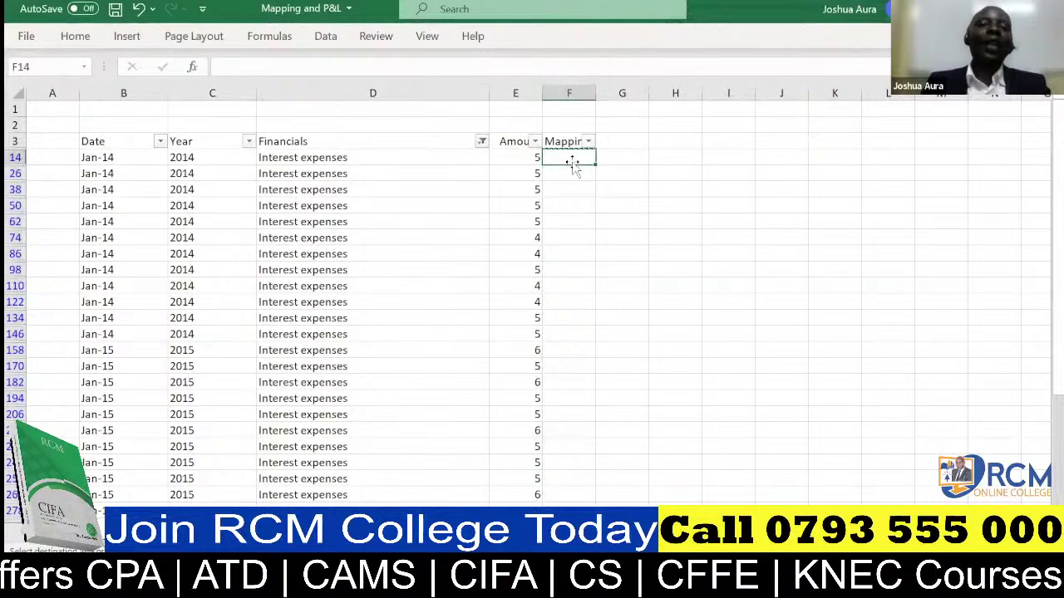
pyautogui.write('I')
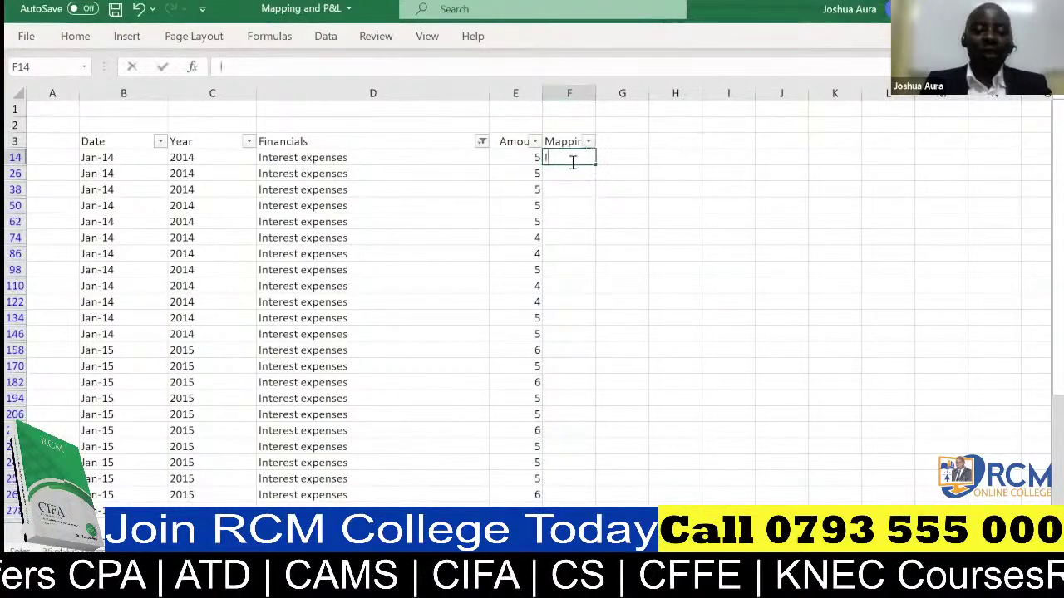
pyautogui.write('nters')
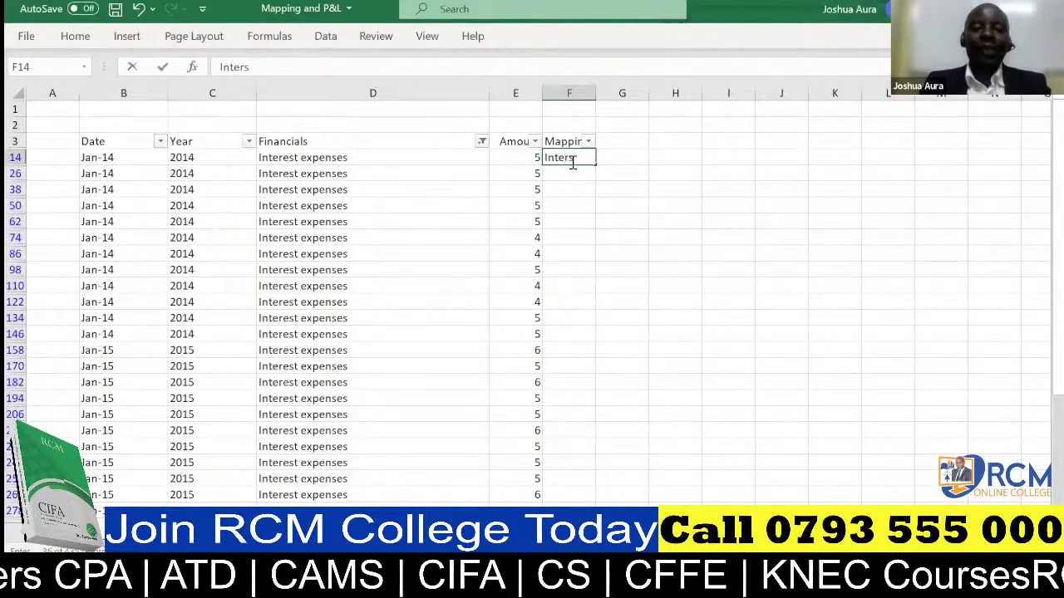
pyautogui.press('BackSpace')
pyautogui.write('est')
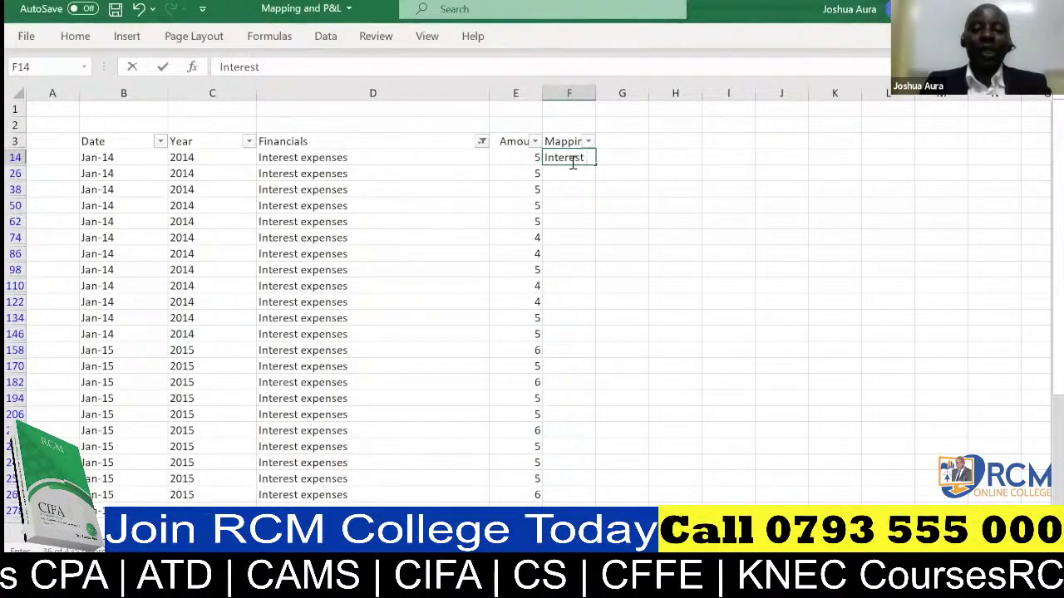
pyautogui.write(' expense')
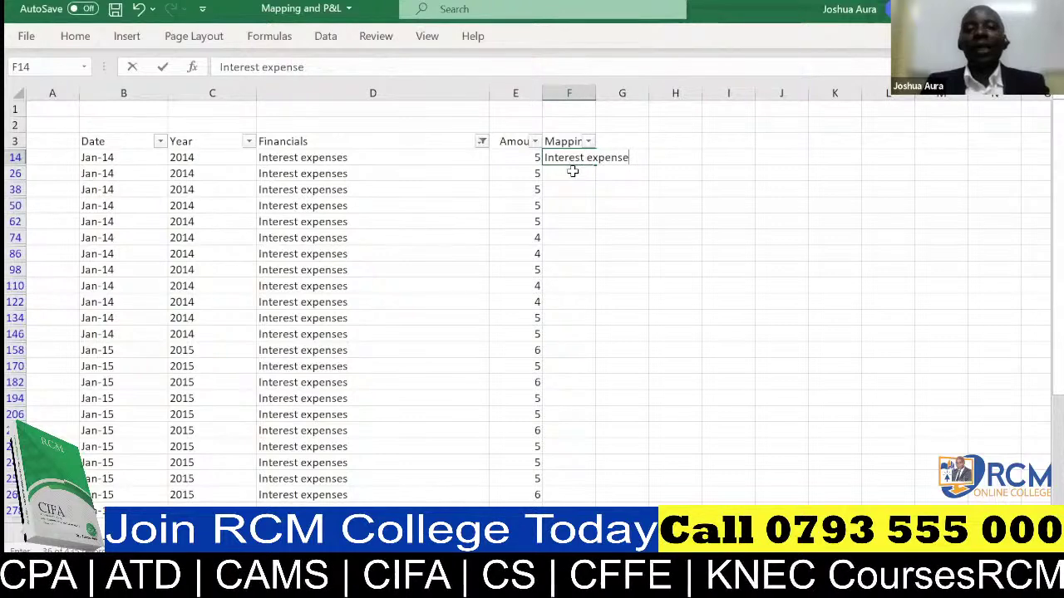
pyautogui.click(572, 171)
# Copy the "Interest expense" label from cell F14 into all the filtered interest rows of the Mapping column
pyautogui.click(573, 160)
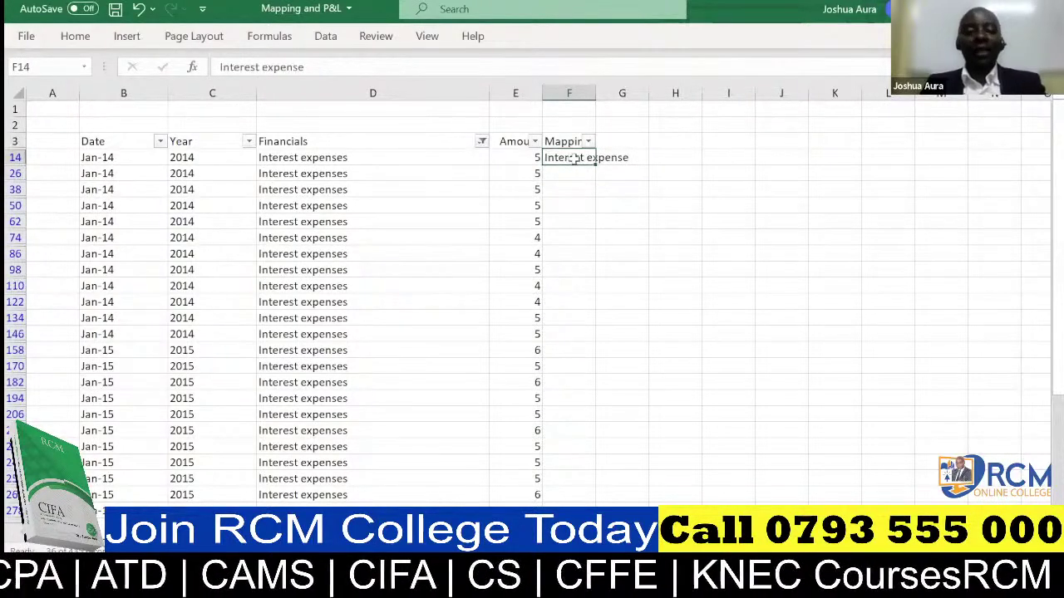
pyautogui.hotkey('ctrl', 'c')
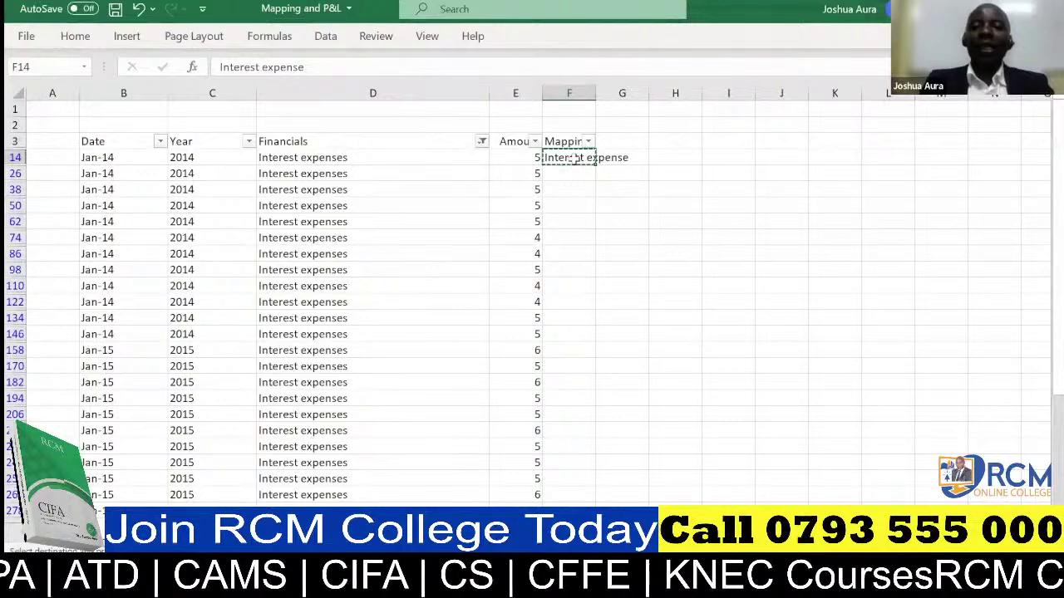
pyautogui.hotkey('ctrl', 'shift', 'Down')
pyautogui.hotkey('ctrl', 'v')
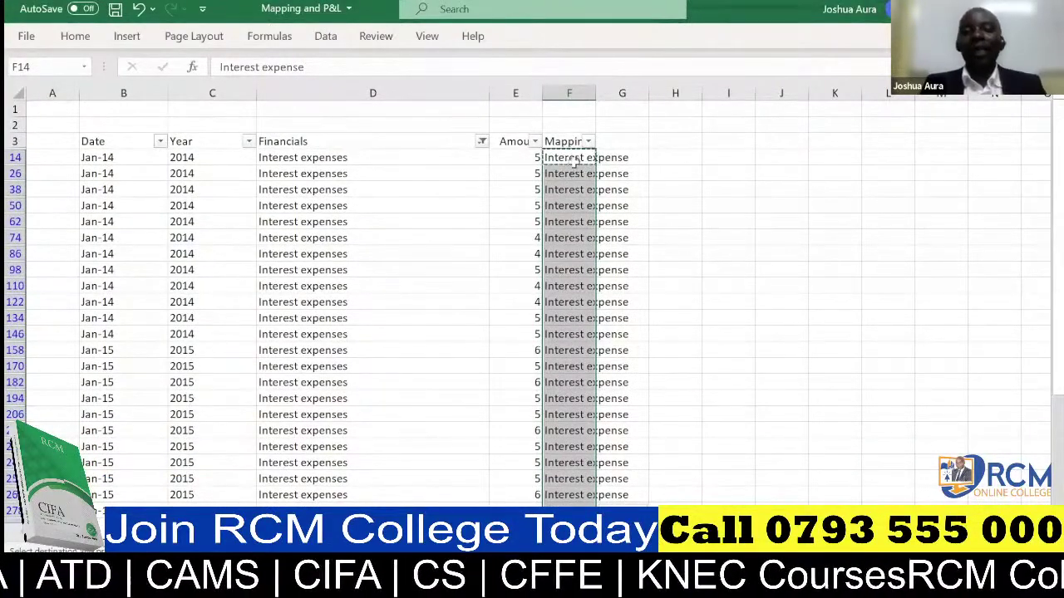
# Filter the Financials column to the entries matching the search text "tax"
pyautogui.click(481, 142)
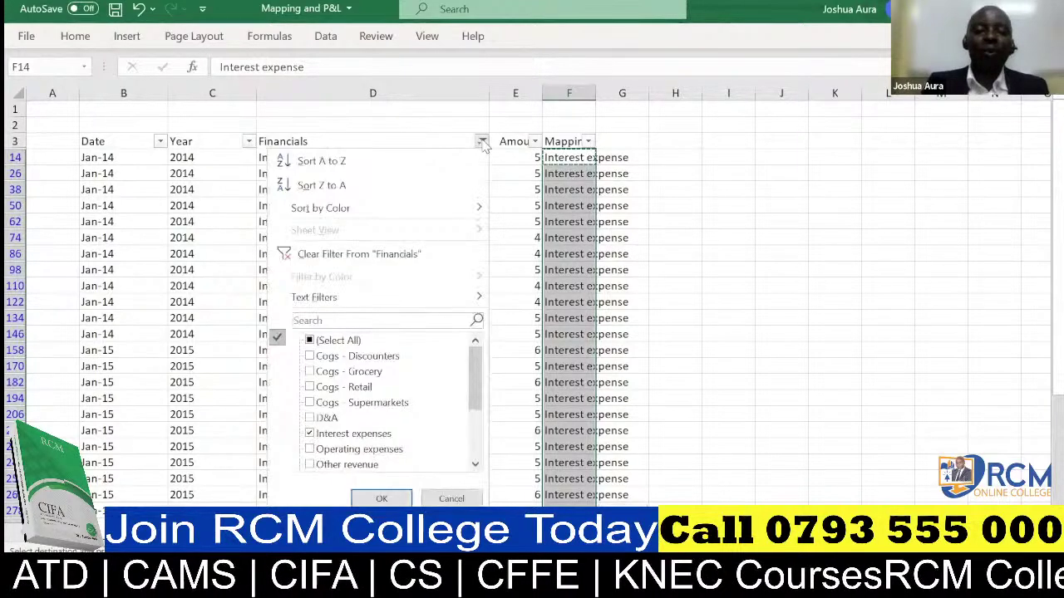
pyautogui.click(399, 320)
pyautogui.write('ta')
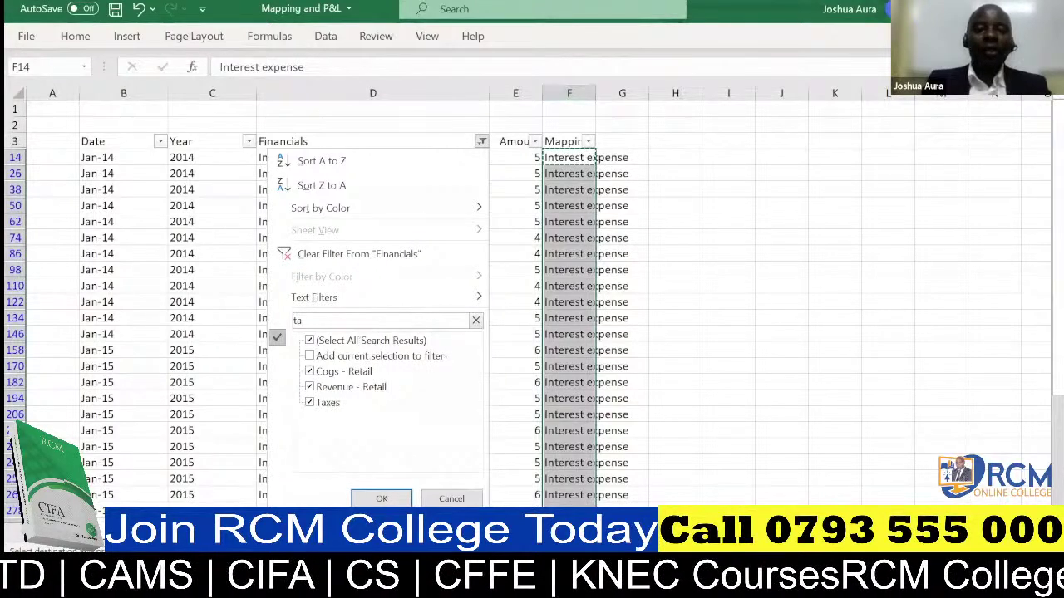
pyautogui.write('x')
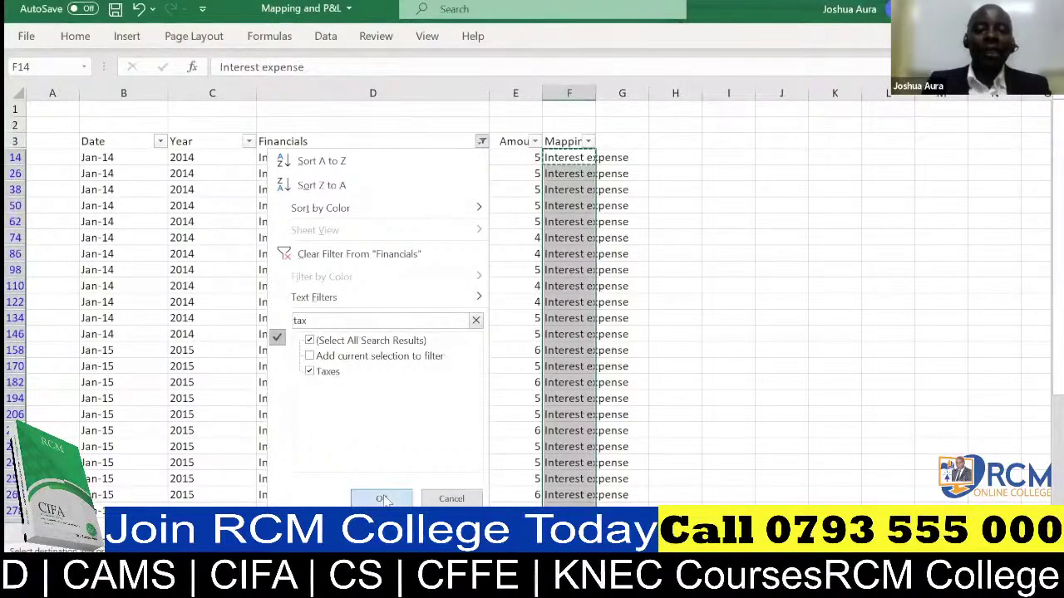
pyautogui.click(384, 499)
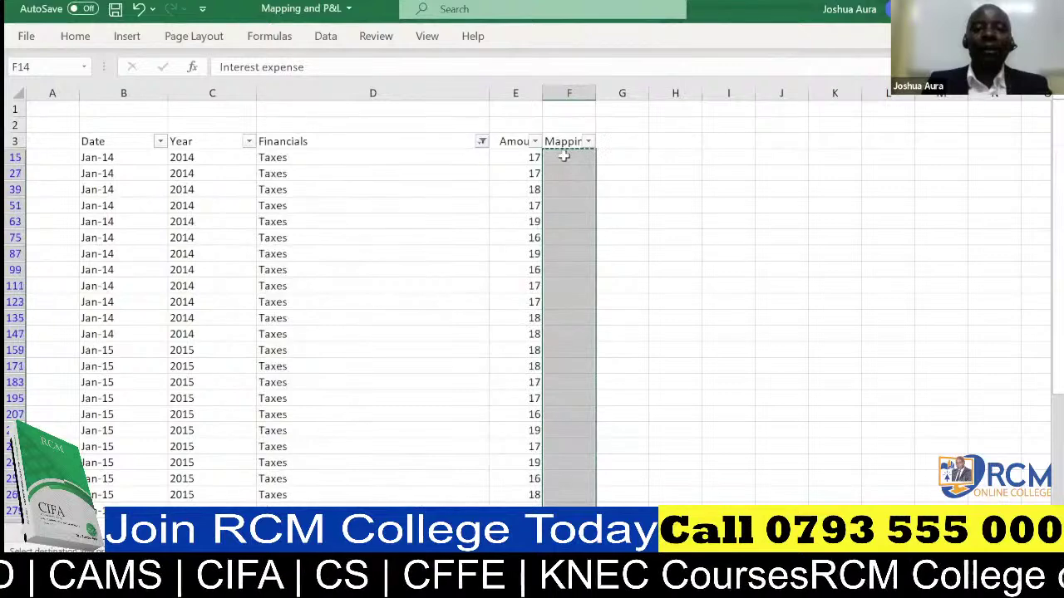
# Enter "Taxes" in cell F15 of the Mapping column
pyautogui.click(565, 156)
pyautogui.write('Ta')
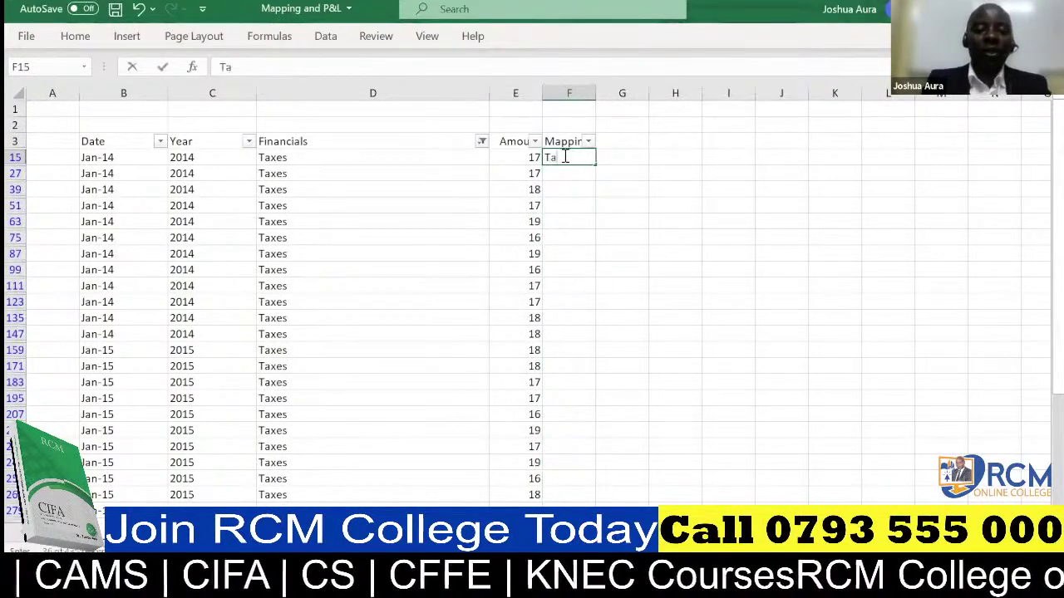
pyautogui.write('xes')
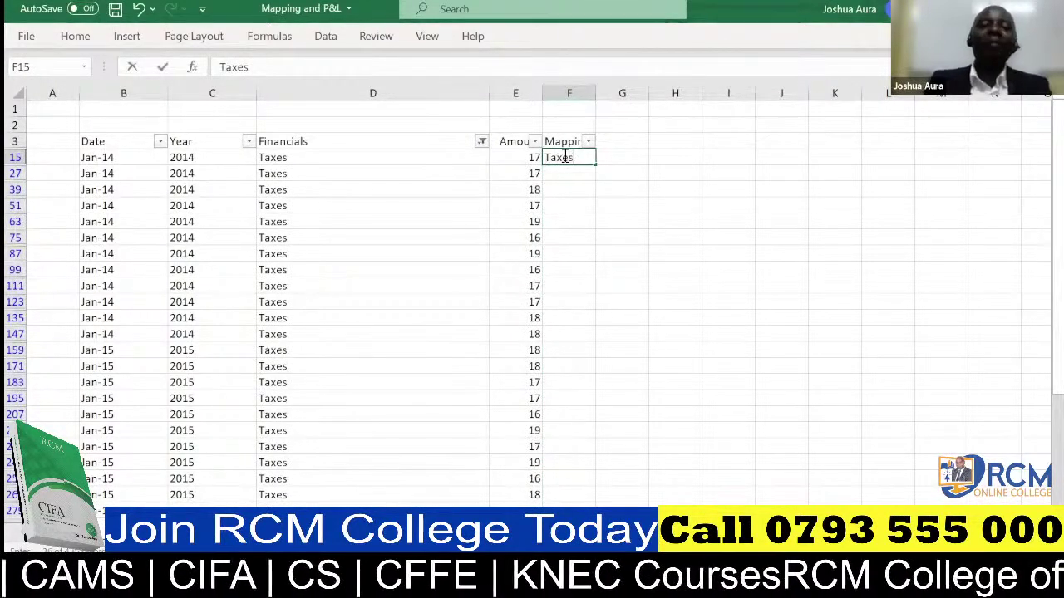
pyautogui.click(617, 160)
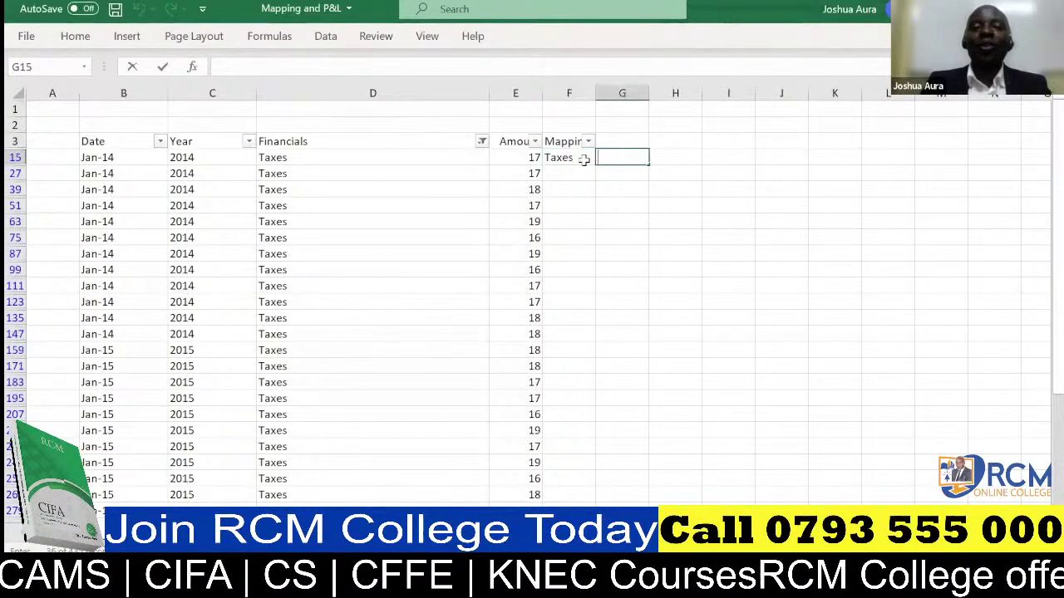
# Copy the "Taxes" label from cell F15 into all the filtered tax rows of the Mapping column
pyautogui.click(584, 160)
pyautogui.hotkey('ctrl', 'c')
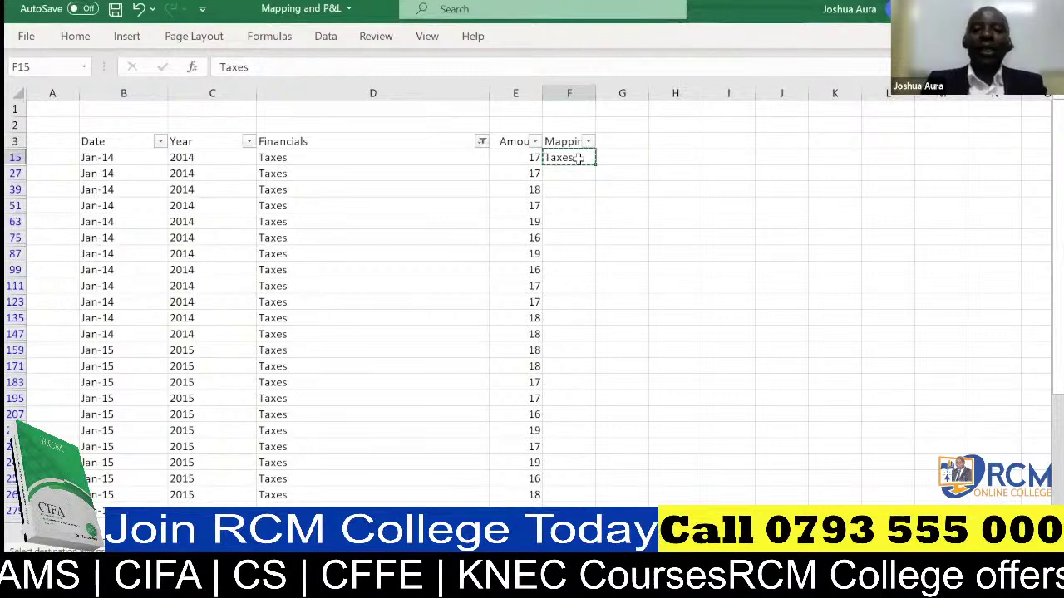
pyautogui.hotkey('ctrl', 'shift', 'Down')
pyautogui.hotkey('ctrl', 'v')
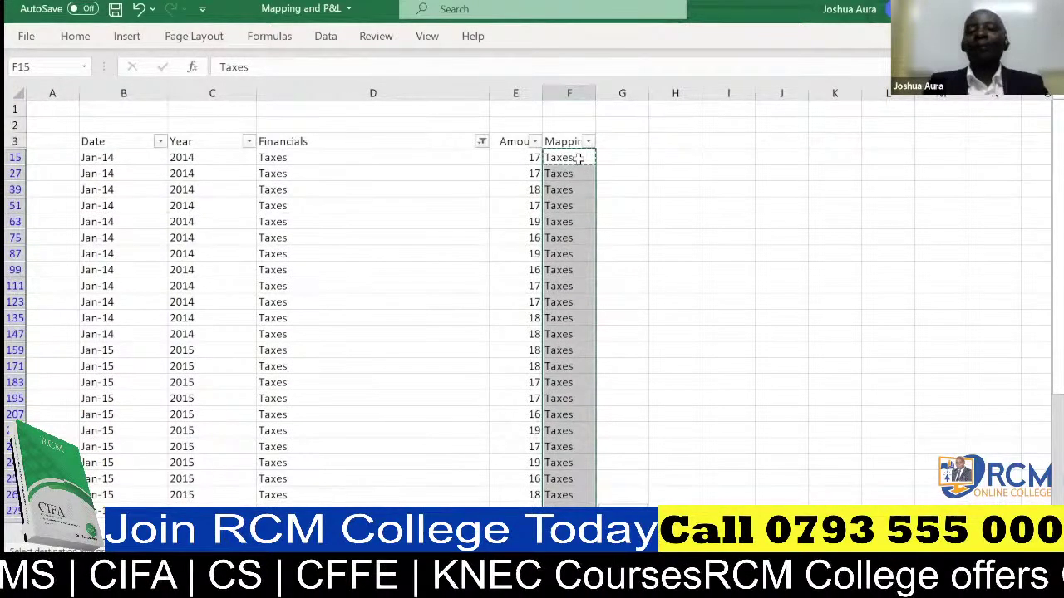
# Reset the Financials filter to select all entries so every row of the data is shown
pyautogui.click(481, 143)
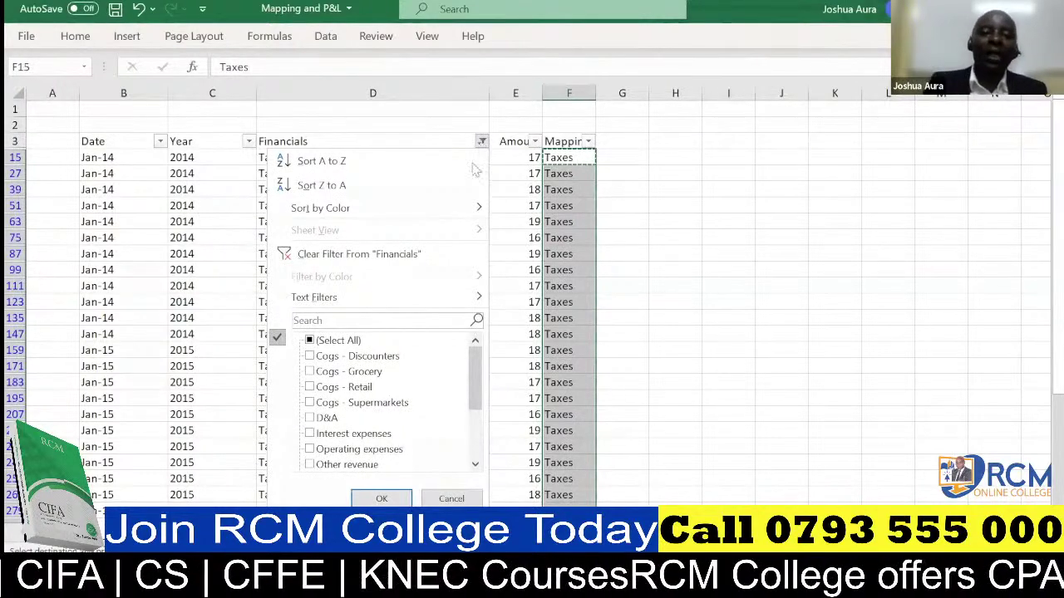
pyautogui.click(353, 342)
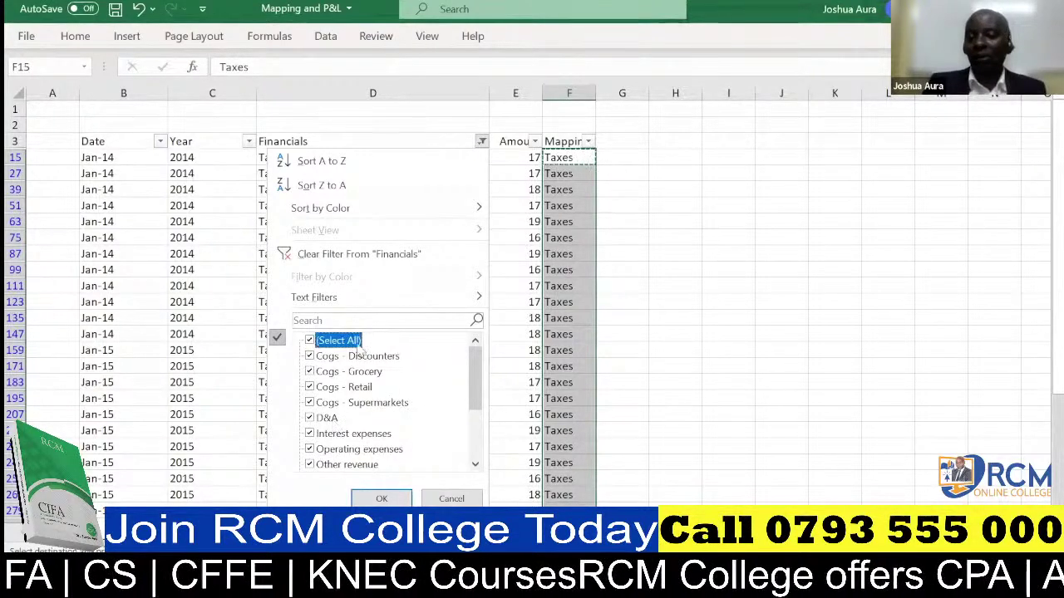
pyautogui.click(383, 499)
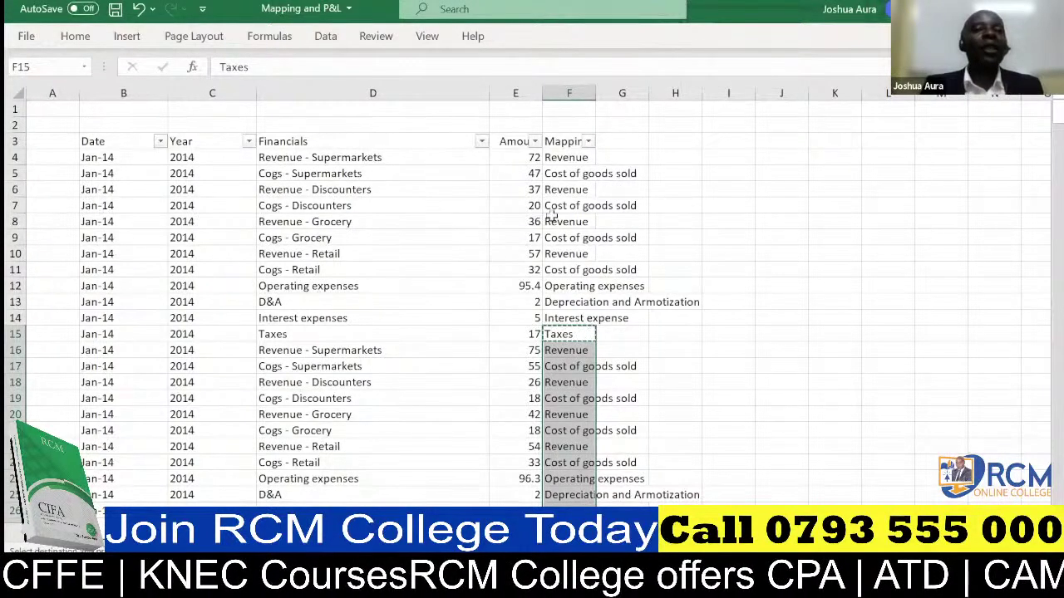
# Copy all the Mapping column labels from cell F4 down to the last data row
pyautogui.click(566, 158)
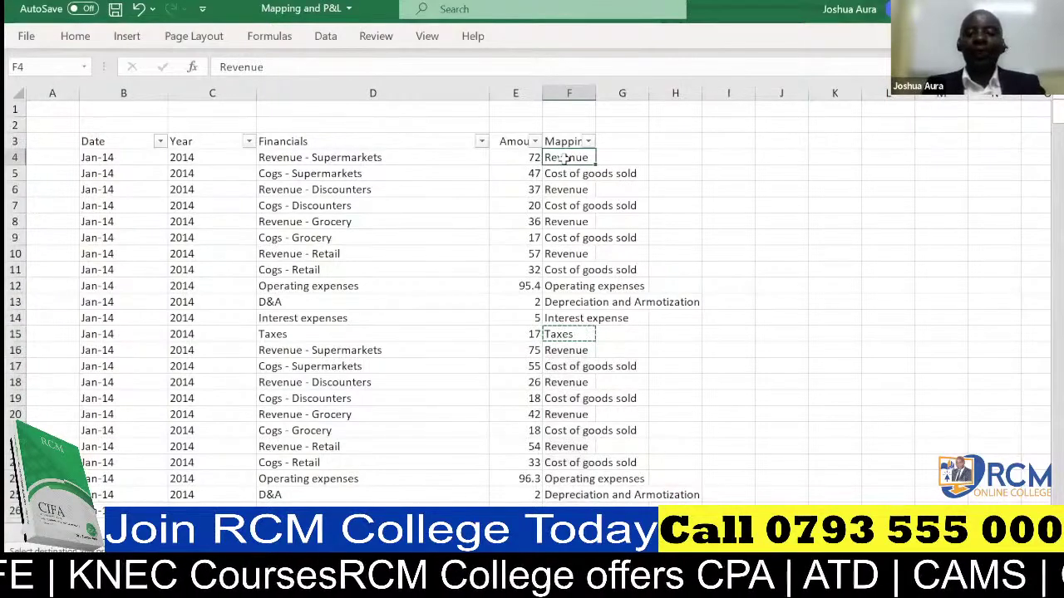
pyautogui.hotkey('ctrl', 'shift', 'Down')
pyautogui.hotkey('ctrl', 'v')
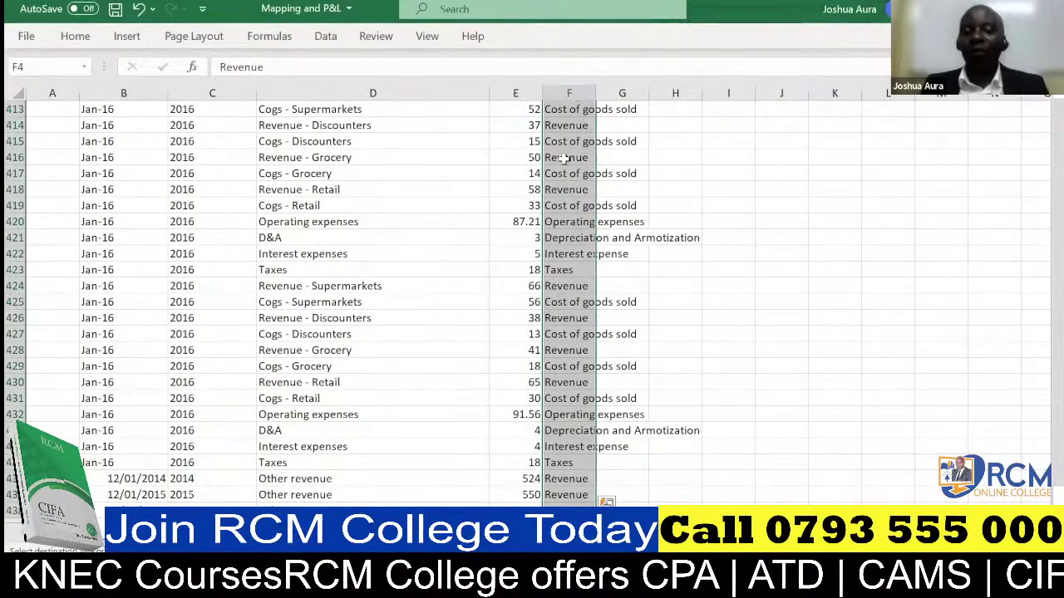
pyautogui.hotkey('ctrl', 'c')
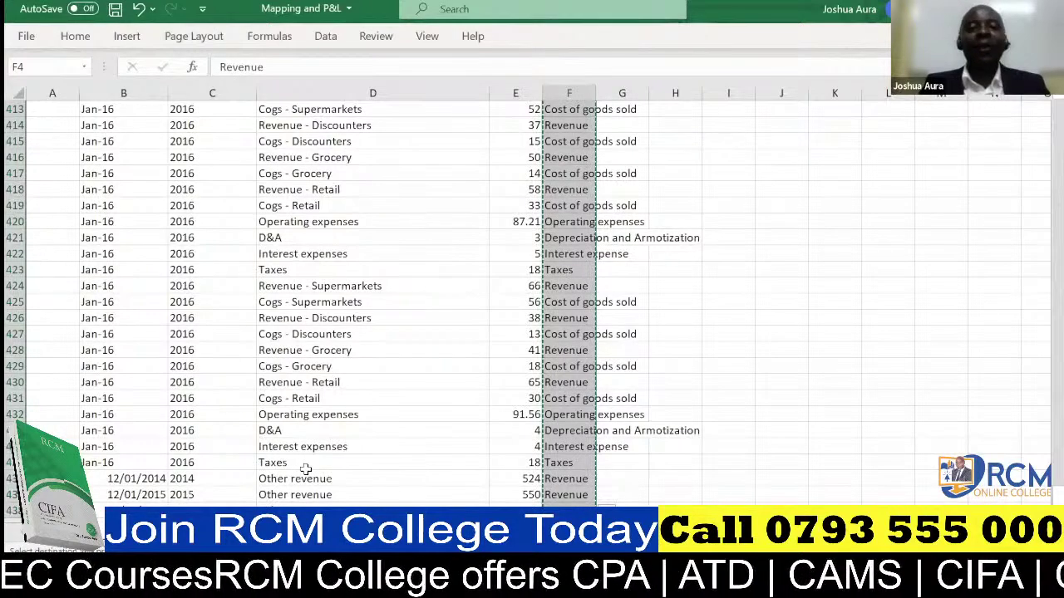
pyautogui.hotkey('alt', 'Tab')
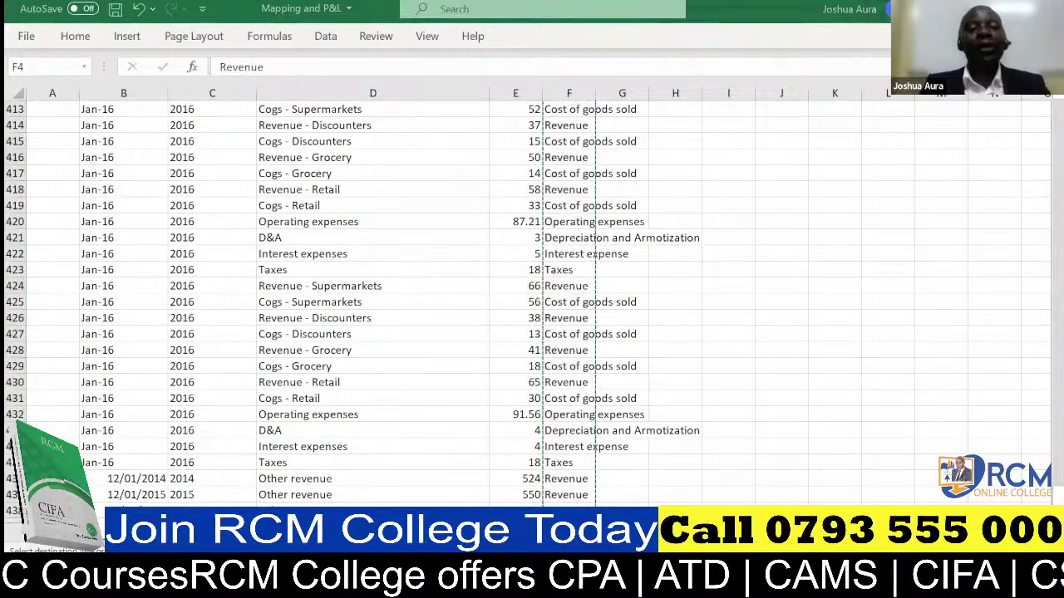
pyautogui.hotkey('alt', 'Tab')
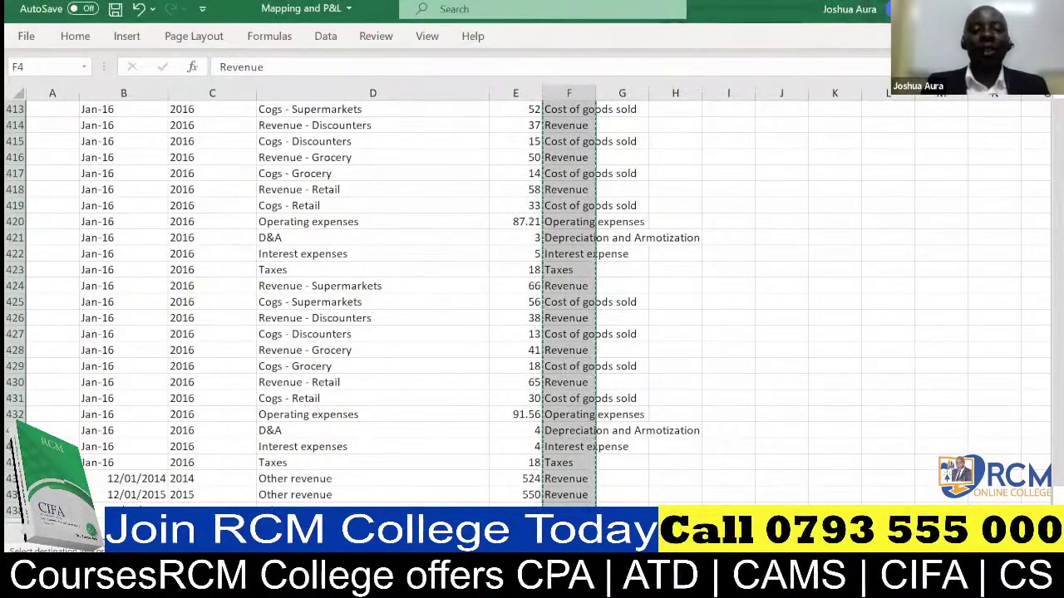
# Insert a new blank worksheet in the workbook and rename it
pyautogui.hotkey('shift', 'F11')
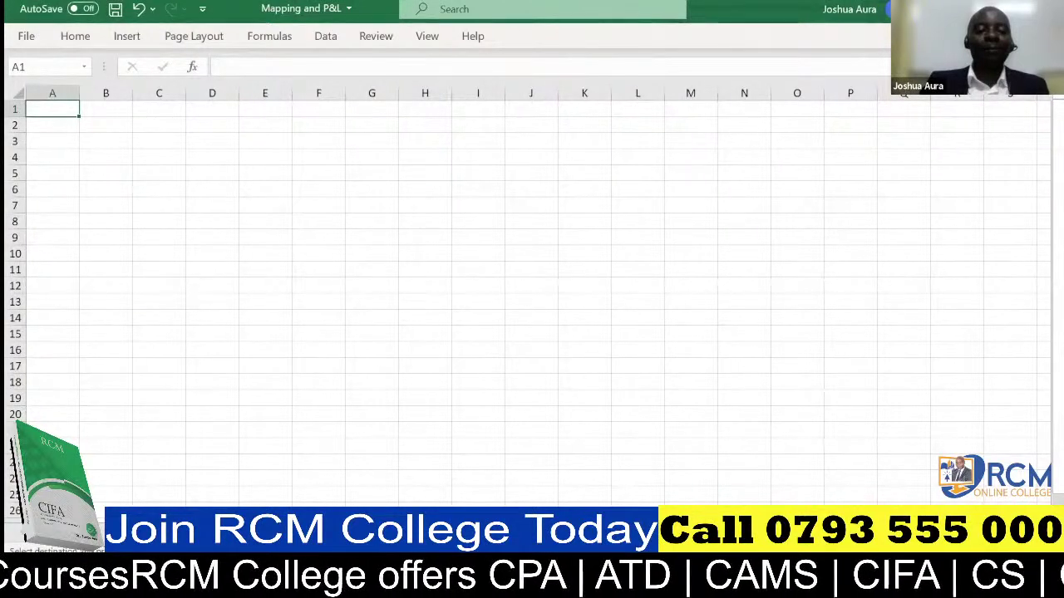
pyautogui.rightClick(185, 541)
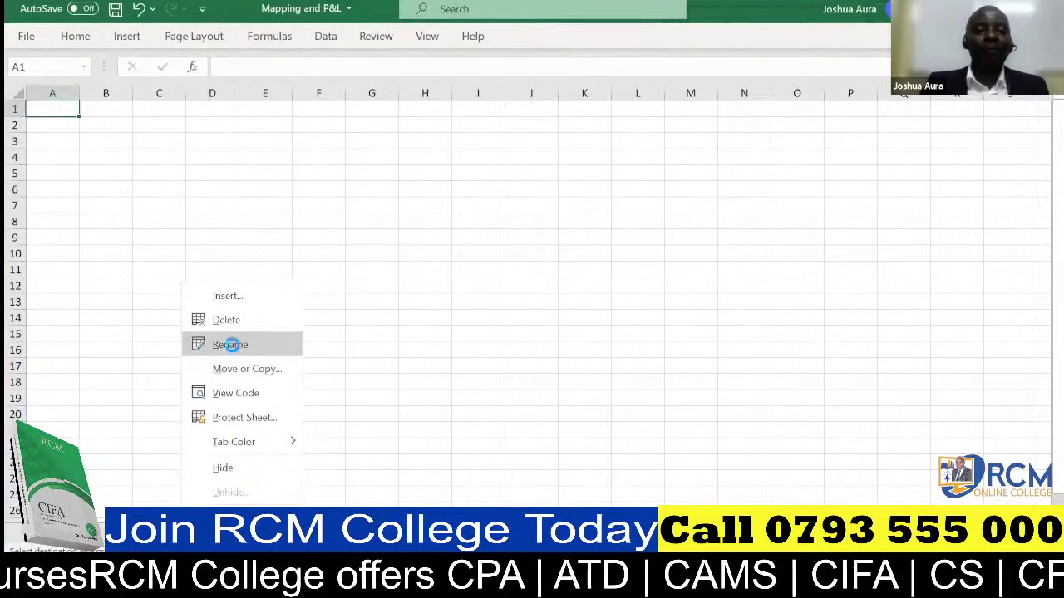
pyautogui.click(233, 350)
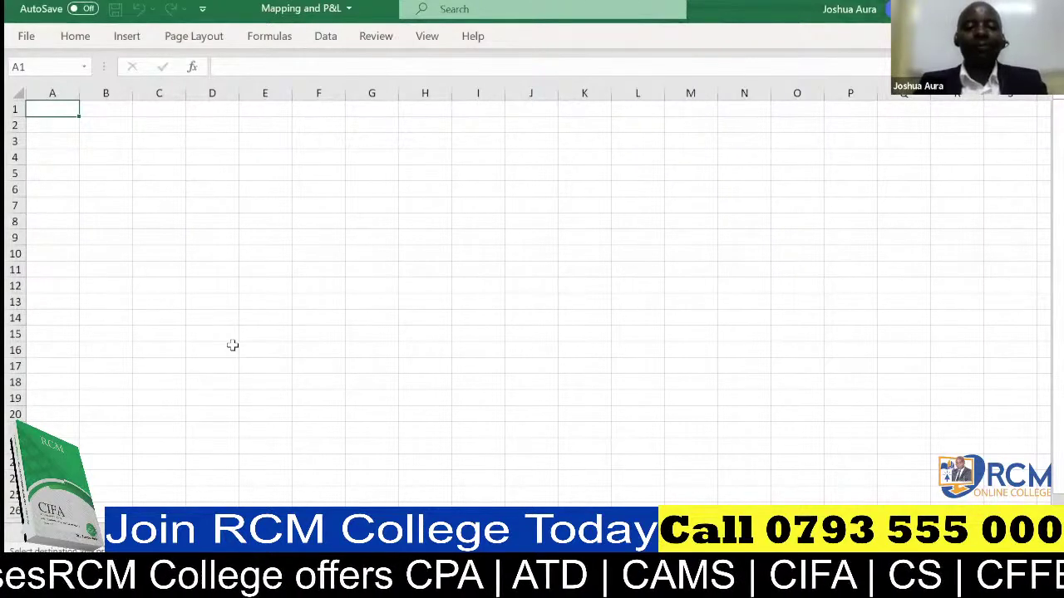
pyautogui.press('Return')
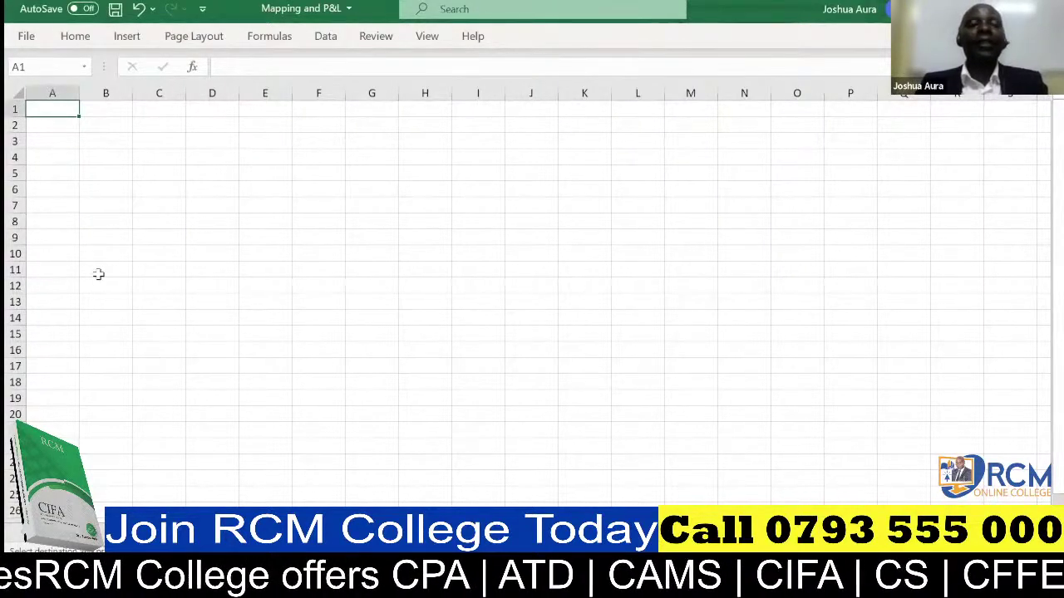
# Paste the copied Mapping labels into the new worksheet starting at cell A5
pyautogui.click(63, 174)
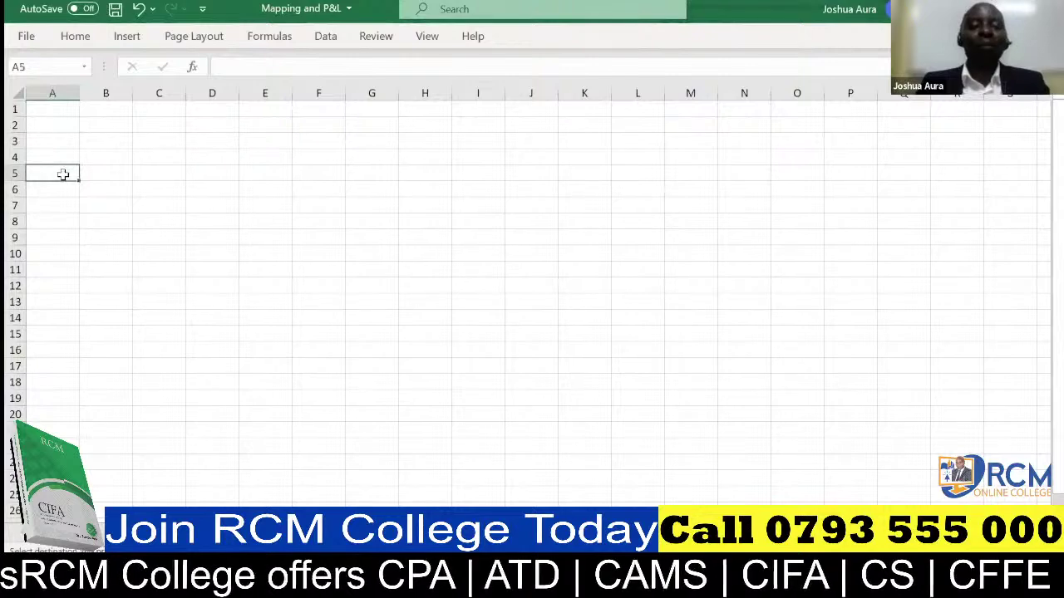
pyautogui.hotkey('ctrl', 'v')
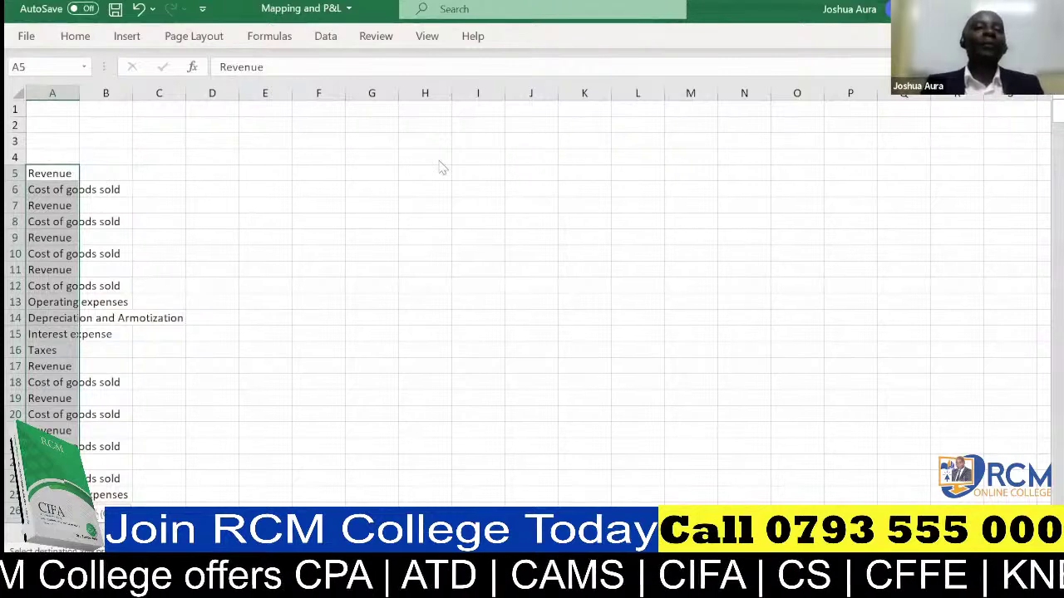
pyautogui.click(66, 113)
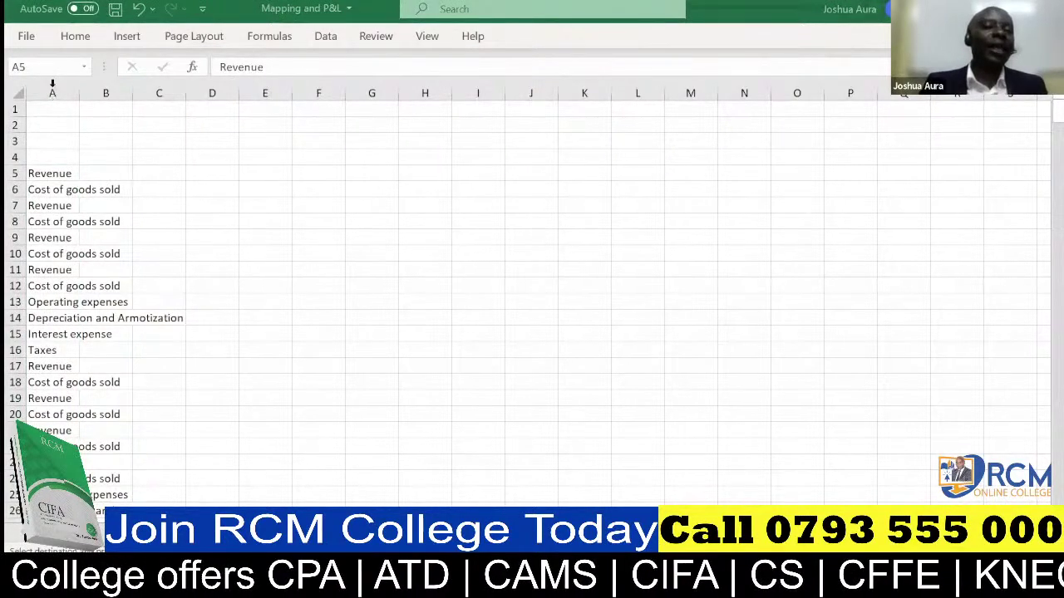
# Remove the duplicate labels from the pasted list in column A and autofit the column to its text
pyautogui.click(52, 86)
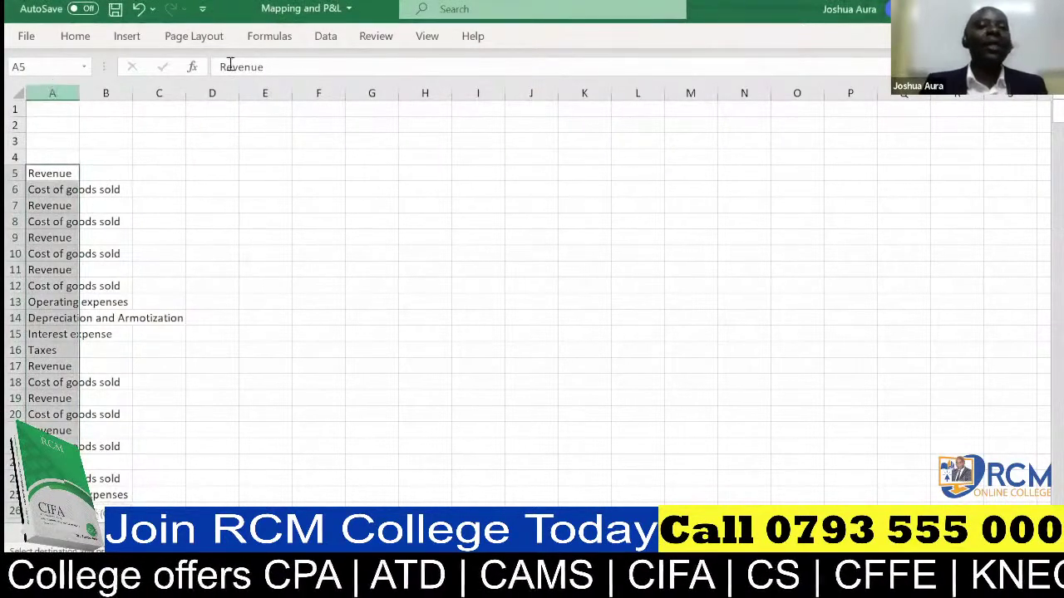
pyautogui.click(326, 37)
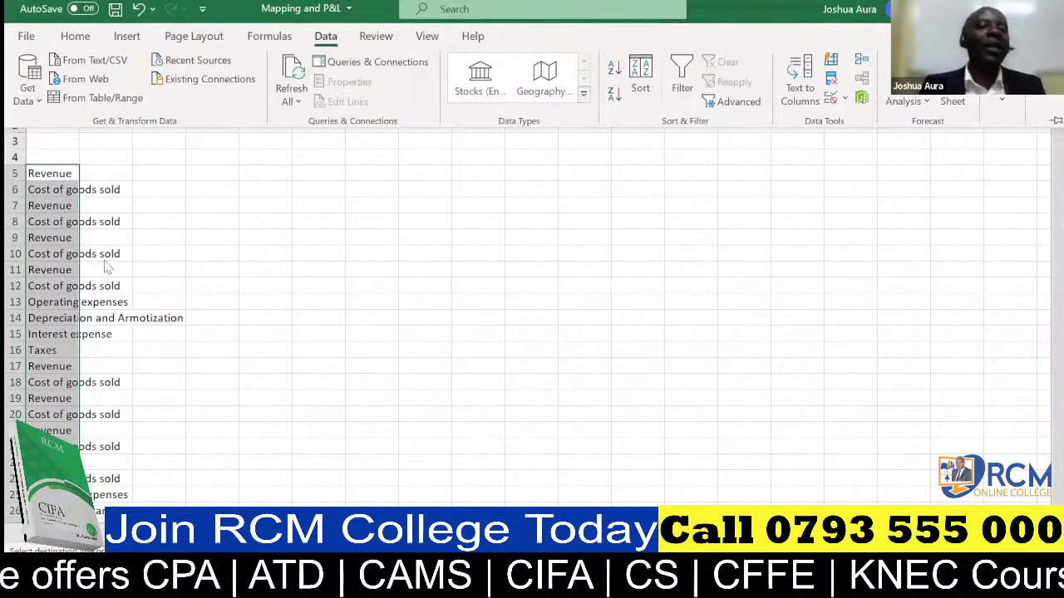
pyautogui.click(832, 81)
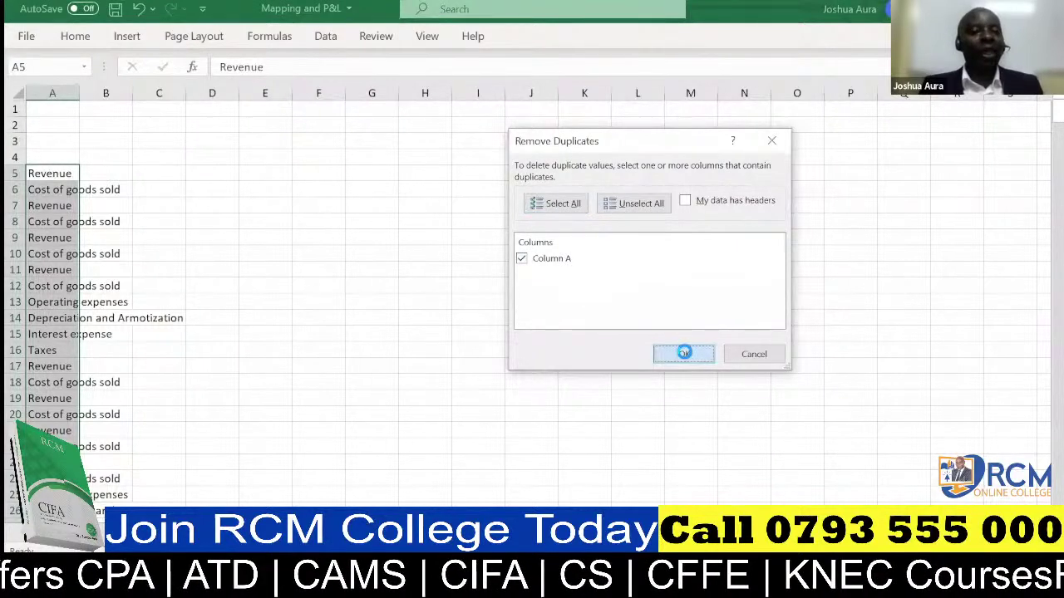
pyautogui.click(683, 352)
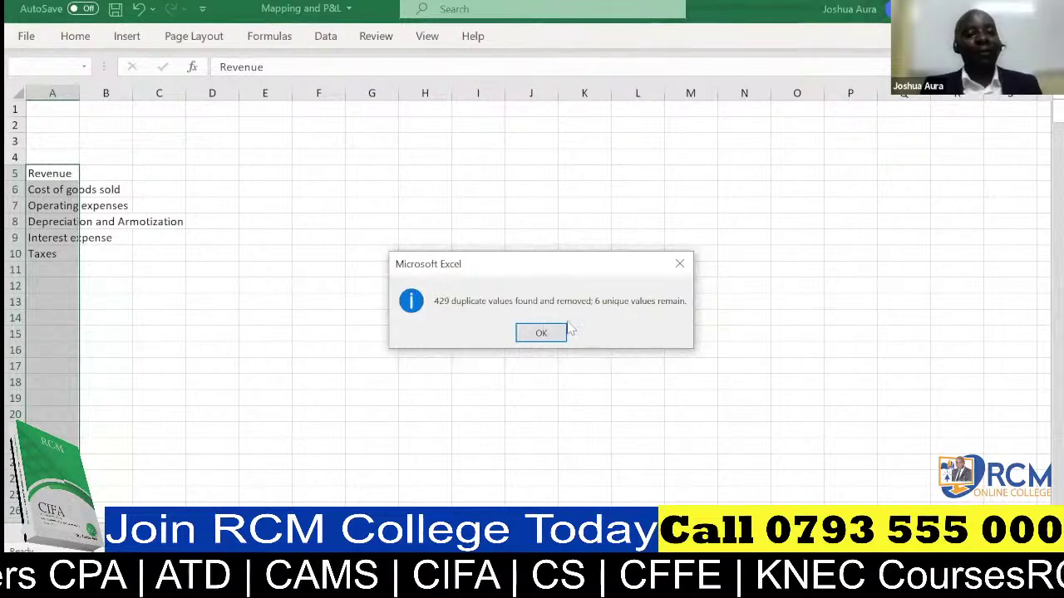
pyautogui.click(541, 332)
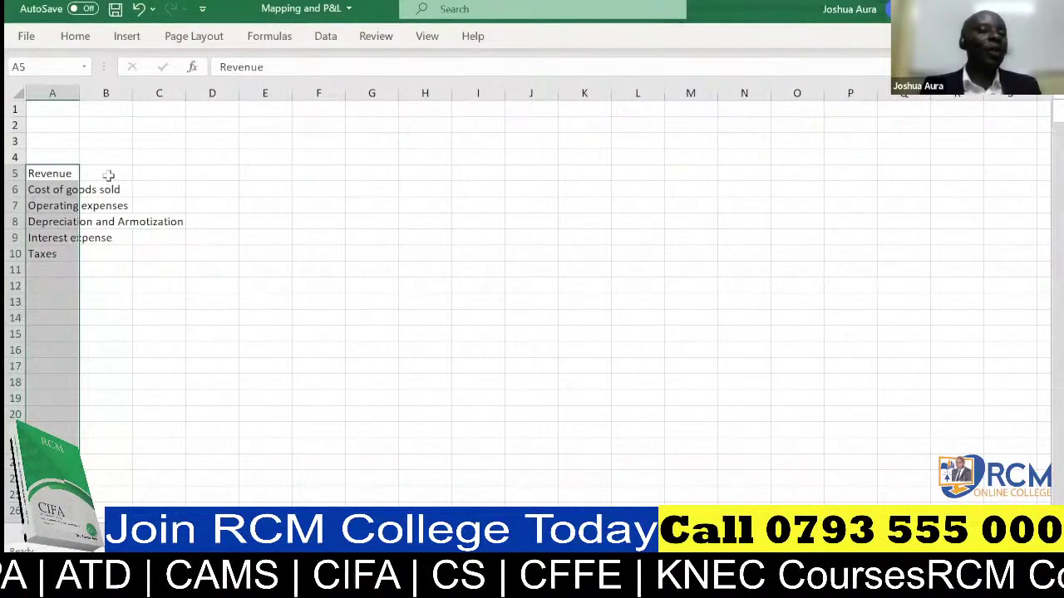
pyautogui.doubleClick(79, 95)
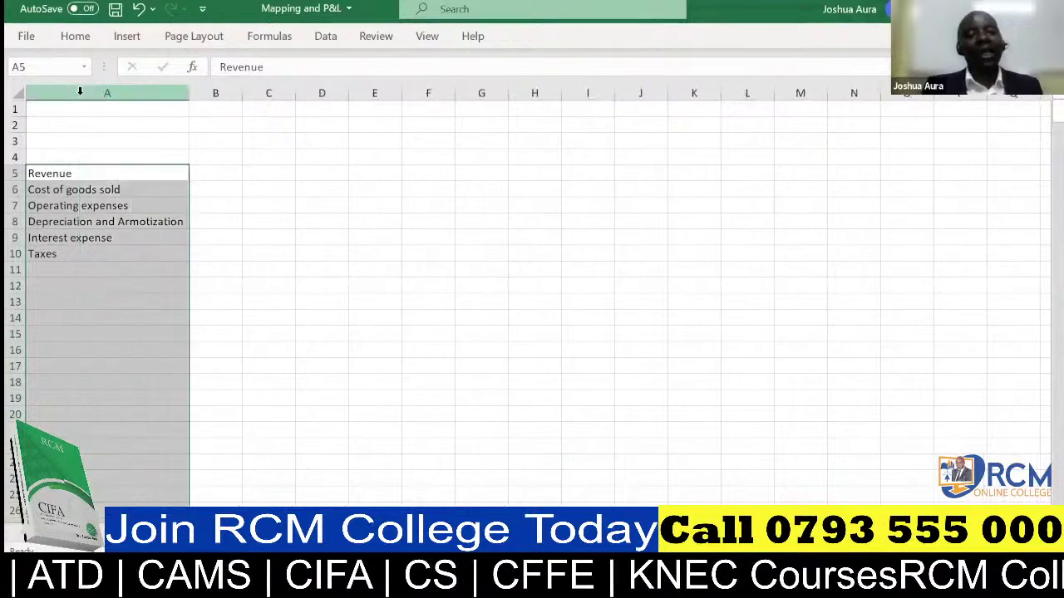
# Enter the year headings 2014, 2015 and 2016 in cells B4 to D4
pyautogui.click(208, 161)
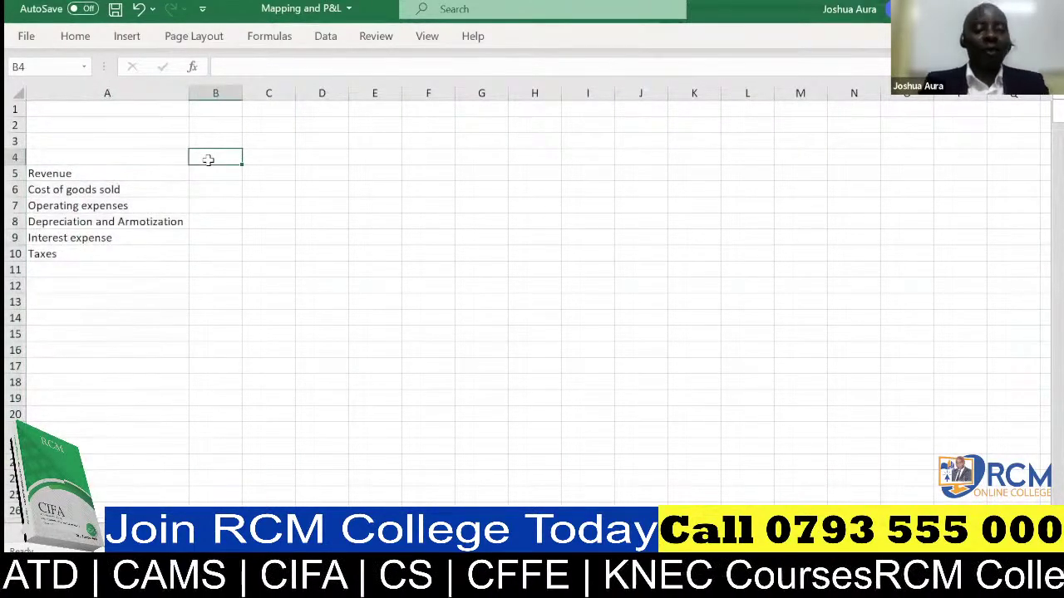
pyautogui.write('2014')
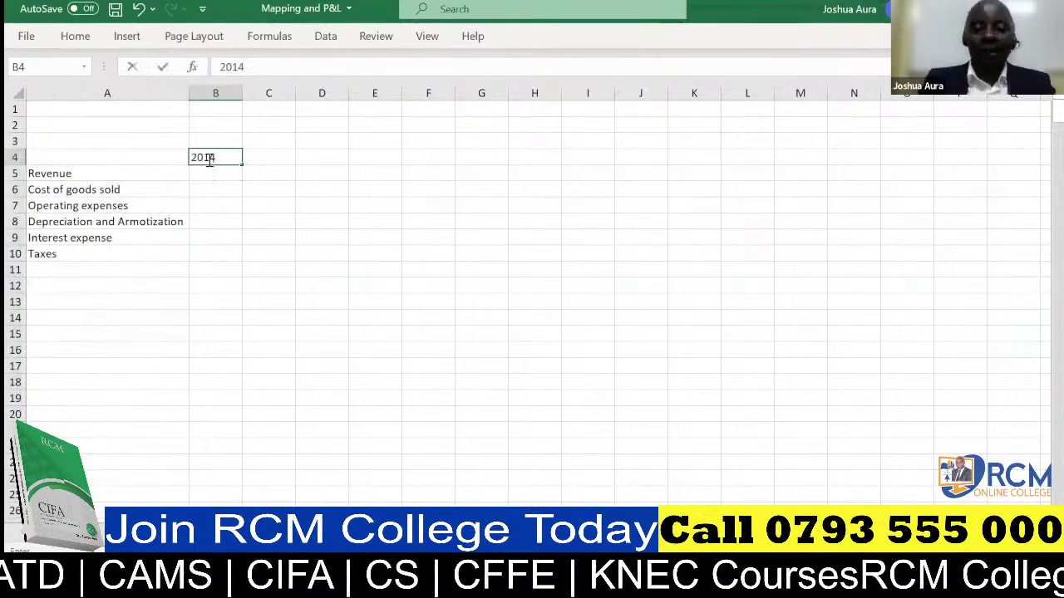
pyautogui.click(259, 157)
pyautogui.write('20')
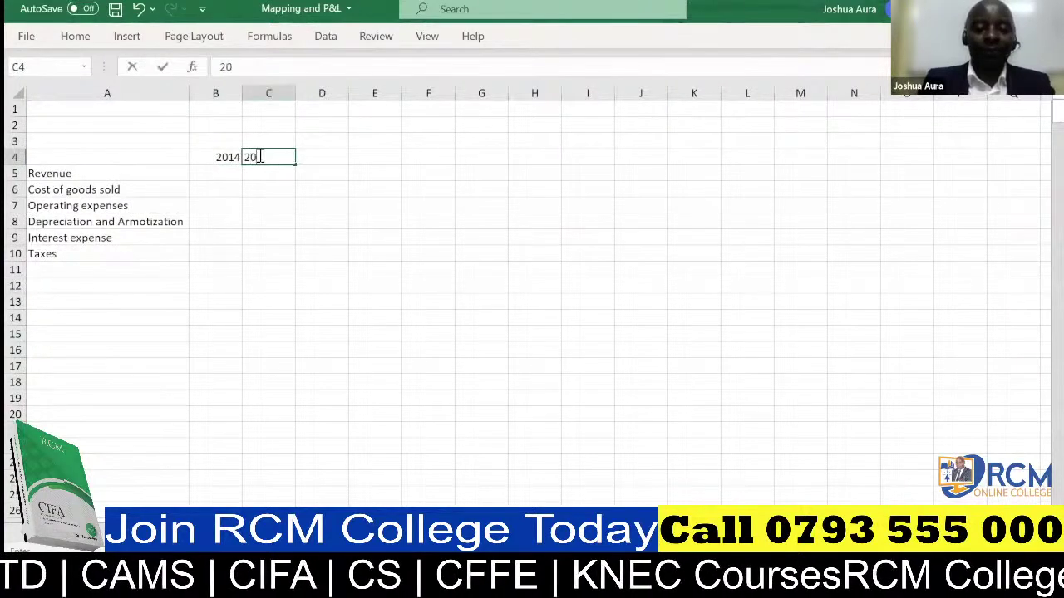
pyautogui.write('15')
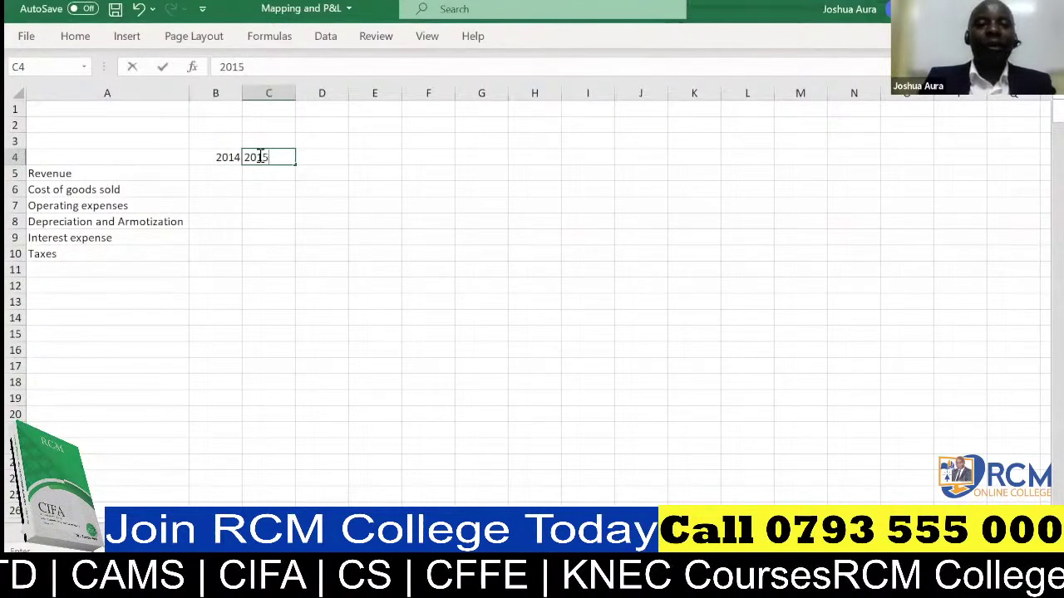
pyautogui.click(324, 157)
pyautogui.write('2016')
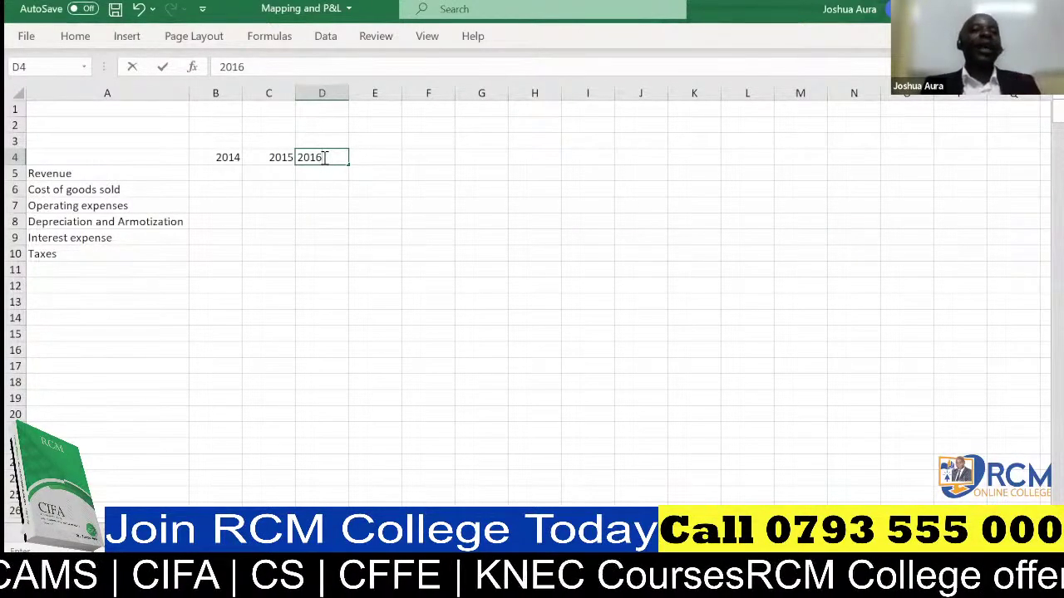
pyautogui.click(227, 172)
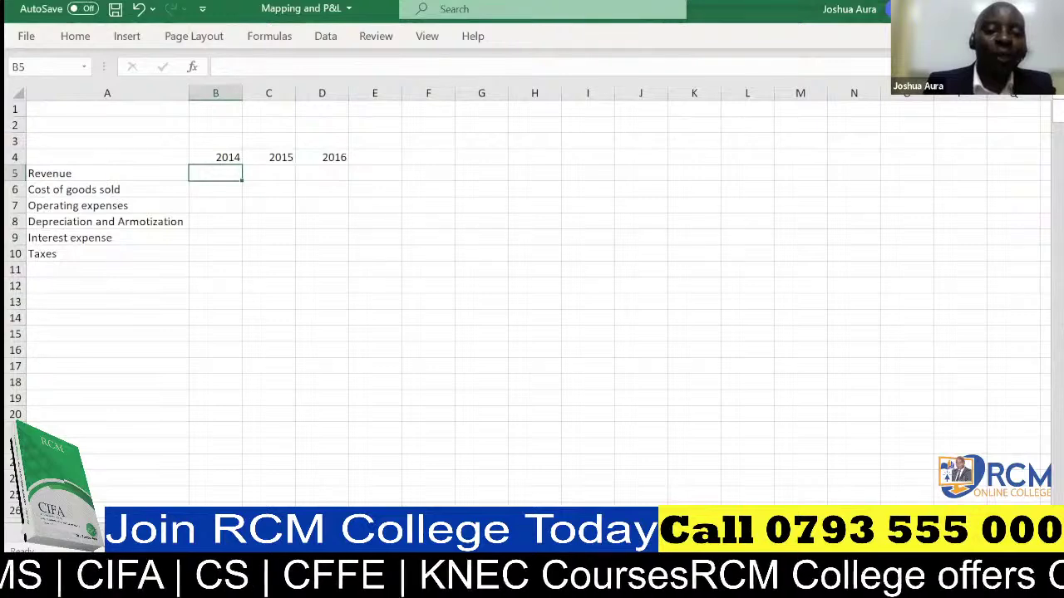
# Examine the Year, Amount and Mapping columns on the Data Source sheet and return to the P&L sheet
pyautogui.hotkey('ctrl', 'pageup')
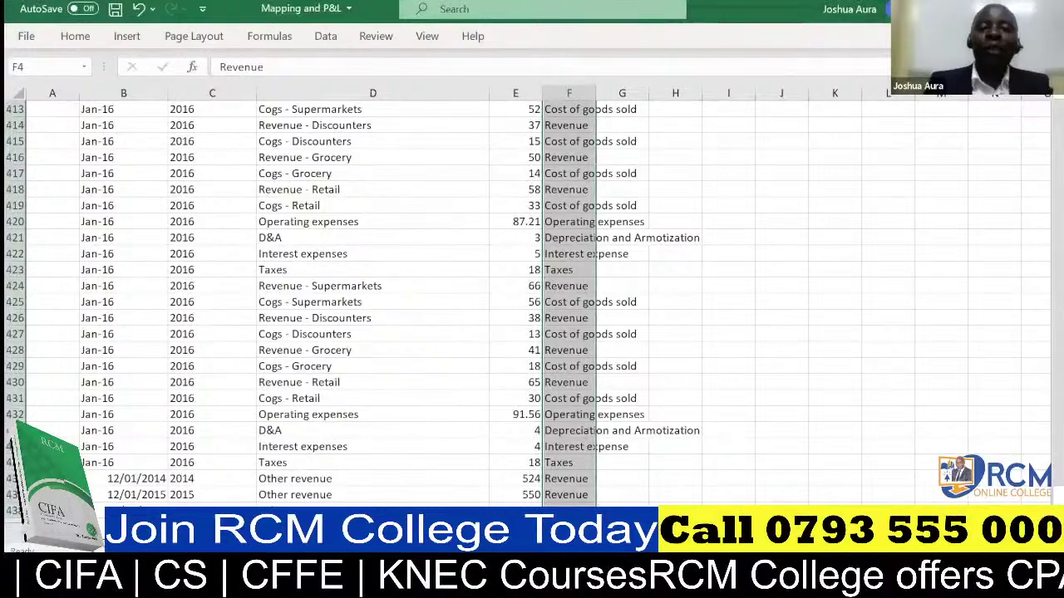
pyautogui.hotkey('ctrl', 'pagedown')
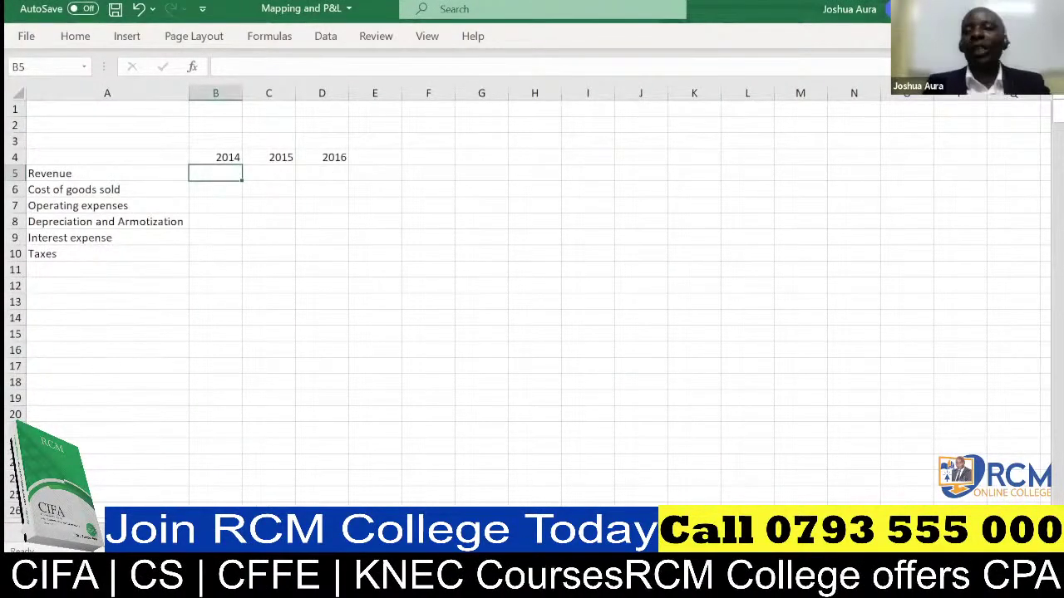
pyautogui.hotkey('ctrl', 'pageup')
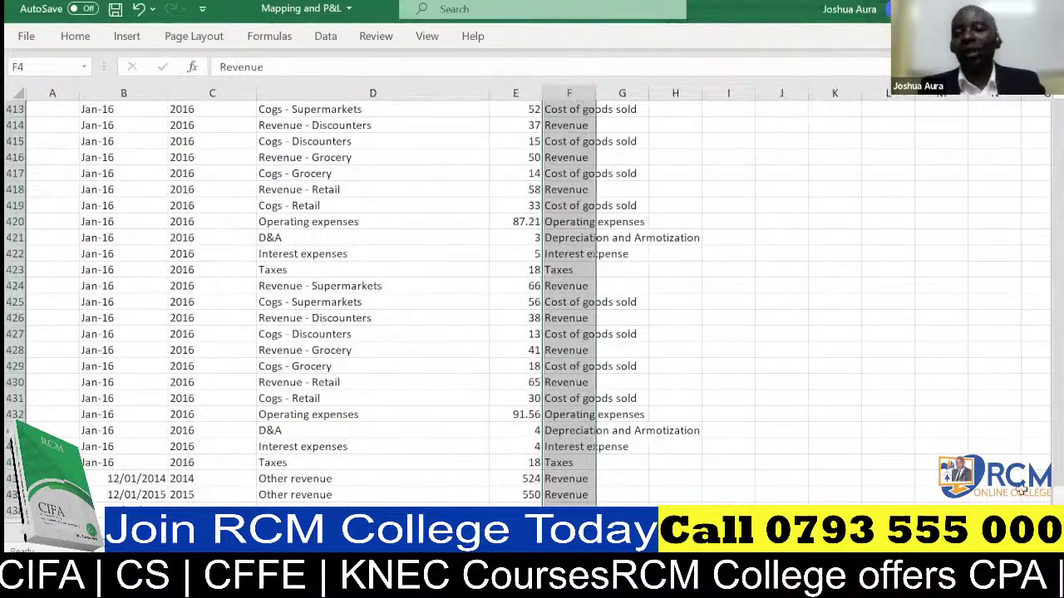
pyautogui.hotkey('ctrl', 'BackSpace')
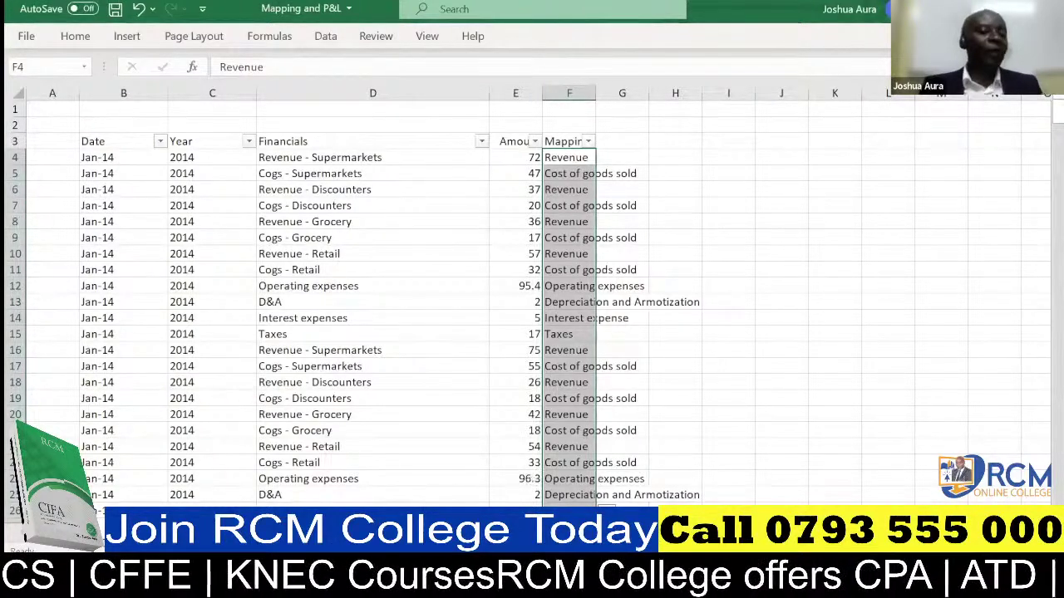
pyautogui.hotkey('ctrl', 'pagedown')
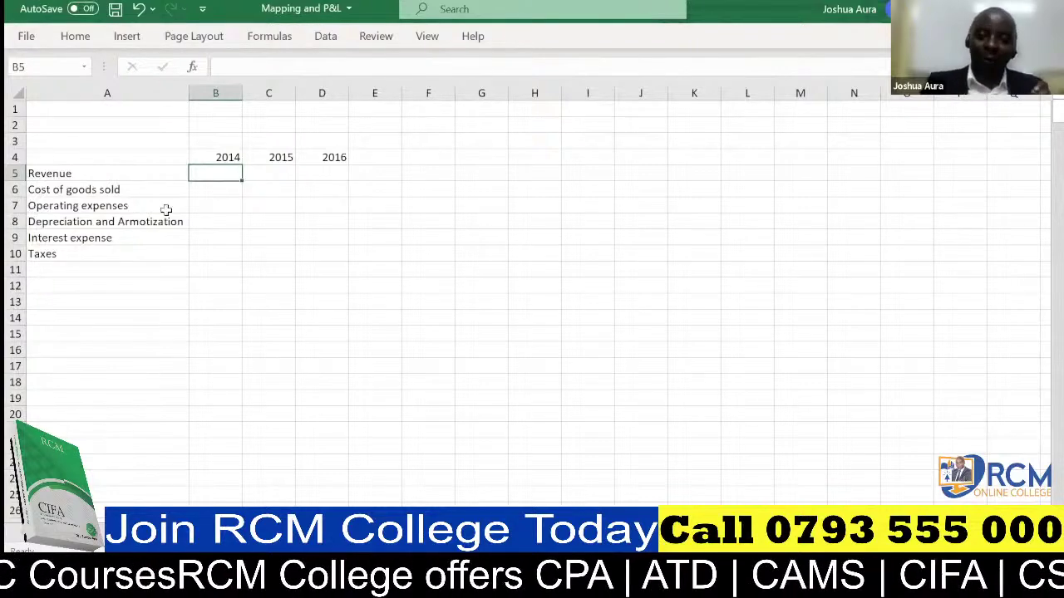
# Start a SUMIFS formula in cell B5 with the Data Source amount column $E:$E as the absolute sum range
pyautogui.write('=')
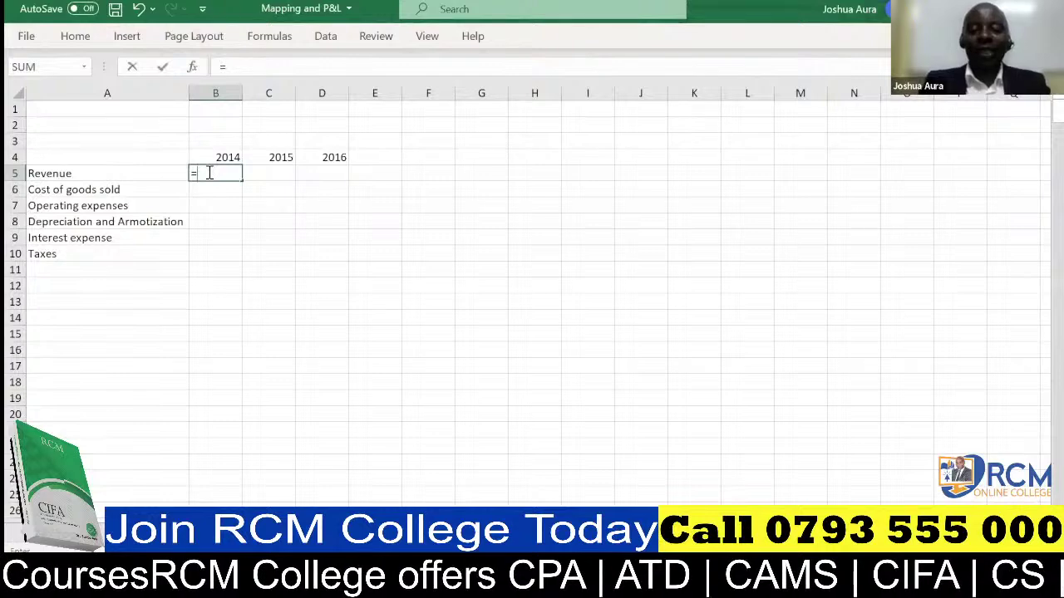
pyautogui.write('sum')
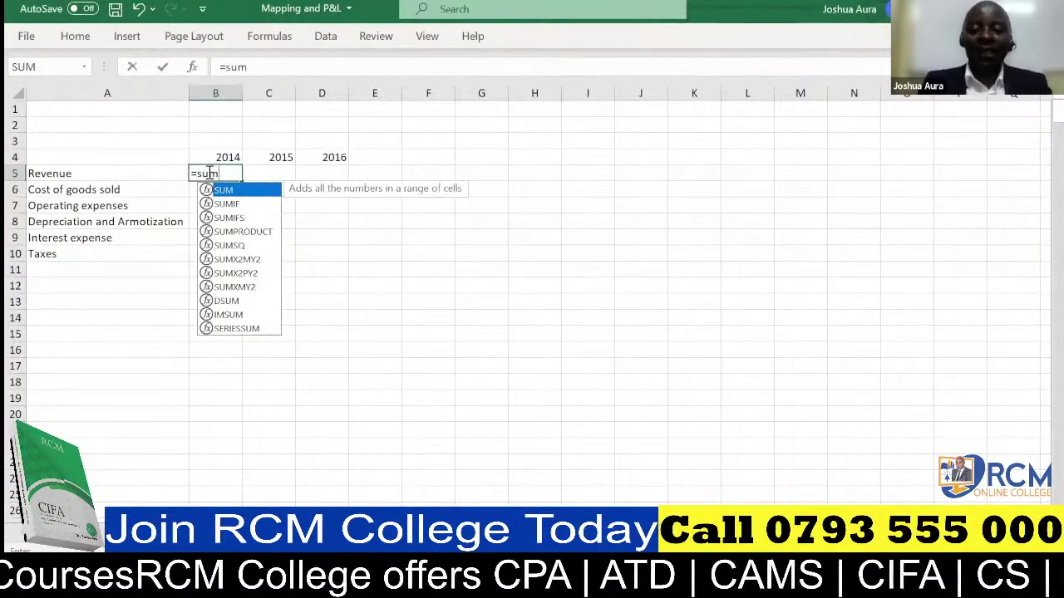
pyautogui.write('ifs')
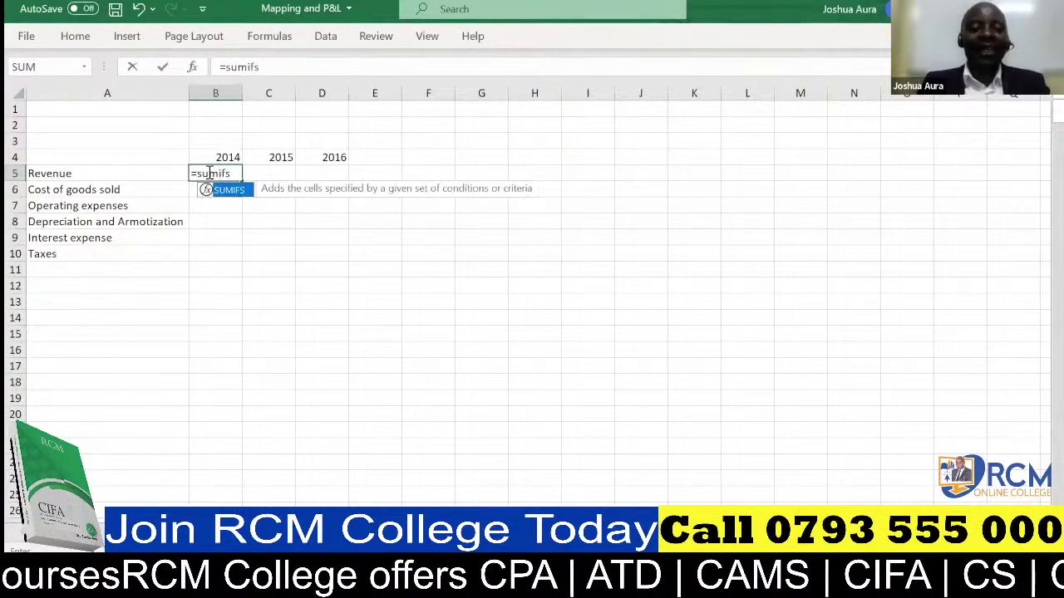
pyautogui.press('Tab')
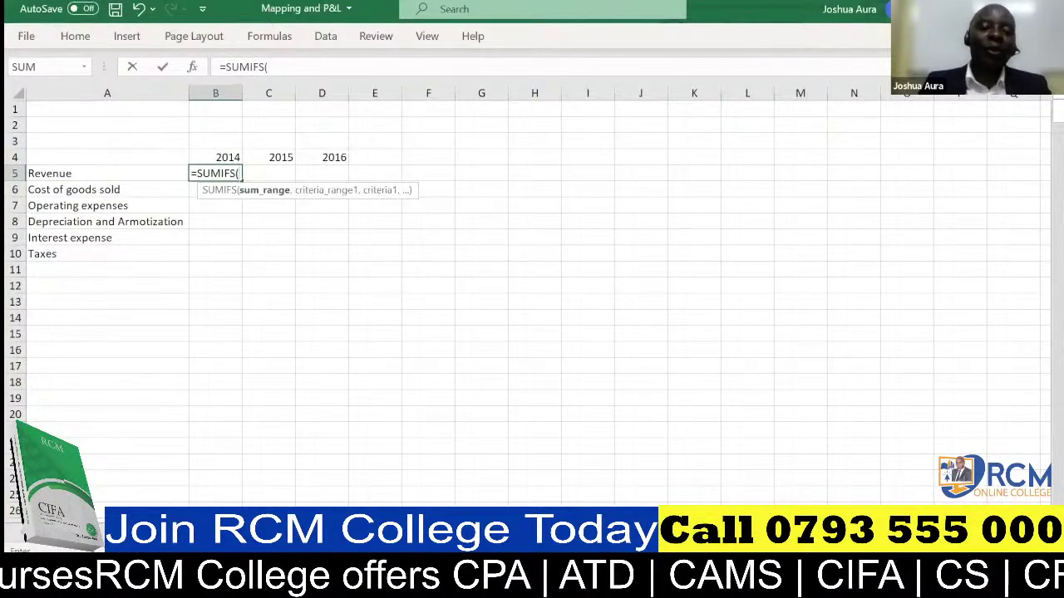
pyautogui.click(110, 533)
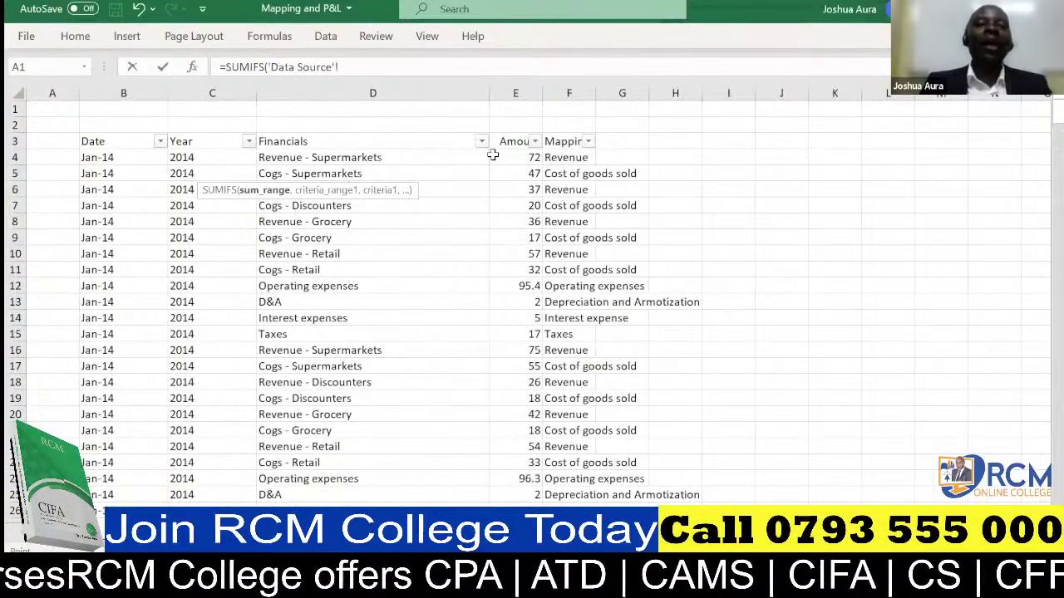
pyautogui.click(520, 90)
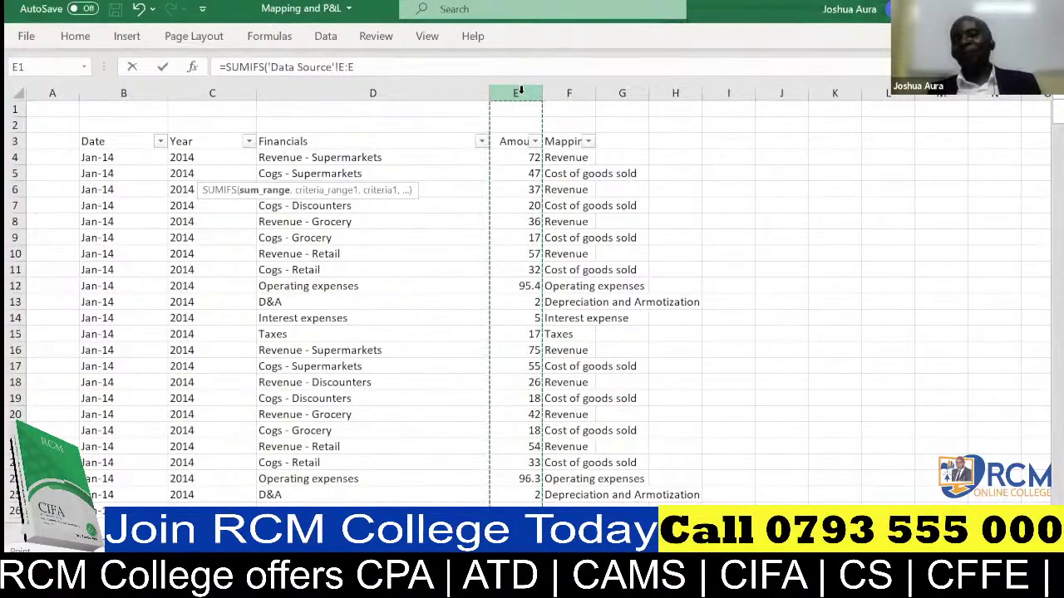
pyautogui.click(374, 63)
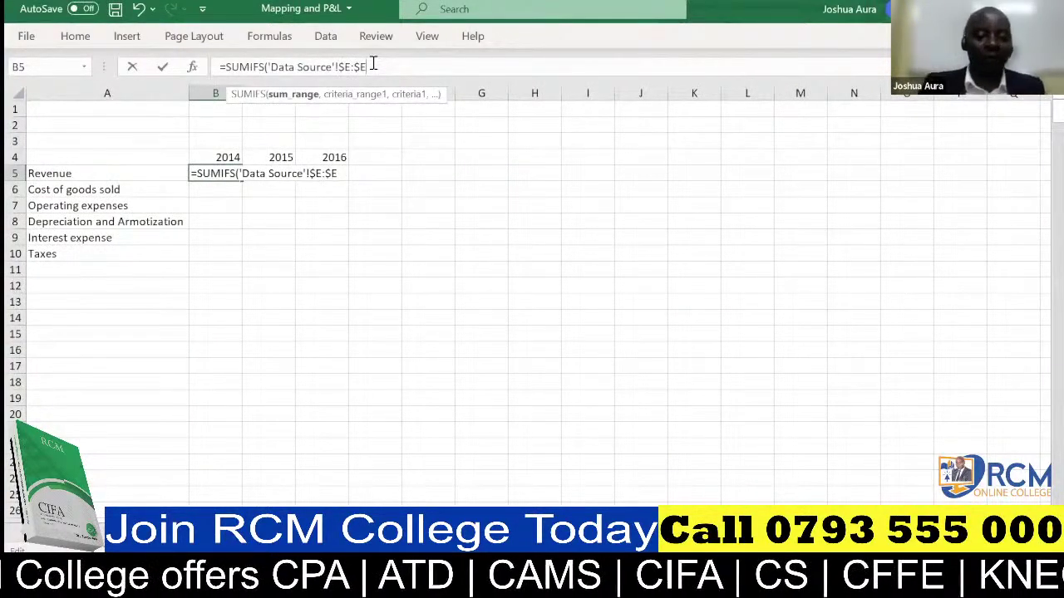
# Add the Data Source year column $C:$C as the first criteria range, with the P&L heading B$4 as its criterion
pyautogui.write(',')
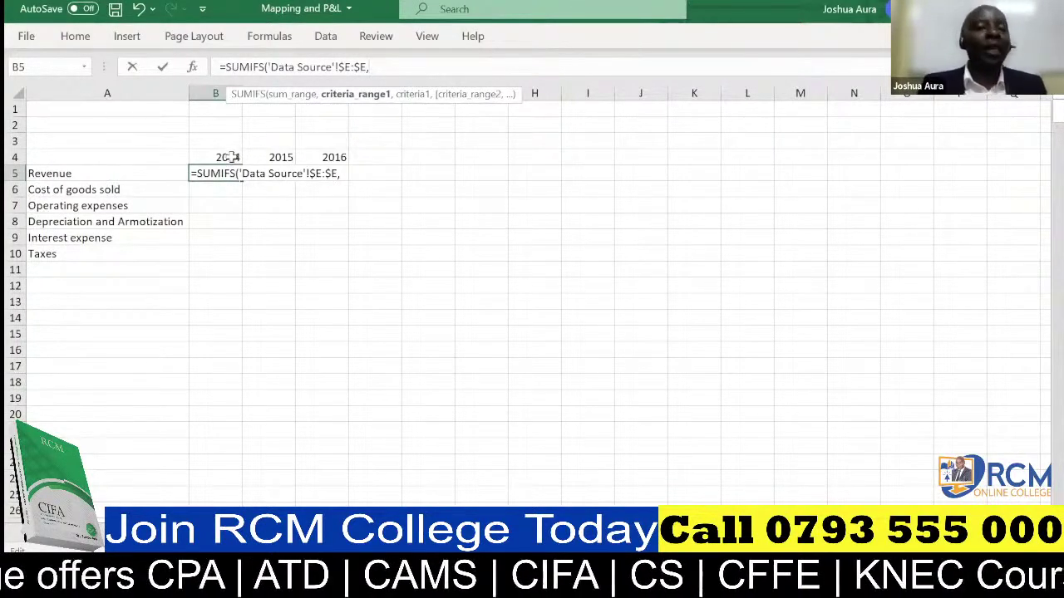
pyautogui.click(141, 530)
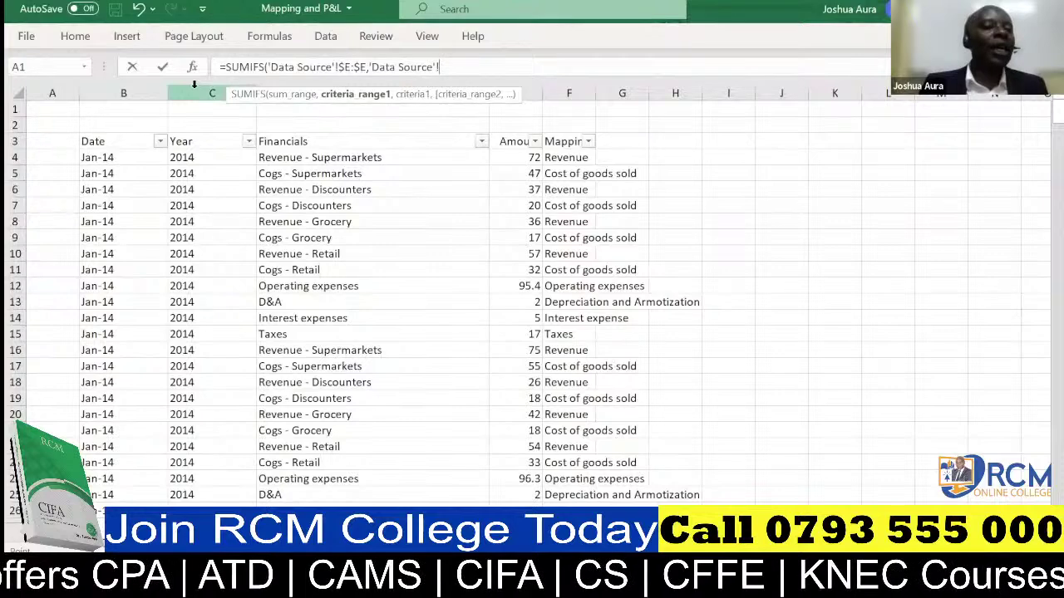
pyautogui.click(193, 83)
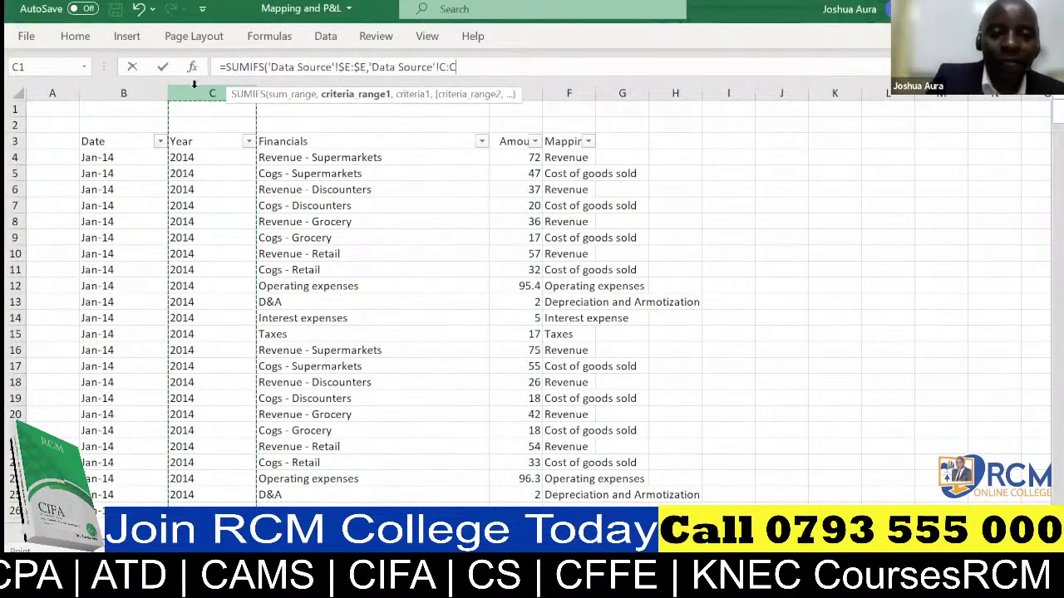
pyautogui.press('F4')
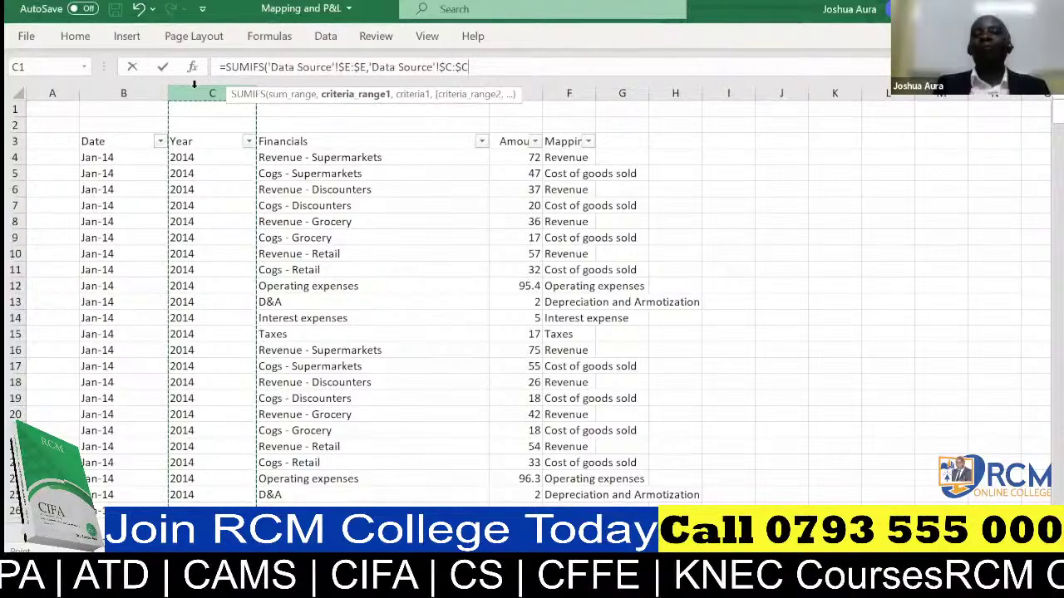
pyautogui.write(",'P&L'!")
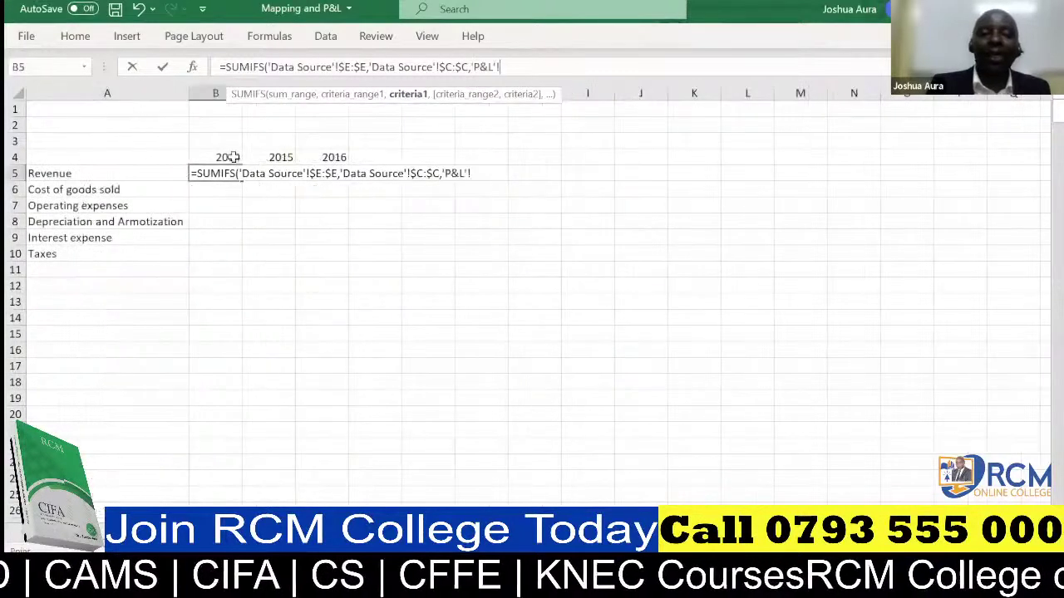
pyautogui.click(231, 157)
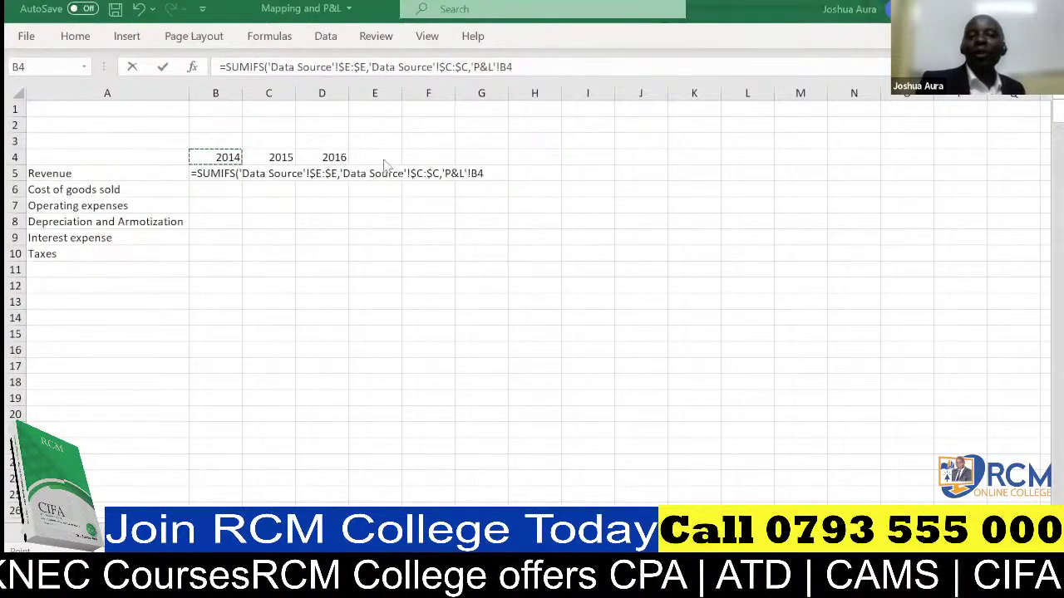
pyautogui.click(507, 69)
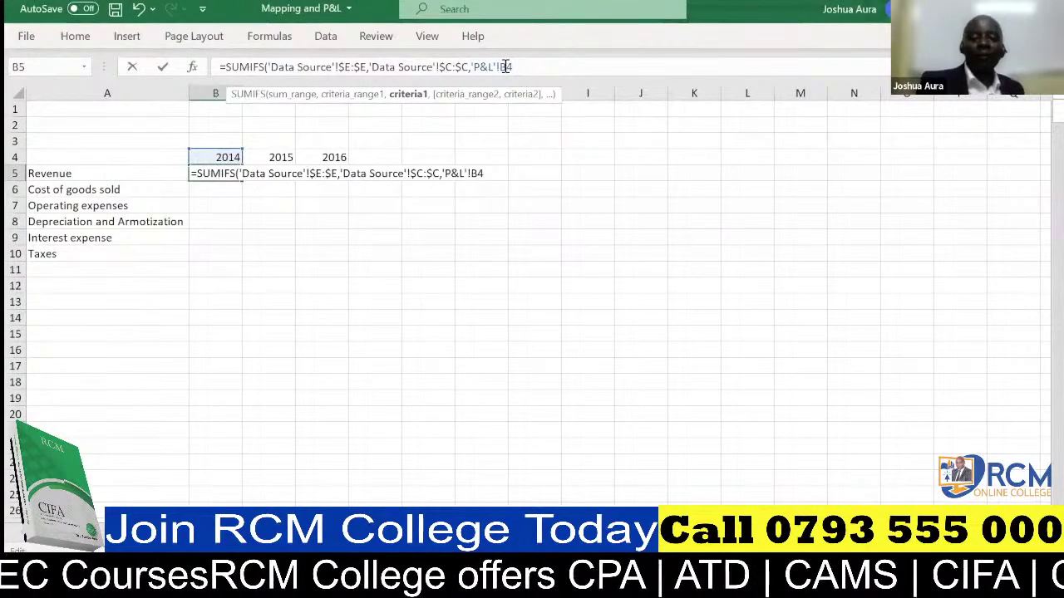
pyautogui.write('$E')
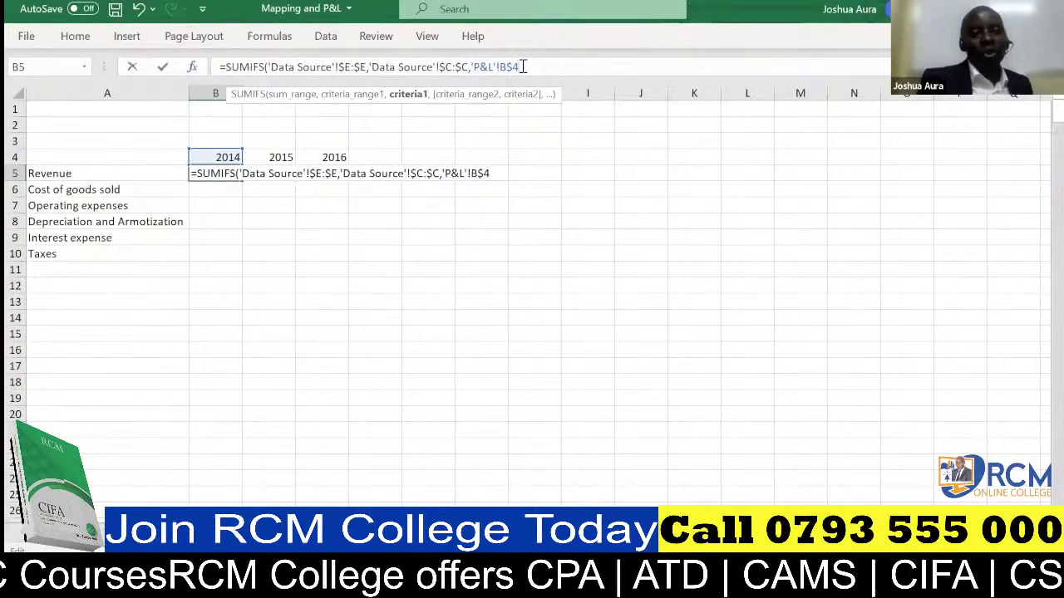
# Add the Data Source mapping column as the second SUMIFS criteria range, with the absolute reference $F:$F
pyautogui.write(',')
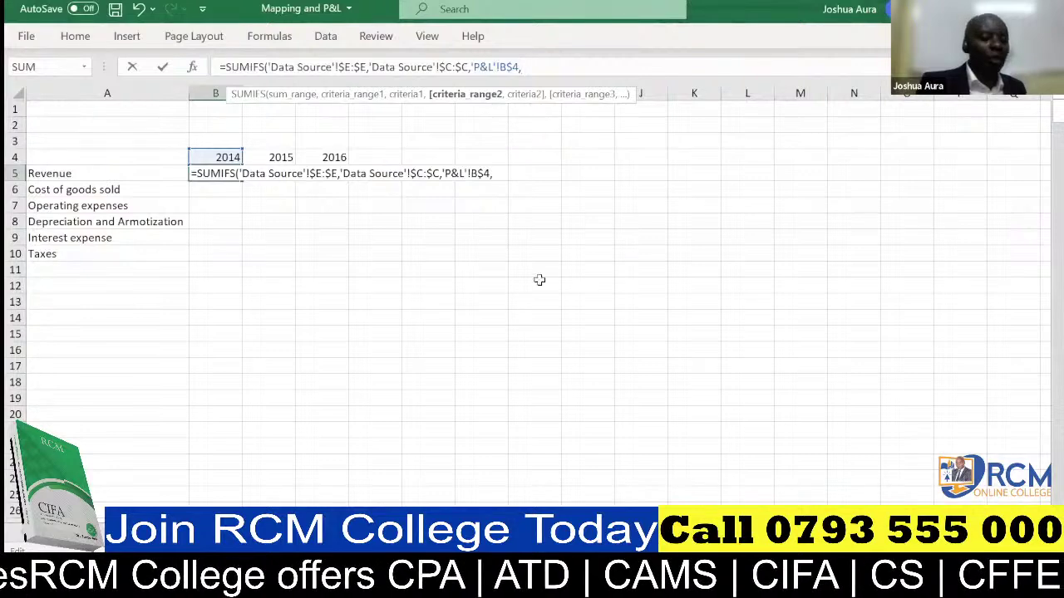
pyautogui.click(114, 532)
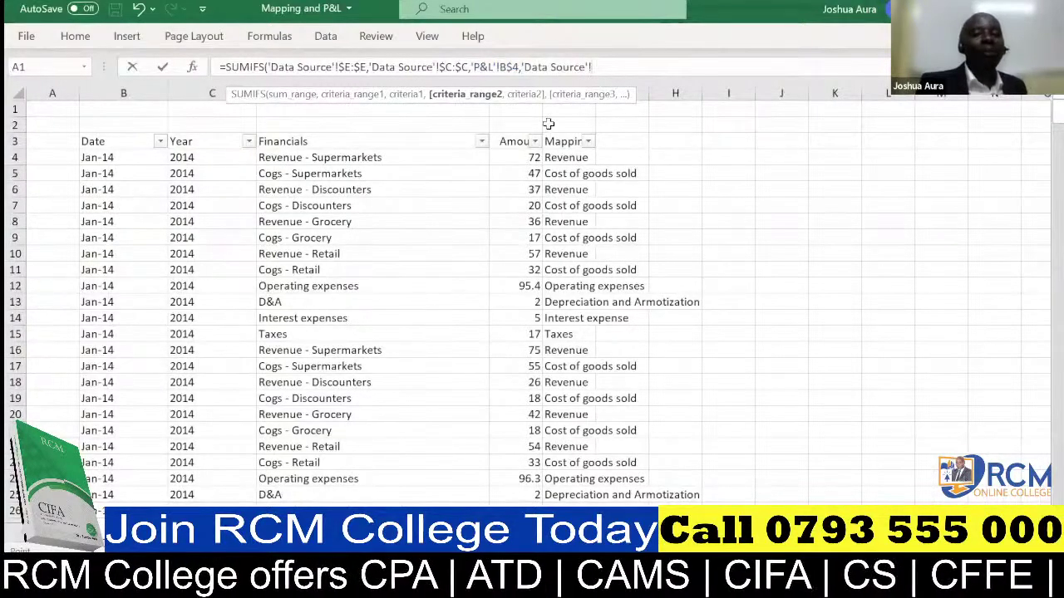
pyautogui.click(561, 83)
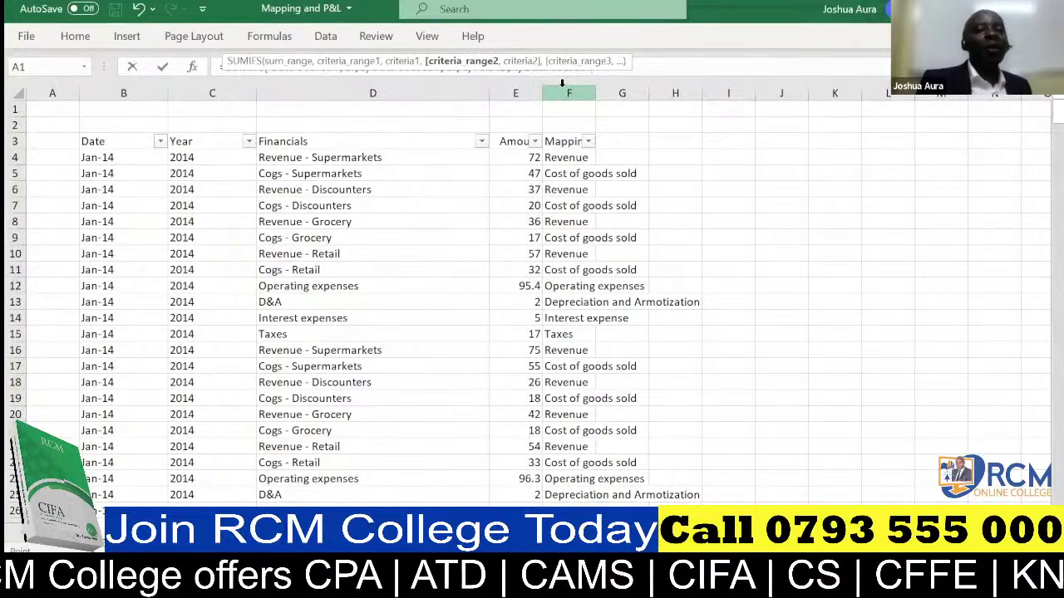
pyautogui.click(562, 83)
pyautogui.hotkey('ctrl', 'c')
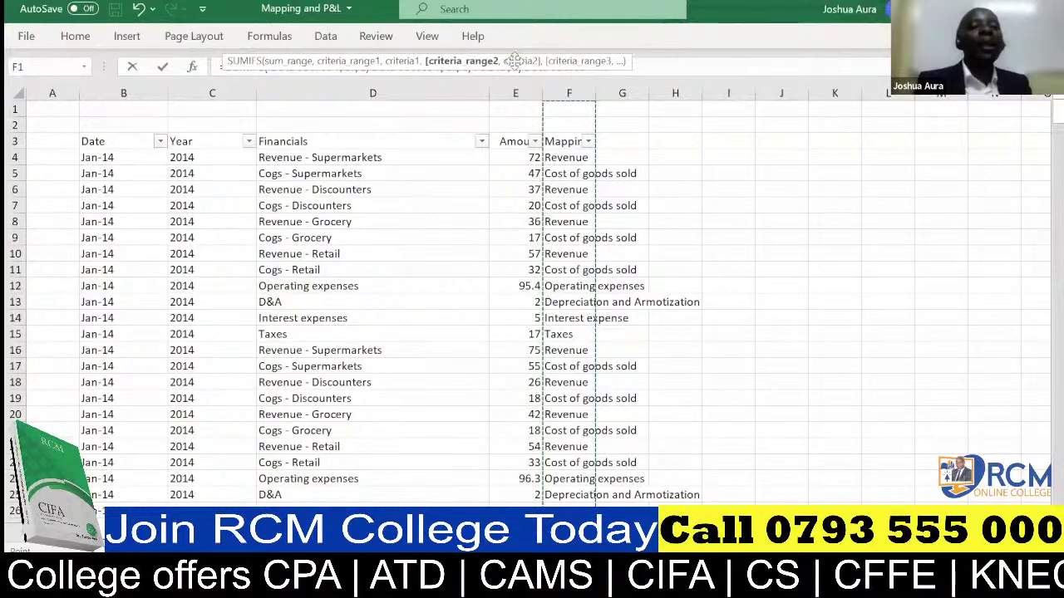
pyautogui.moveTo(514, 62); pyautogui.dragTo(518, 103)
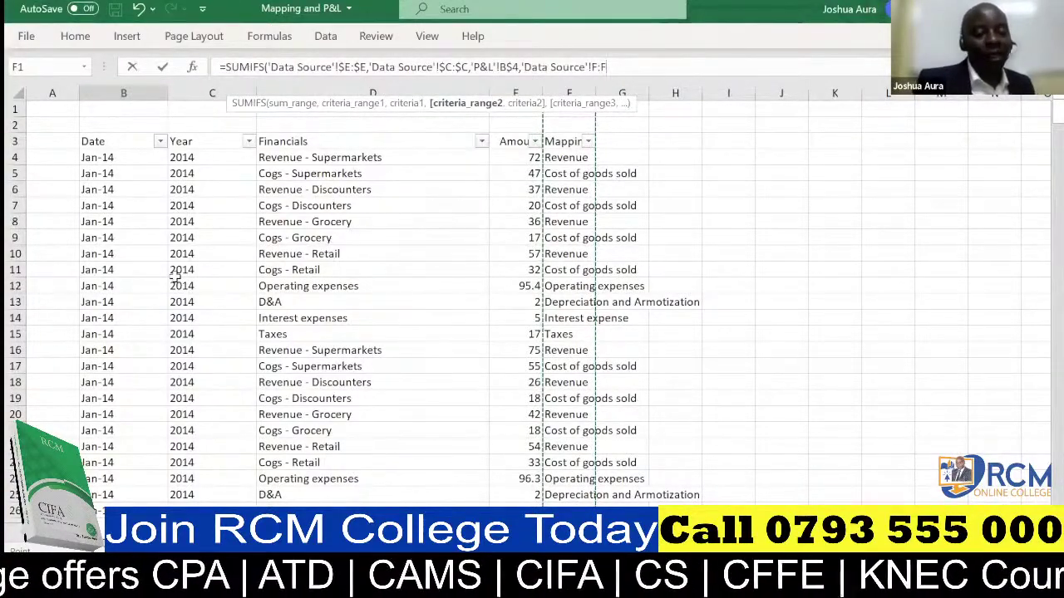
pyautogui.press('F4')
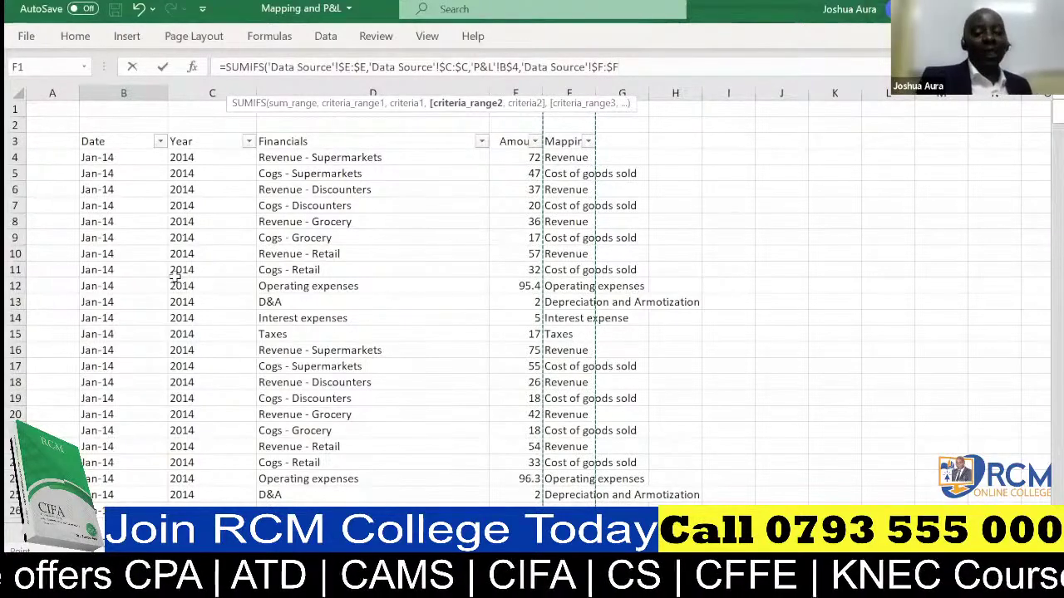
# Complete the SUMIFS formula with the P&L category $A5 as second criterion and fill it from B5 through D10
pyautogui.write(",'P&L'!")
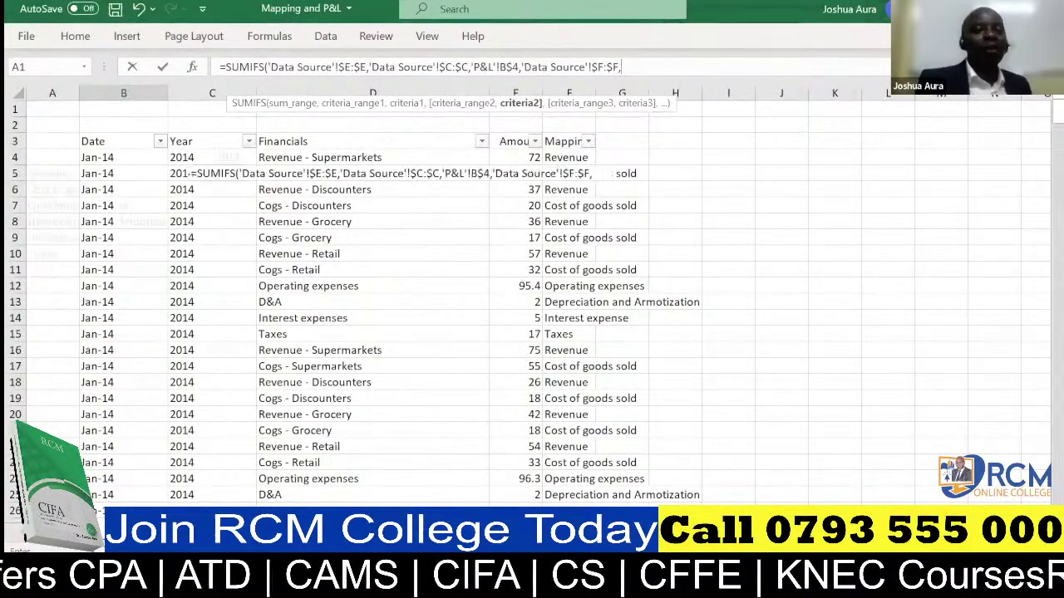
pyautogui.click(257, 555)
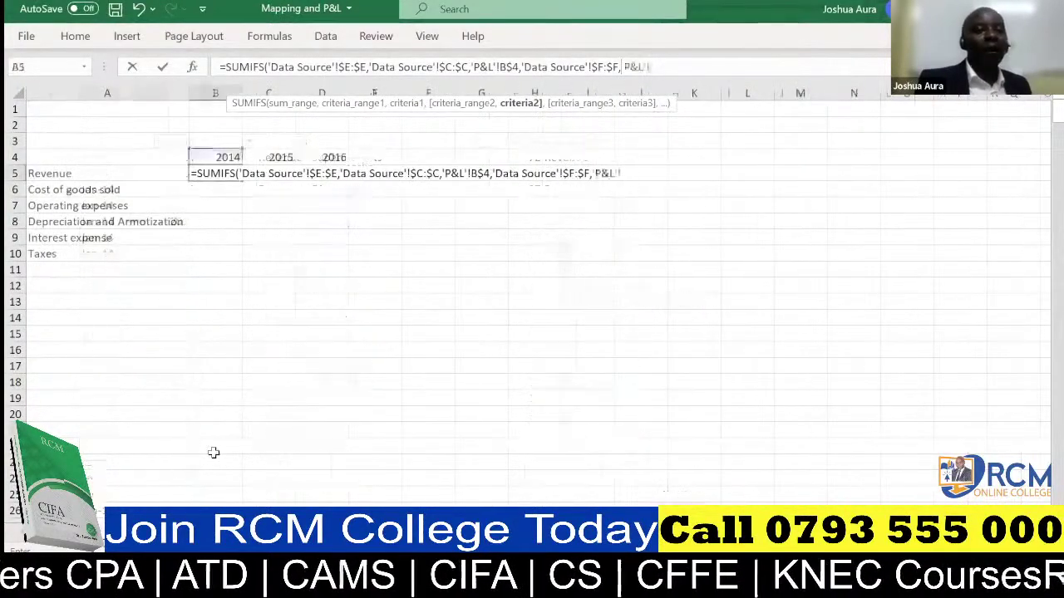
pyautogui.click(60, 173)
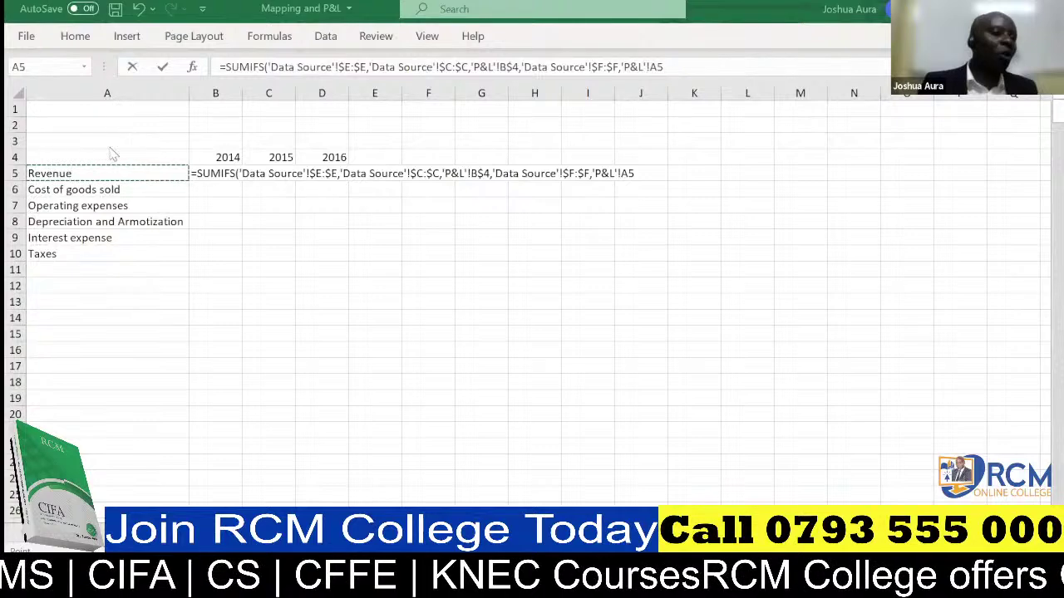
pyautogui.click(651, 67)
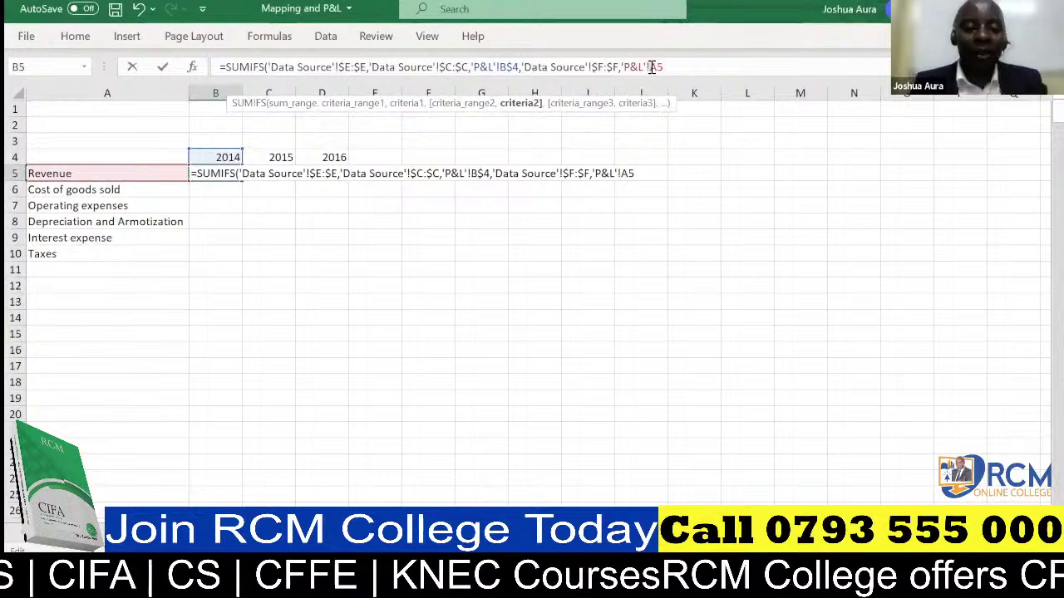
pyautogui.write('$')
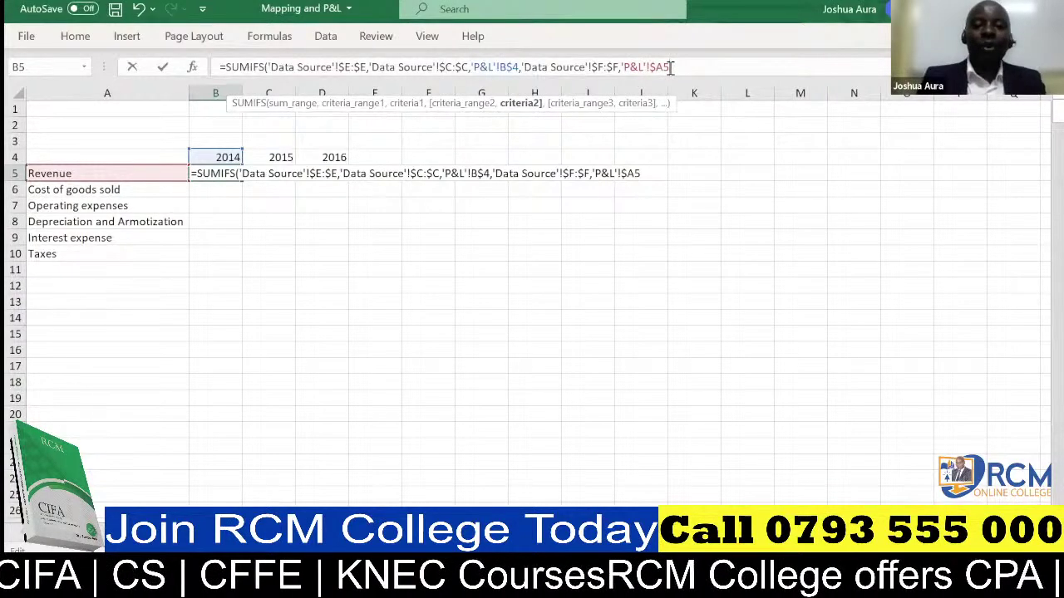
pyautogui.press('Return')
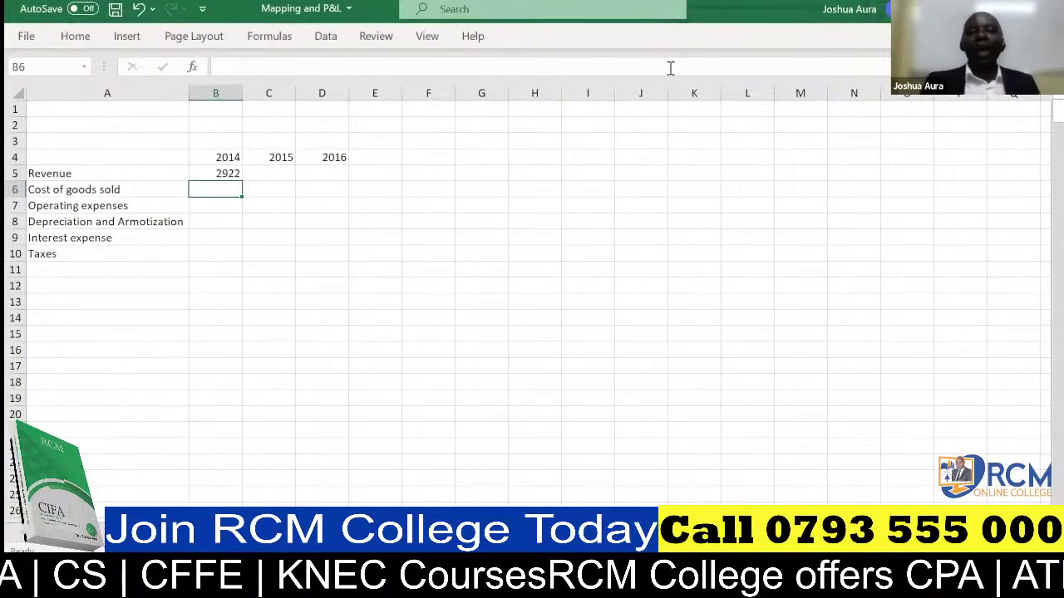
pyautogui.click(228, 172)
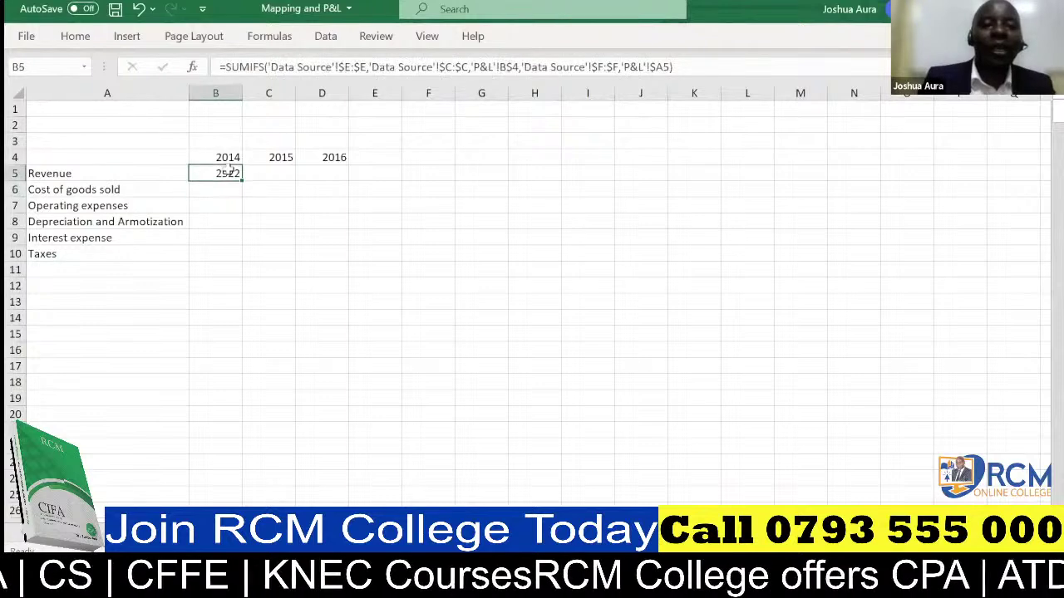
pyautogui.moveTo(242, 181); pyautogui.dragTo(354, 261)
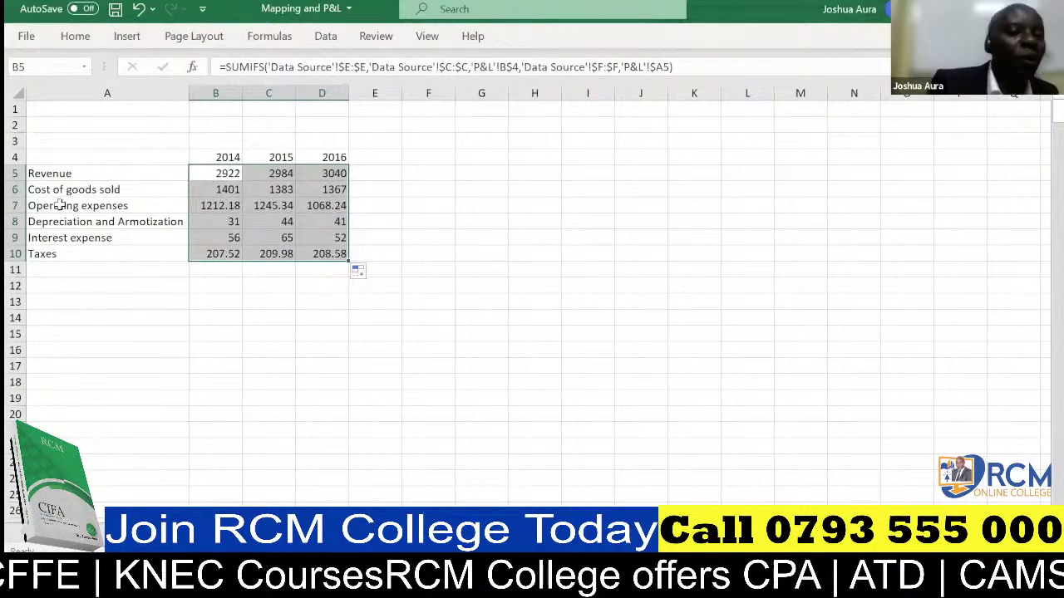
# Insert a row above Operating expenses and label it "Gross profit" in cell A7
pyautogui.click(15, 205)
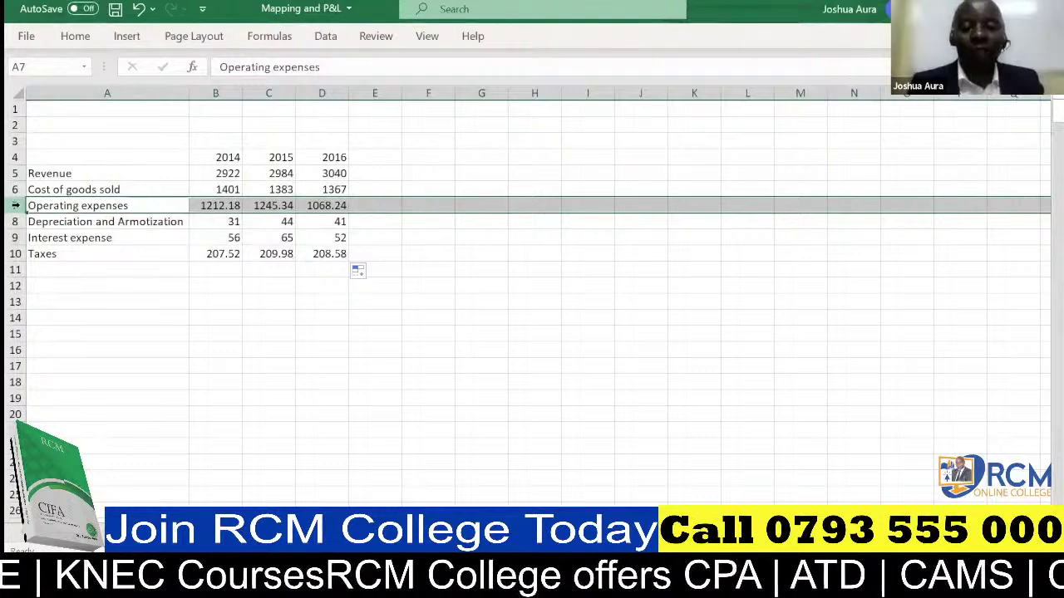
pyautogui.hotkey('ctrl', 'shift', '+')
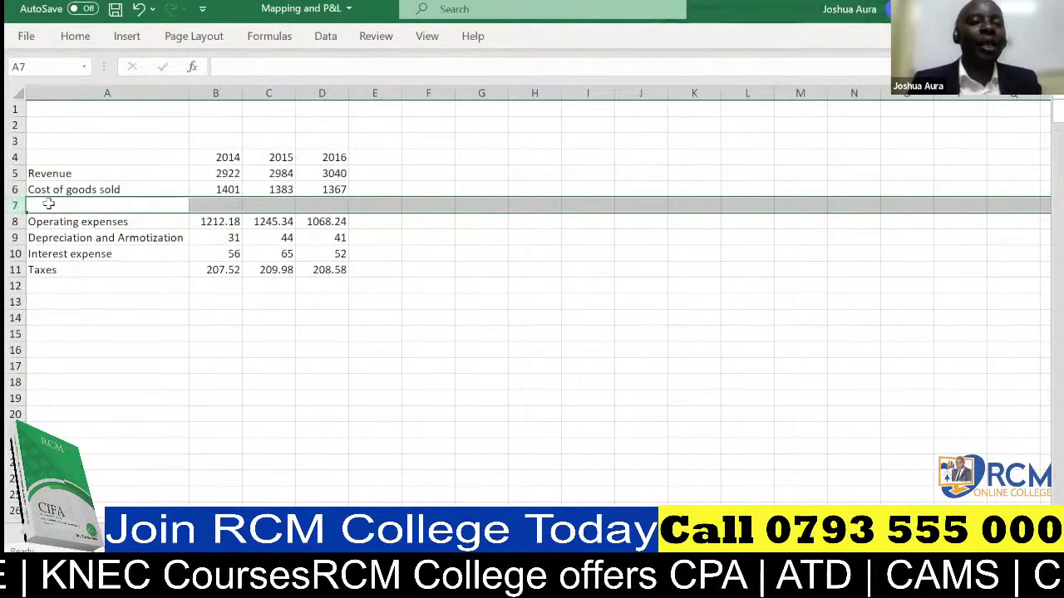
pyautogui.click(48, 204)
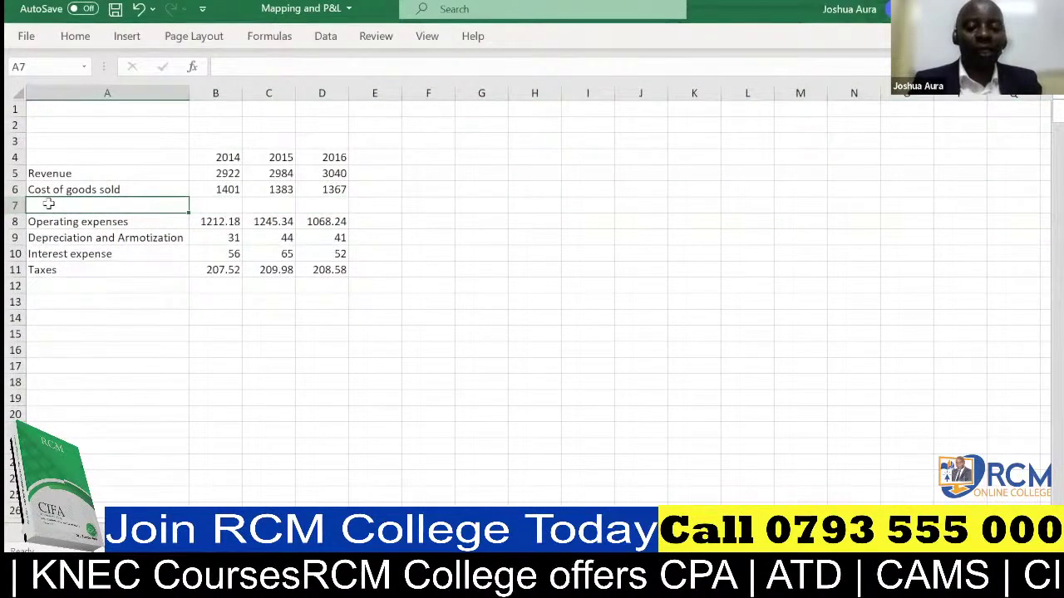
pyautogui.write('Gross')
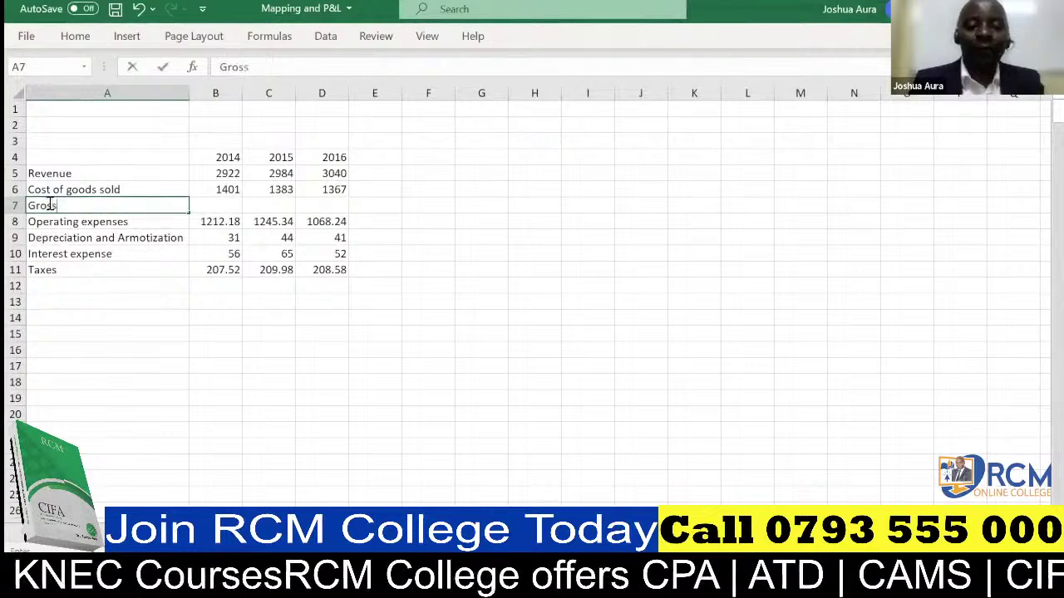
pyautogui.write(' p')
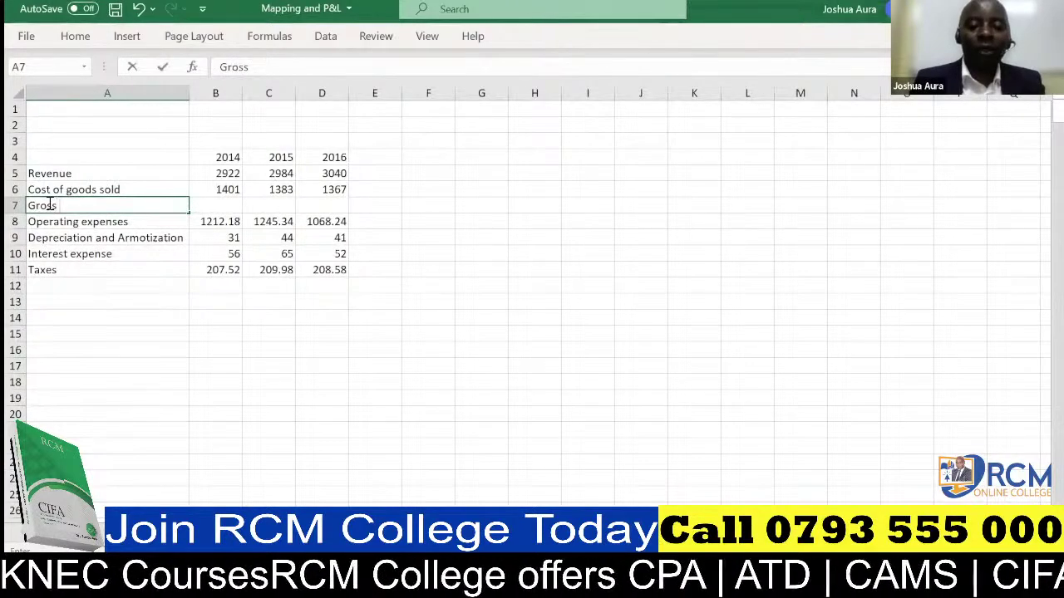
pyautogui.write('rofi')
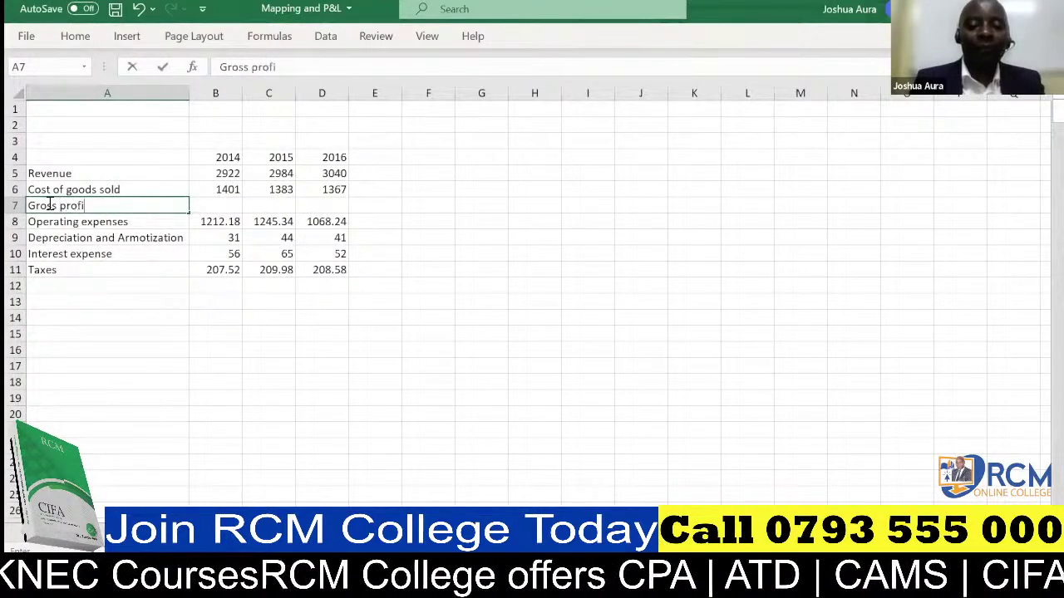
pyautogui.write('t')
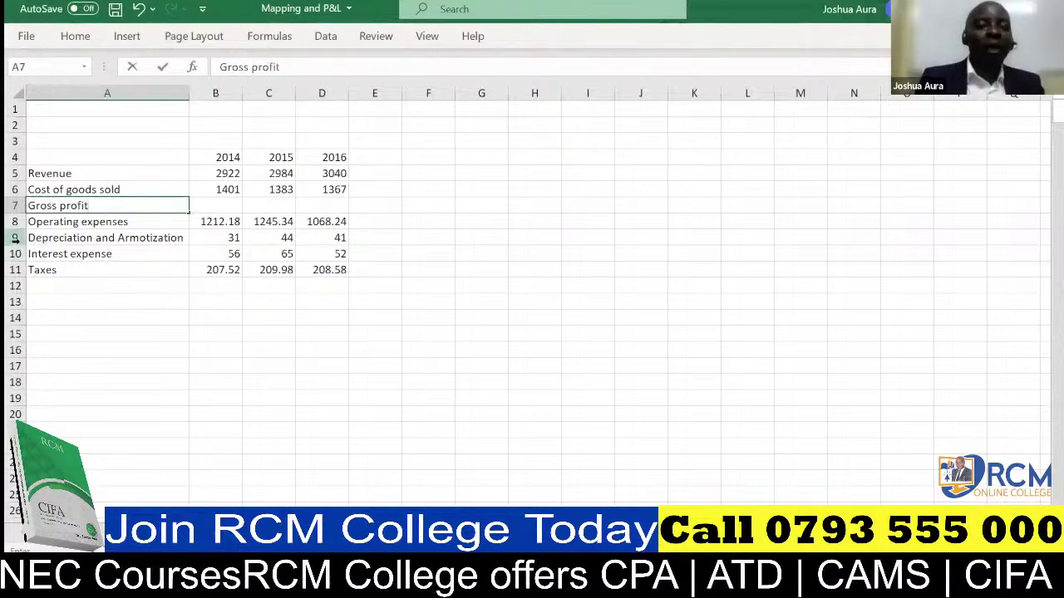
# Insert a row above Depreciation and Armotization and label it "EBITDA" in cell A9
pyautogui.click(15, 238)
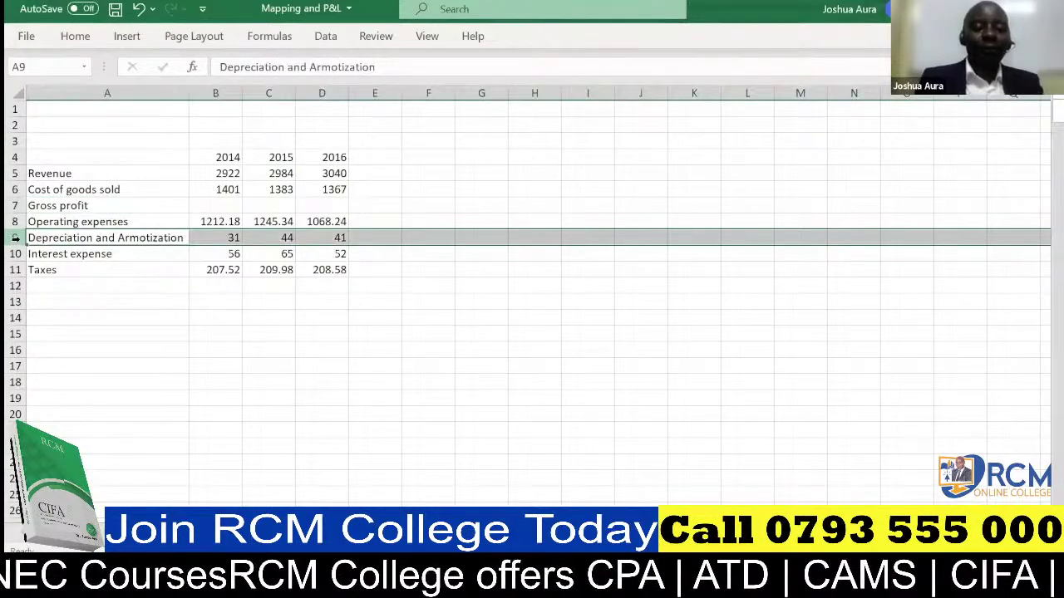
pyautogui.hotkey('ctrl', '+')
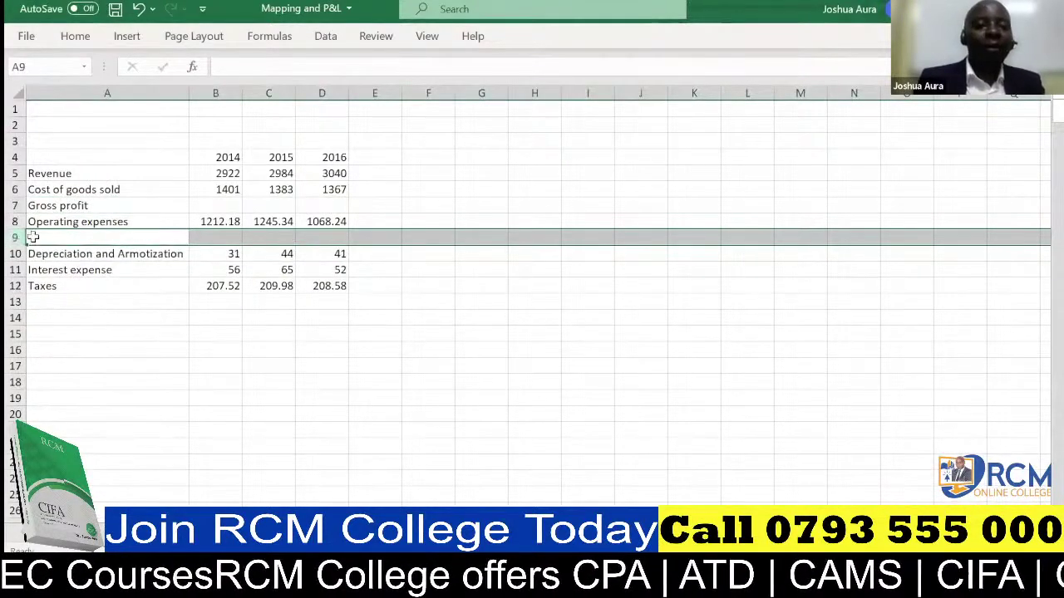
pyautogui.click(37, 237)
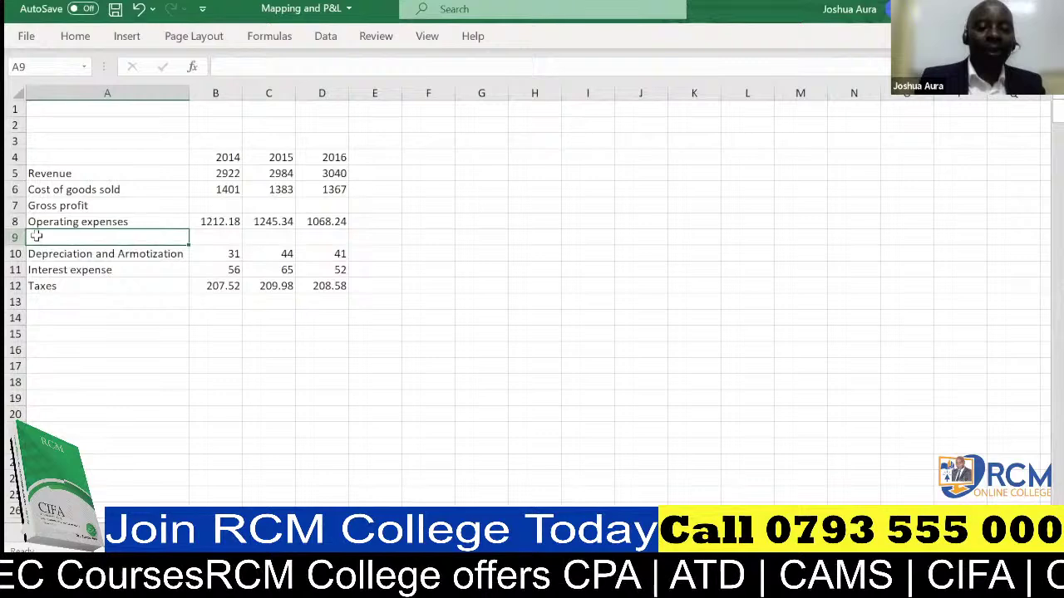
pyautogui.write('EB')
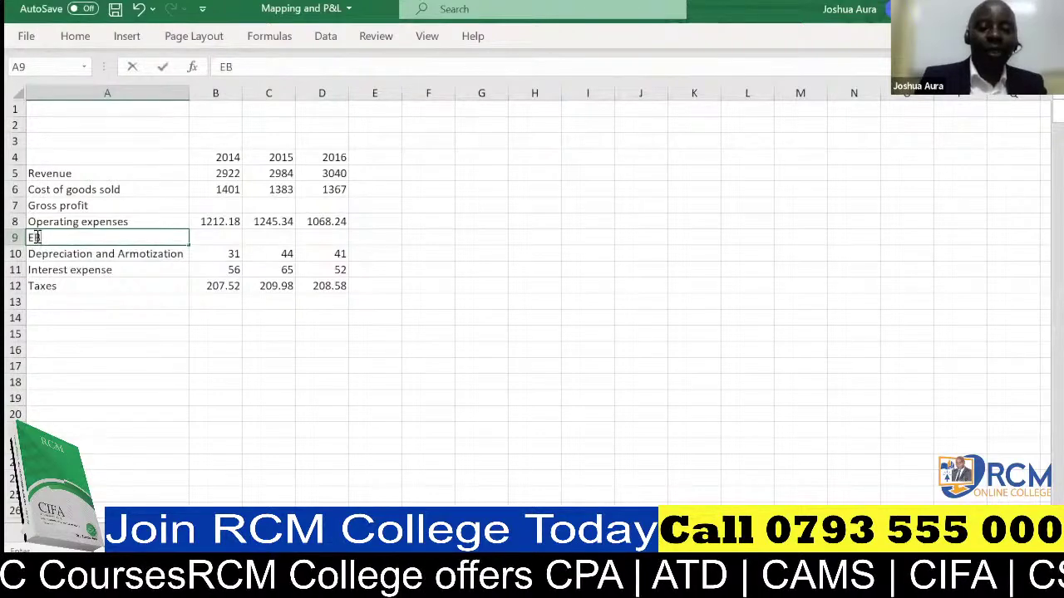
pyautogui.write('ITDA')
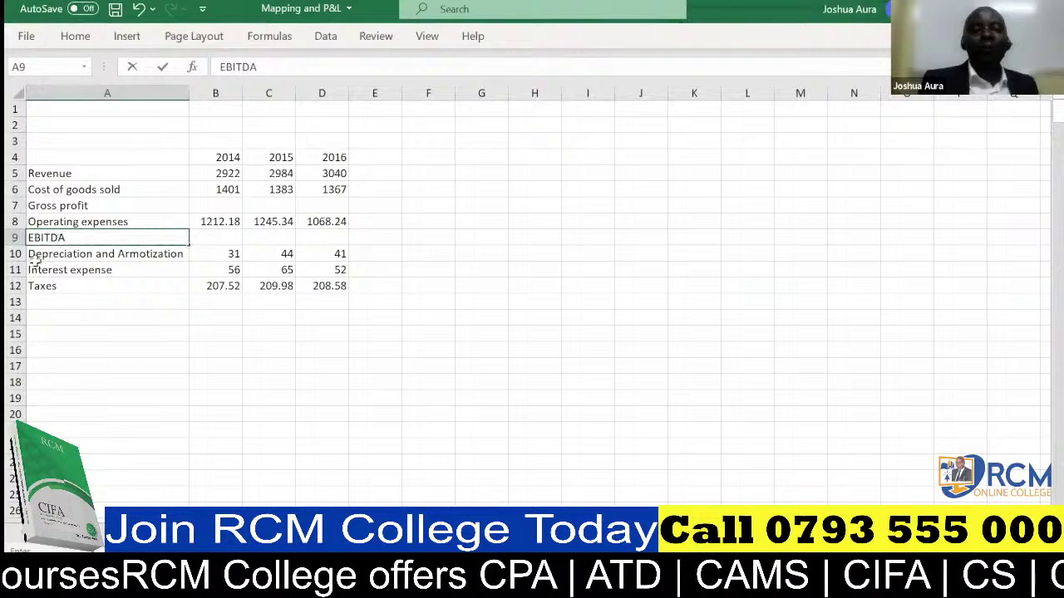
# Insert a row above Interest expense and label it "EBIT" in cell A11
pyautogui.click(15, 269)
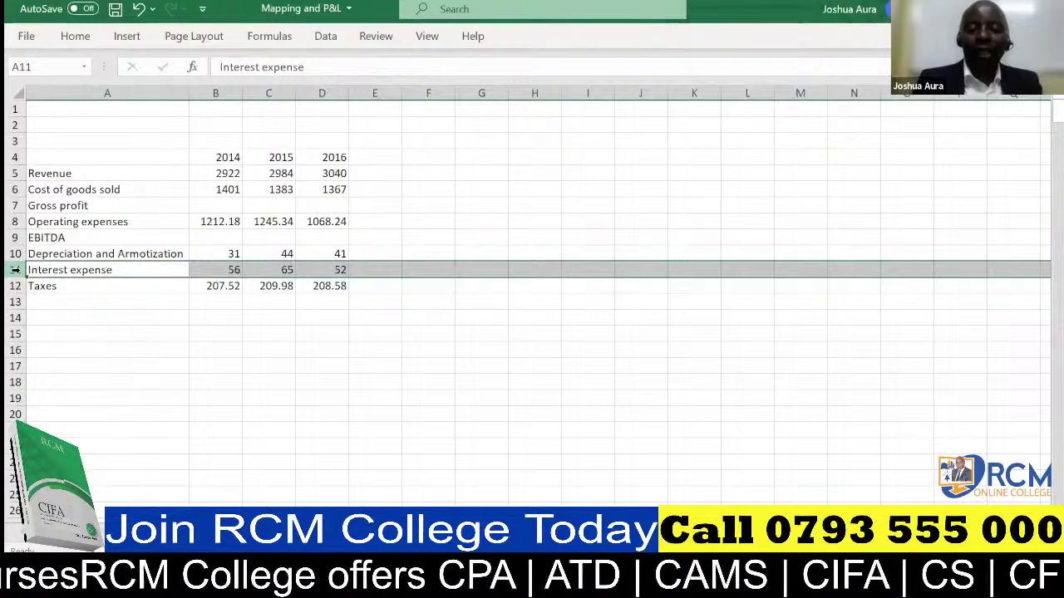
pyautogui.hotkey('ctrl', 'shift', '+')
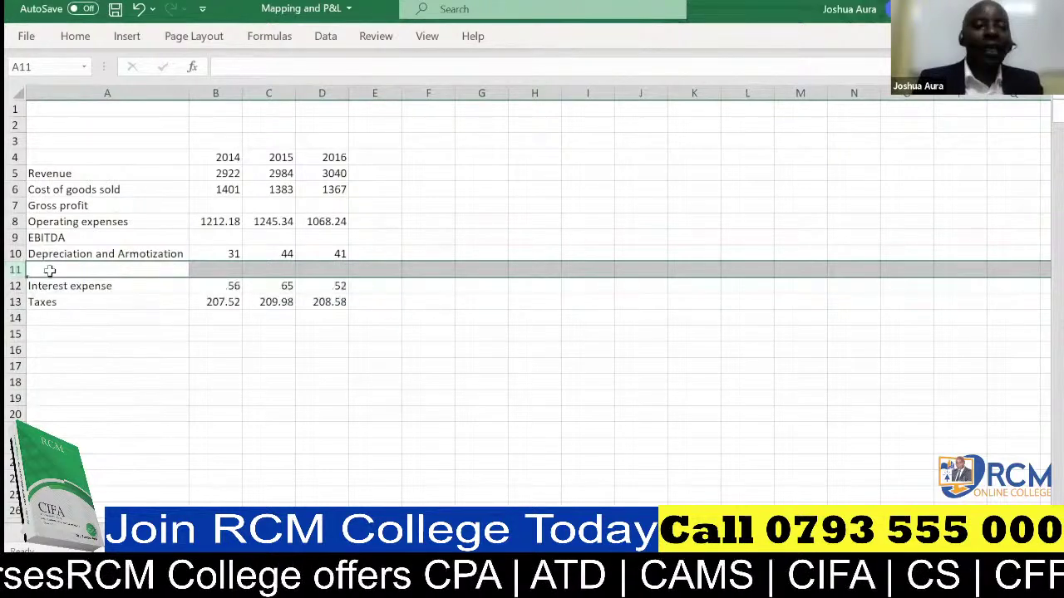
pyautogui.click(49, 270)
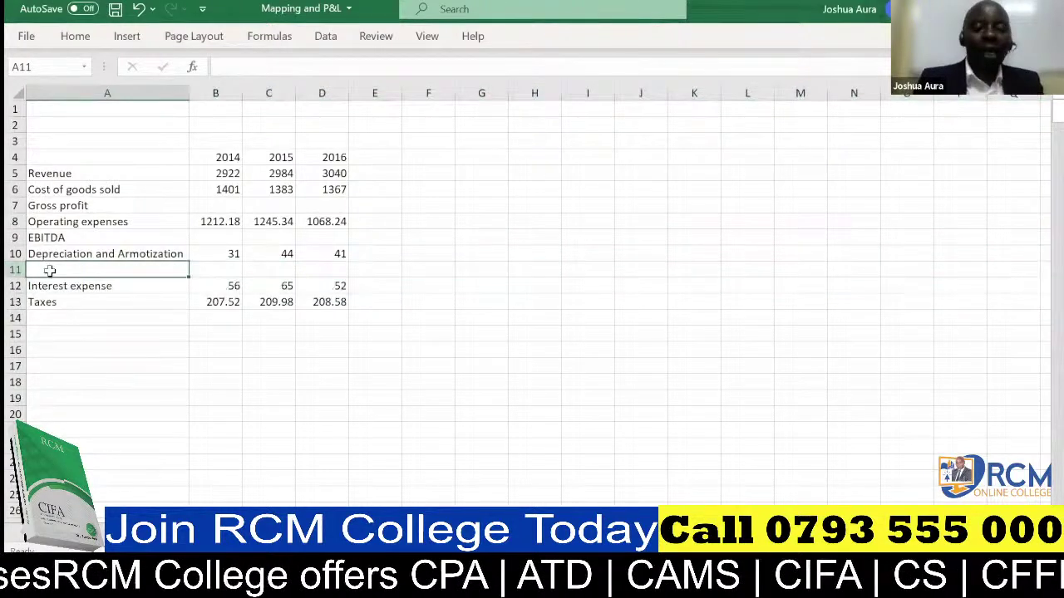
pyautogui.write('EBIT')
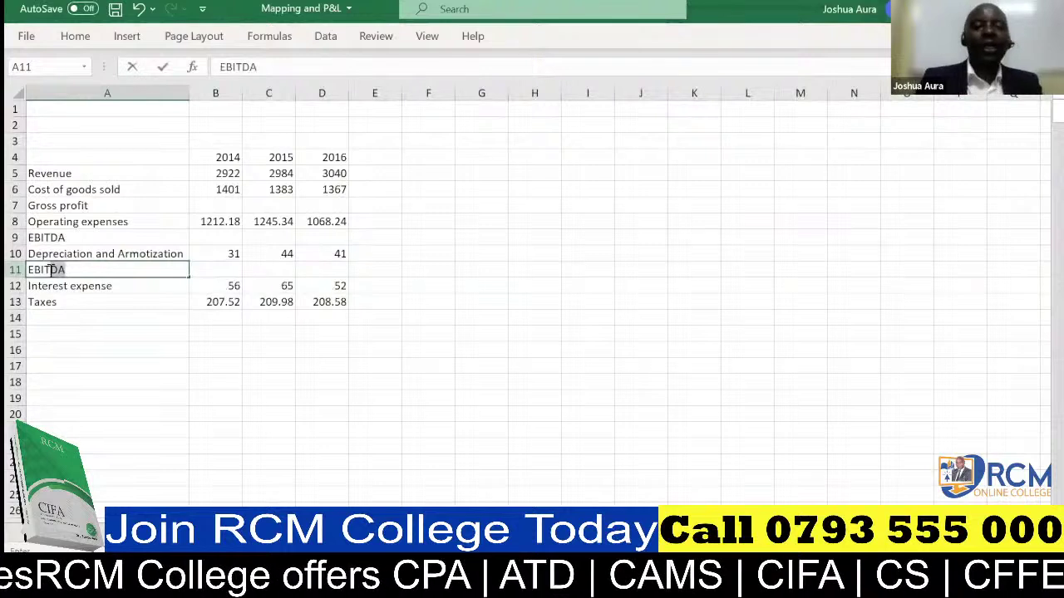
pyautogui.press('Delete')
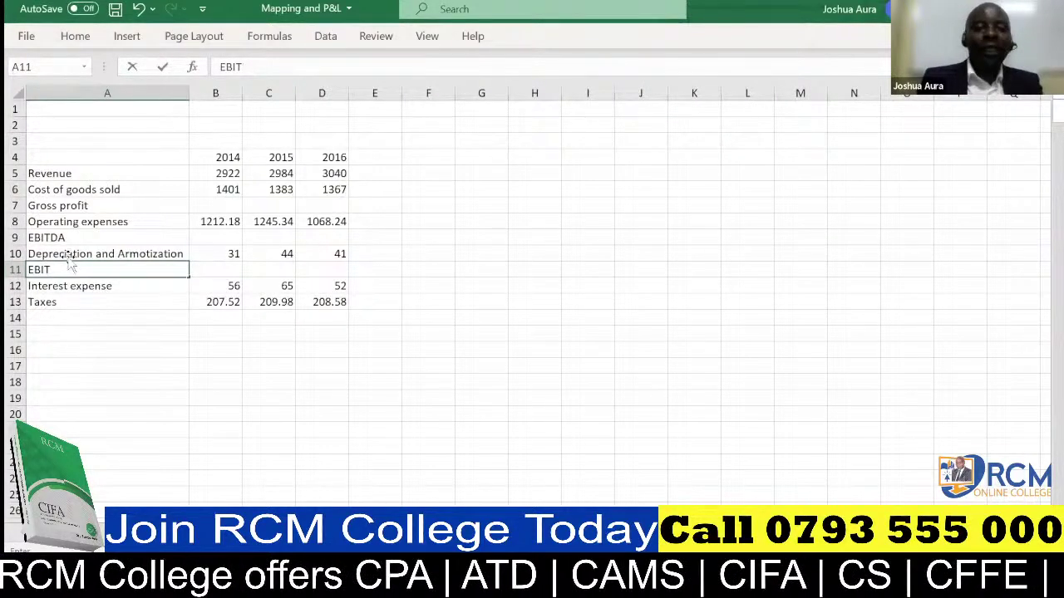
# Insert a row above Taxes and label it "EBT" in cell A13
pyautogui.click(17, 301)
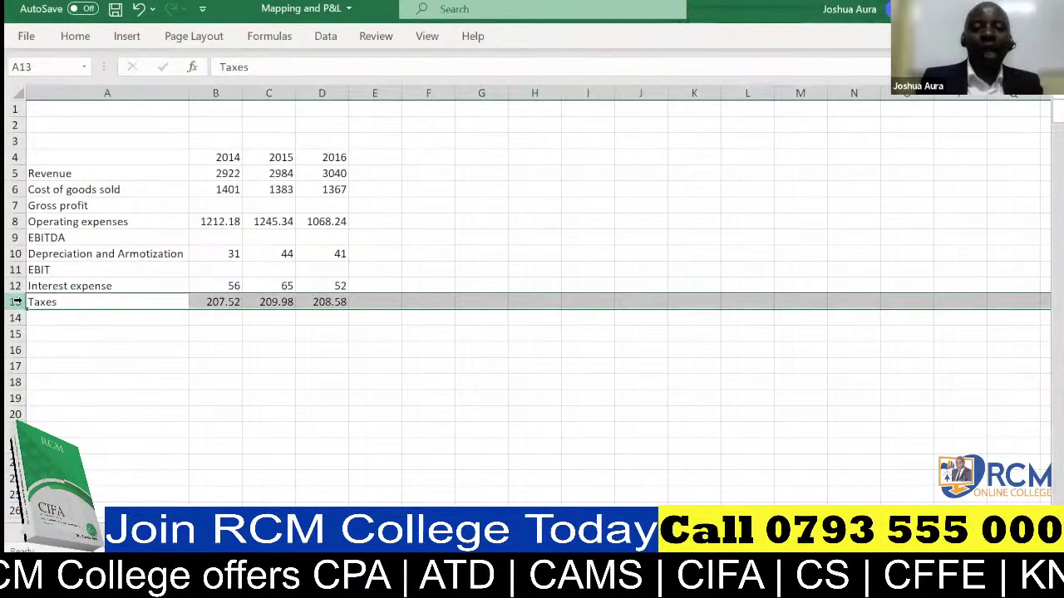
pyautogui.hotkey('ctrl', 'shift', '=')
pyautogui.click(42, 301)
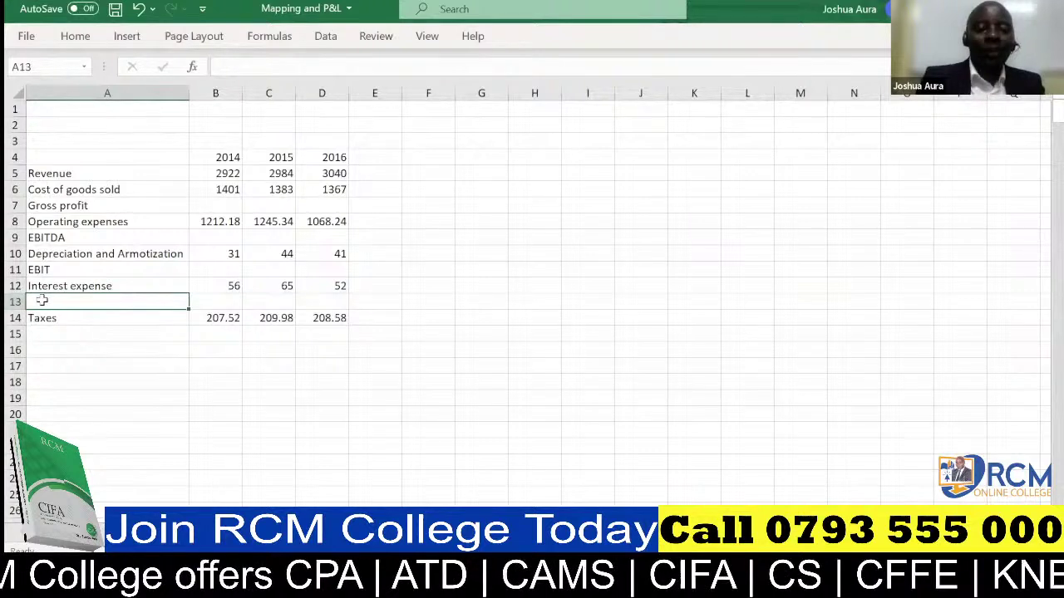
pyautogui.write('EBT')
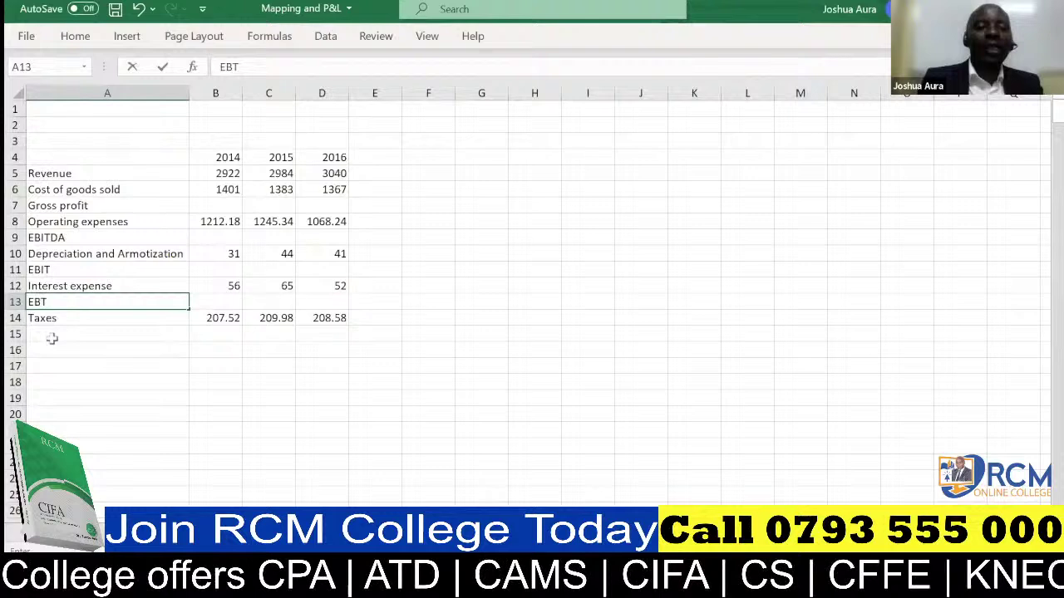
pyautogui.click(52, 339)
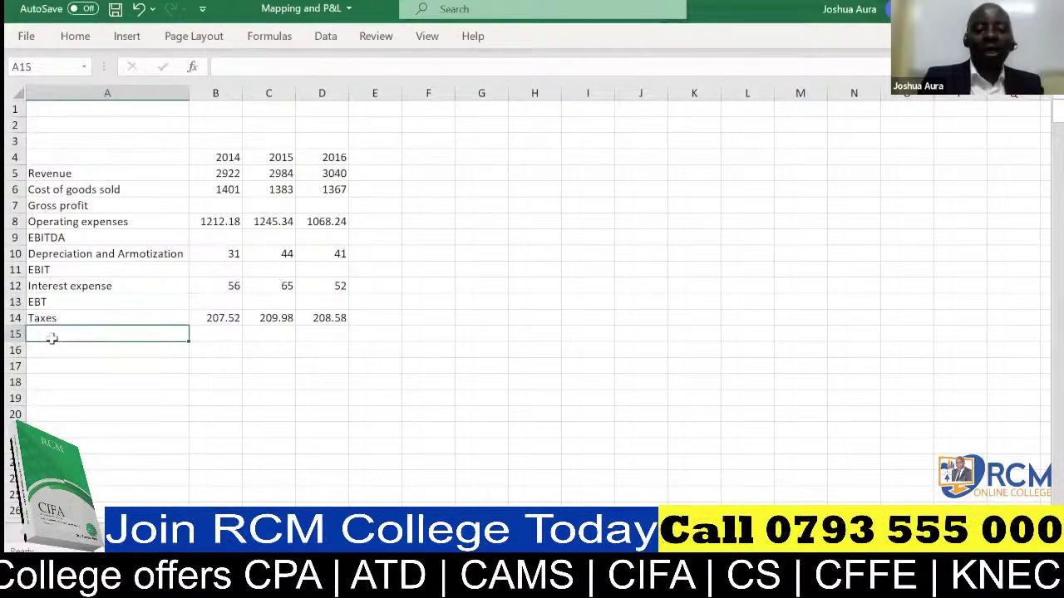
# Label cell A15 below Taxes "Net Earning"
pyautogui.write('Net E')
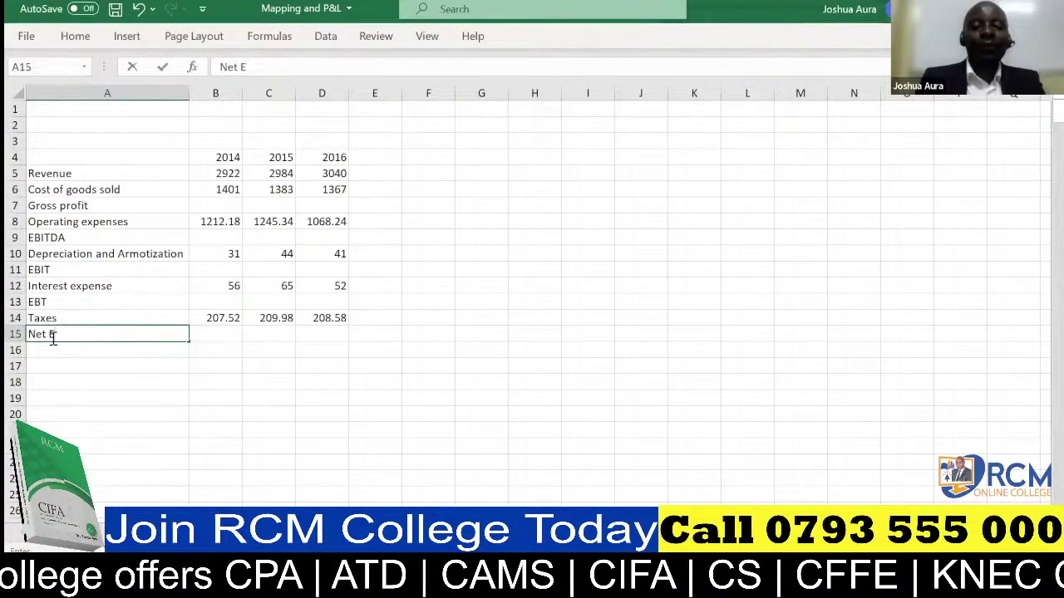
pyautogui.write('arni')
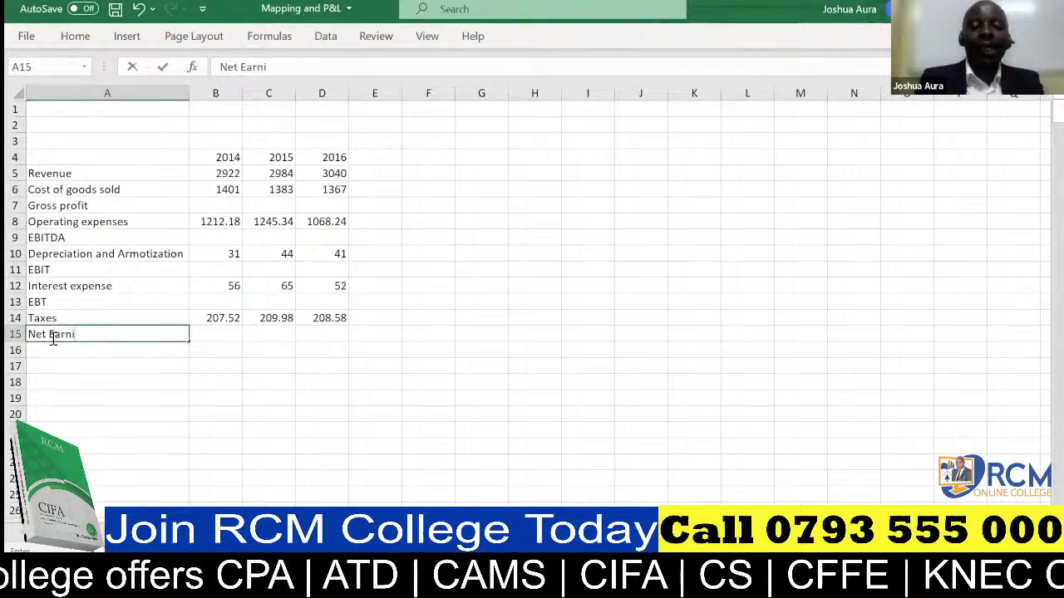
pyautogui.write('ng')
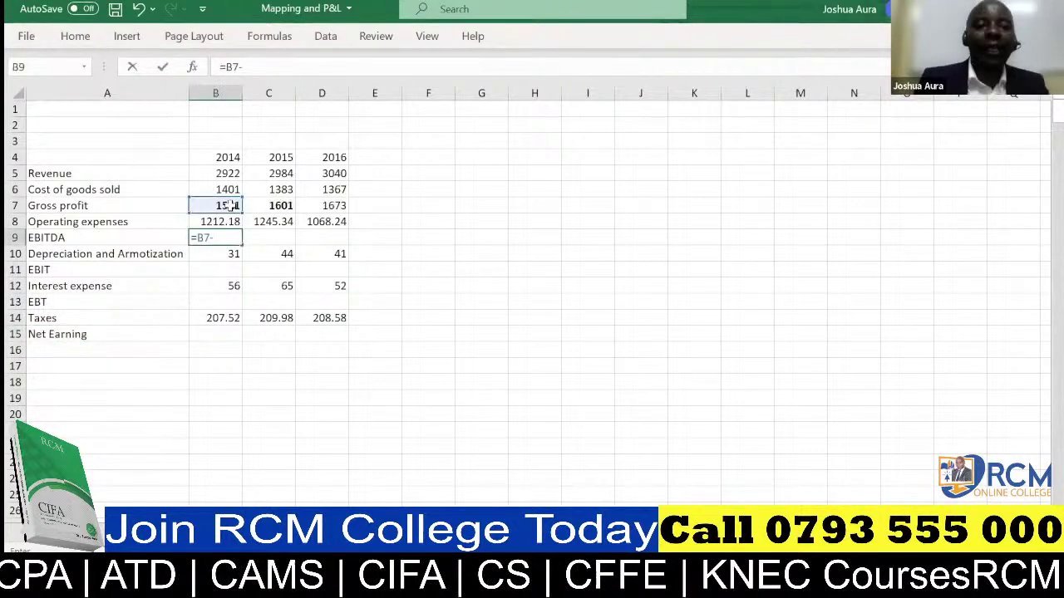
# Calculate EBITDA in B9 as =B7-B8, fill the formula across to D9, and make the three results bold
pyautogui.click(231, 221)
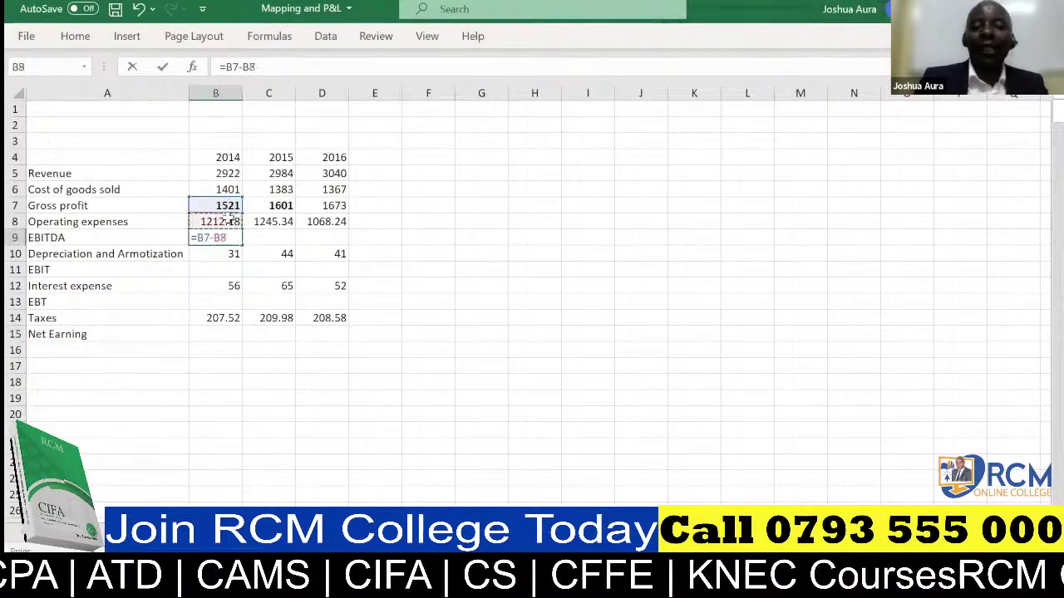
pyautogui.press('Return')
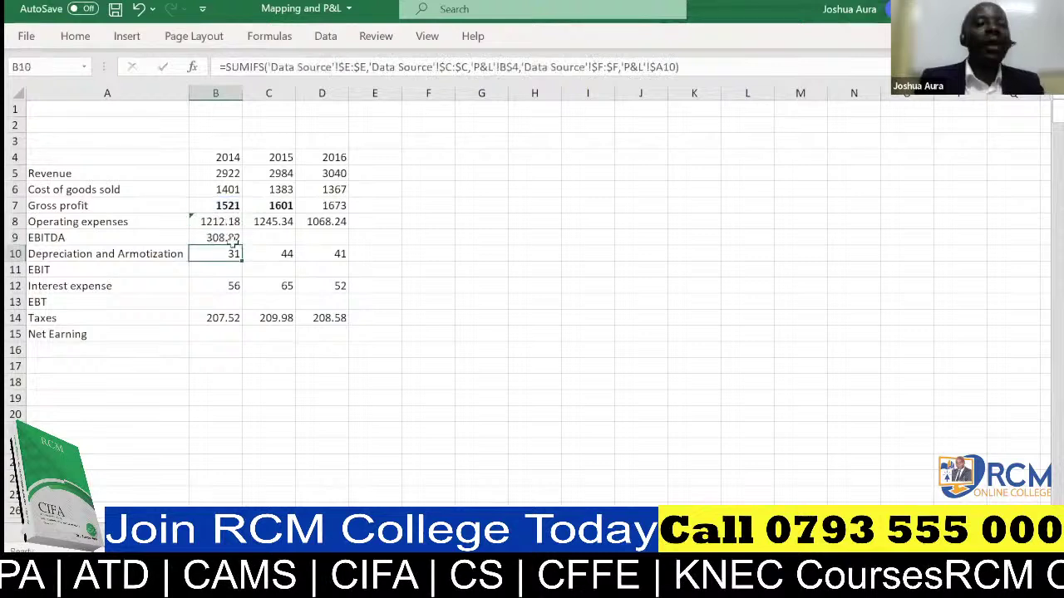
pyautogui.click(233, 240)
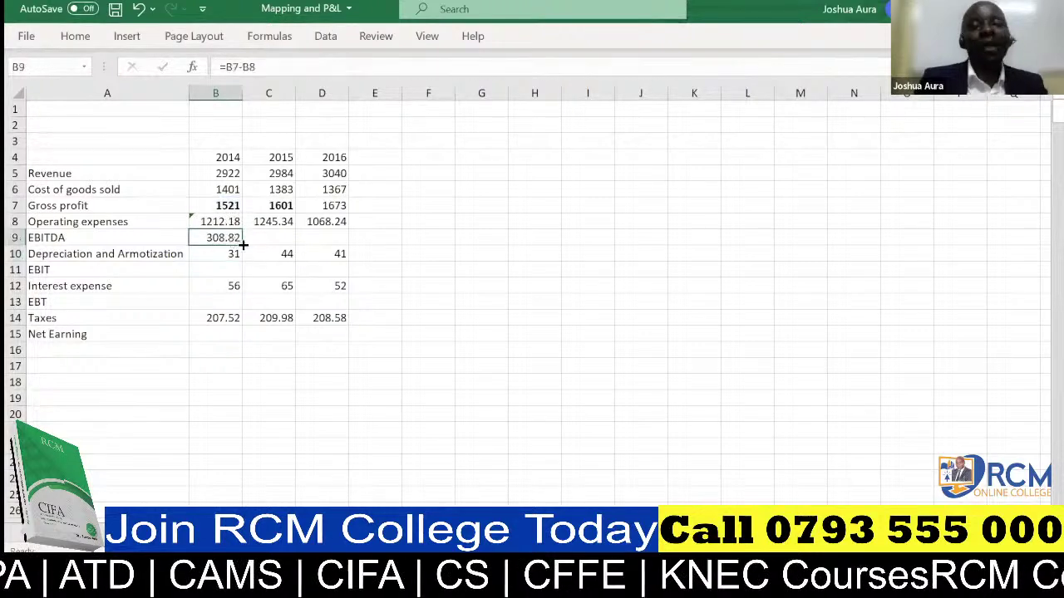
pyautogui.moveTo(242, 244); pyautogui.dragTo(342, 247)
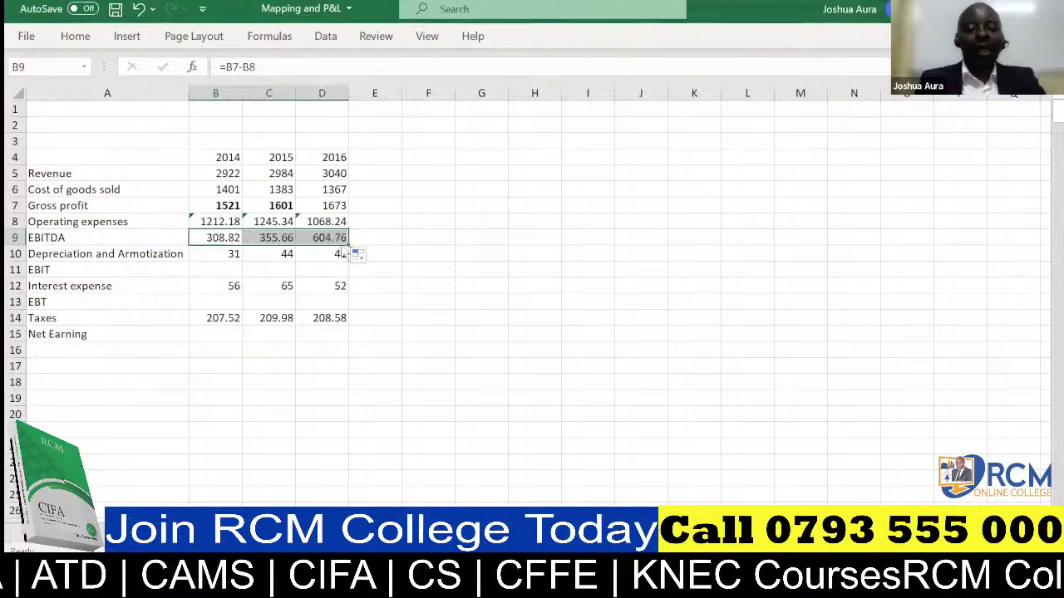
pyautogui.hotkey('ctrl', 'b')
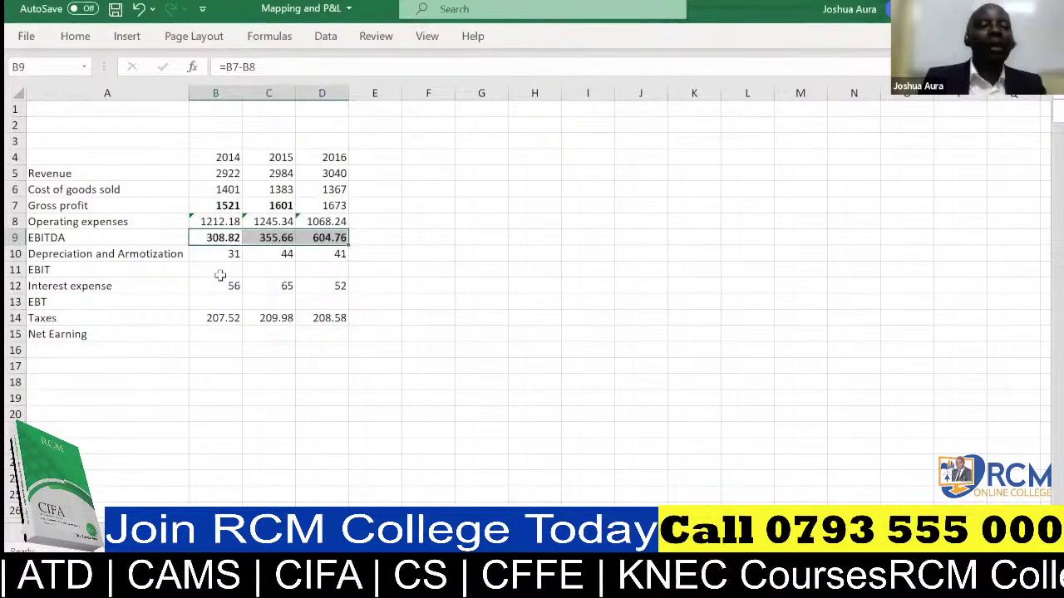
# Calculate EBIT in B11 as =B9-B10 and fill the formula across to D11
pyautogui.click(220, 273)
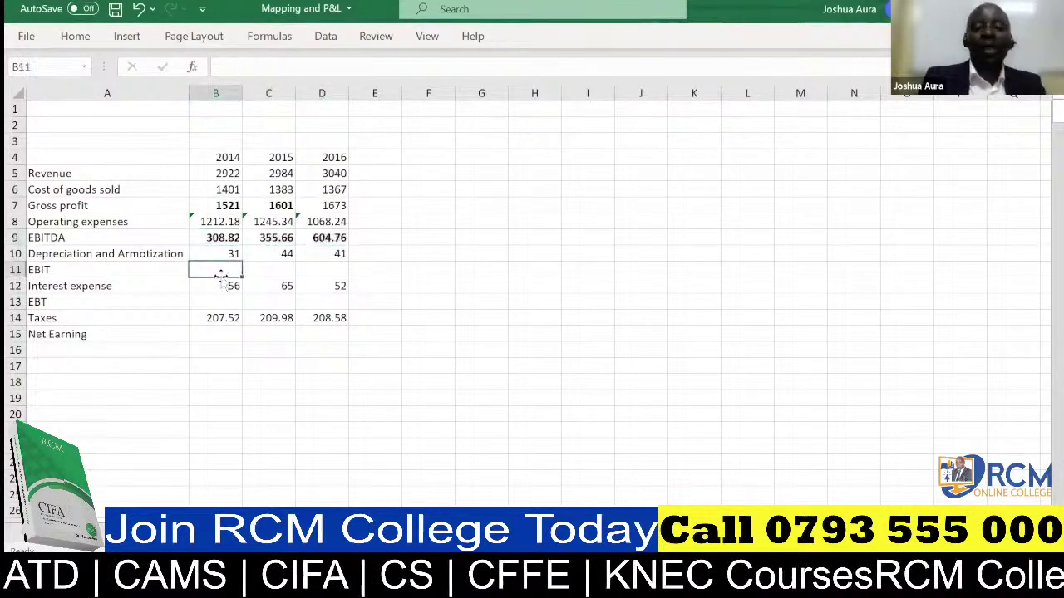
pyautogui.write('=')
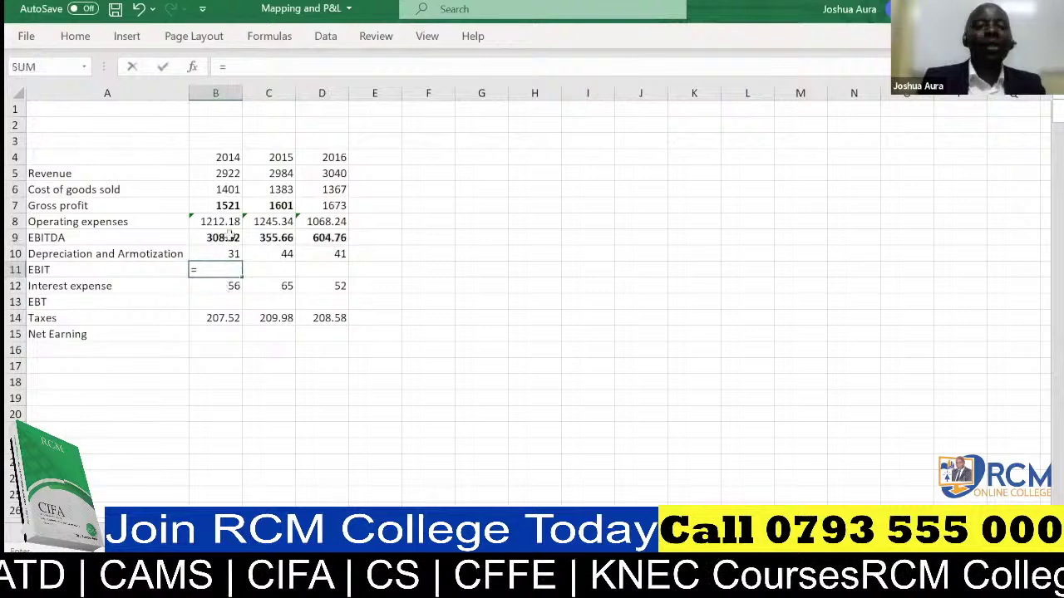
pyautogui.click(229, 237)
pyautogui.write('-')
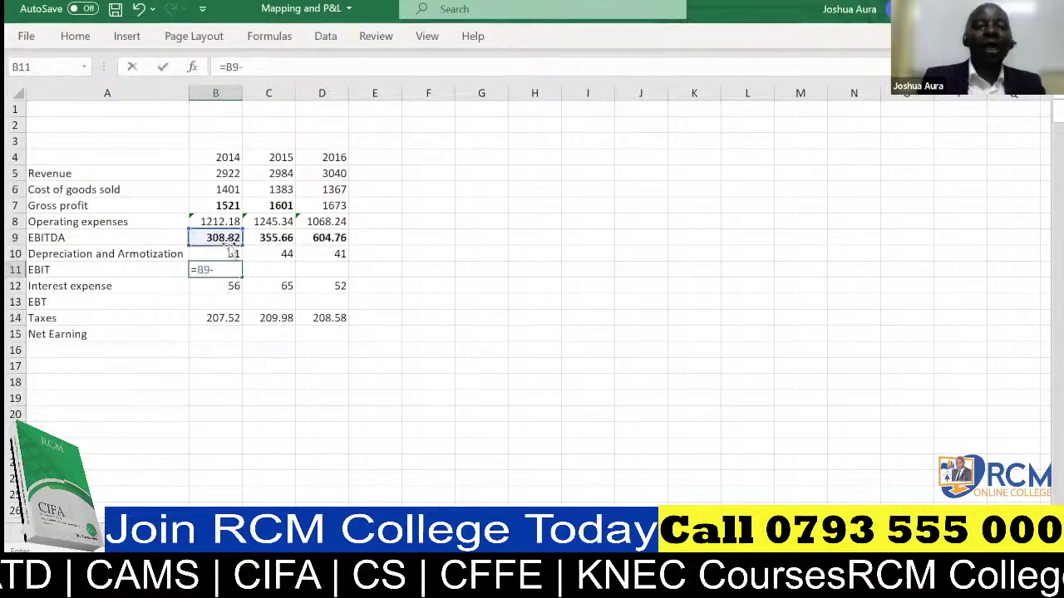
pyautogui.click(231, 252)
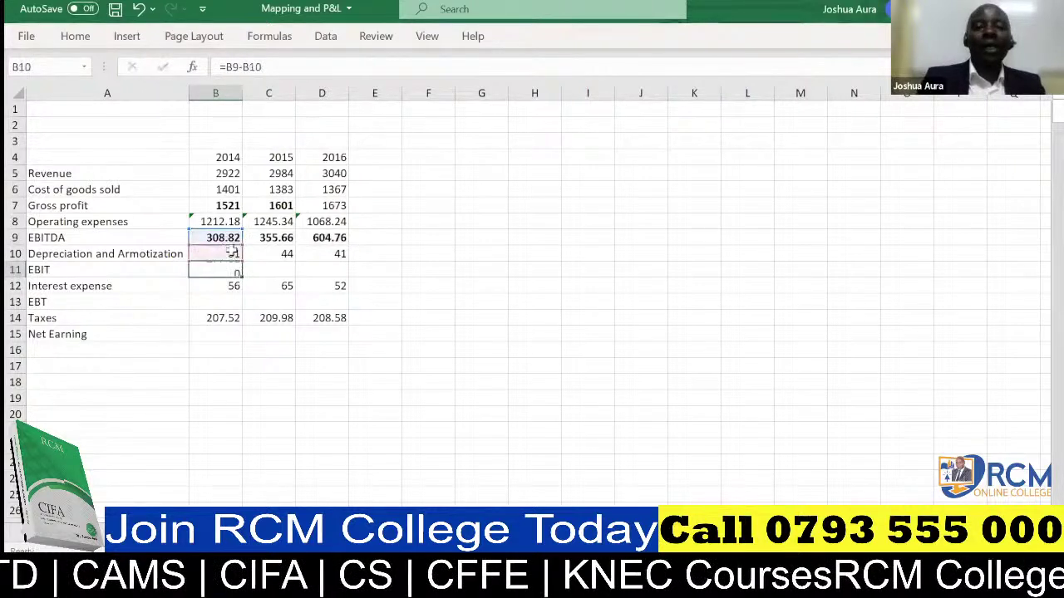
pyautogui.press('Return')
pyautogui.click(236, 270)
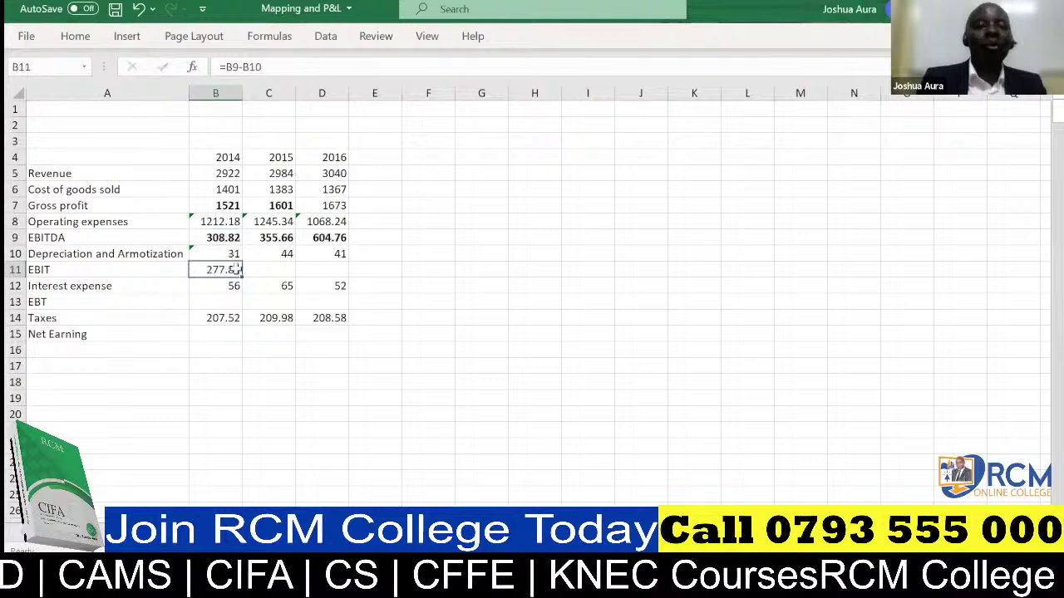
pyautogui.moveTo(237, 269); pyautogui.dragTo(353, 285)
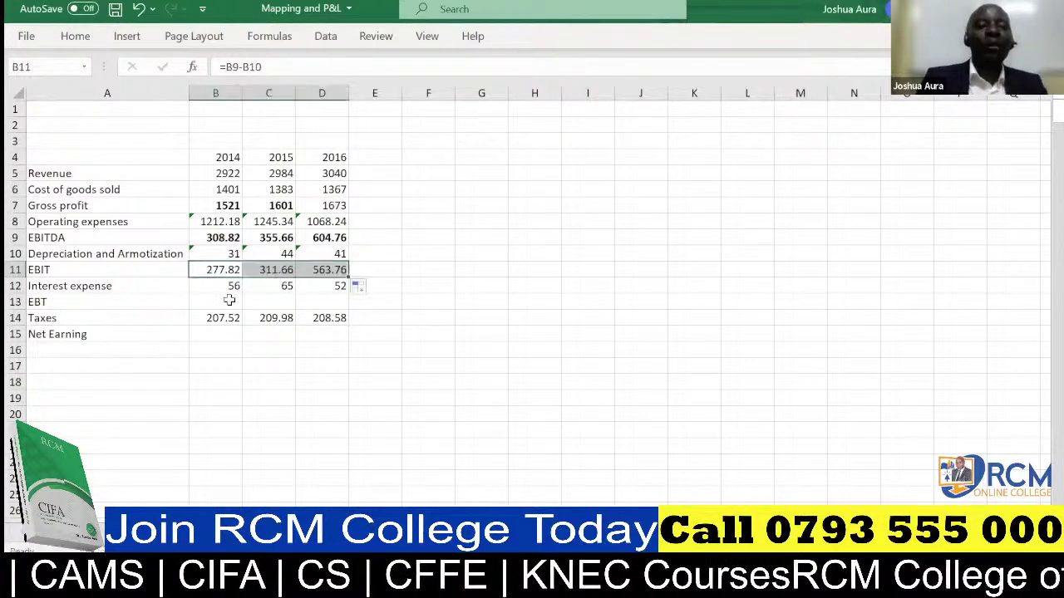
# Calculate EBT in B13 as =B11-B12, fill the formula across to D13, and make the results bold
pyautogui.click(230, 301)
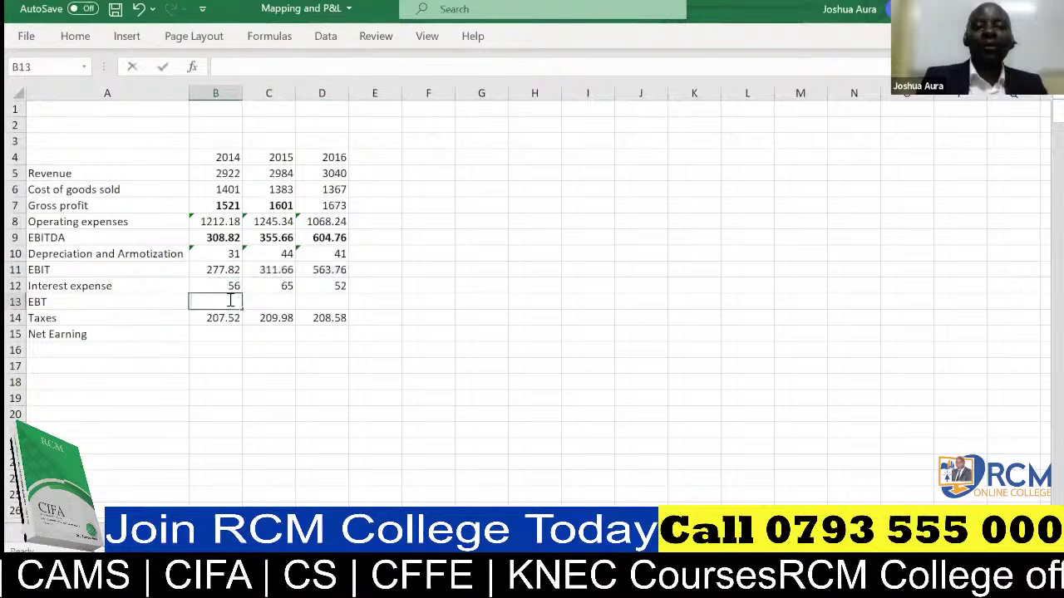
pyautogui.write('=')
pyautogui.click(229, 269)
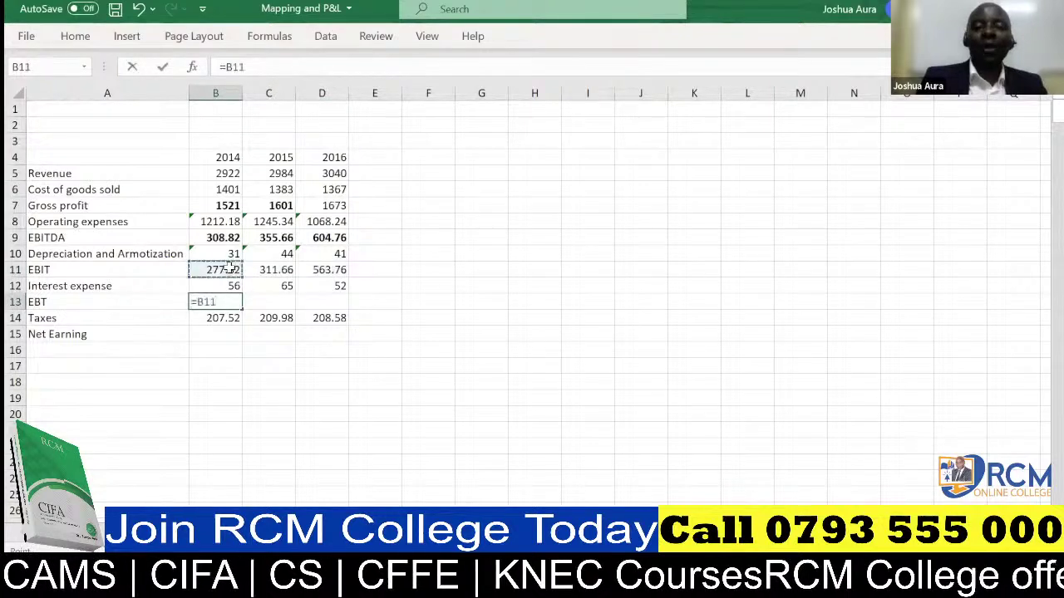
pyautogui.write('-')
pyautogui.click(234, 284)
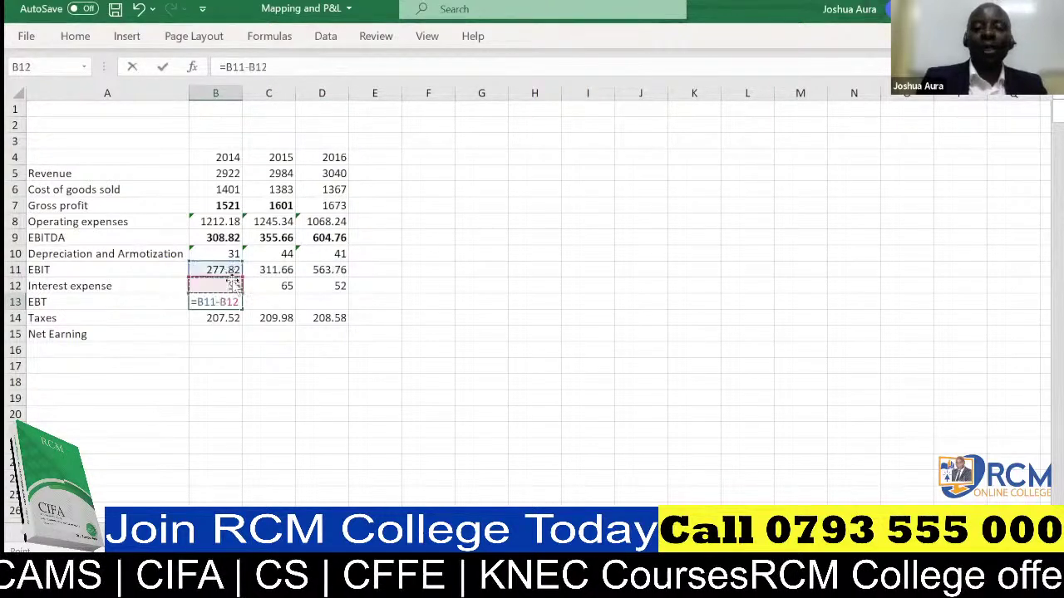
pyautogui.press('Return')
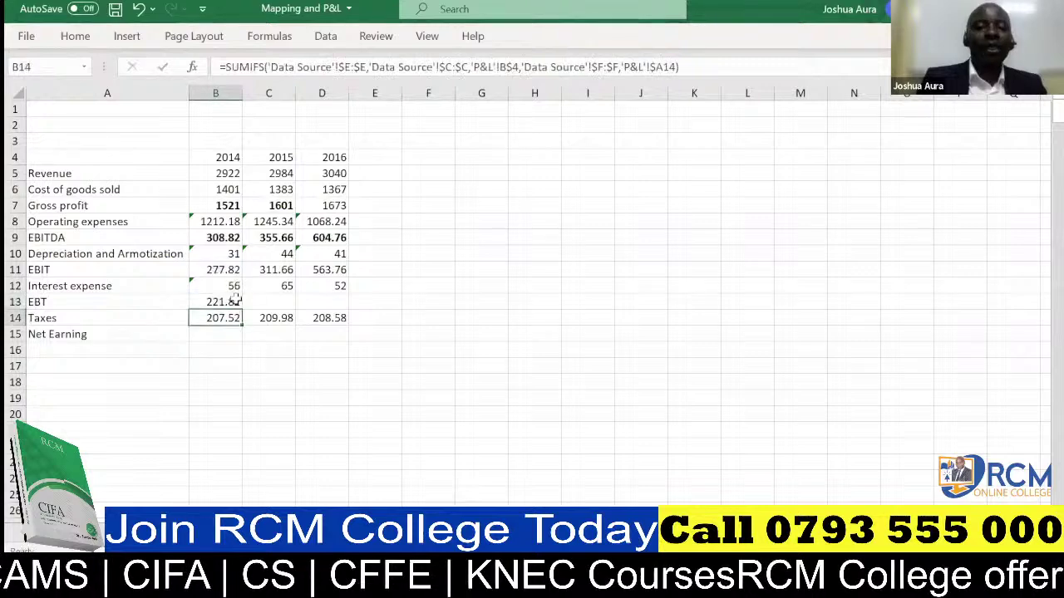
pyautogui.click(237, 301)
pyautogui.moveTo(242, 309); pyautogui.dragTo(358, 309)
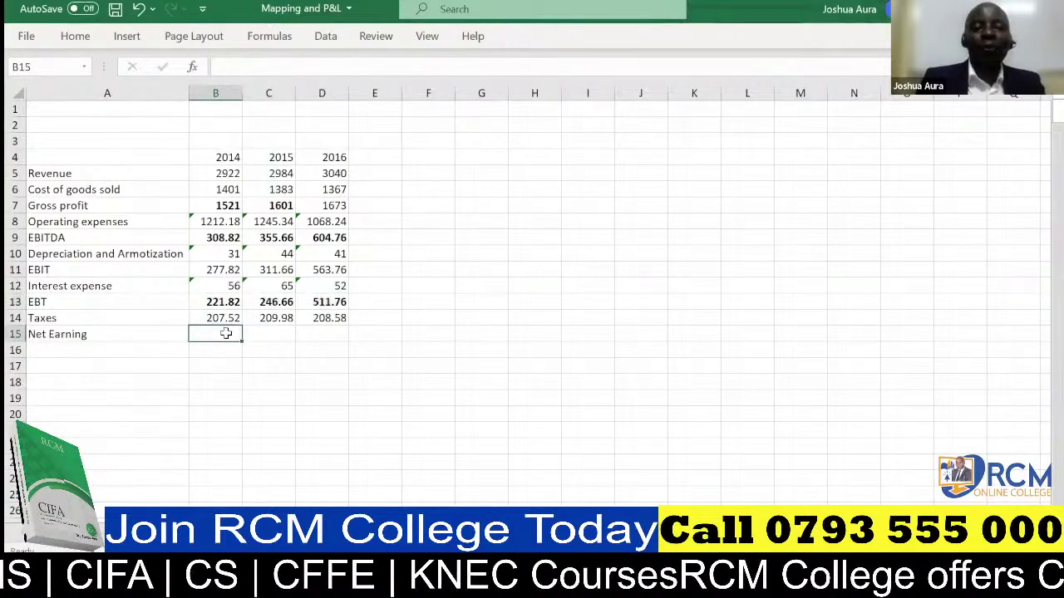
# Calculate Net Earning in B15 as =B13-B14, fill the formula across to D15, and make the results bold
pyautogui.write('=')
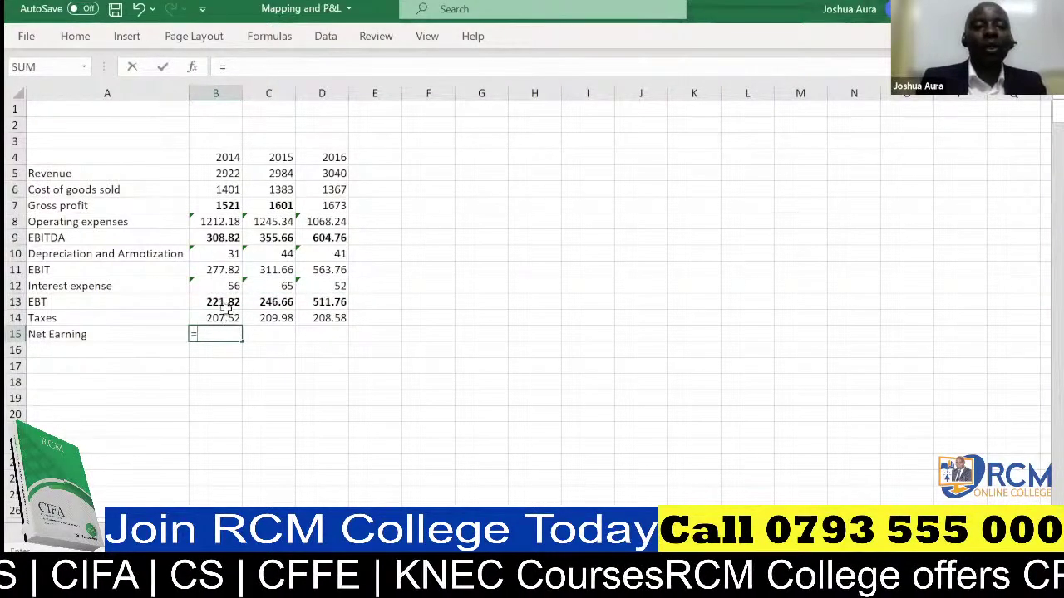
pyautogui.click(224, 300)
pyautogui.write('-')
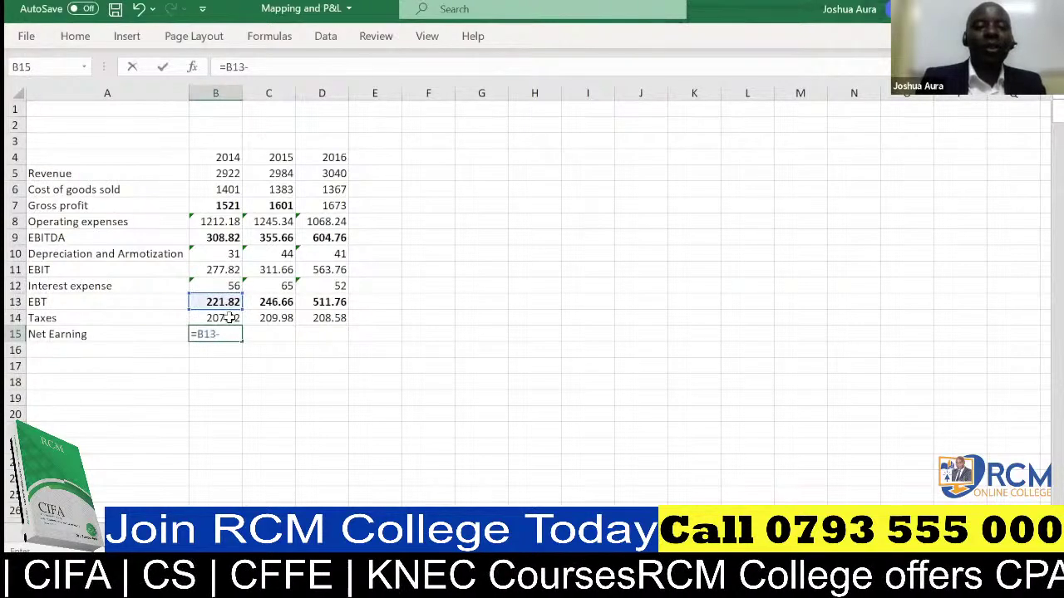
pyautogui.click(229, 317)
pyautogui.press('Return')
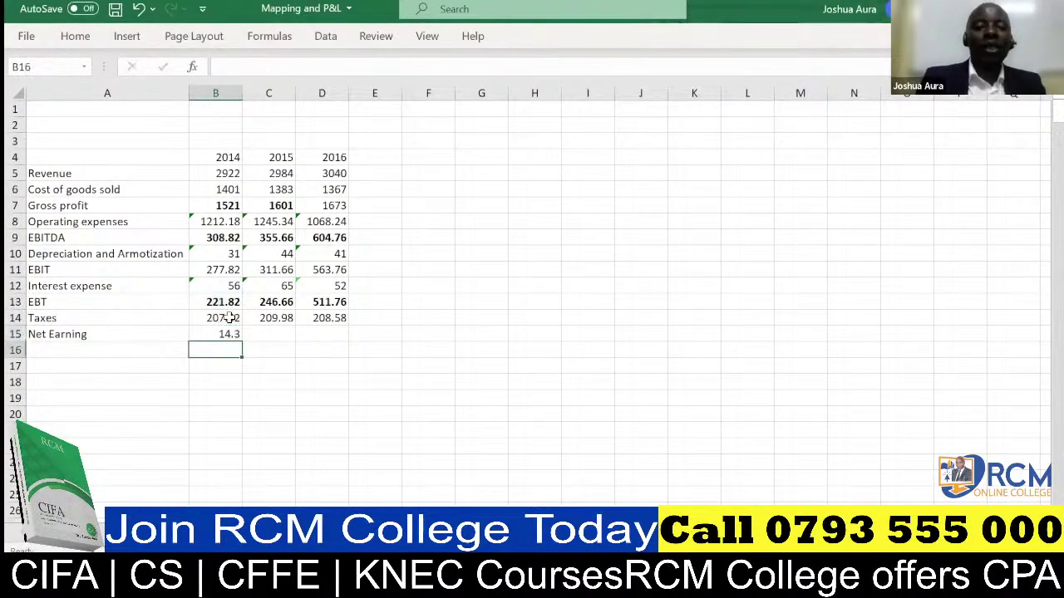
pyautogui.click(226, 334)
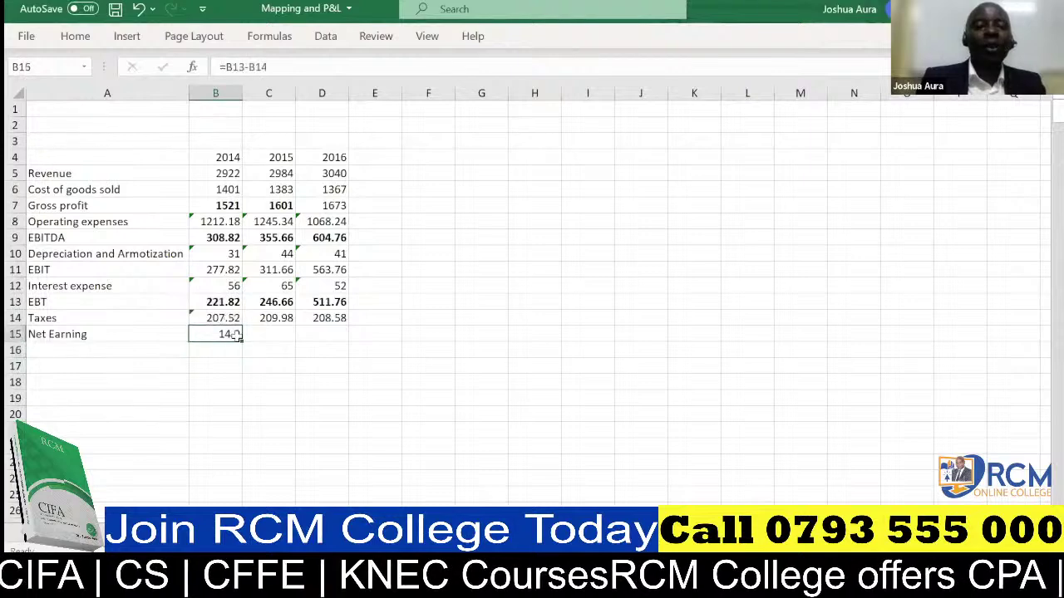
pyautogui.moveTo(242, 341); pyautogui.dragTo(349, 344)
pyautogui.hotkey('ctrl', 'b')
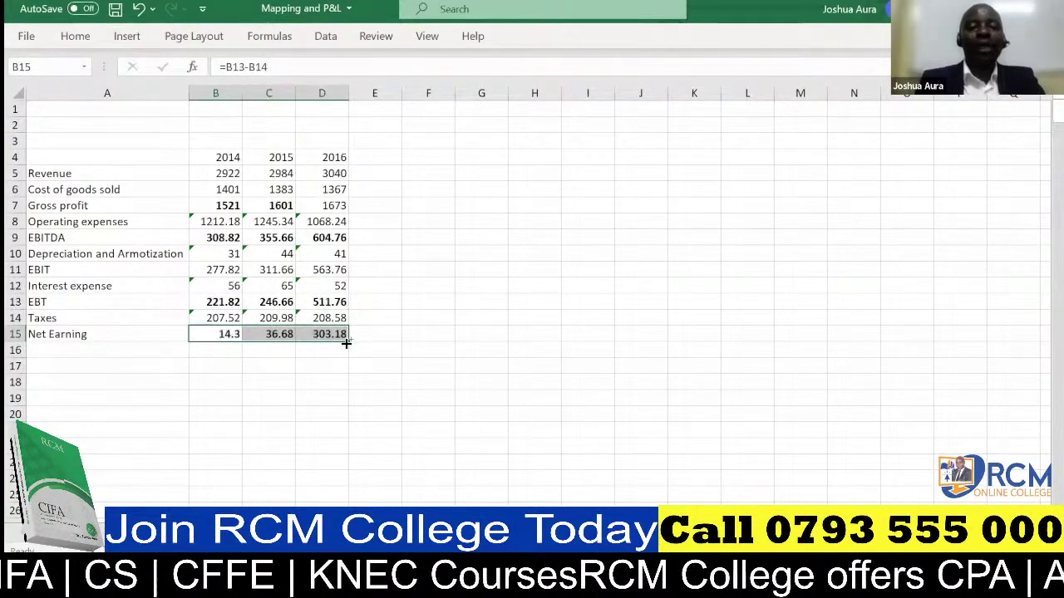
# Select the year headings 2014 to 2016 in B4:D4
pyautogui.click(220, 157)
pyautogui.moveTo(219, 157); pyautogui.dragTo(322, 160)
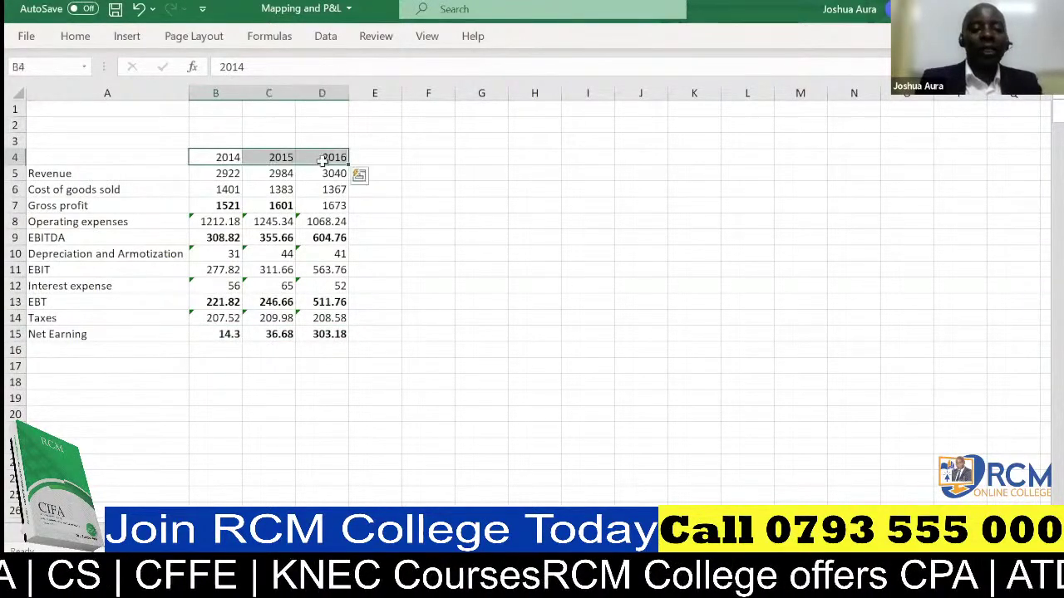